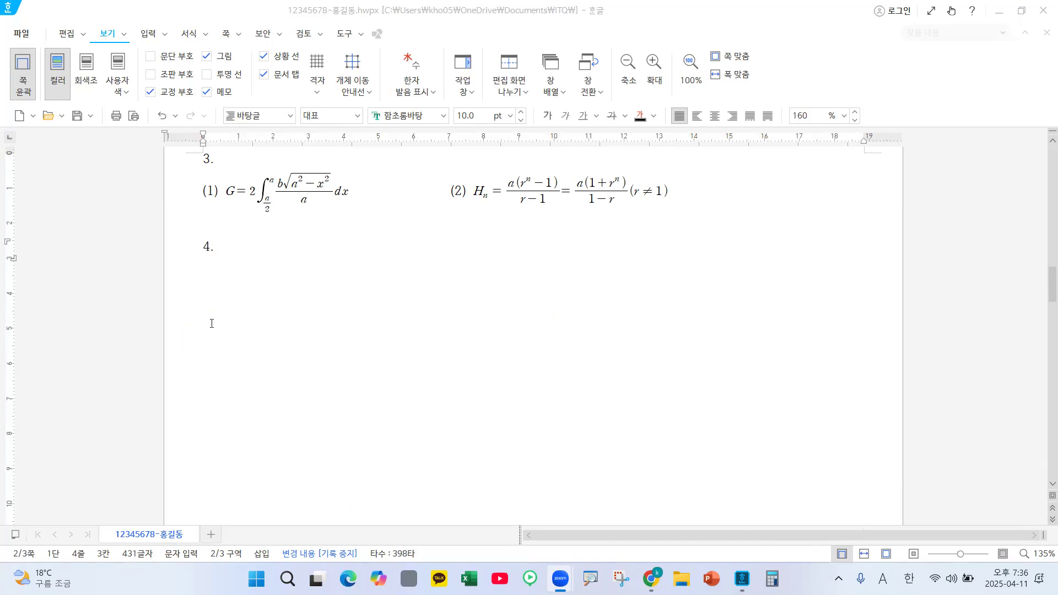
Draw a rectangle about 95 mm wide and 90 mm high below item number 4
left_click(70, 35)
left_click(141, 39)
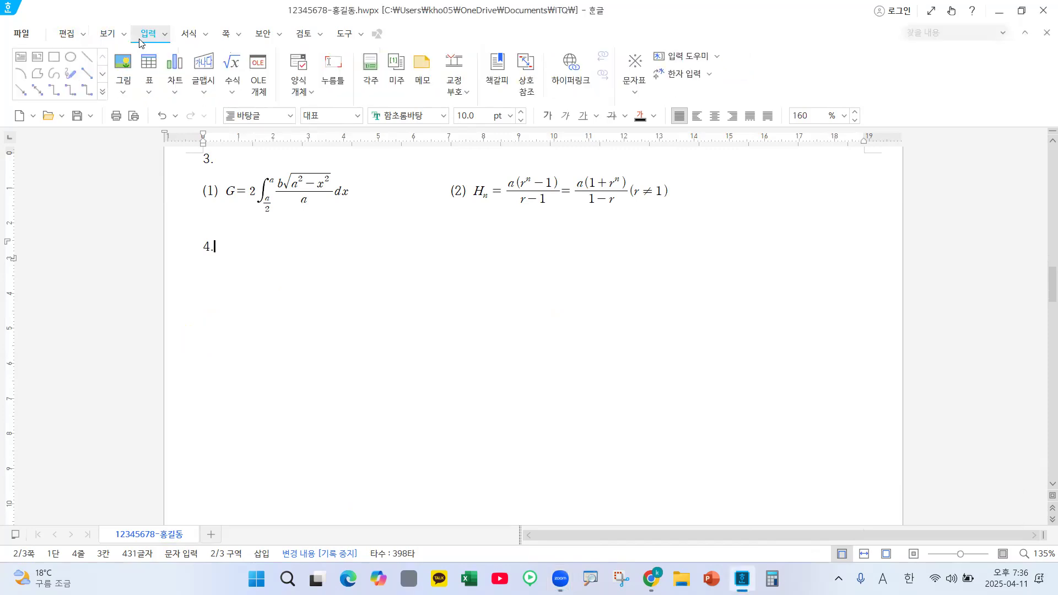
key("ctrl+2")
mouse_move(93, 44)
left_mouse_down()
mouse_move(44, 65)
mouse_move(48, 73)
mouse_move(53, 65)
left_mouse_up()
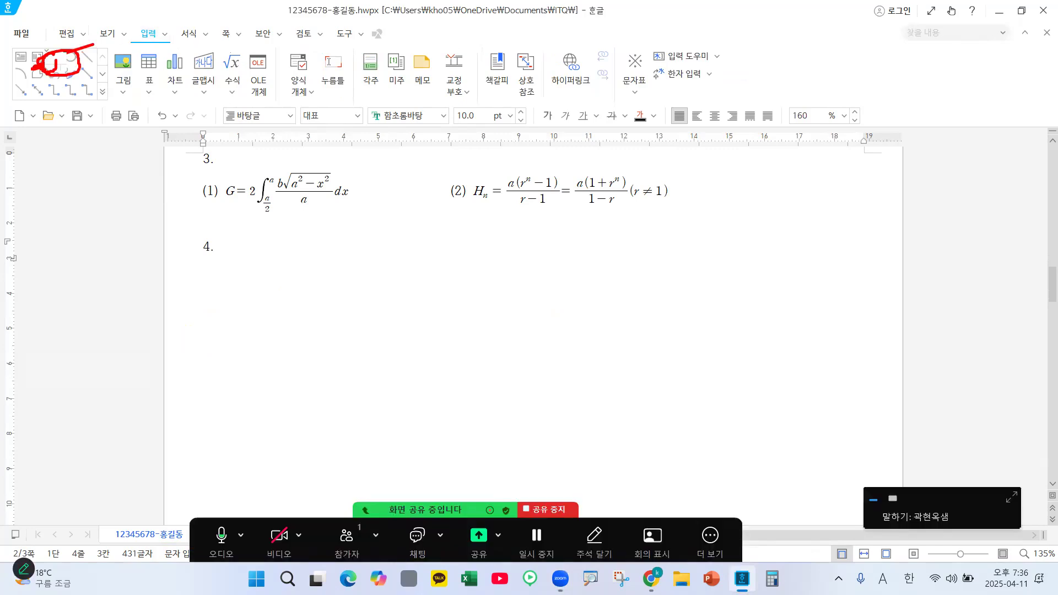
key("ctrl+2")
left_click(53, 57)
scroll(378, 255, "down", 2)
left_click_drag(361, 215, 694, 531)
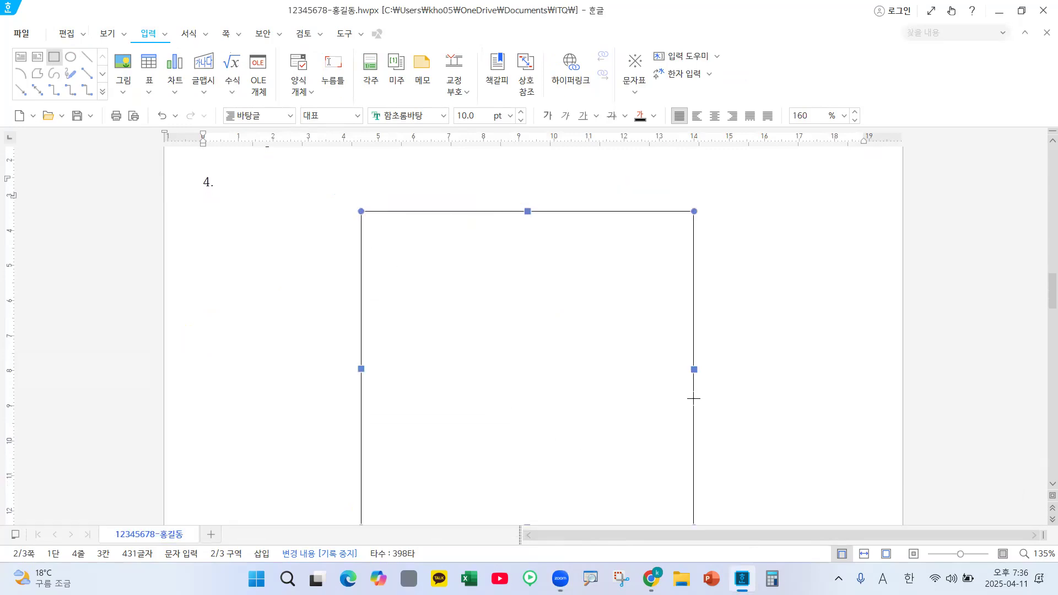
scroll(674, 373, "up", 4)
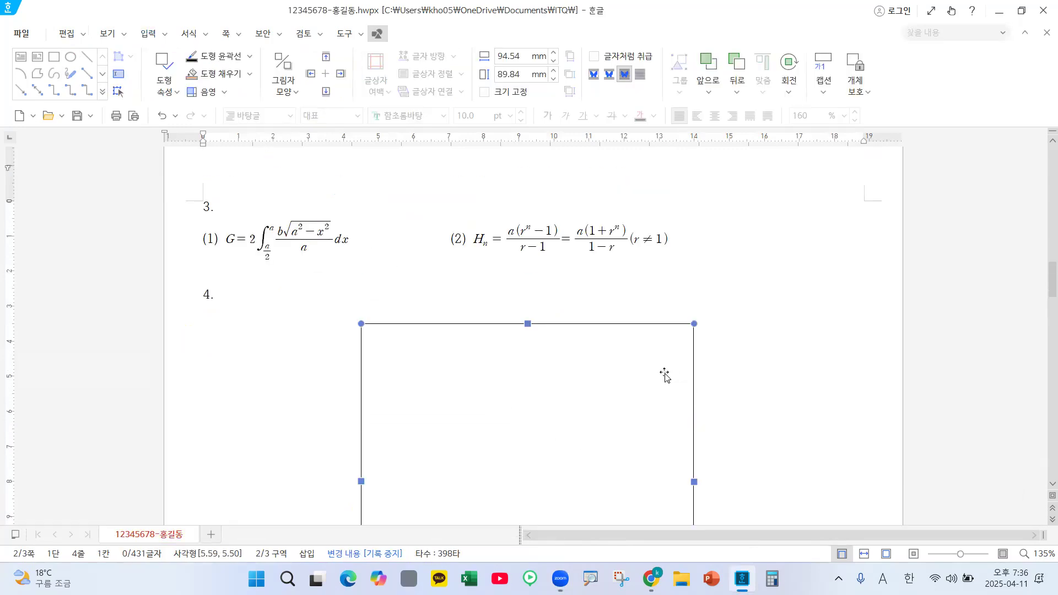
key("ctrl+2")
mouse_move(419, 272)
left_mouse_down()
mouse_move(422, 318)
mouse_move(457, 297)
left_mouse_up()
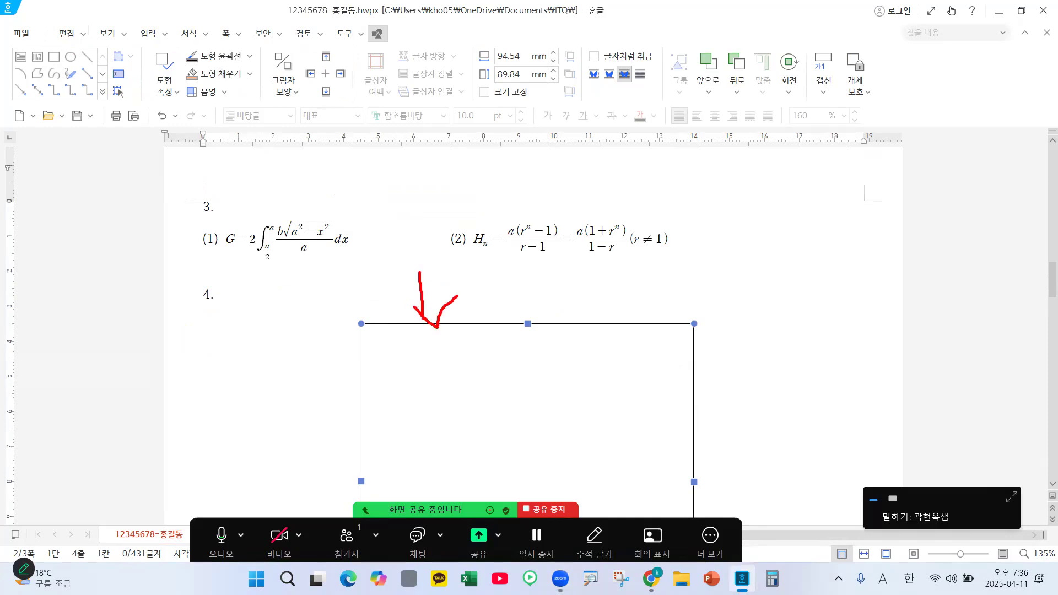
mouse_move(665, 378)
left_mouse_down()
mouse_move(590, 306)
mouse_move(554, 459)
mouse_move(440, 313)
mouse_move(457, 487)
left_mouse_up()
key("Escape")
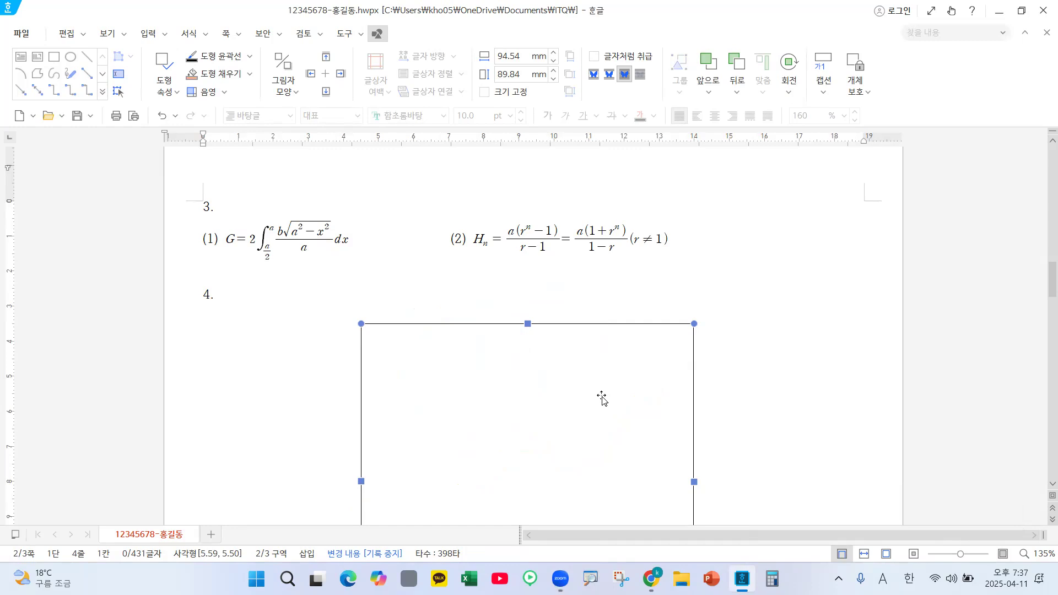
key("ctrl+2")
mouse_move(558, 411)
left_mouse_down()
mouse_move(572, 419)
mouse_move(496, 397)
mouse_move(558, 431)
left_mouse_up()
mouse_move(508, 285)
left_mouse_down()
mouse_move(517, 295)
mouse_move(580, 296)
mouse_move(598, 329)
mouse_move(617, 310)
left_mouse_up()
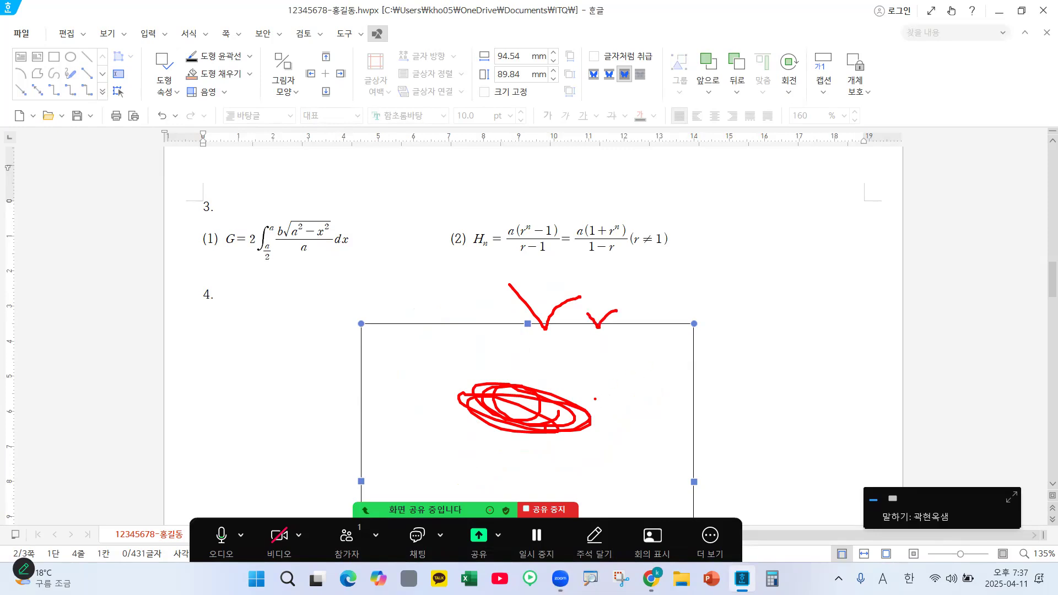
key("Escape")
Set the rectangle's width to 120 mm and height to 145 mm, and lock its size with 크기 고정
double_click(586, 417)
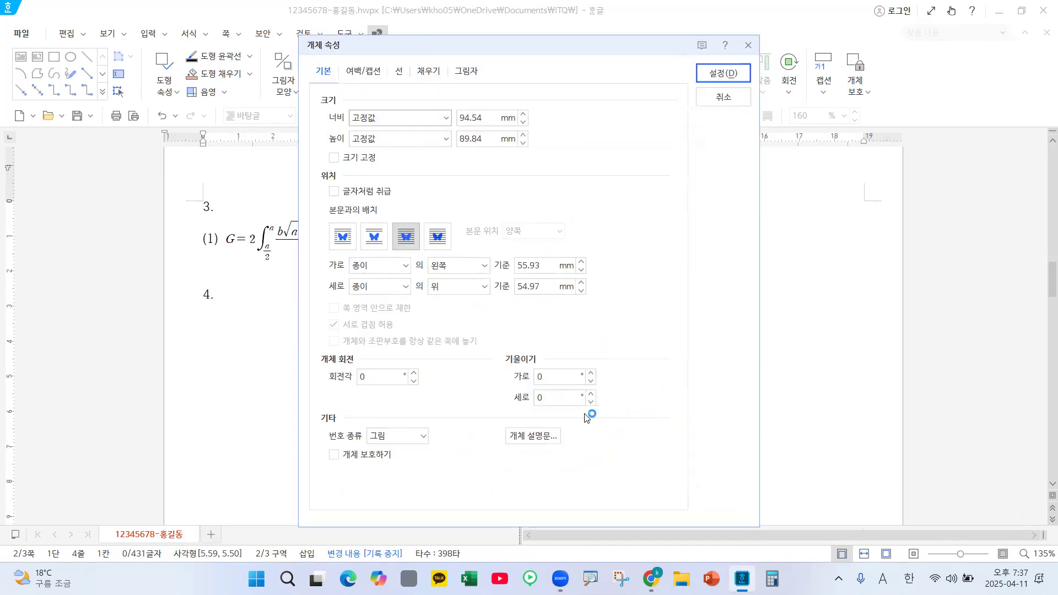
left_click_drag(486, 121, 446, 119)
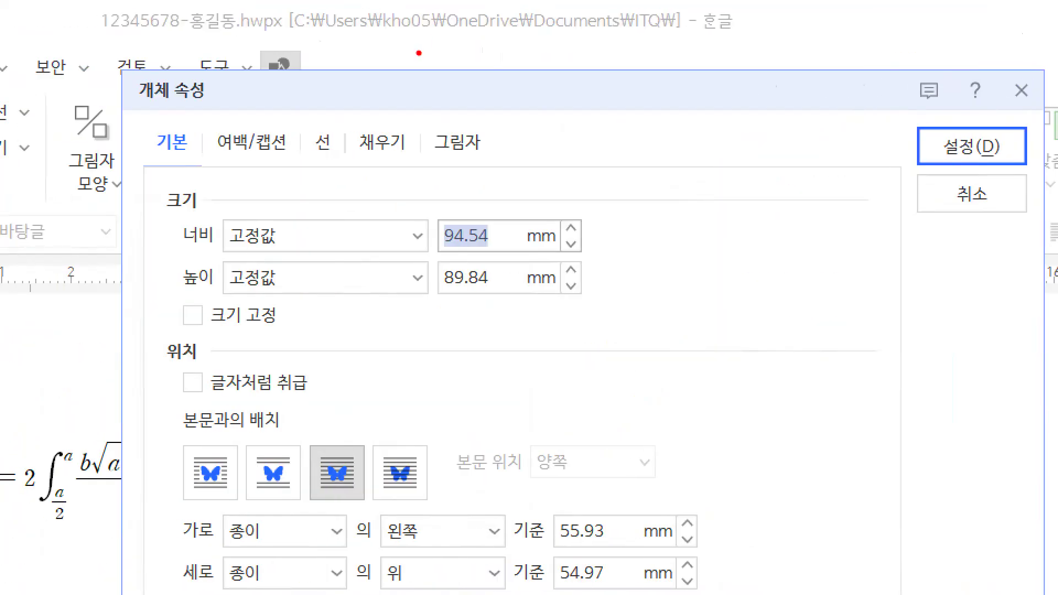
mouse_move(525, 236)
left_mouse_down()
mouse_move(455, 207)
mouse_move(540, 259)
left_mouse_up()
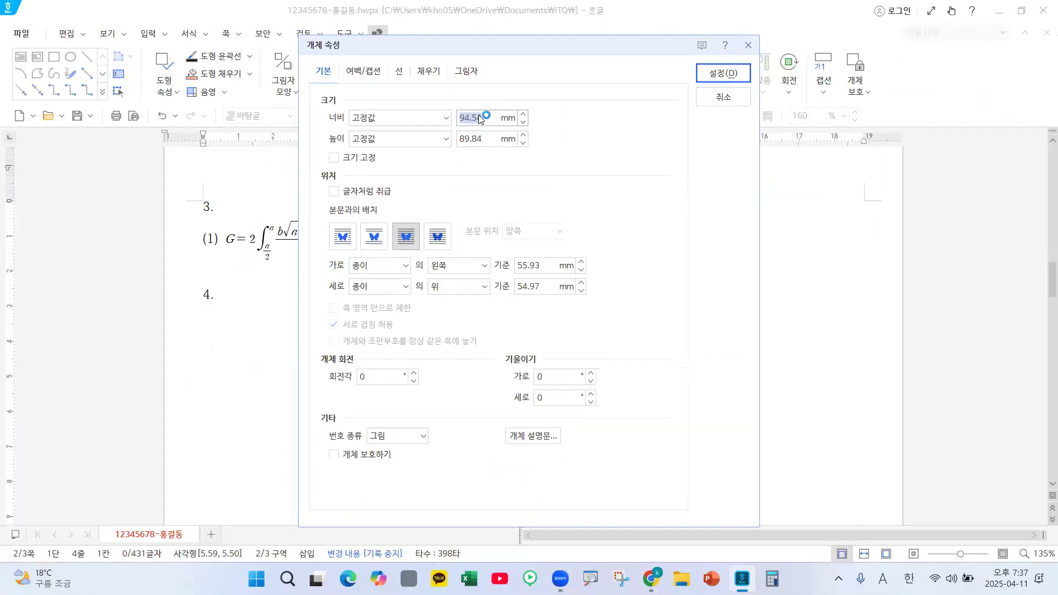
type("120")
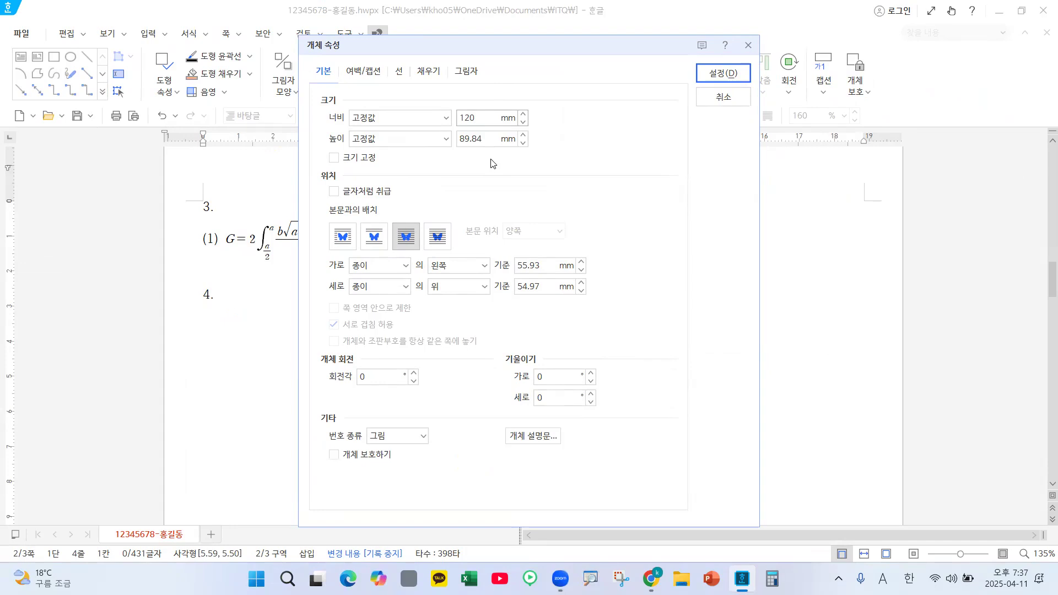
key("Tab")
type("145")
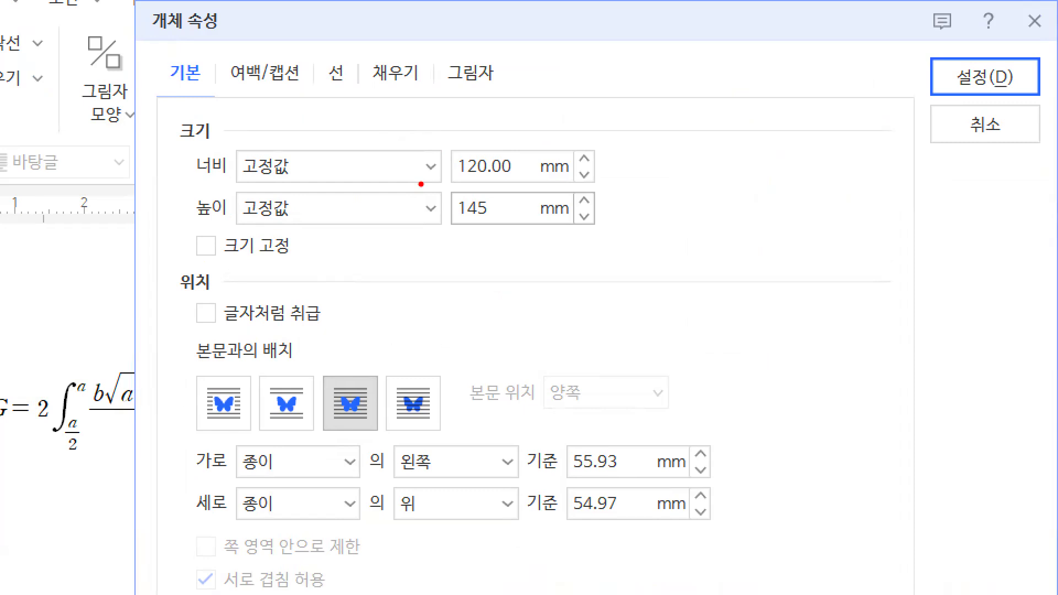
mouse_move(227, 247)
left_mouse_down()
mouse_move(198, 275)
mouse_move(188, 230)
mouse_move(219, 250)
left_mouse_up()
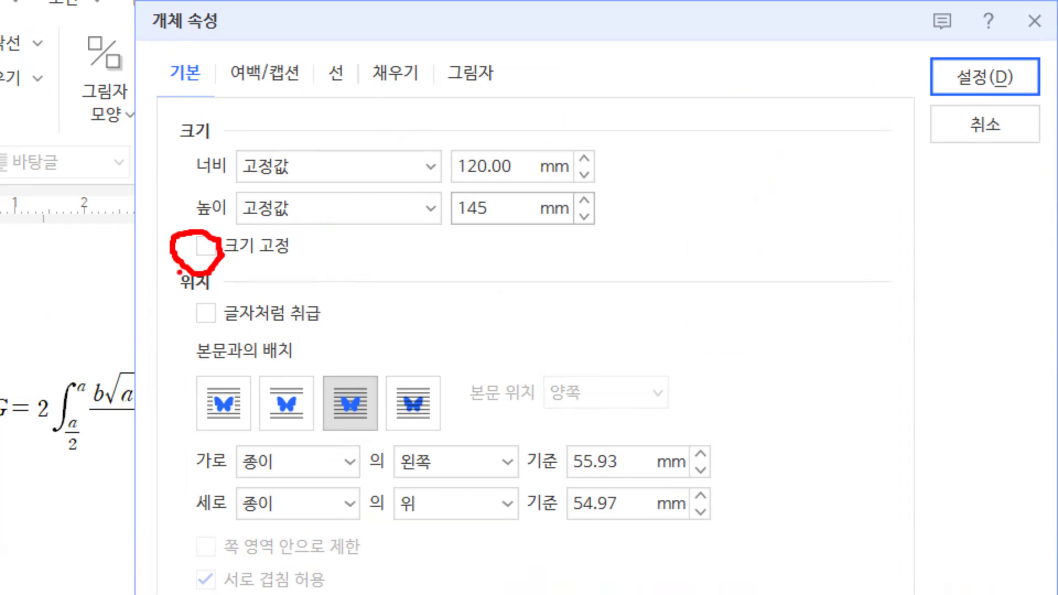
mouse_move(247, 251)
left_mouse_down()
mouse_move(169, 235)
mouse_move(222, 261)
left_mouse_up()
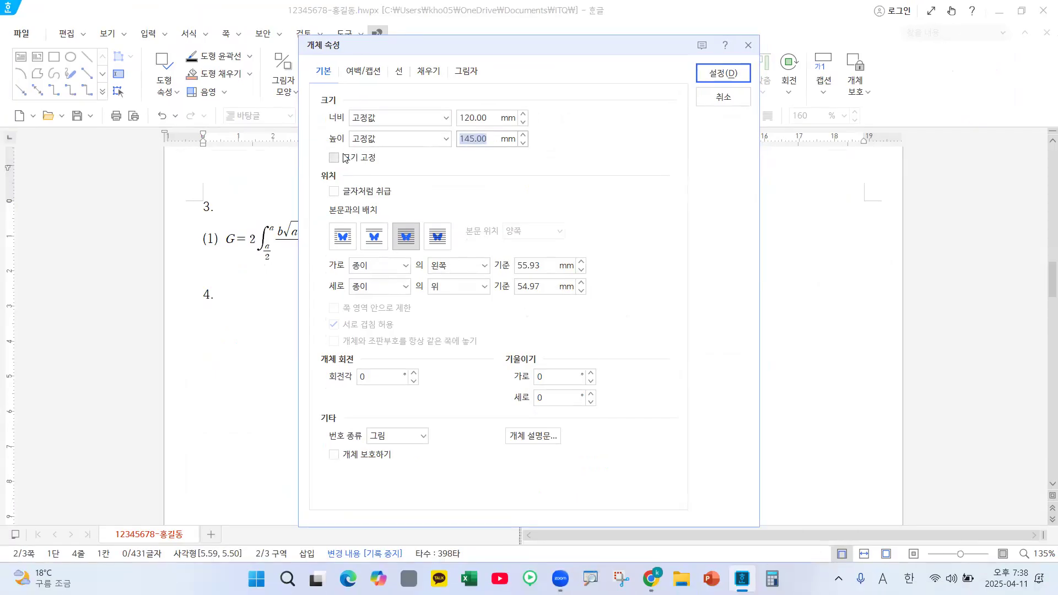
left_click(205, 246)
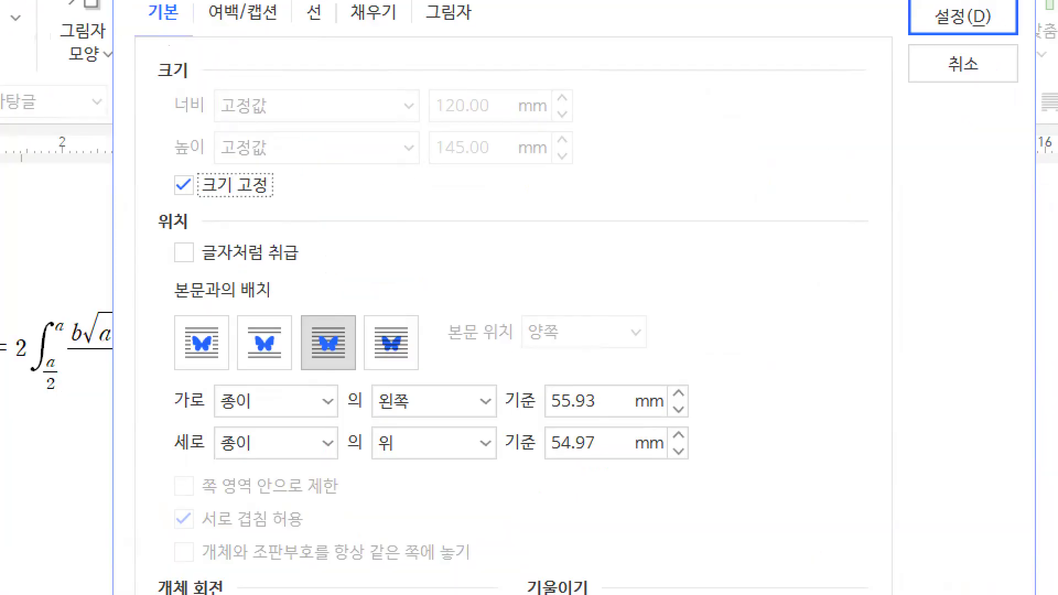
left_click_drag(488, 94, 456, 165)
left_click_drag(447, 84, 484, 157)
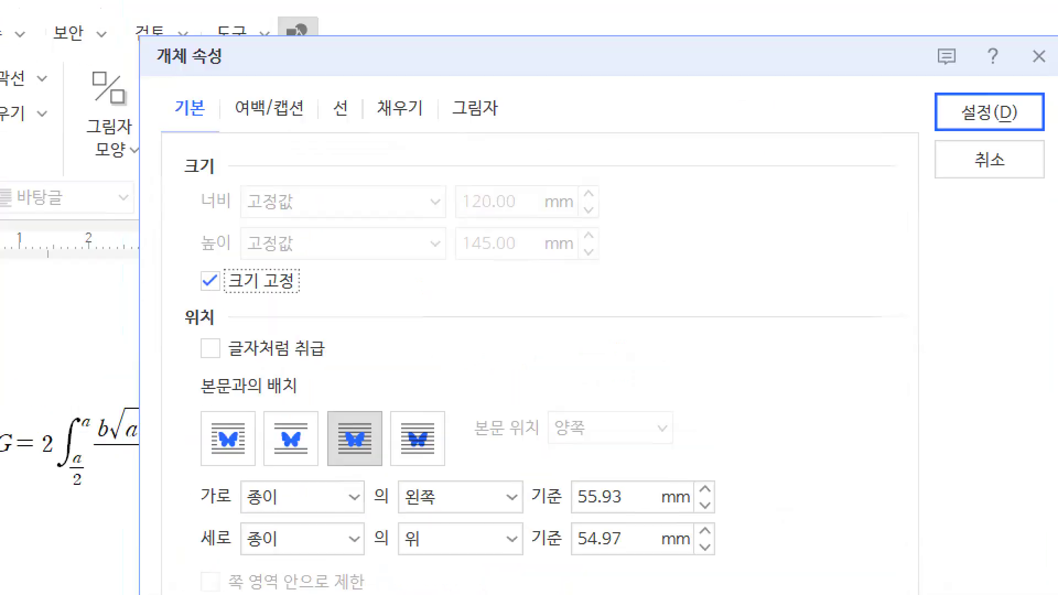
mouse_move(458, 143)
left_mouse_down()
mouse_move(404, 125)
mouse_move(453, 143)
left_mouse_up()
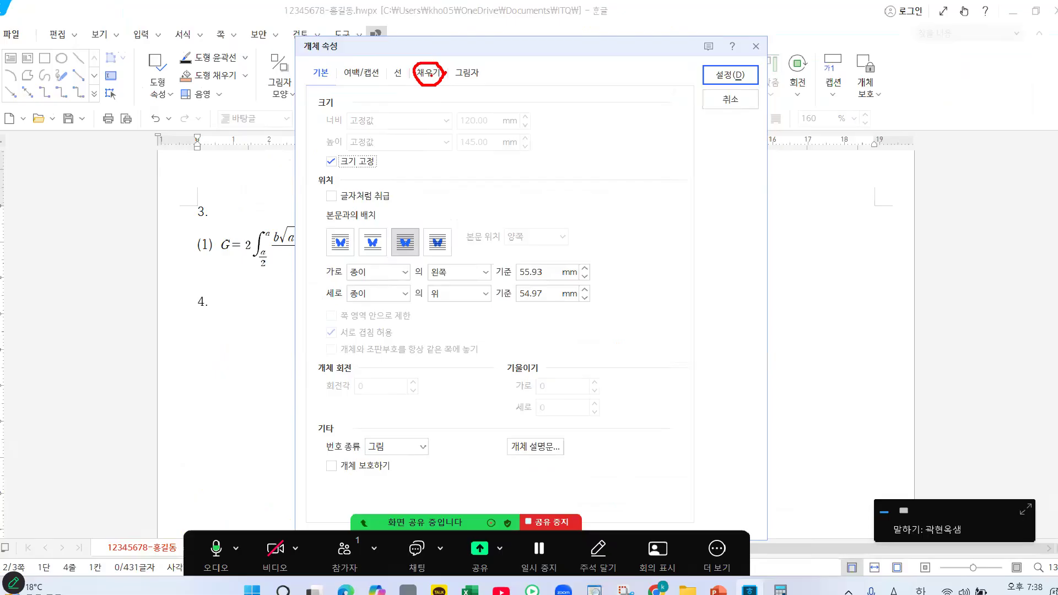
Fill the rectangle with the lightest purple face colour (면 색) and apply its object properties
left_click(426, 74)
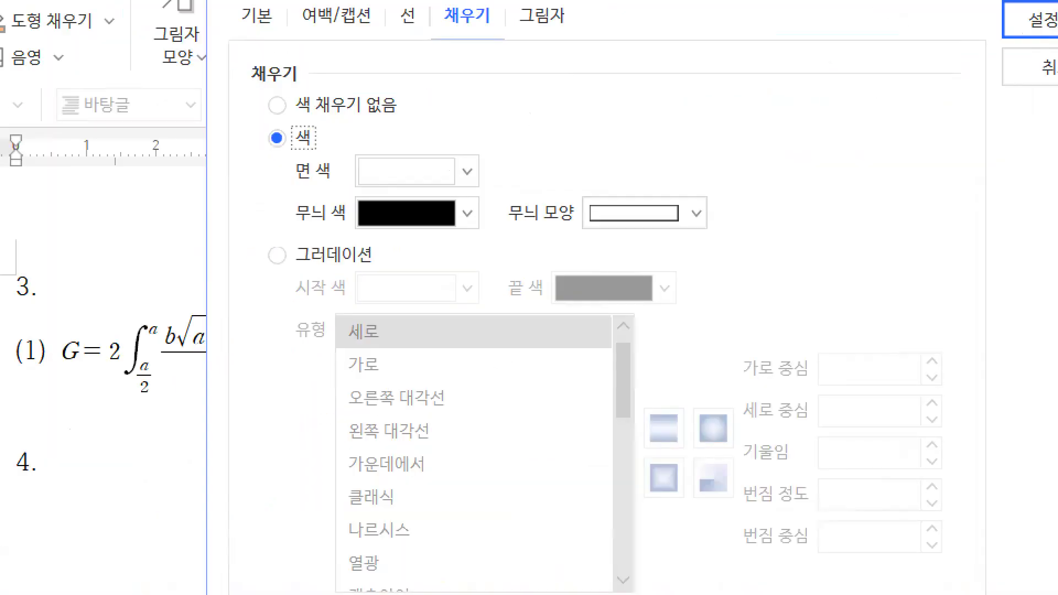
mouse_move(344, 142)
left_mouse_down()
mouse_move(338, 126)
mouse_move(344, 132)
left_mouse_up()
mouse_move(401, 191)
left_mouse_down()
mouse_move(386, 153)
mouse_move(414, 190)
left_mouse_up()
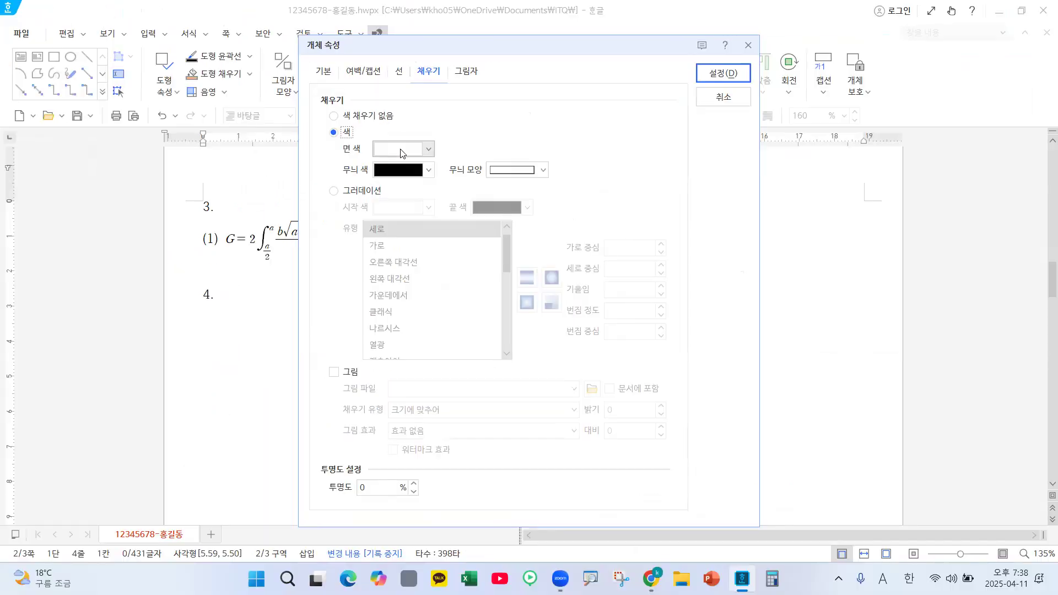
left_click(412, 155)
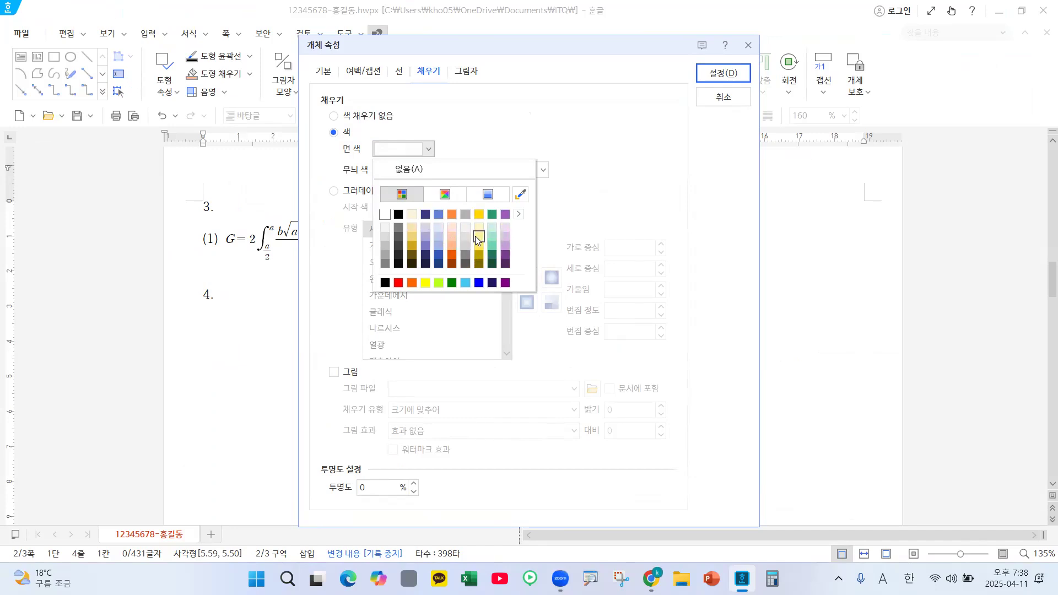
left_click(503, 228)
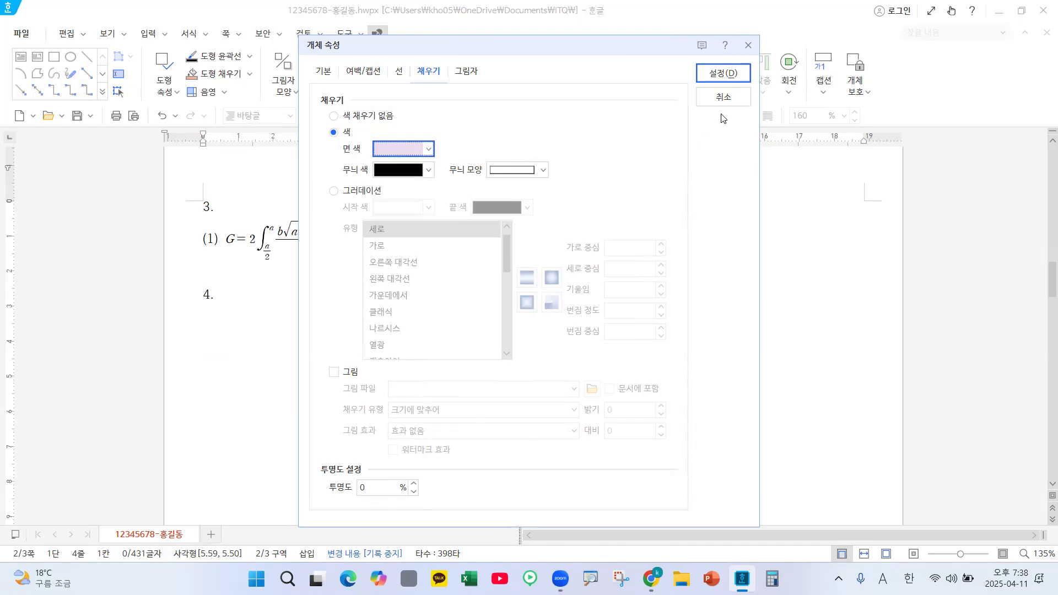
left_click(719, 77)
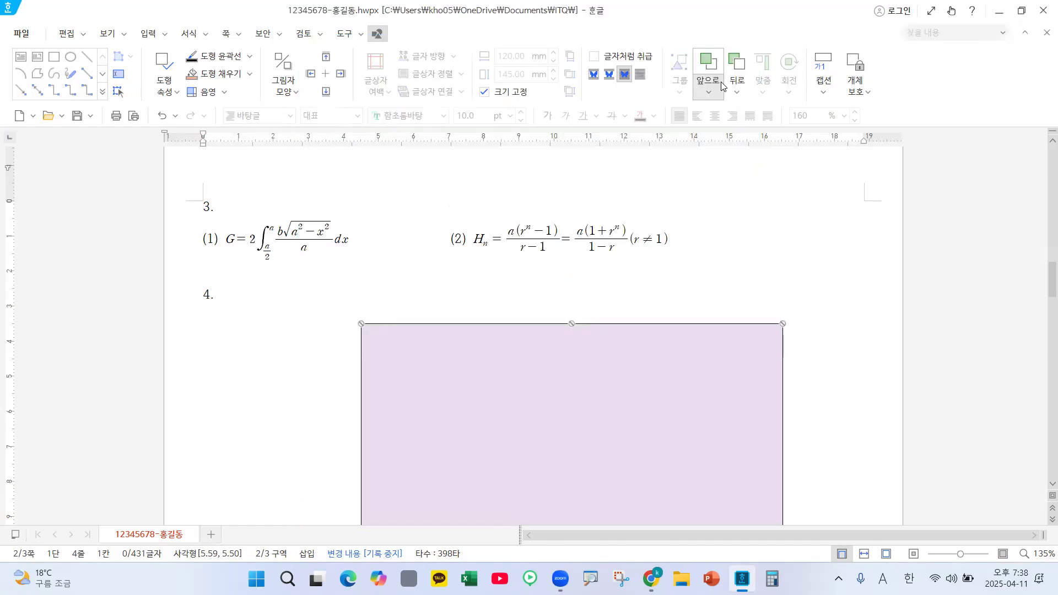
Move the purple rectangle slightly left and down on the page, to a position of about 4.87, 6.08
scroll(779, 262, "down", 2)
left_click_drag(540, 272, 538, 291)
mouse_move(503, 168)
left_mouse_down()
mouse_move(373, 138)
mouse_move(463, 228)
left_mouse_up()
left_click_drag(548, 314, 530, 311)
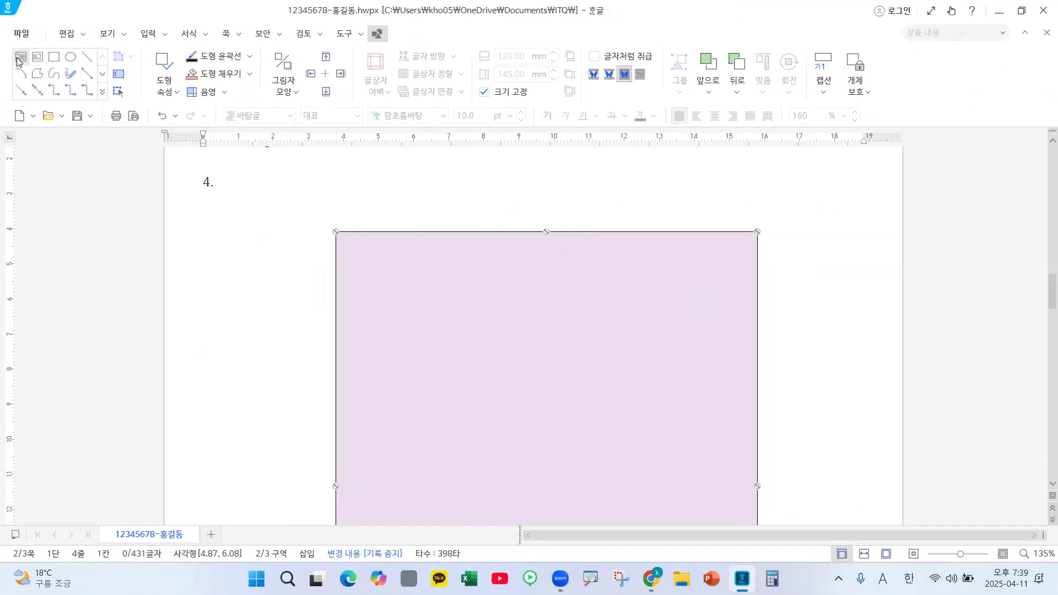
Draw a text box about 108 by 18.5 mm across the rectangle's upper edge and enter "평화와 번영의 한반도" in it
left_click(42, 100)
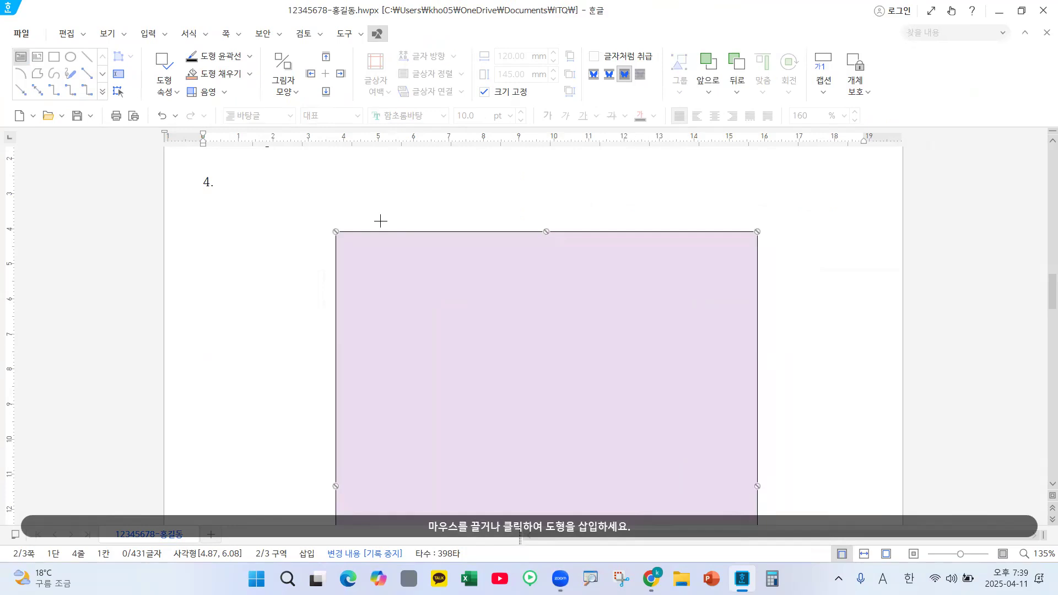
mouse_move(345, 202)
left_mouse_down()
mouse_move(515, 274)
mouse_move(755, 274)
mouse_move(745, 268)
left_mouse_up()
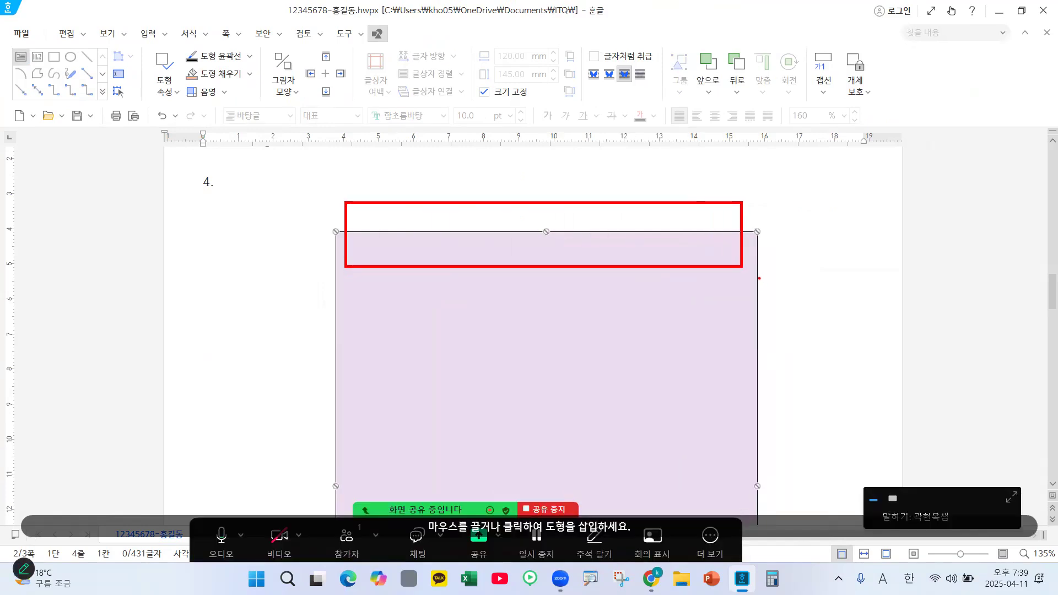
mouse_move(359, 200)
left_mouse_down()
mouse_move(463, 248)
mouse_move(738, 265)
left_mouse_up()
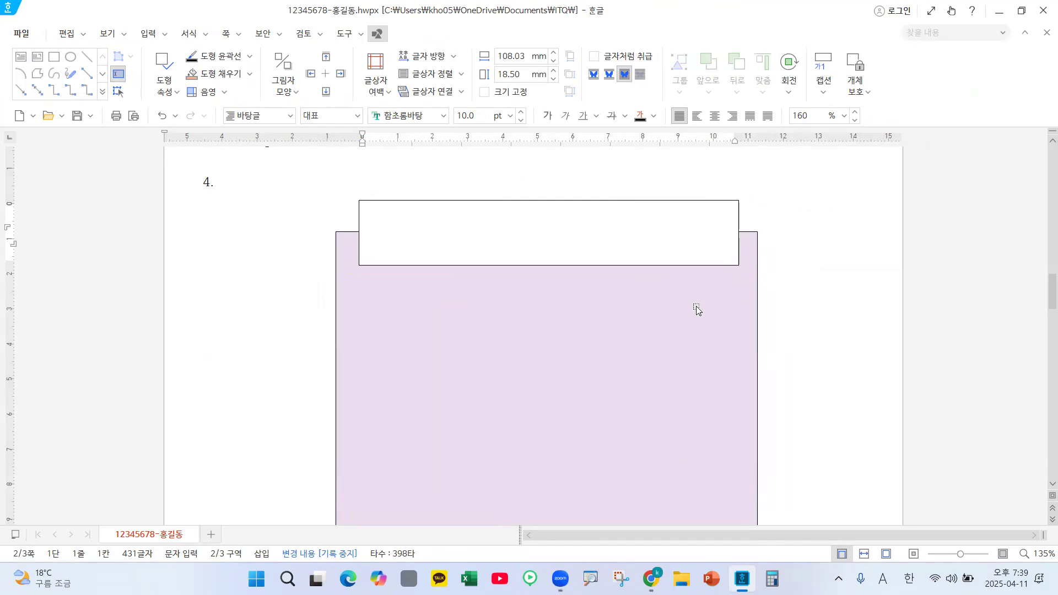
type("평화와 번영의 한반도")
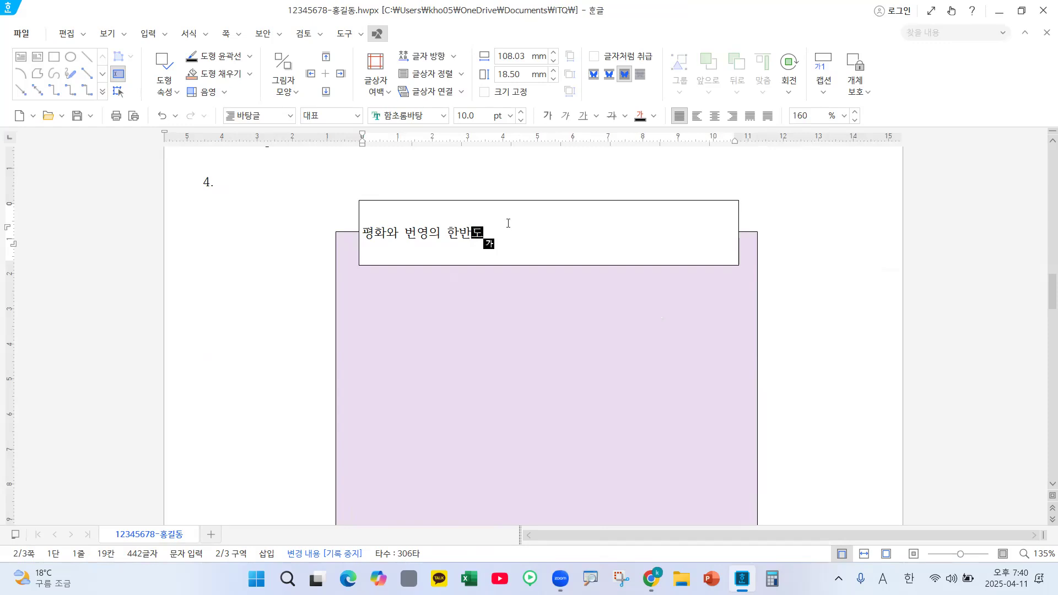
Set the font of the text box title "평화와 번영의 한반도" to 궁서
left_click_drag(484, 236, 362, 232)
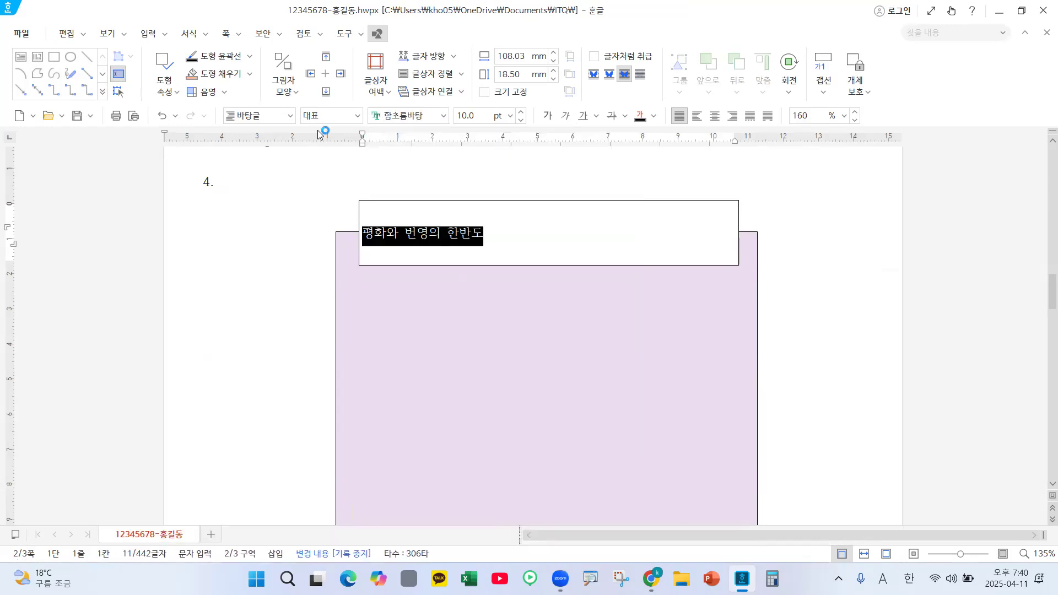
left_click(418, 117)
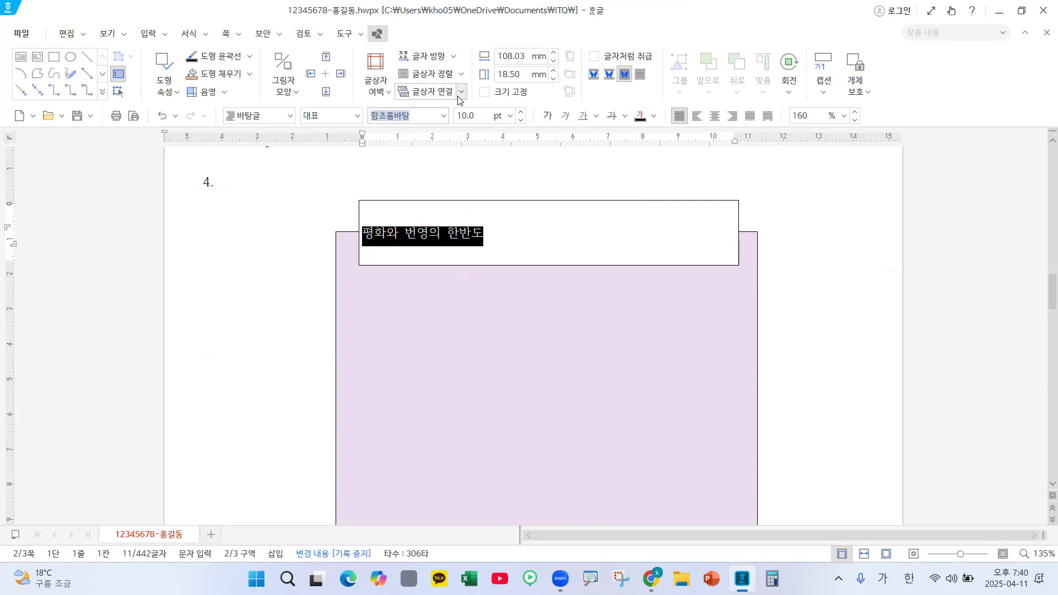
type("궁서")
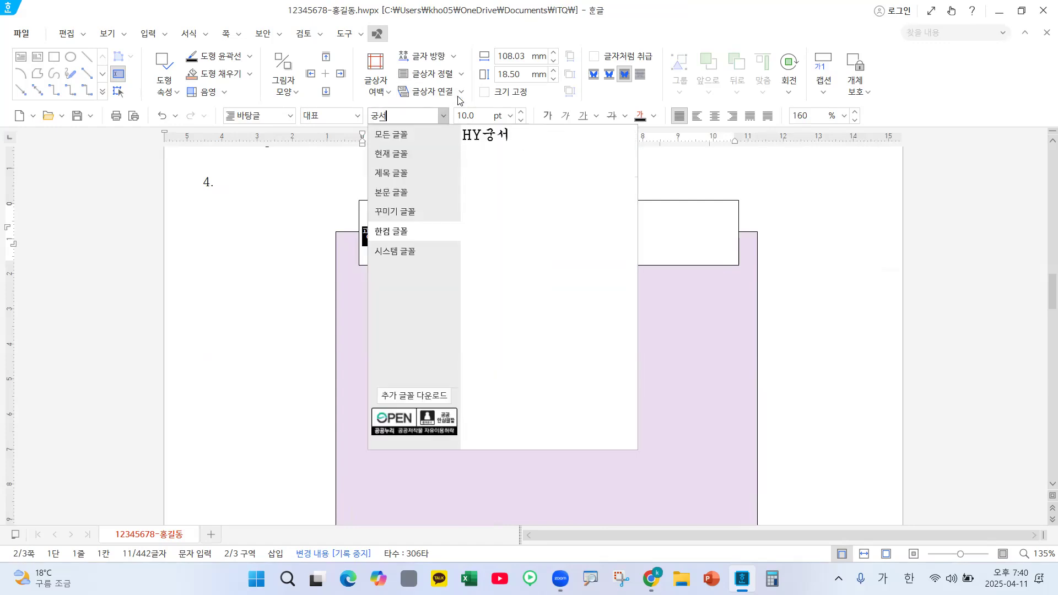
key("Escape")
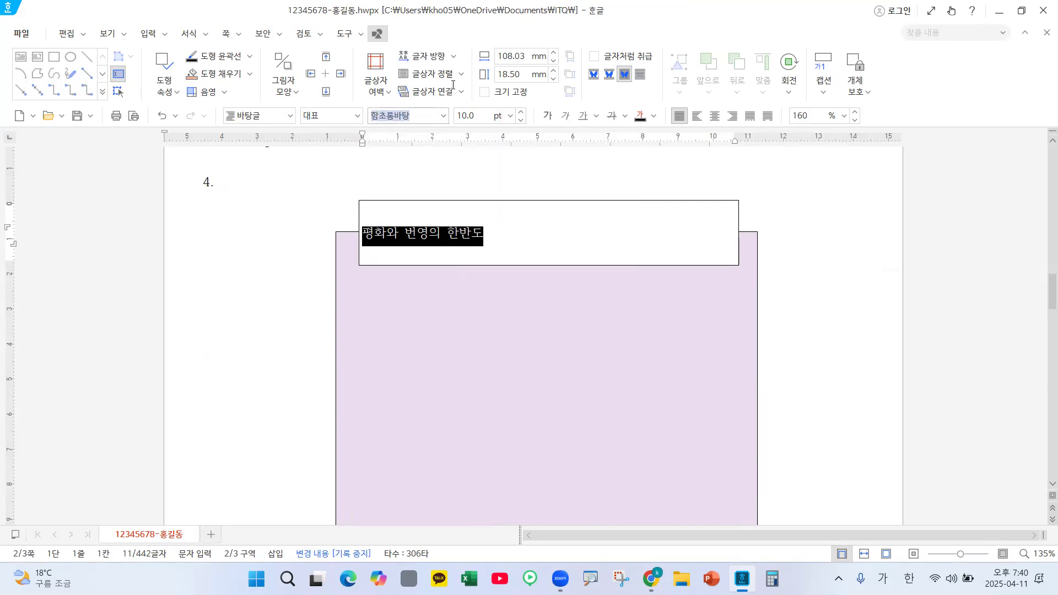
type("궁서")
left_click(379, 138)
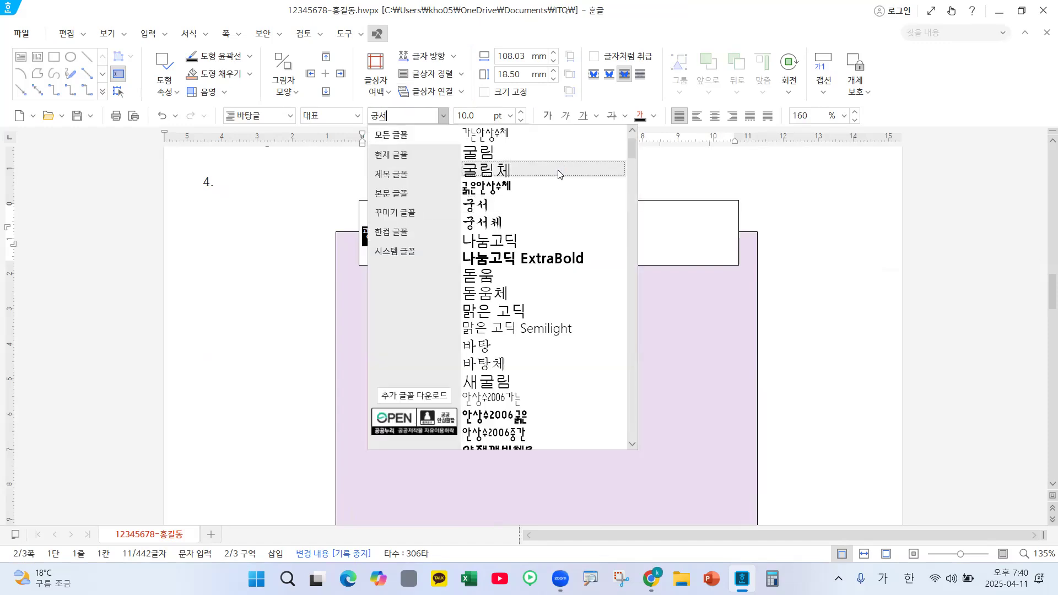
left_click(551, 205)
Set the text box title's size to 24 pt and centre it horizontally
left_click(473, 119)
type("24")
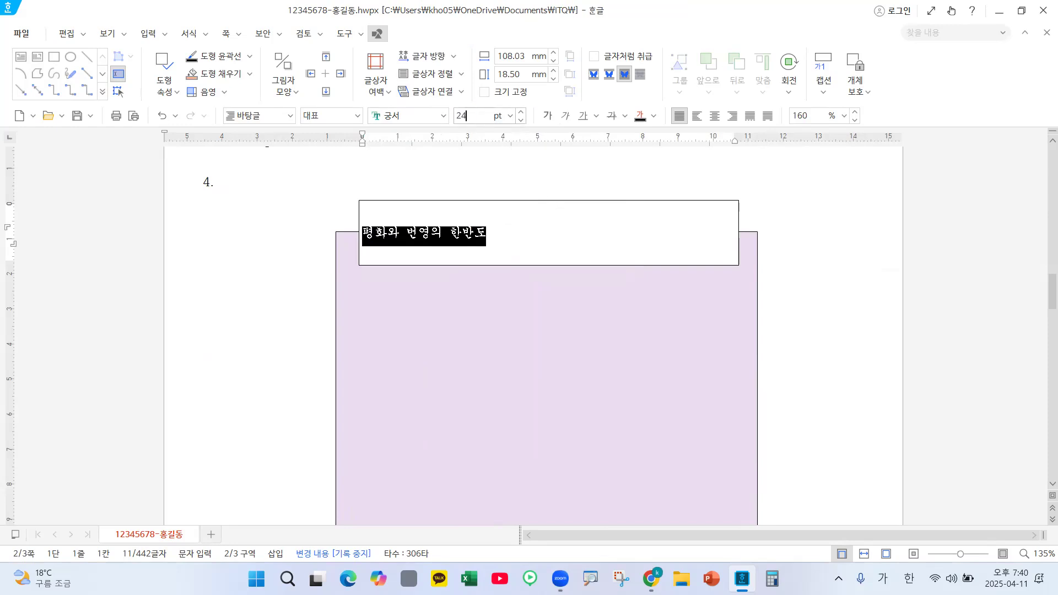
key("Return")
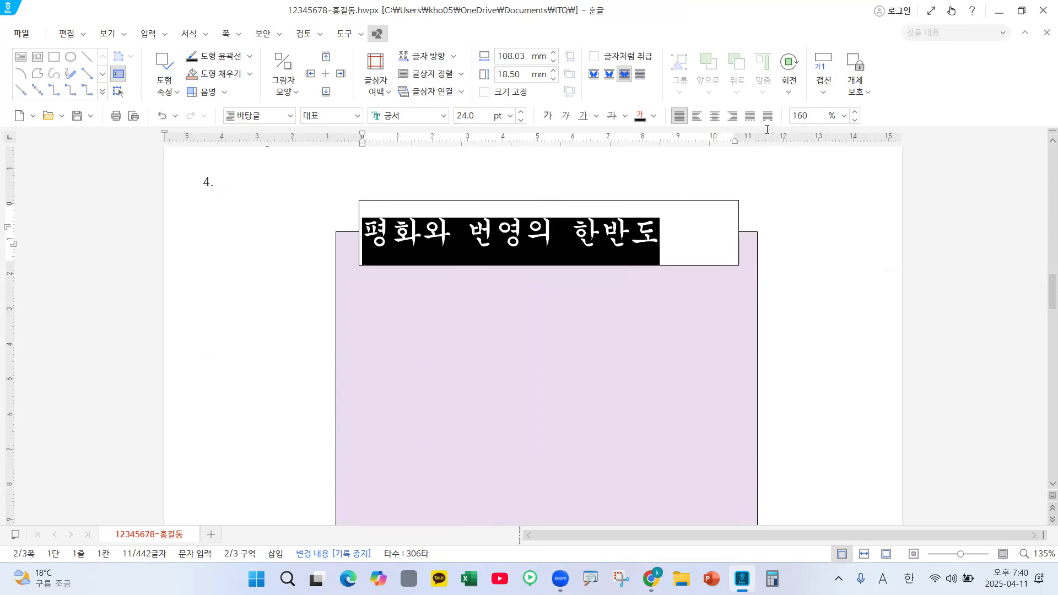
left_click(715, 116)
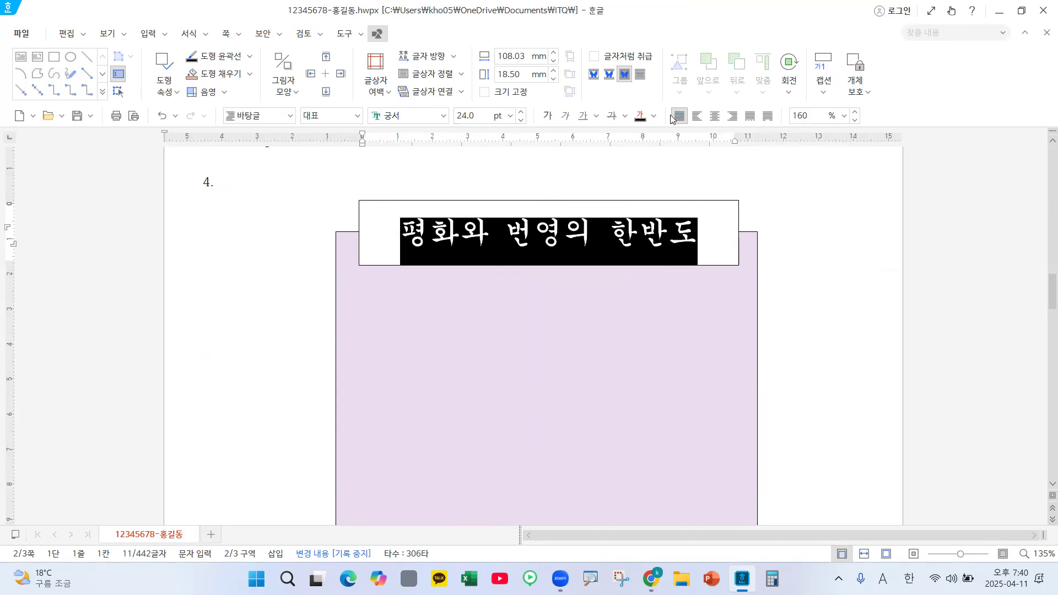
Set the font colour of the title text "평화와 번영의 한반도" to white
mouse_move(724, 204)
left_mouse_down()
mouse_move(715, 187)
mouse_move(729, 212)
left_mouse_up()
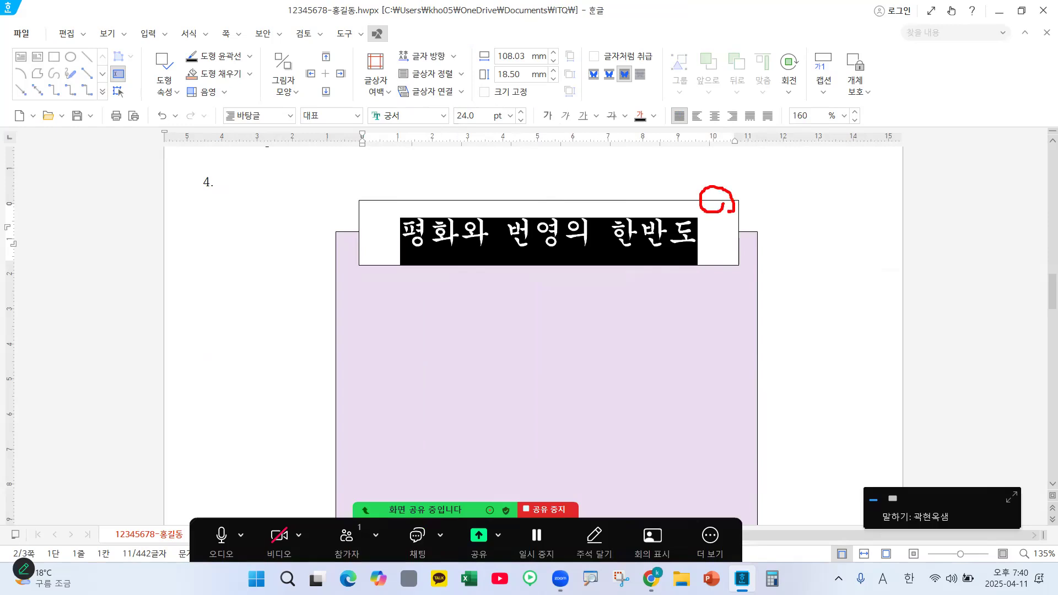
left_click_drag(639, 140, 650, 131)
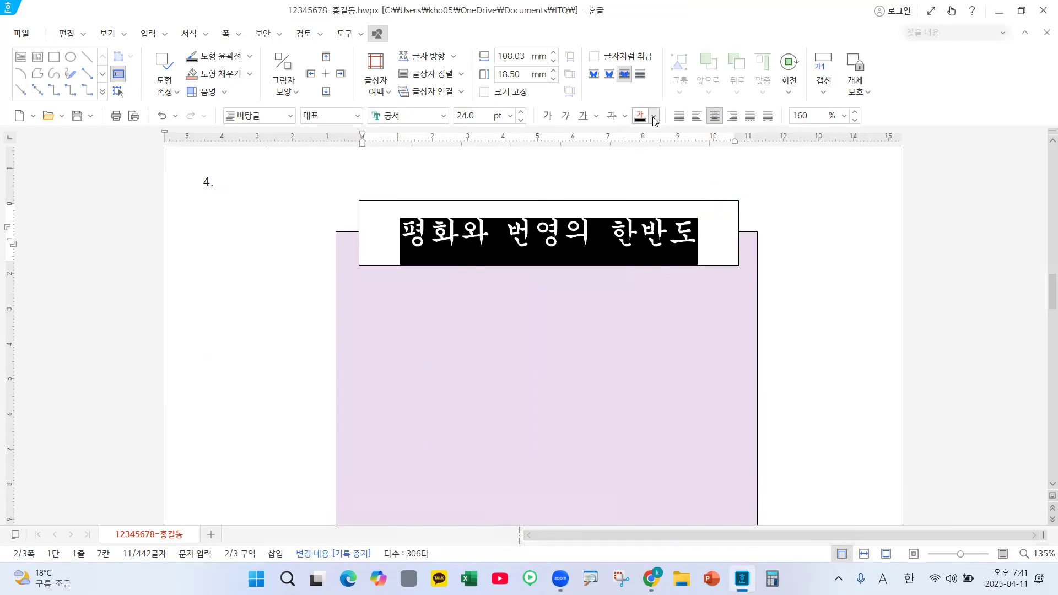
left_click(654, 118)
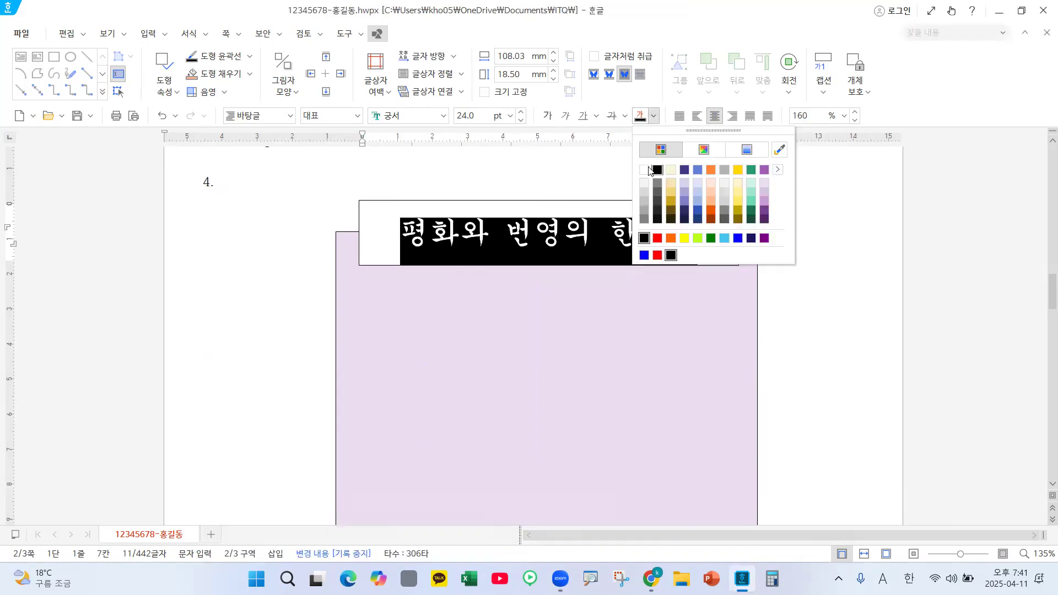
left_click(656, 169)
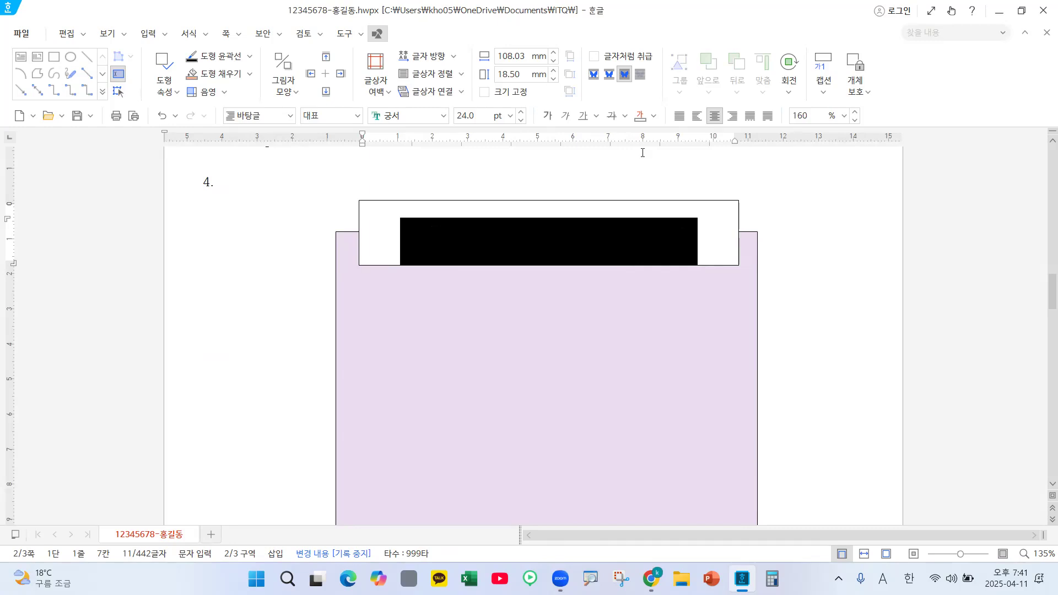
key("alt+s")
key("ctrl+1")
left_click(631, 184)
left_click_drag(626, 204, 610, 193)
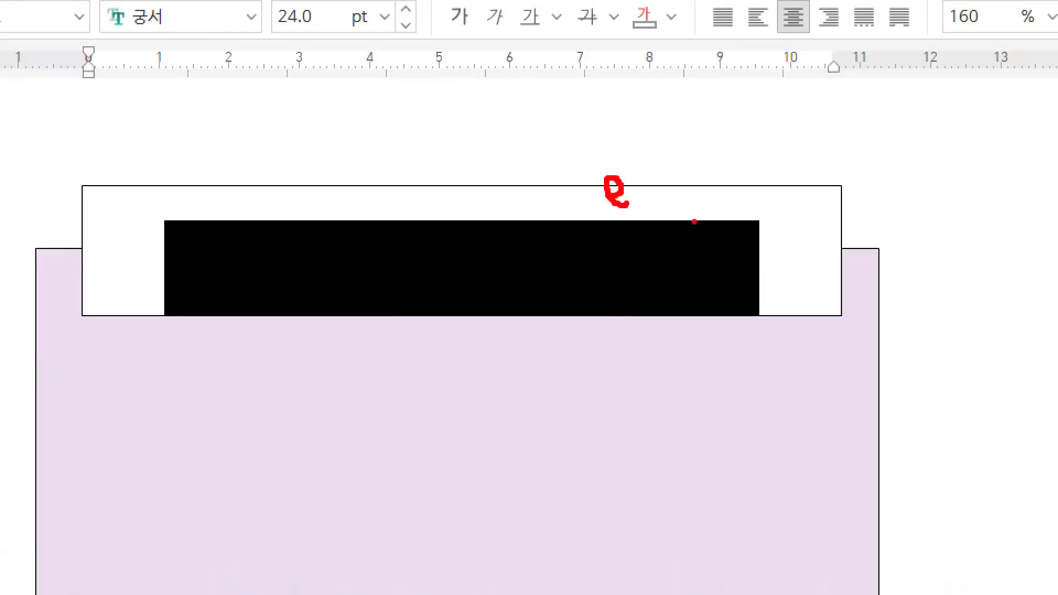
key("Escape")
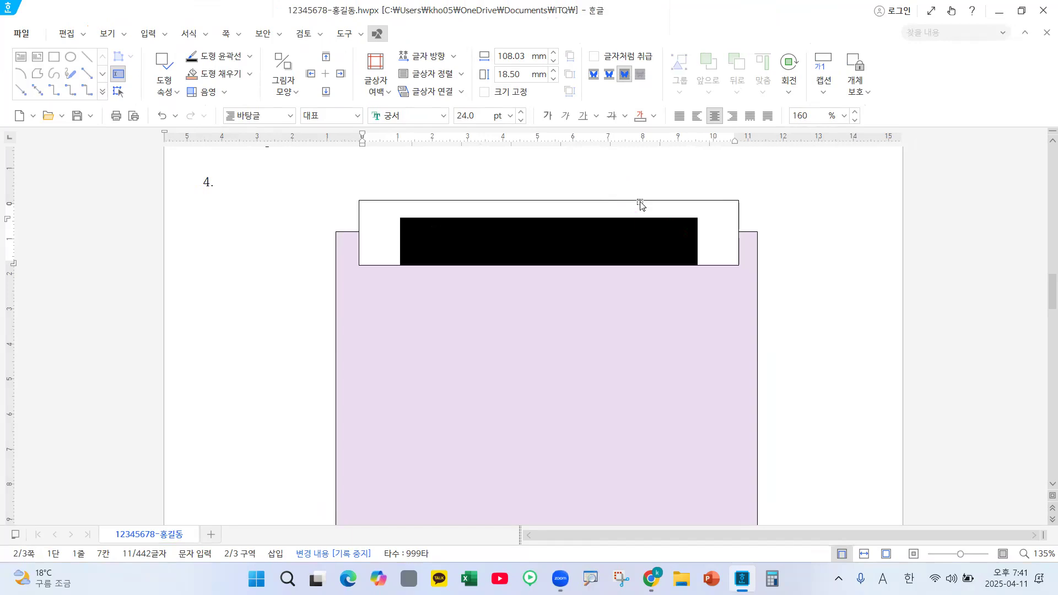
left_click(640, 201)
double_click(640, 202)
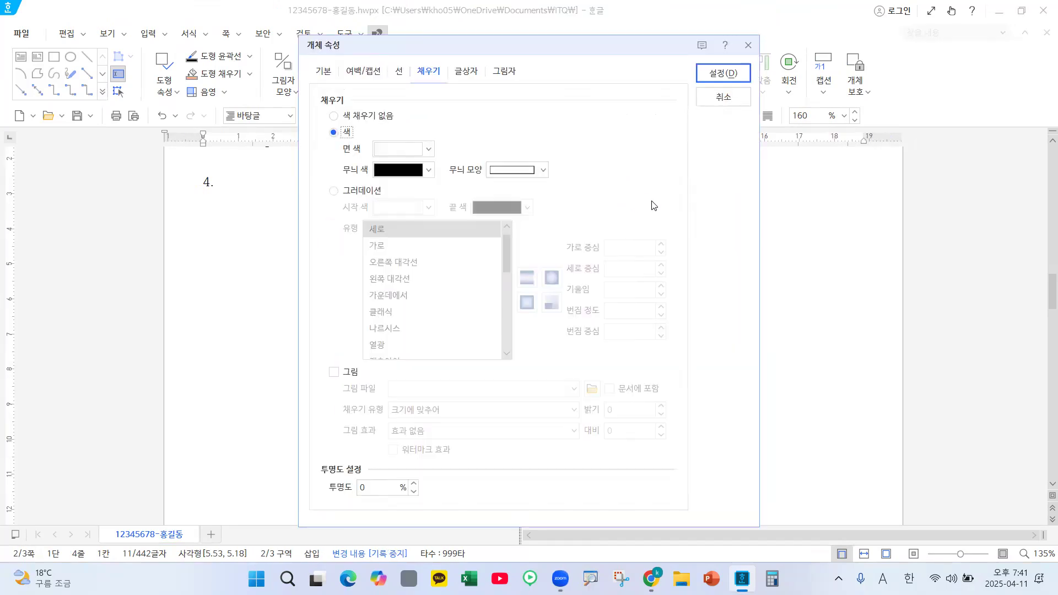
left_click(717, 98)
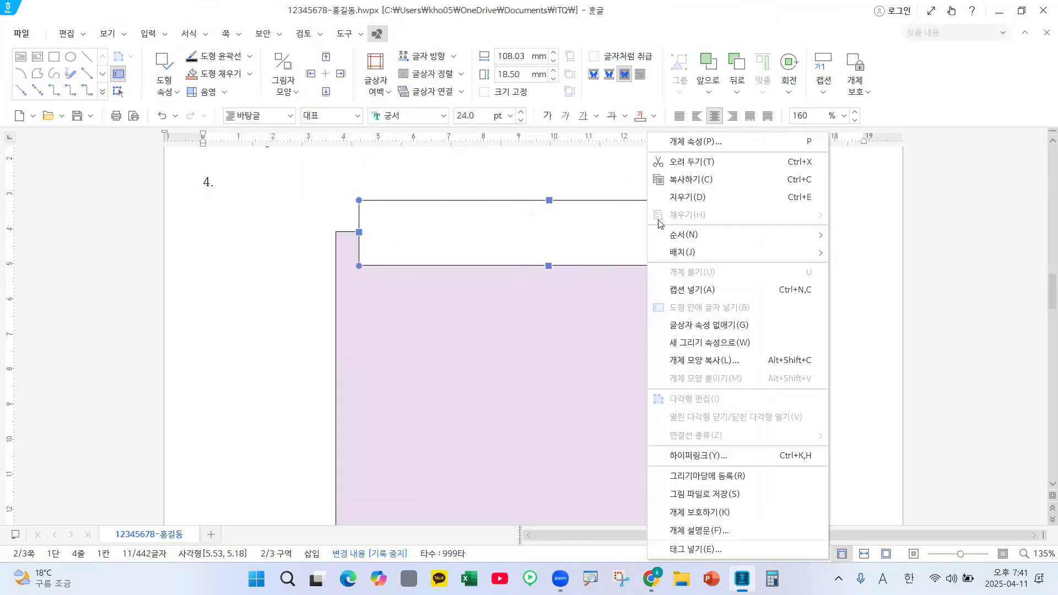
right_click(649, 220)
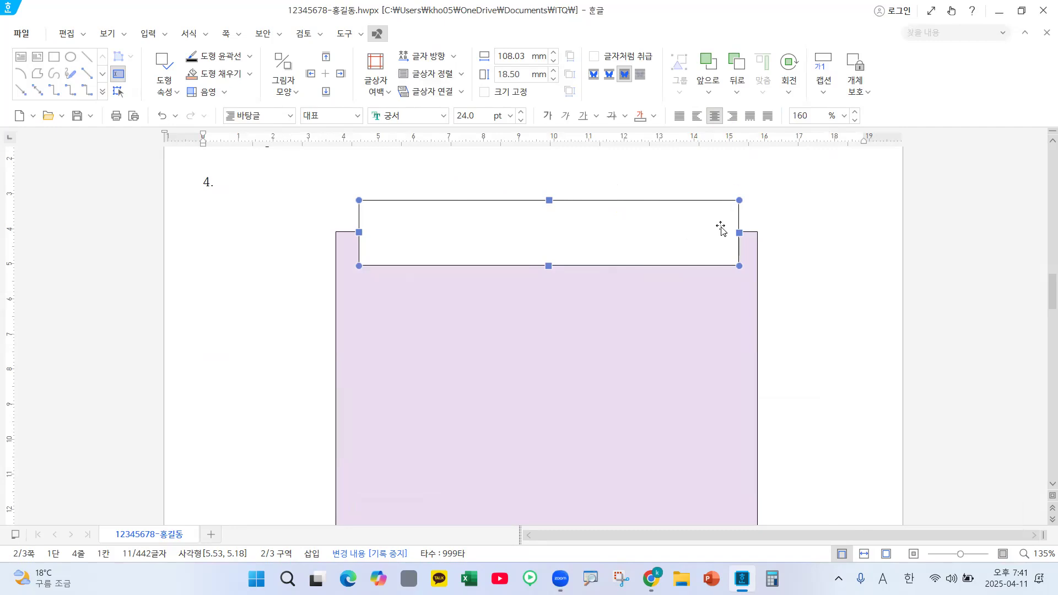
Set the title text box to 110 mm wide and 15 mm high in its object properties, and lock its size (크기 고정)
double_click(721, 229)
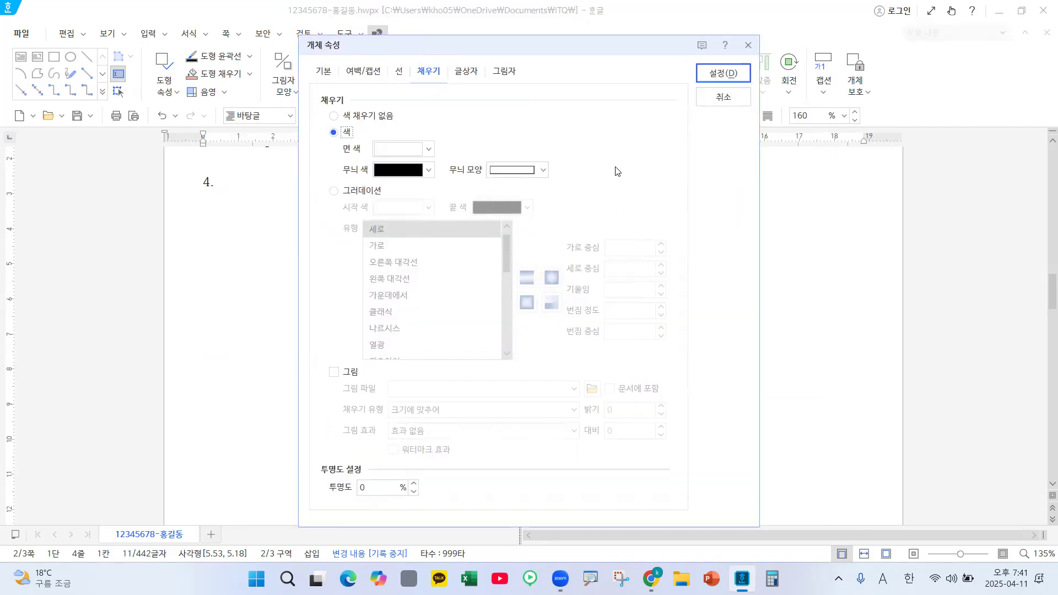
left_click(330, 74)
key("ctrl+2")
left_click_drag(347, 94, 314, 60)
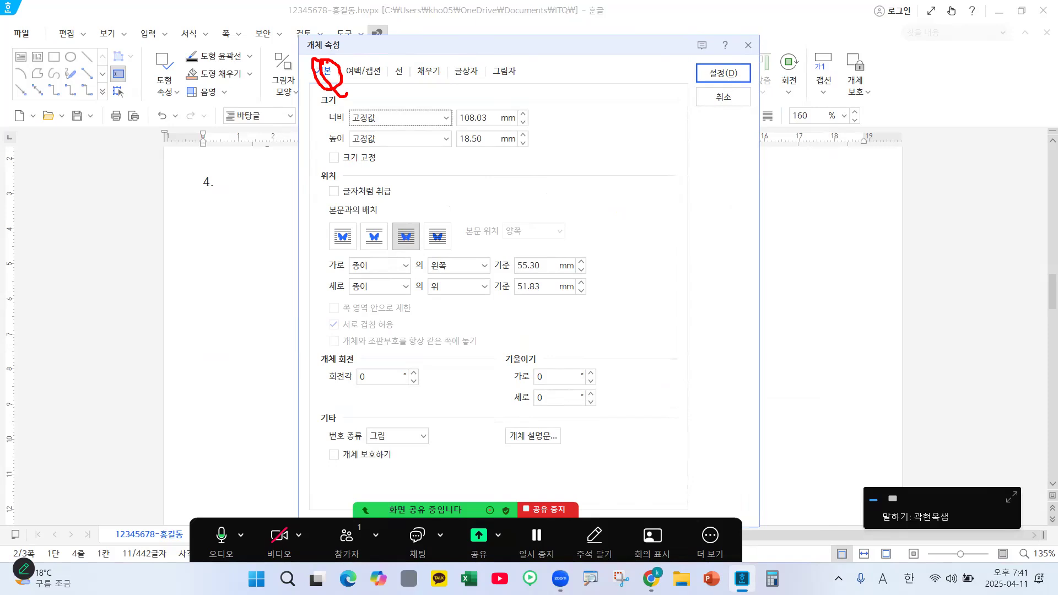
key("Escape")
key("ctrl+2")
left_click_drag(506, 132, 482, 140)
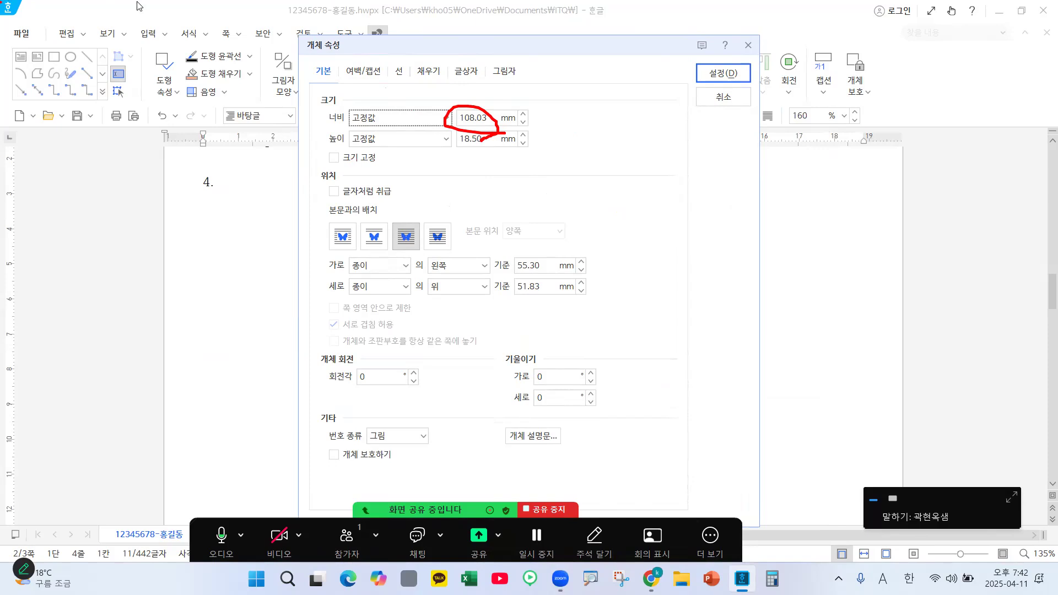
key("Escape")
left_click_drag(492, 116, 426, 111)
type("110")
left_click_drag(500, 144, 442, 142)
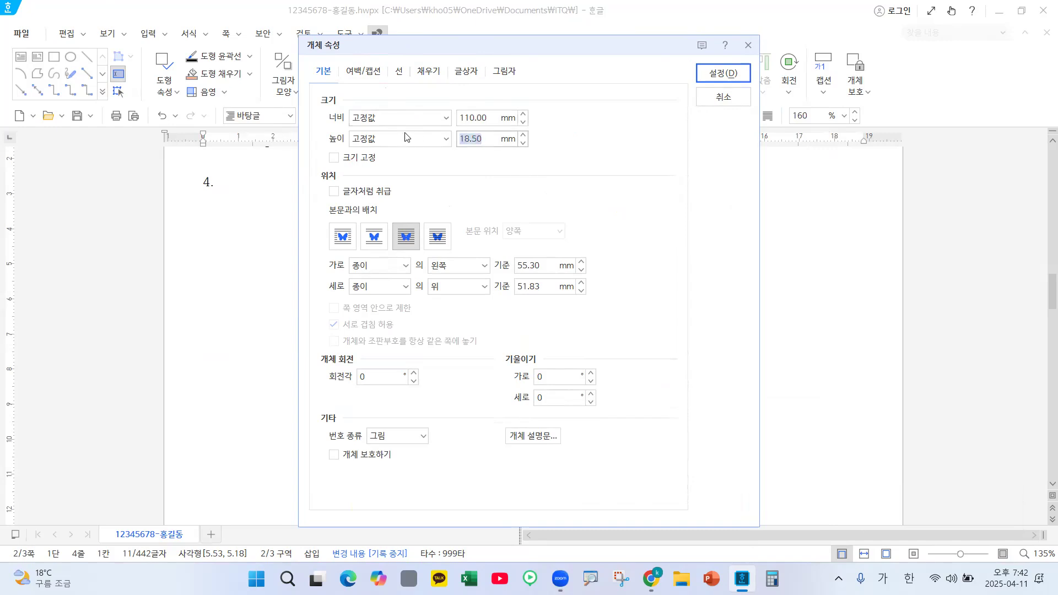
type("15")
left_click(344, 158)
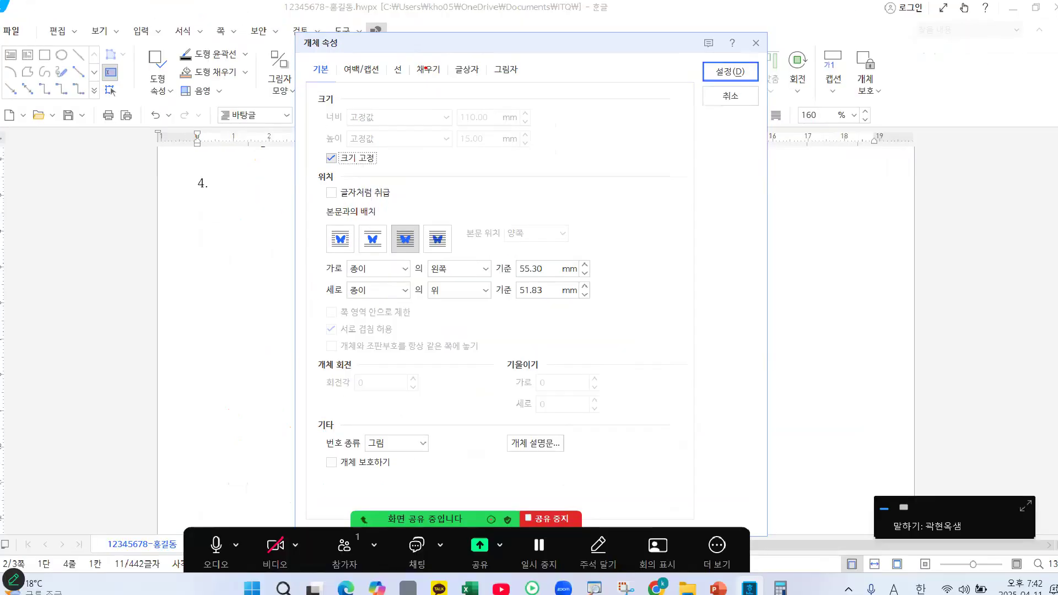
Switch the colour palette for the title text box's fill (면 색) to the 오피스 theme
left_click(434, 23)
left_click(412, 150)
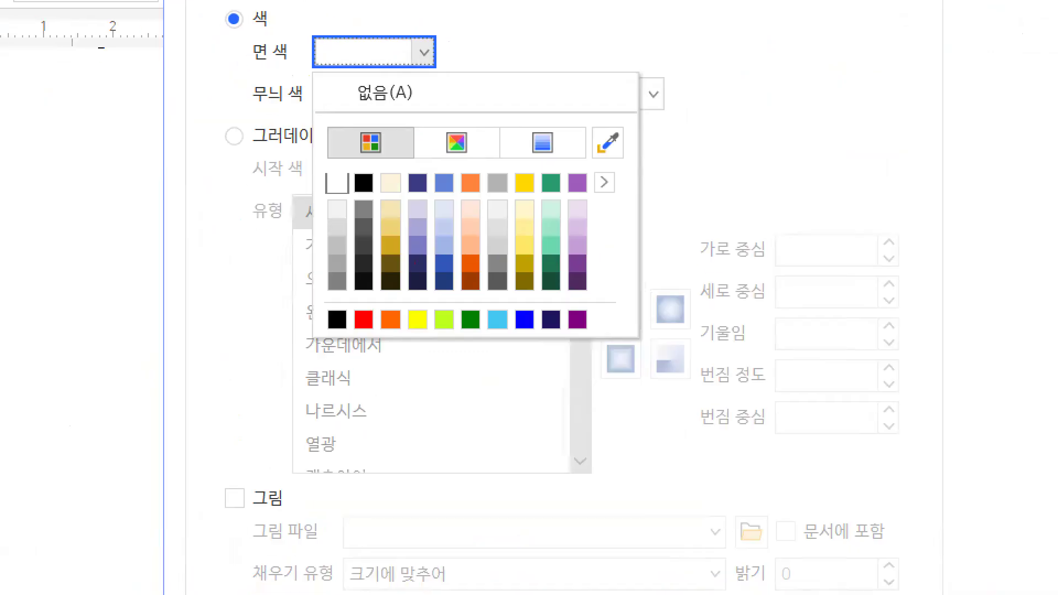
left_click_drag(382, 273, 411, 296)
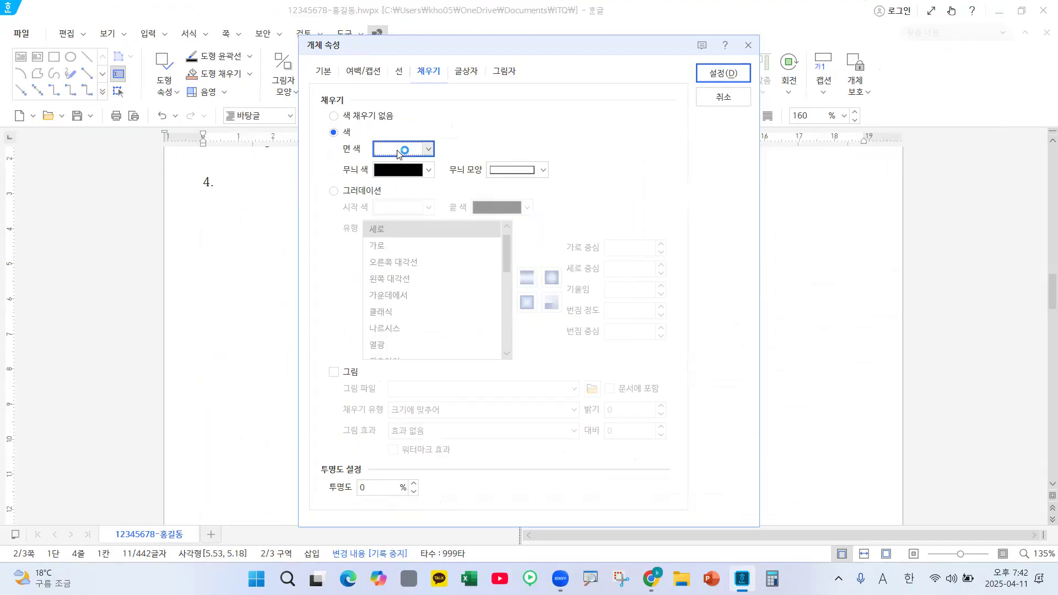
left_click(398, 122)
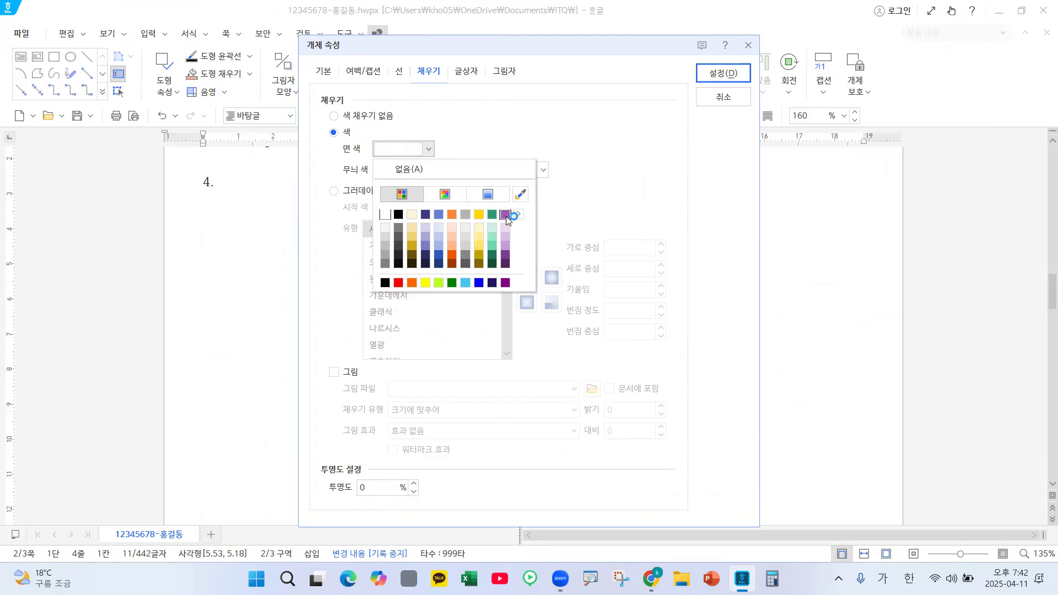
key("ctrl+1")
left_click(519, 227)
mouse_move(519, 227)
left_mouse_down()
mouse_move(492, 193)
mouse_move(544, 232)
left_mouse_up()
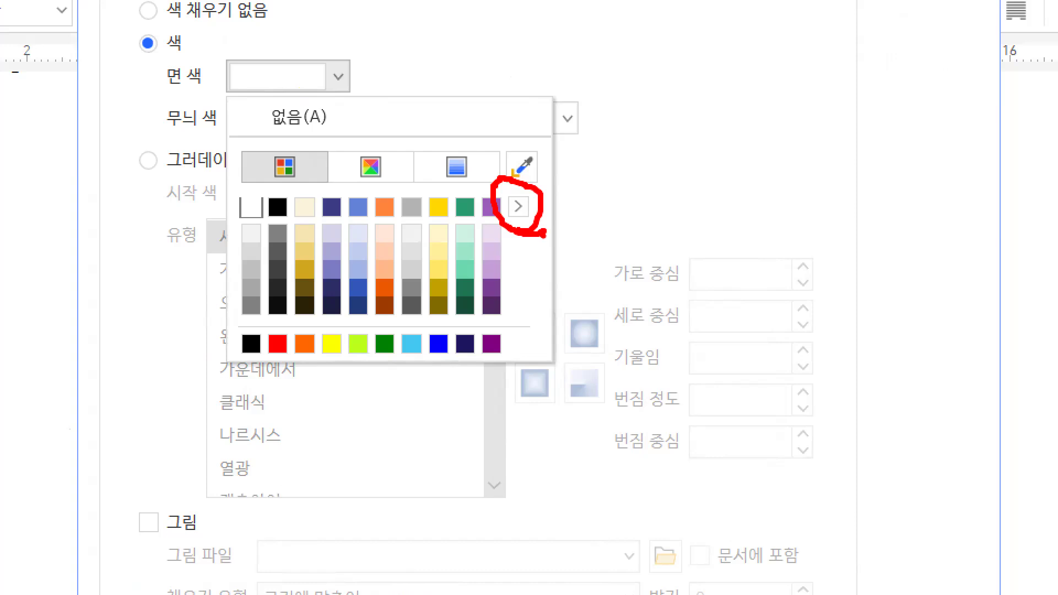
key("Escape")
left_click(428, 150)
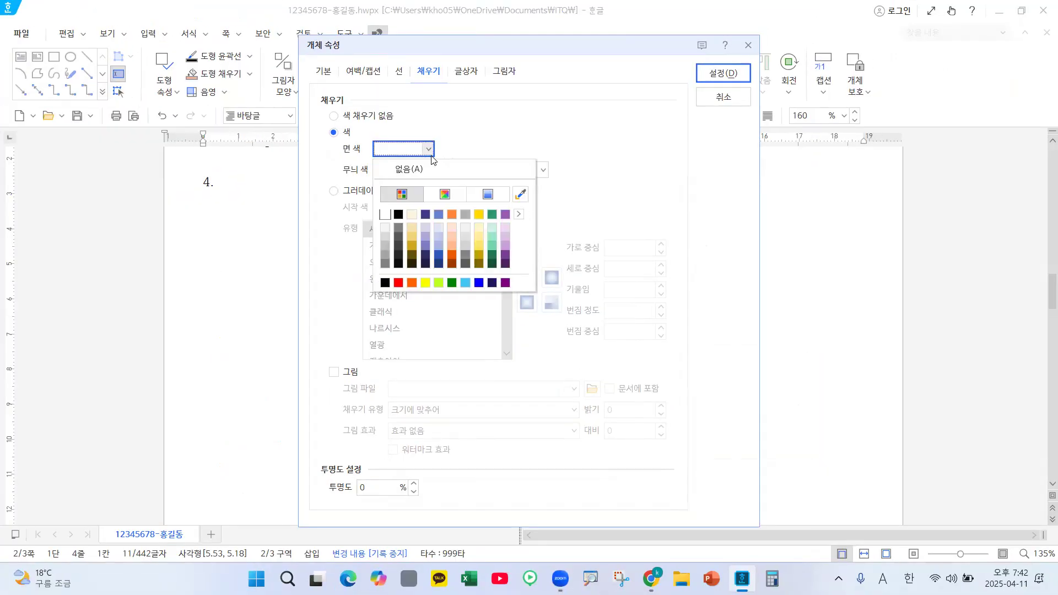
left_click(518, 214)
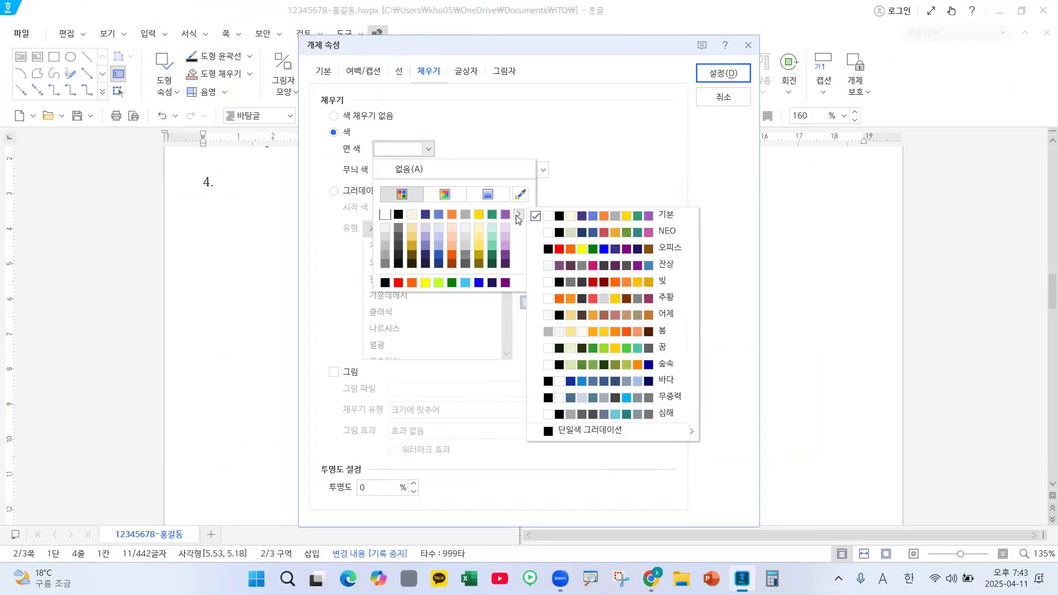
left_click(566, 246)
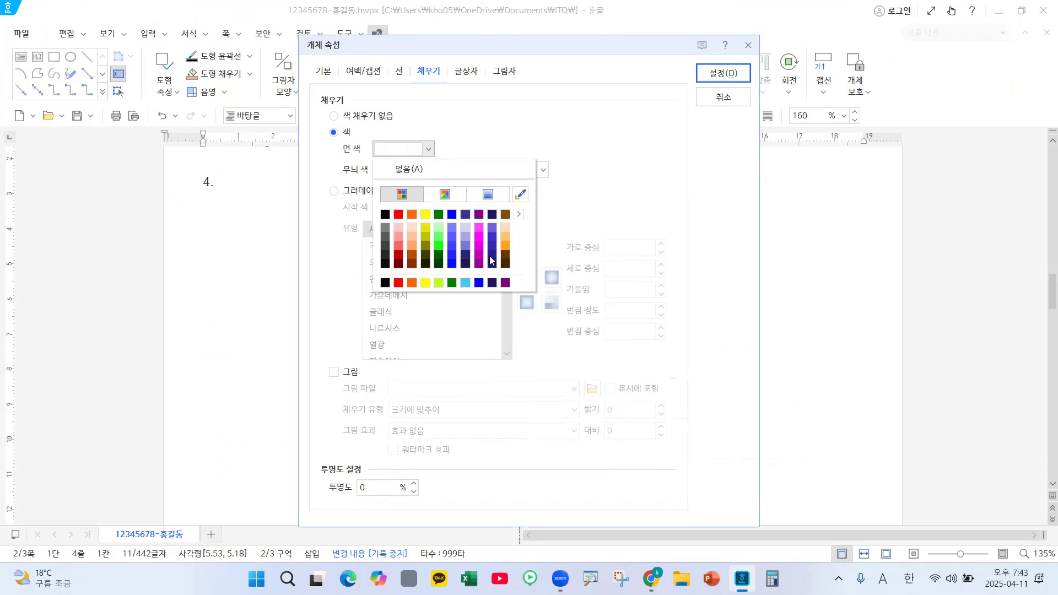
Set the title text box's fill colour to 빨강 (RGB 255,0,0)
key("ctrl+1")
left_click(419, 236)
mouse_move(396, 208)
left_mouse_down()
mouse_move(368, 205)
mouse_move(409, 190)
mouse_move(392, 220)
left_mouse_up()
key("Escape")
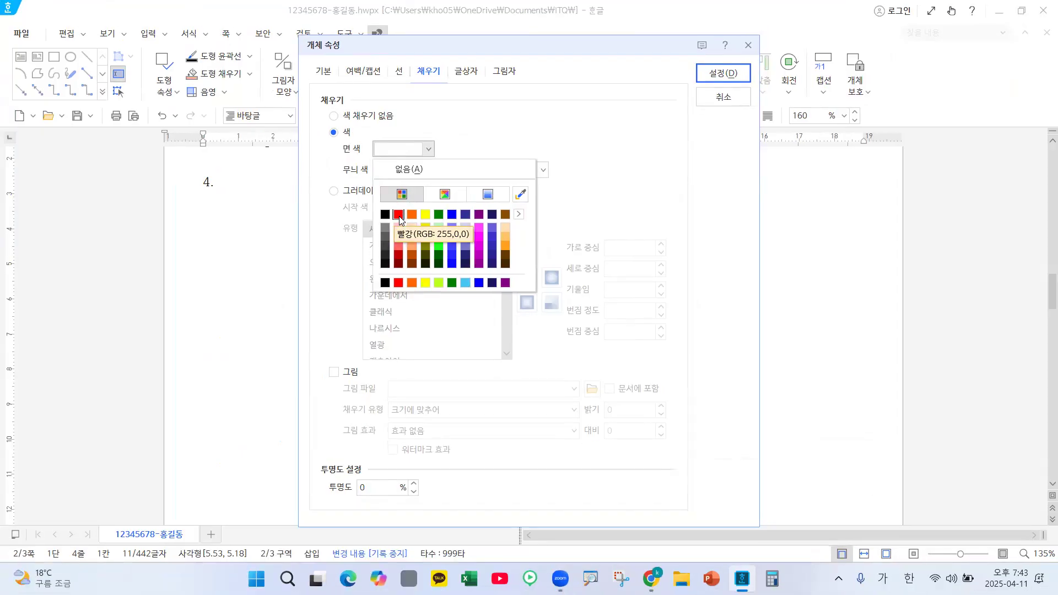
left_click(398, 214)
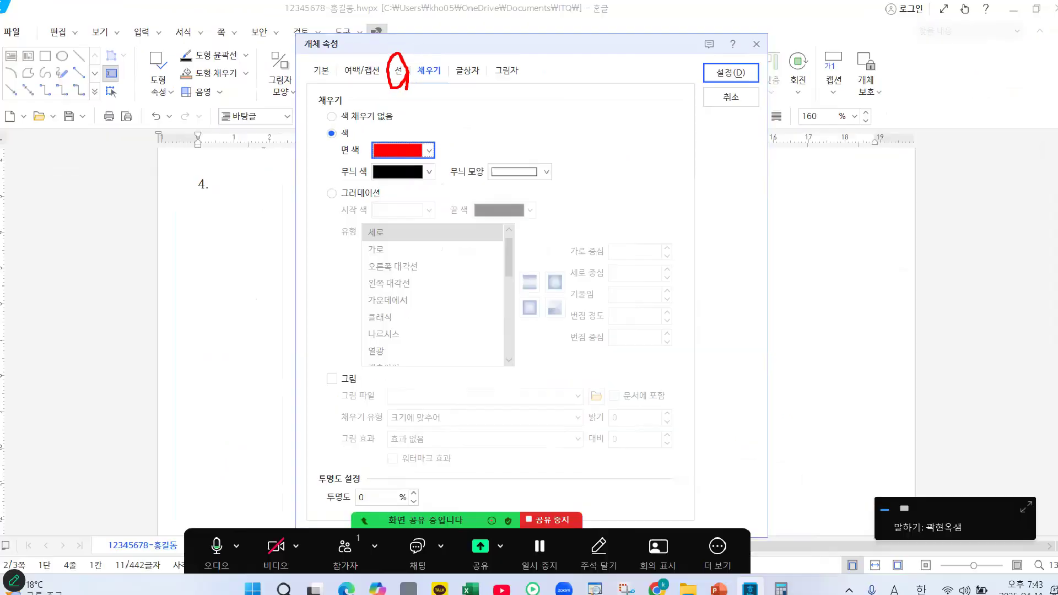
Give the title text box half-round (반원) corners and apply the object properties
left_click(398, 61)
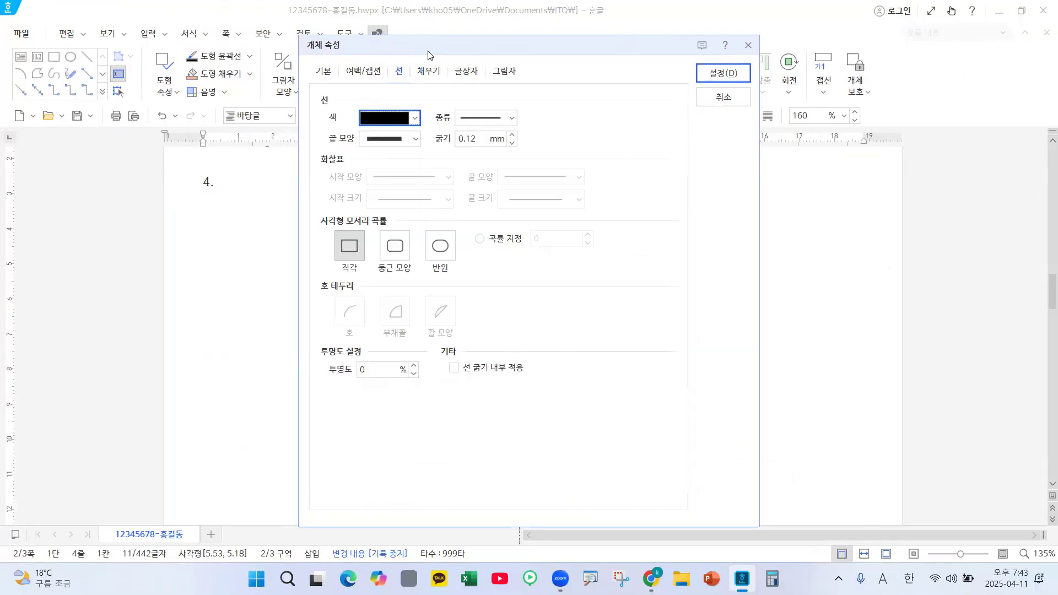
left_click_drag(529, 40, 741, 65)
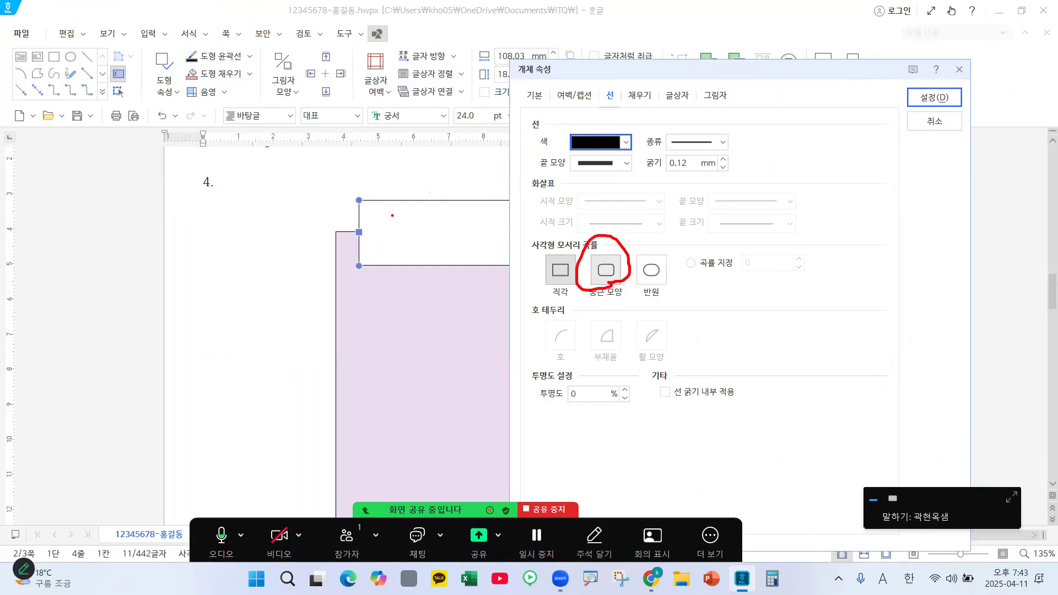
mouse_move(635, 279)
left_mouse_down()
mouse_move(666, 302)
mouse_move(666, 322)
mouse_move(683, 307)
left_mouse_up()
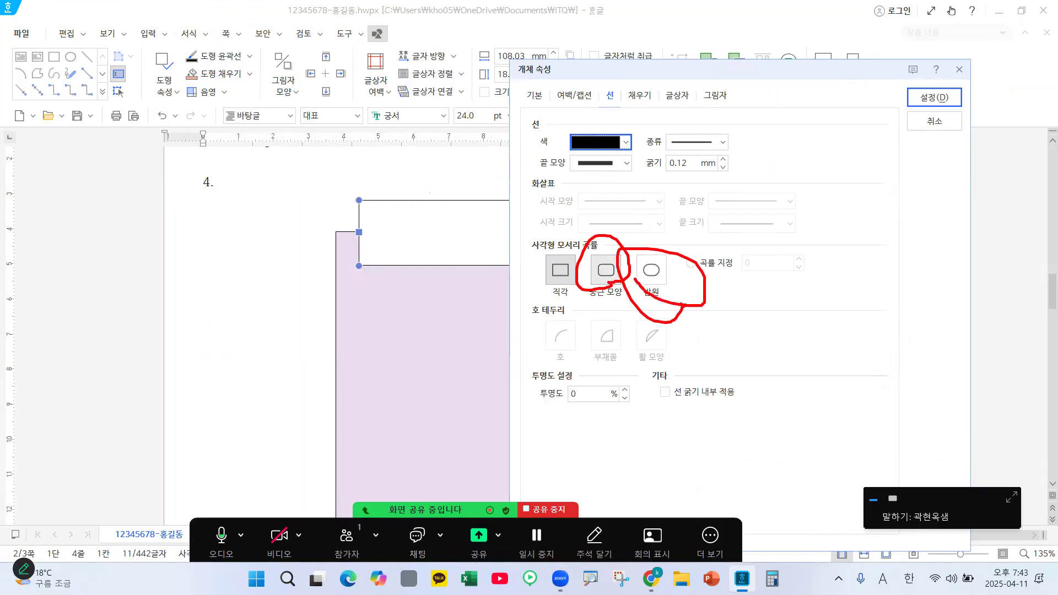
left_click(651, 270)
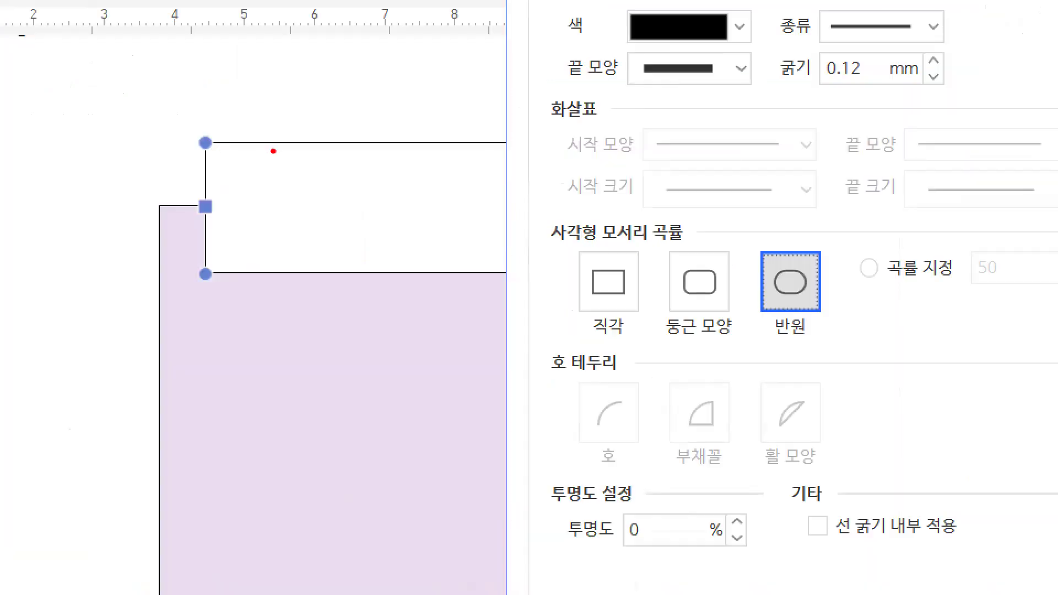
left_click_drag(390, 200, 367, 228)
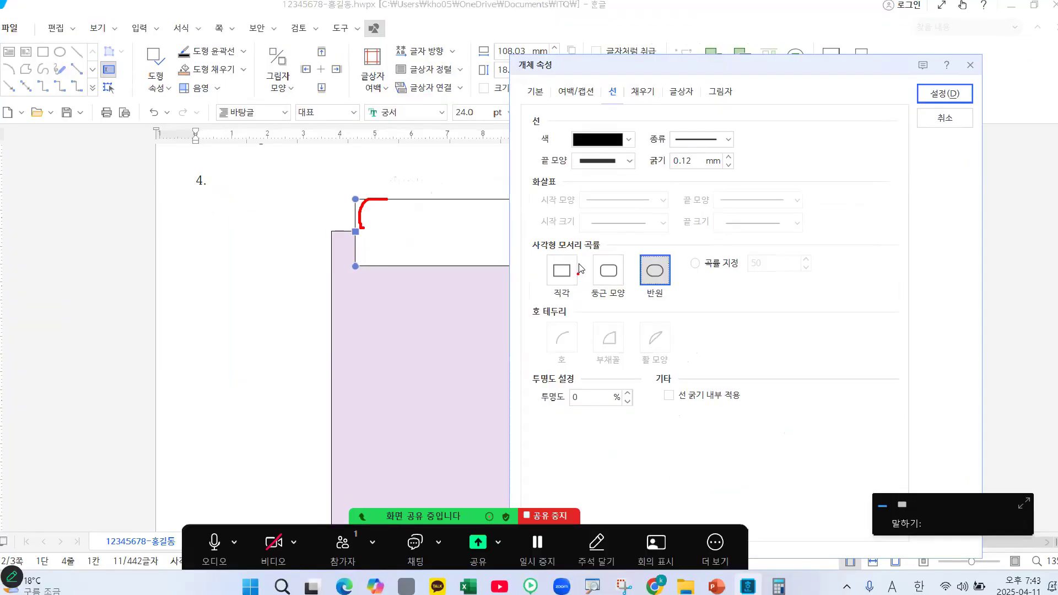
mouse_move(662, 244)
left_mouse_down()
mouse_move(706, 309)
mouse_move(666, 302)
left_mouse_up()
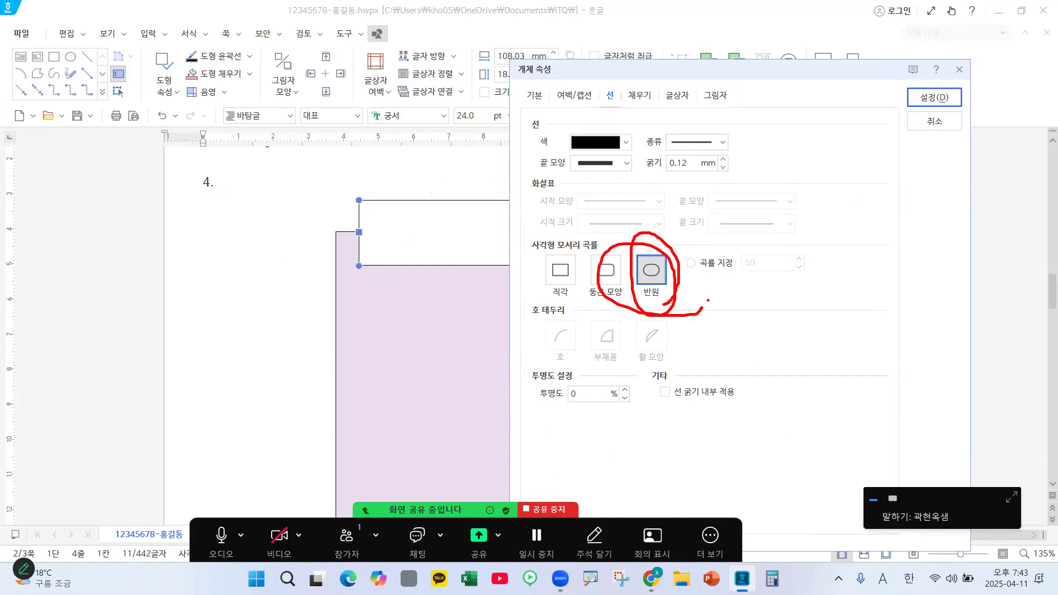
left_click(940, 102)
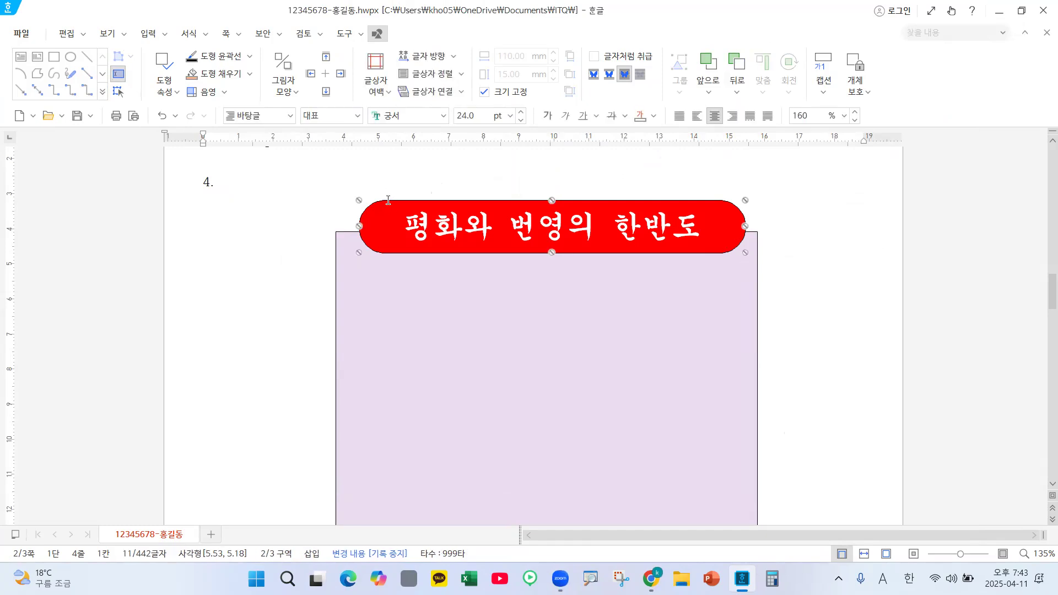
Nudge the red title box slightly left and down, to a position of about 5.39, 5.30
key("Left")
key("Left")
key("Left")
key("Left")
key("Left")
key("Left")
key("Left")
key("Down")
key("Down")
key("Down")
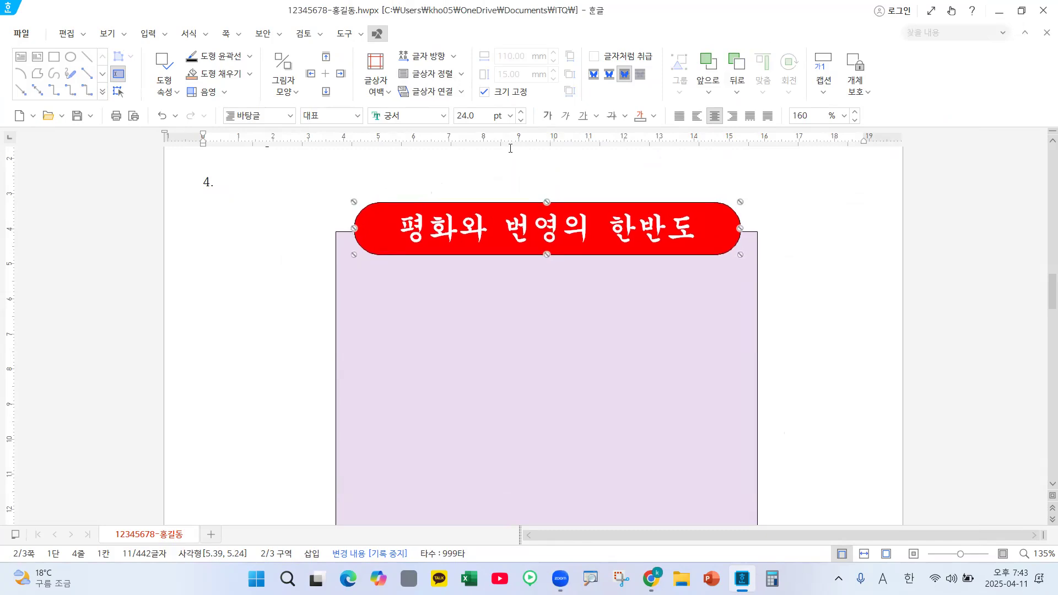
key("Down")
key("Down")
key("Down")
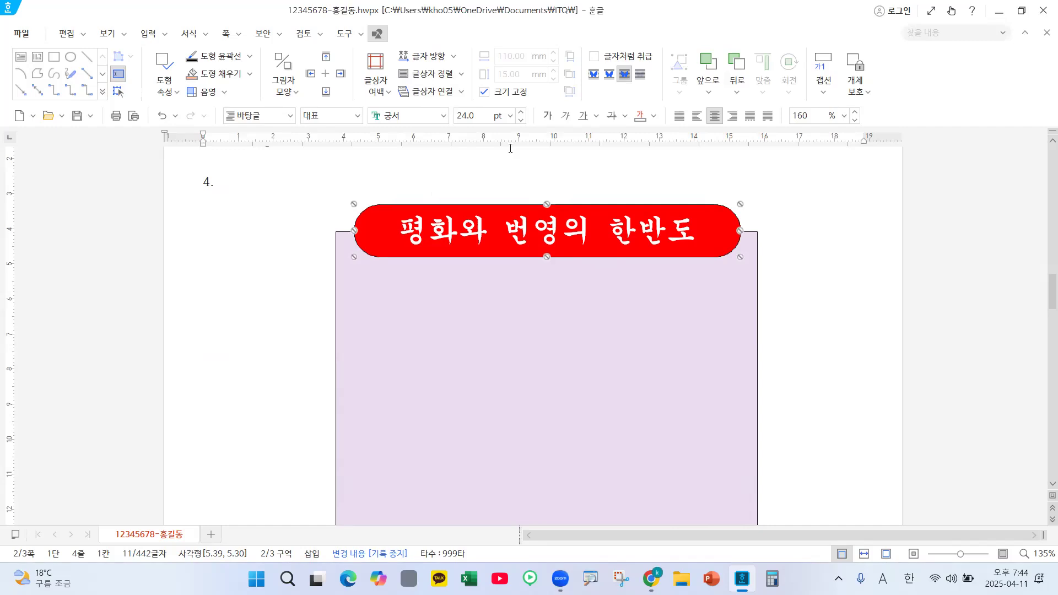
Move the purple rectangle slightly left to about 4.64, 6.05 and nudge the red title box left until it is centred over it
left_click_drag(491, 389, 460, 381)
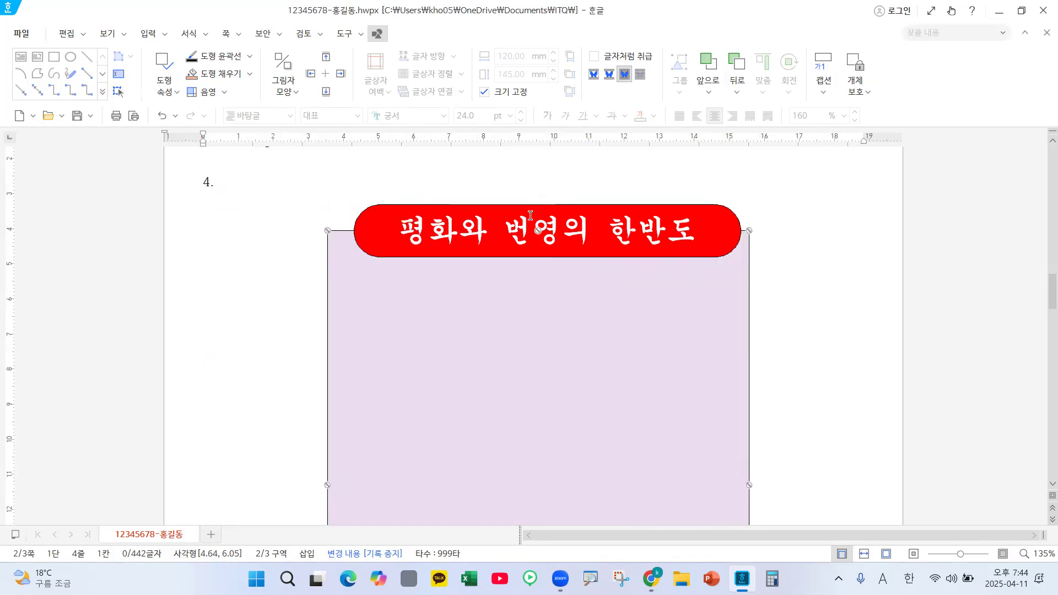
left_click(530, 207)
key("Left")
key("Left")
key("Left")
key("Left")
key("Left")
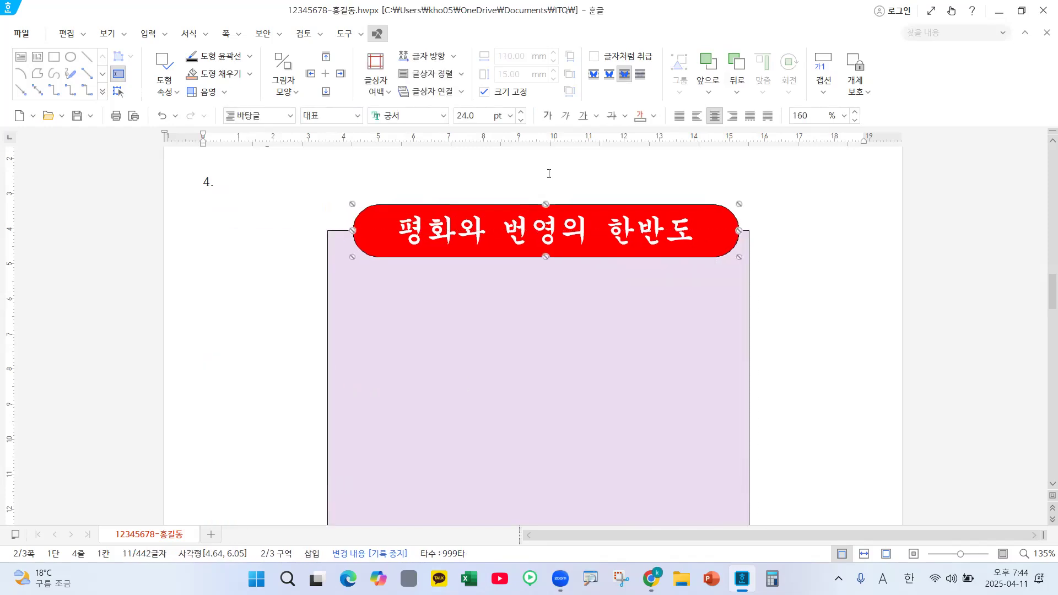
key("Left")
key("Left")
key("Left")
key("Left")
key("Left")
key("Left")
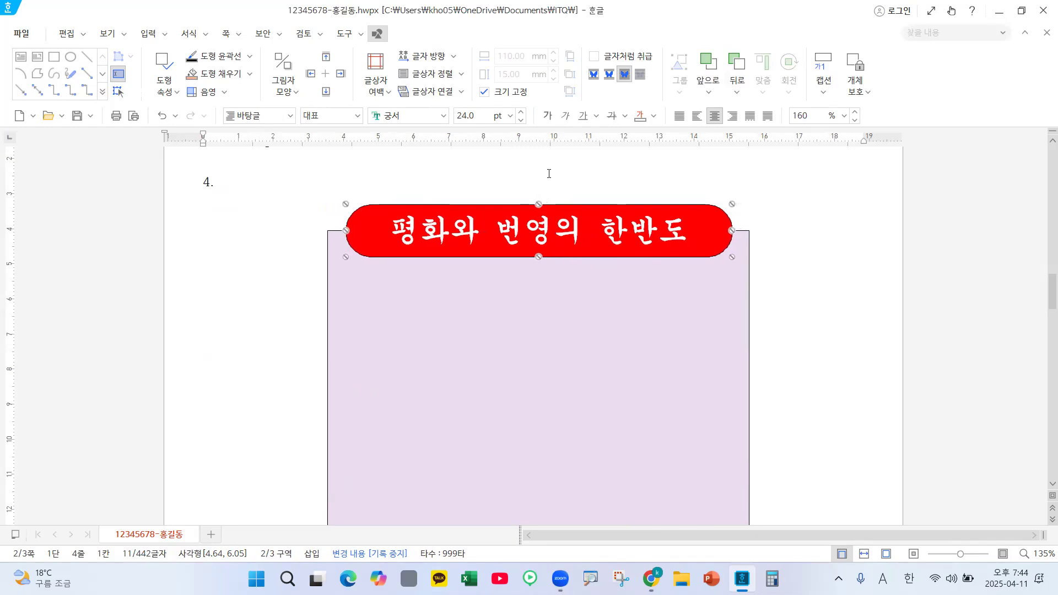
Nudge the red title box slightly right to centre it over the purple rectangle
key("Right")
key("Right")
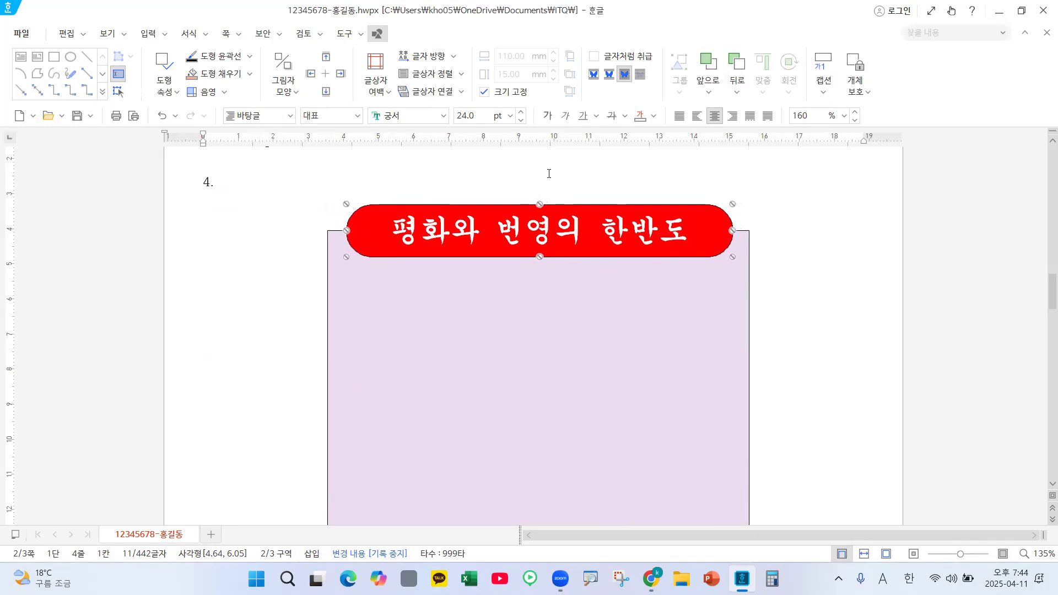
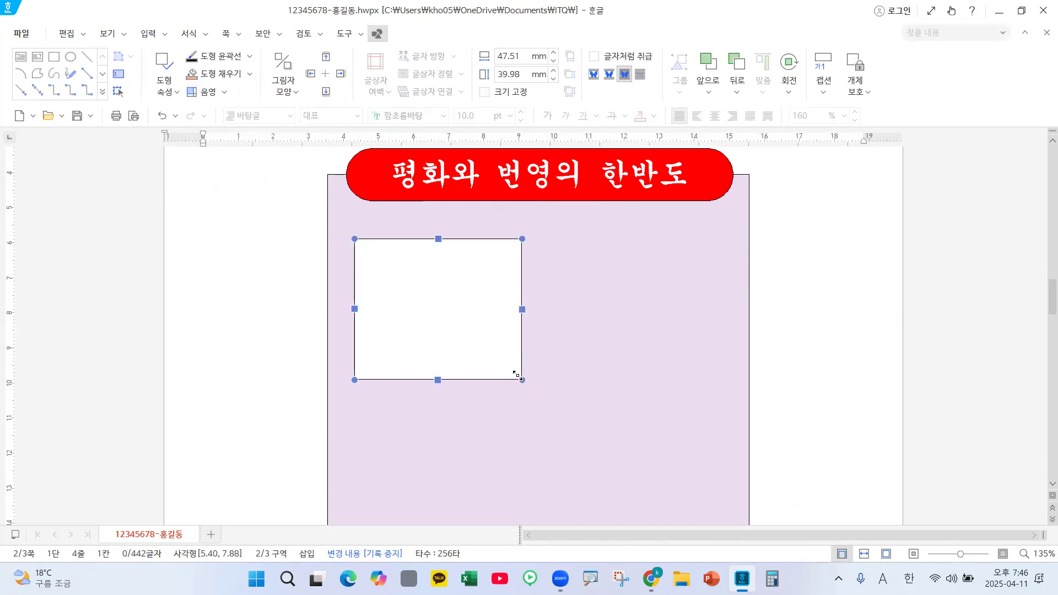
Move the white rectangle to about 5.30, 7.33 and set its size to 50 × 50 mm with 크기 고정 enabled
left_click_drag(469, 319, 460, 302)
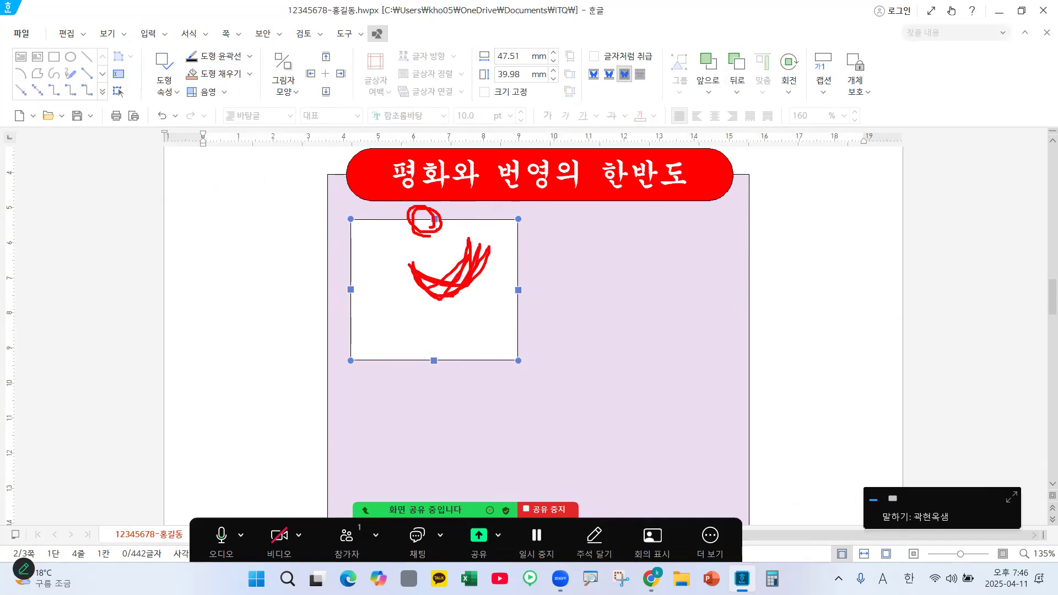
key("Escape")
double_click(519, 288)
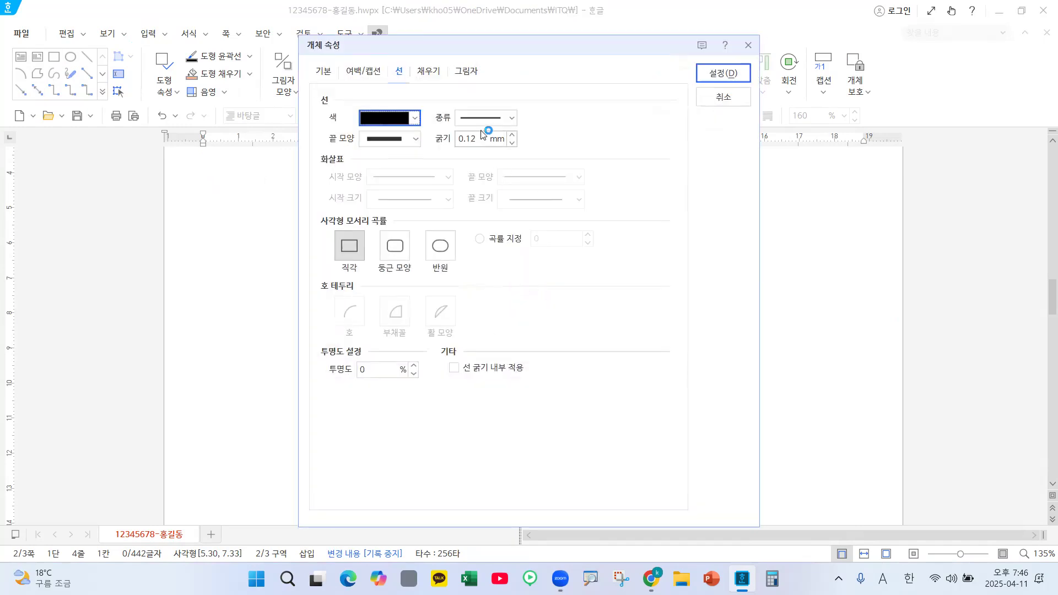
left_click(325, 71)
key("Tab")
type("50")
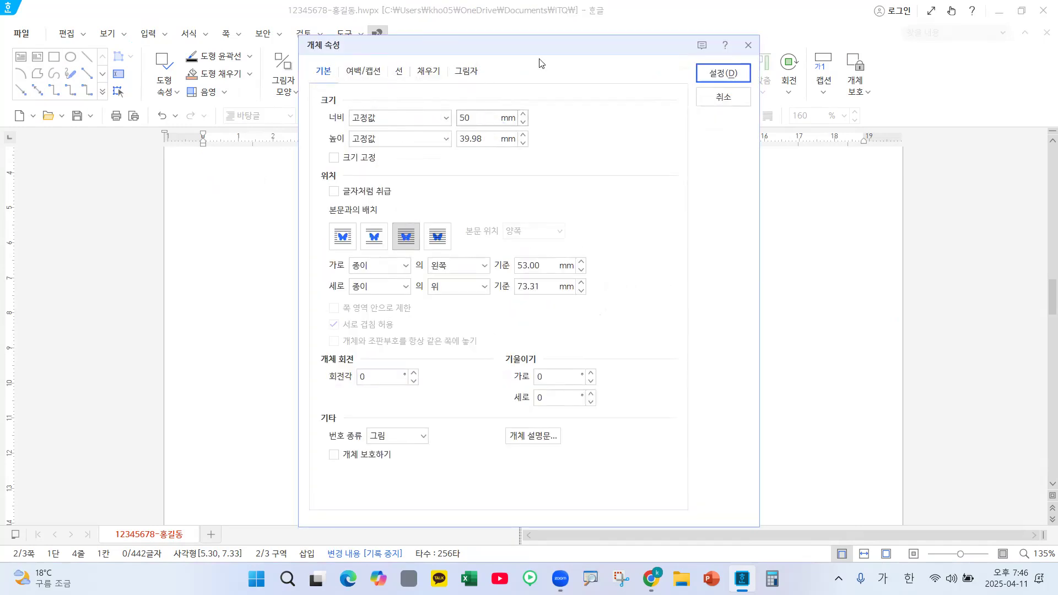
key("Tab")
type("50")
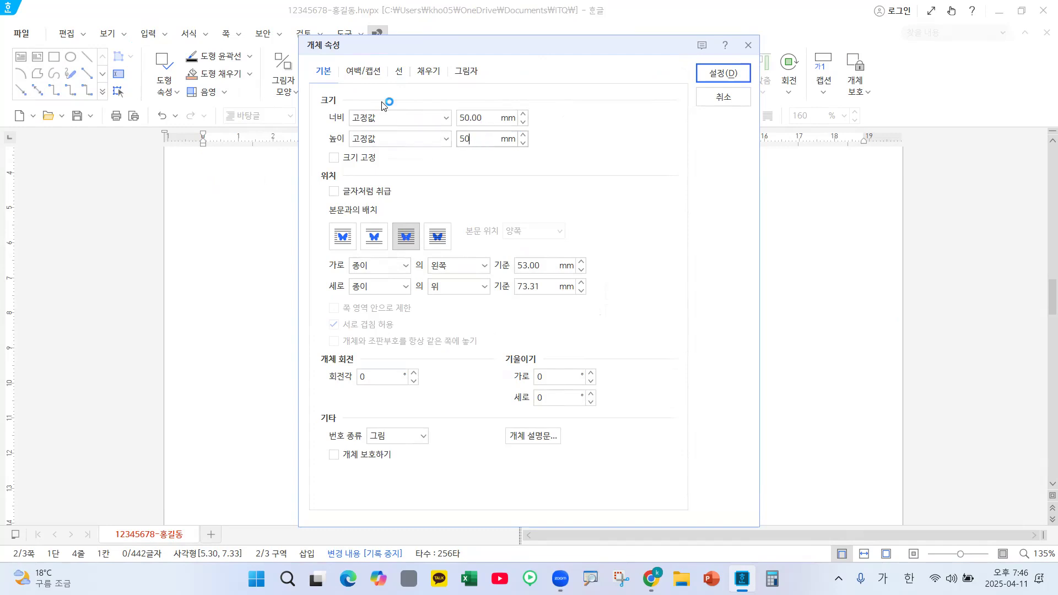
left_click(348, 159)
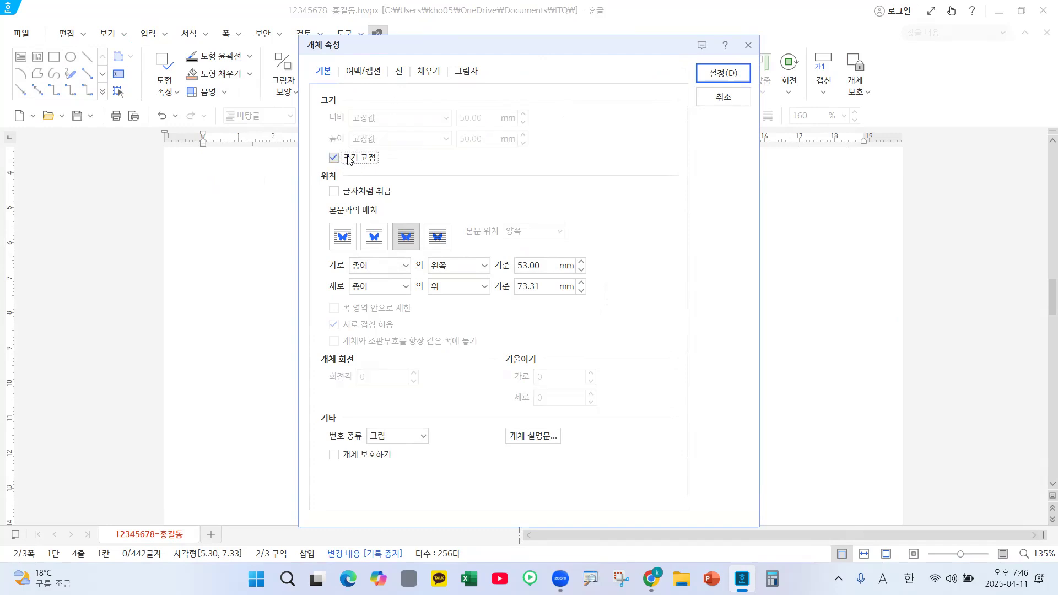
Set the 50 mm rectangle's fill colour (면 색) to light green
left_click(430, 72)
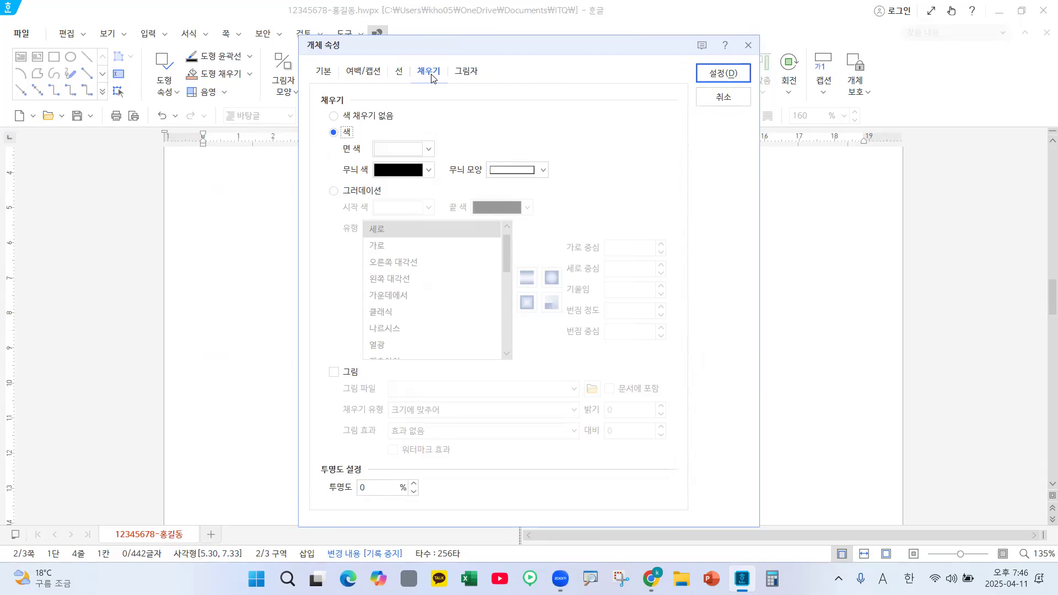
left_click(410, 149)
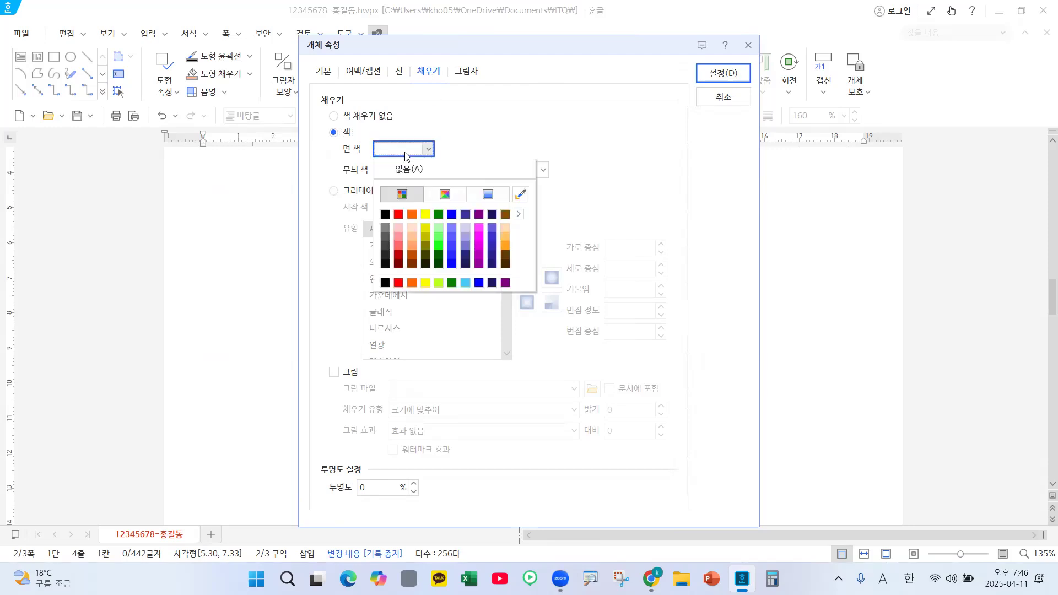
left_click(437, 228)
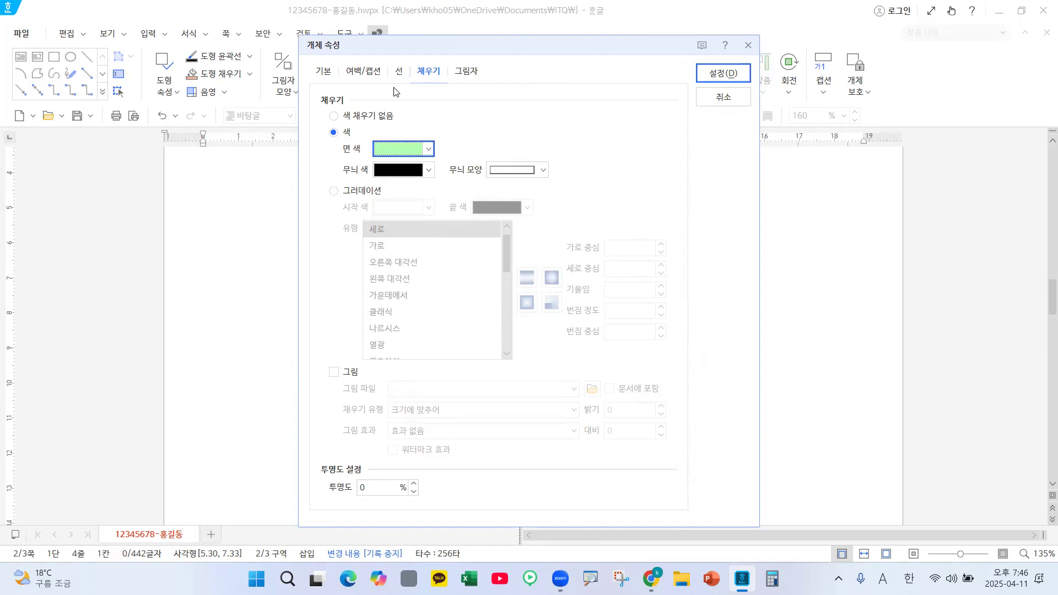
Give the green square rounded (둥근 모양) corners and move it slightly down to about 5.30, 7.55
left_click(401, 72)
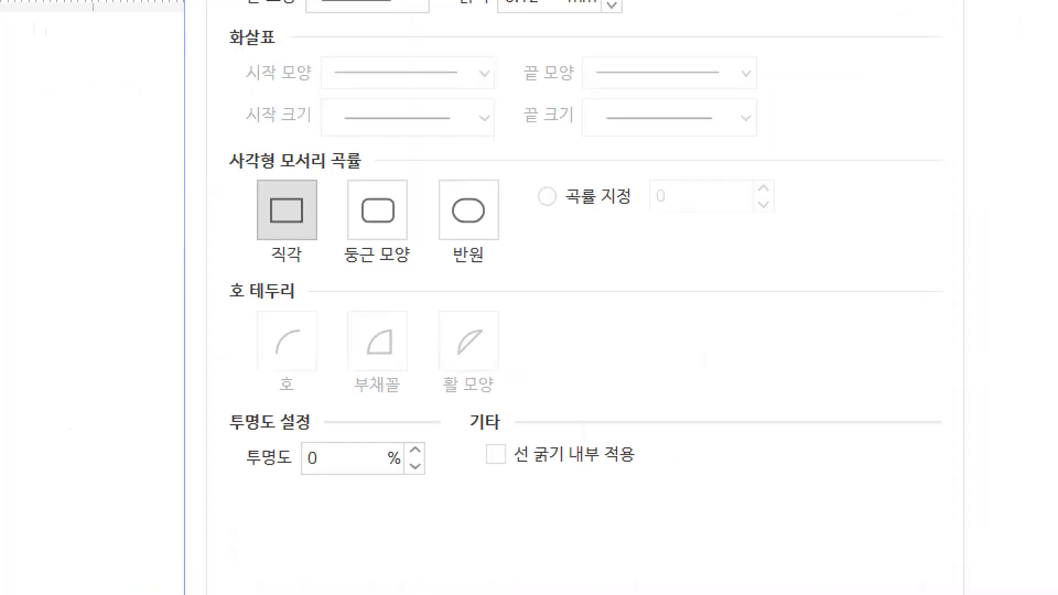
mouse_move(413, 375)
left_mouse_down()
mouse_move(369, 408)
mouse_move(416, 422)
mouse_move(407, 432)
left_mouse_up()
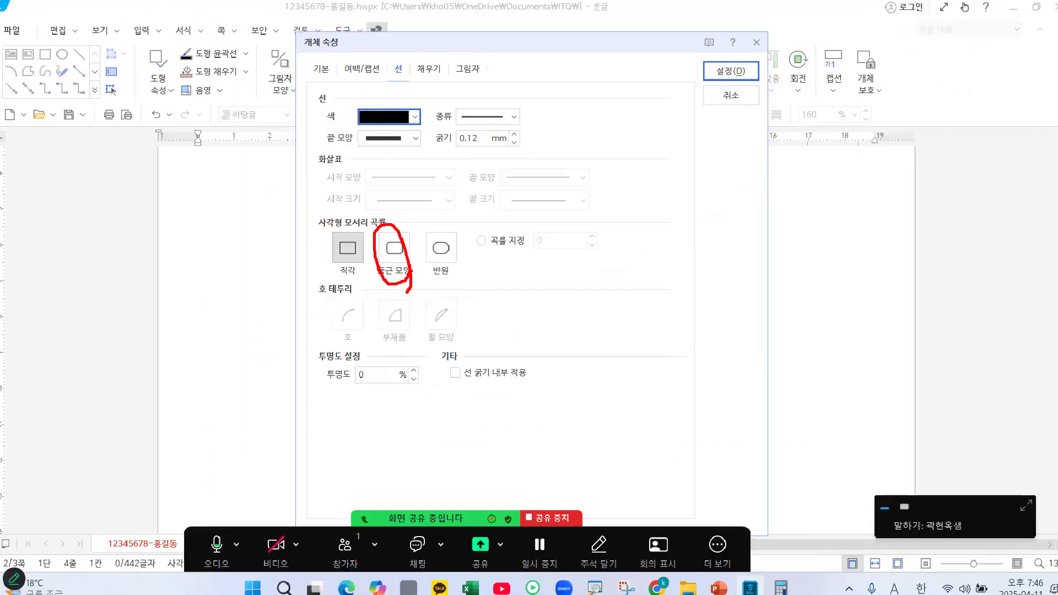
left_click(382, 345)
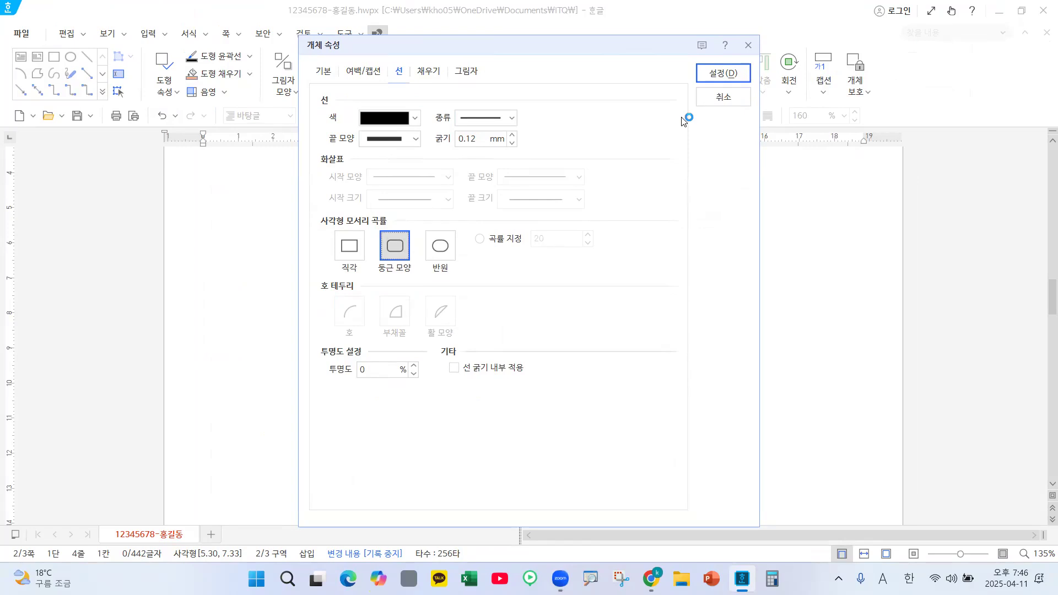
left_click(719, 78)
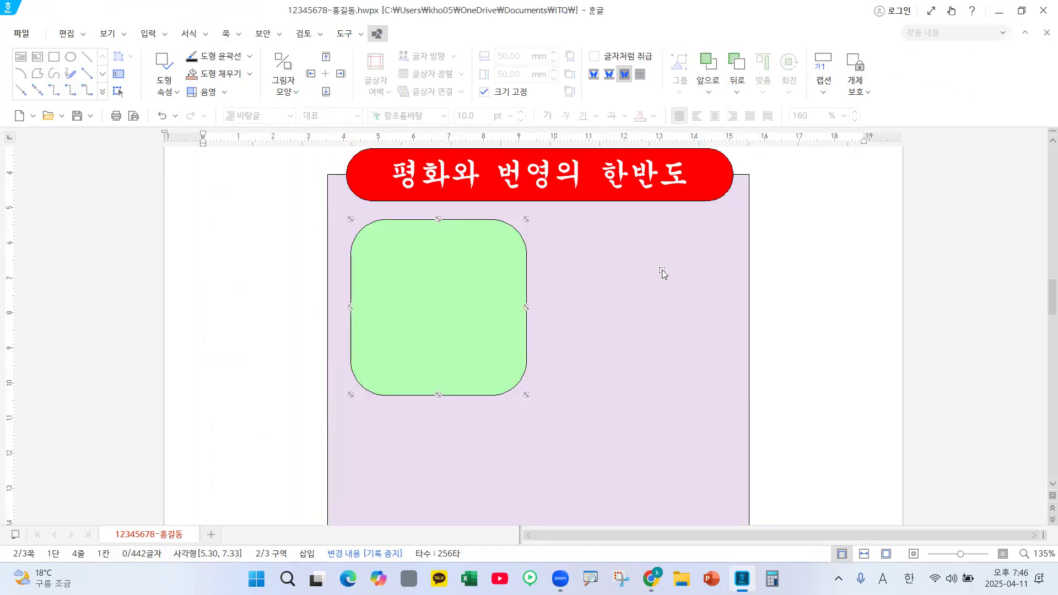
left_click_drag(432, 291, 432, 298)
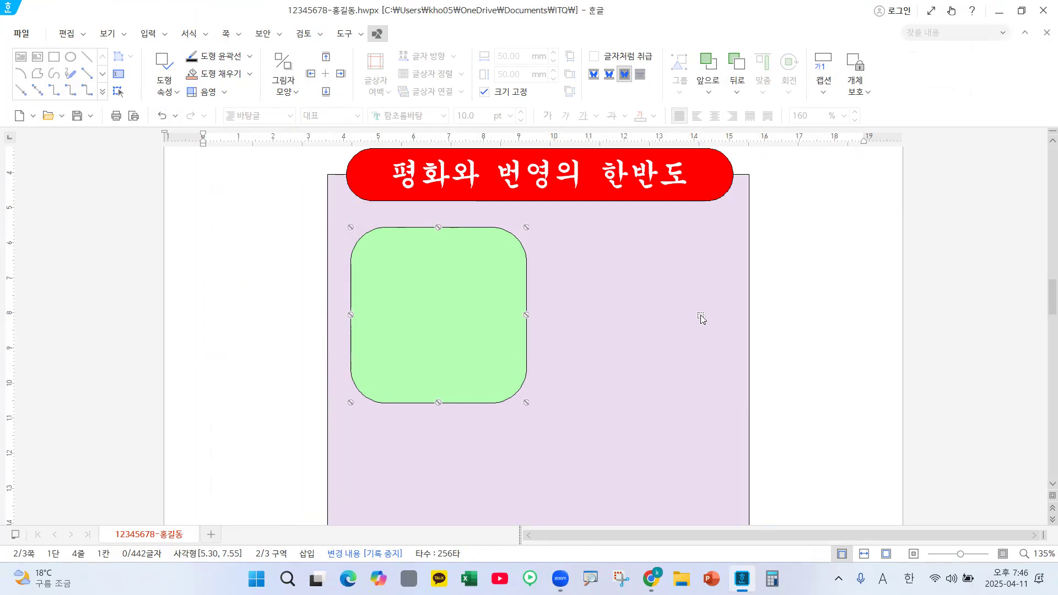
scroll(695, 316, "down", 5)
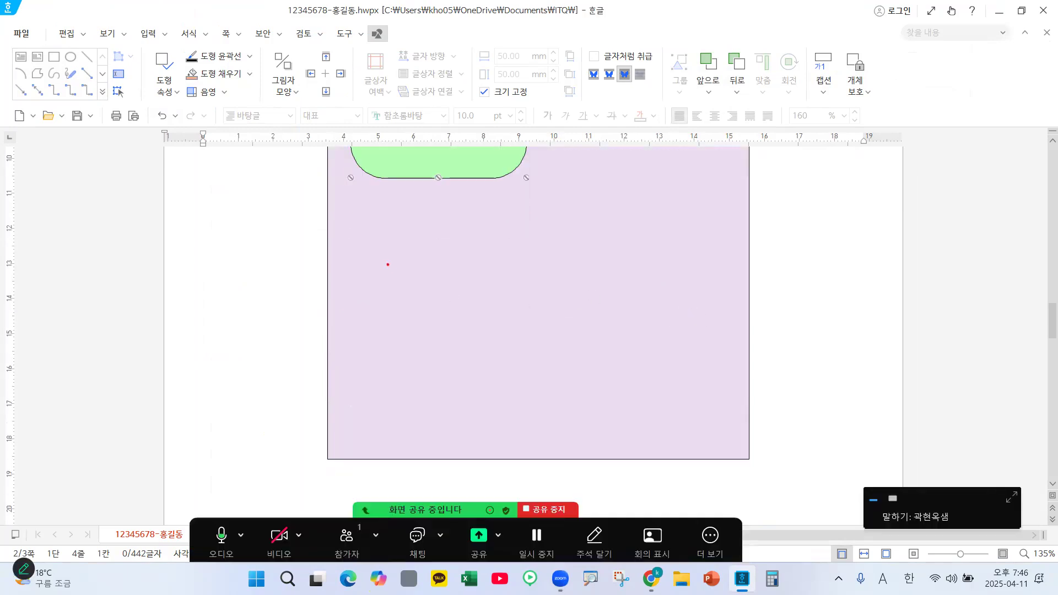
left_click_drag(357, 216, 691, 277)
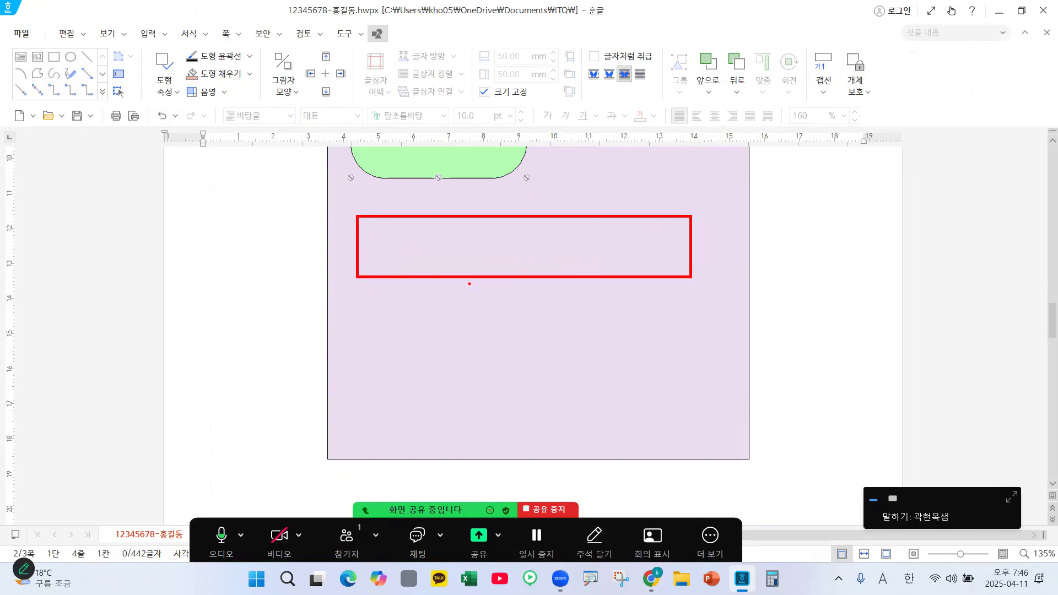
left_click_drag(318, 307, 573, 345)
left_click_drag(390, 378, 646, 418)
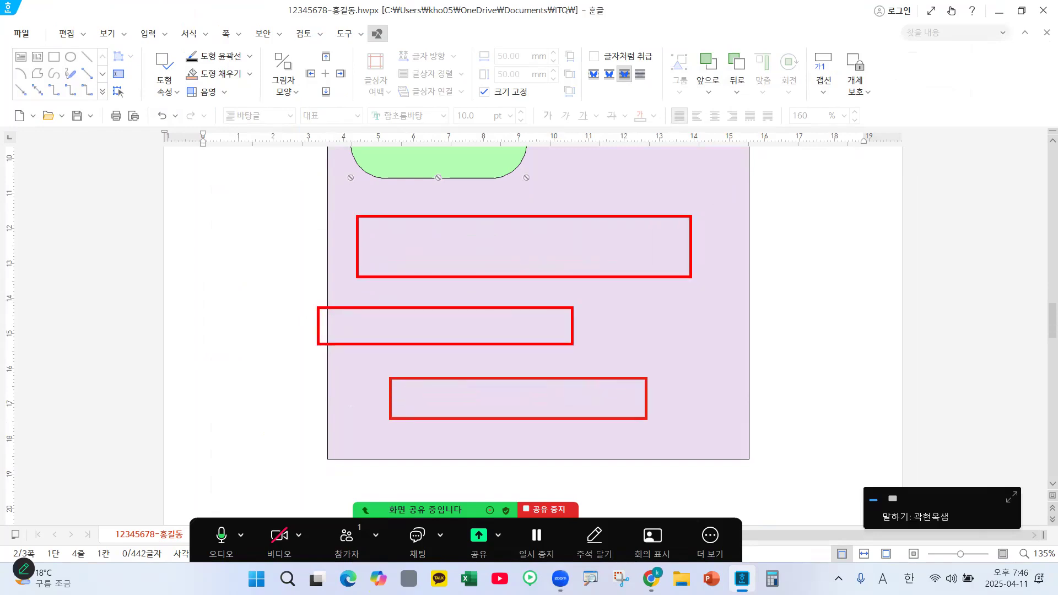
key("Escape")
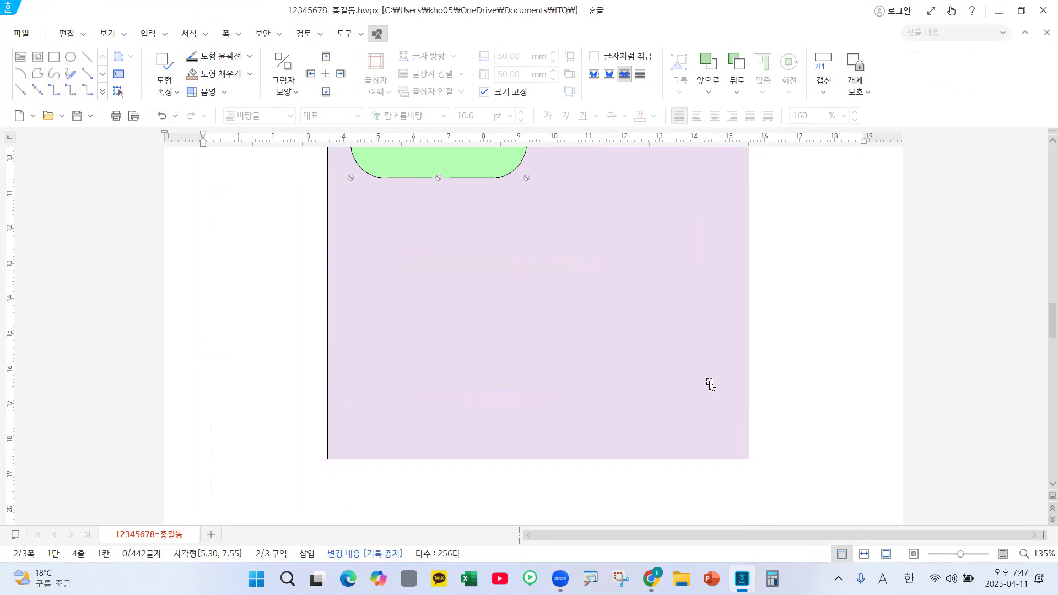
scroll(708, 384, "up", 2)
scroll(708, 387, "up", 2)
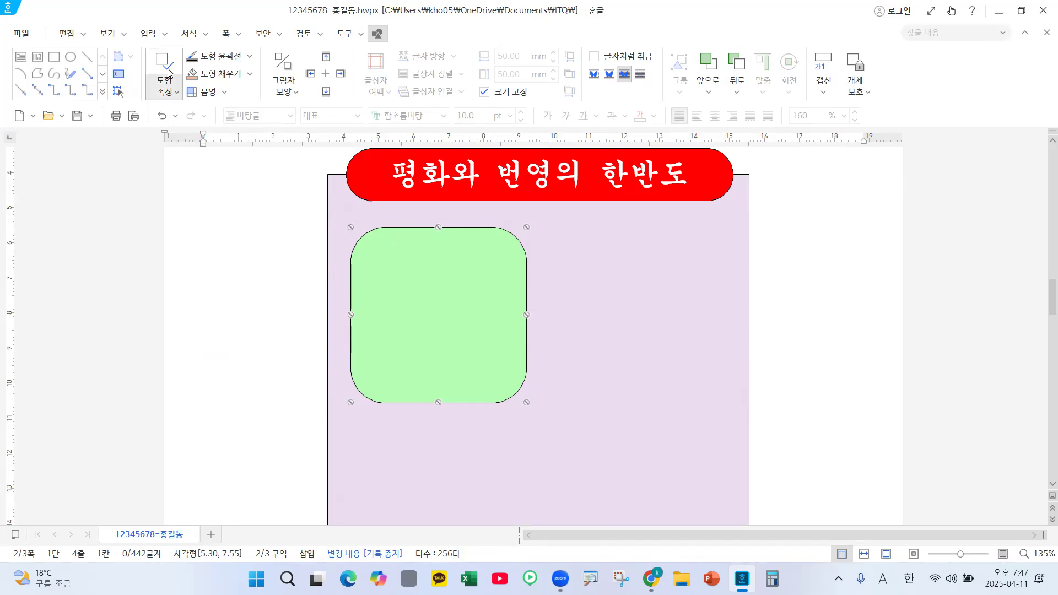
Start inserting a picture and browse to the picture folder inside 문서 > ITQ
left_click(150, 34)
key("ctrl+2")
mouse_move(156, 53)
left_mouse_down()
mouse_move(129, 30)
mouse_move(147, 53)
mouse_move(118, 57)
mouse_move(131, 46)
left_mouse_up()
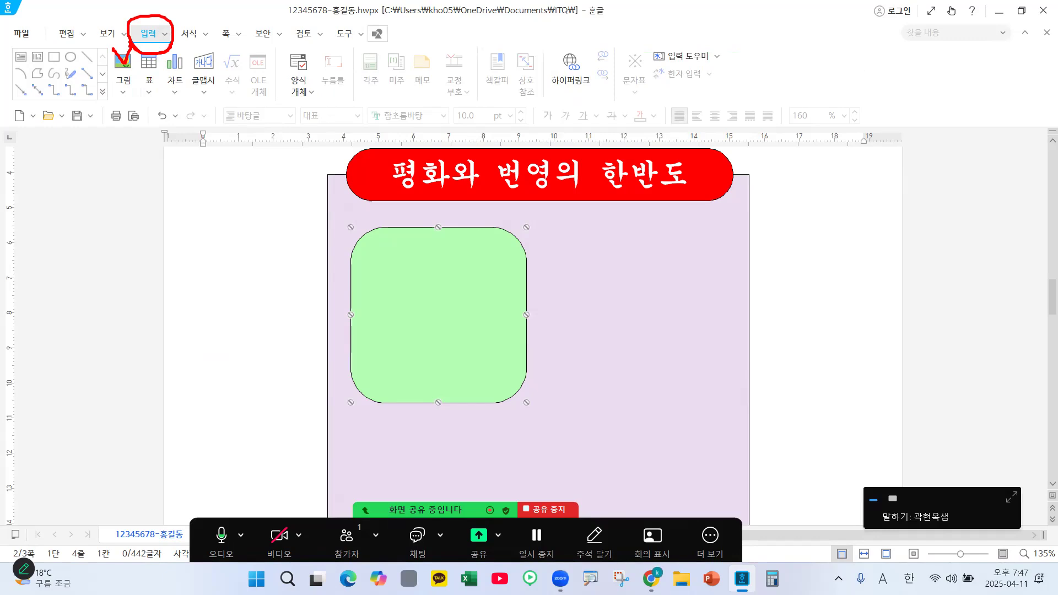
key("Escape")
key("ctrl+2")
mouse_move(131, 57)
left_mouse_down()
mouse_move(127, 75)
mouse_move(115, 76)
left_mouse_up()
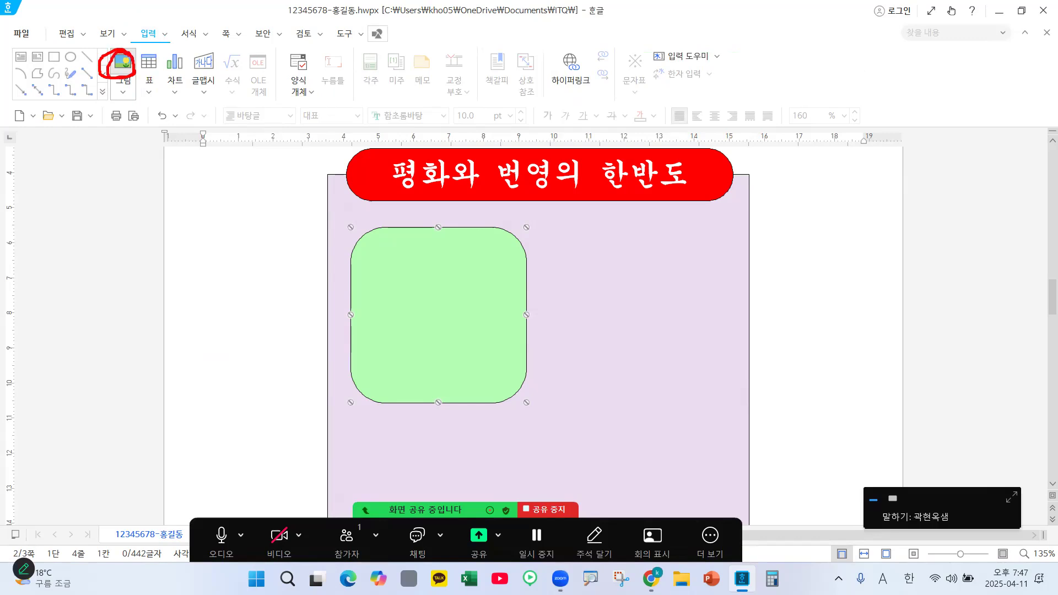
key("Escape")
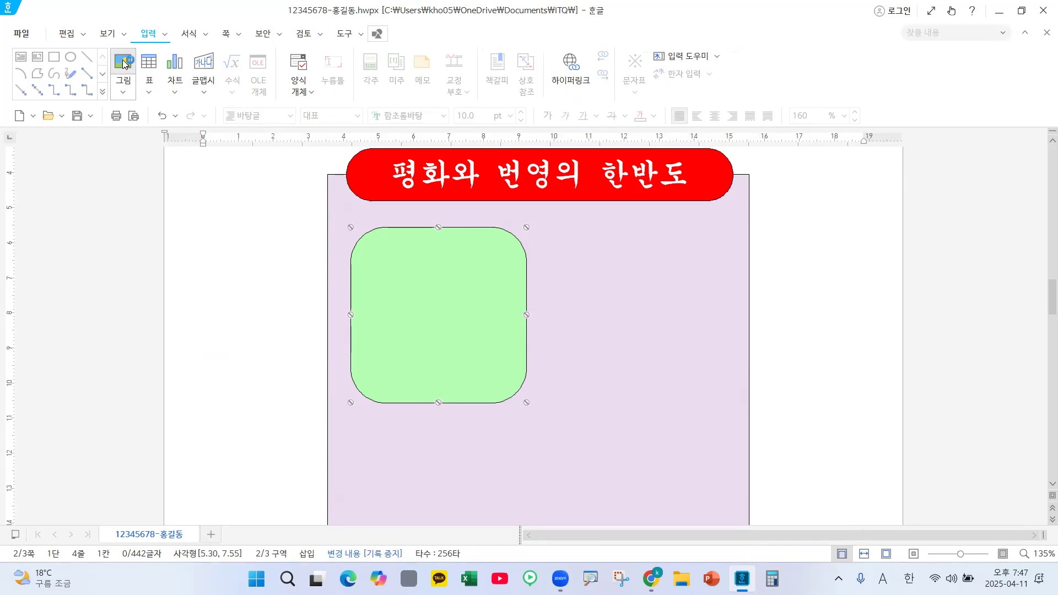
left_click(123, 64)
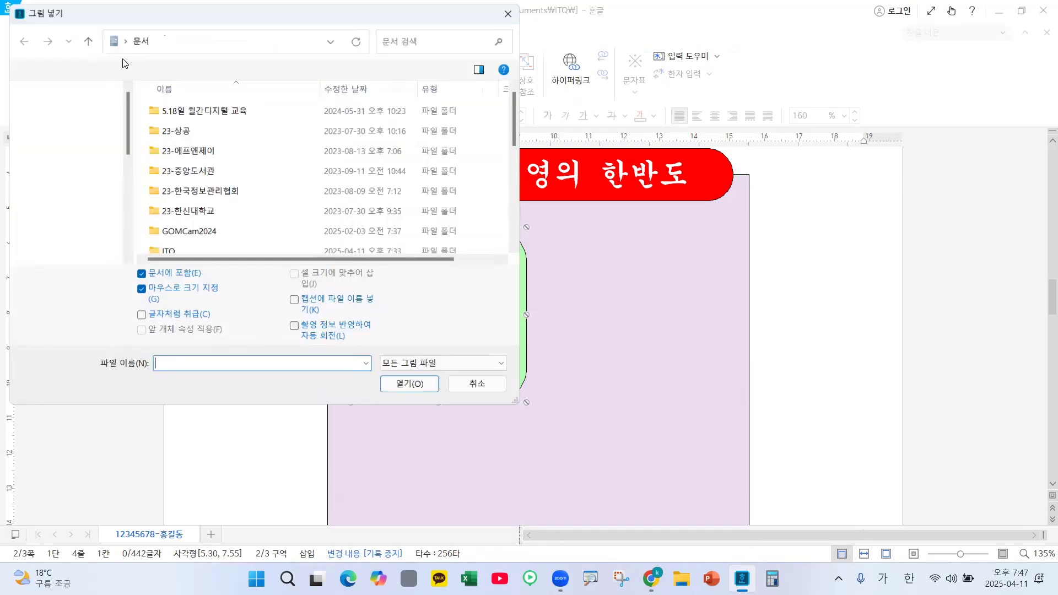
left_click(57, 180)
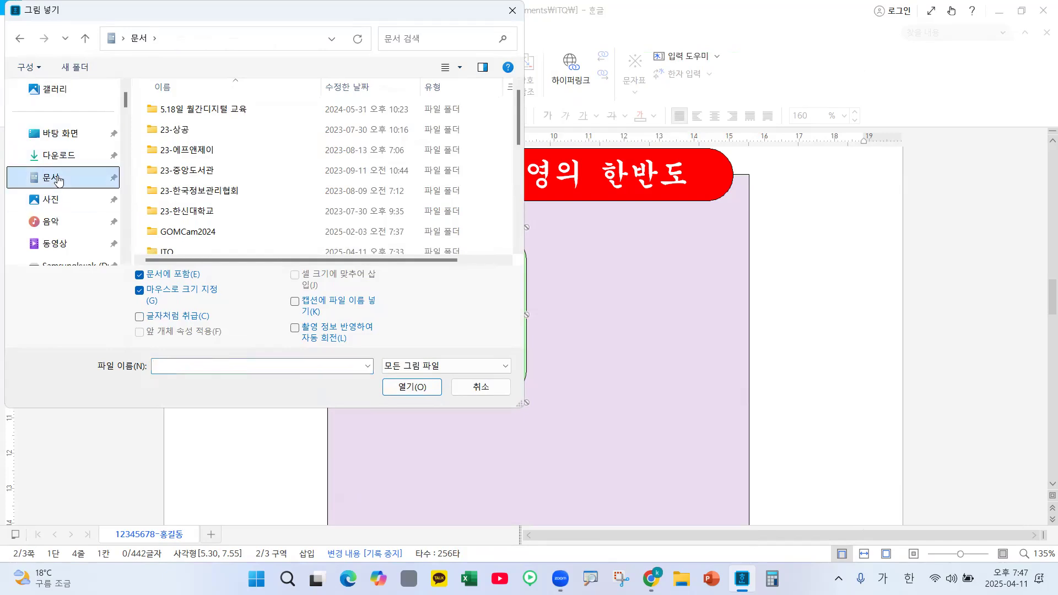
scroll(174, 196, "down", 2)
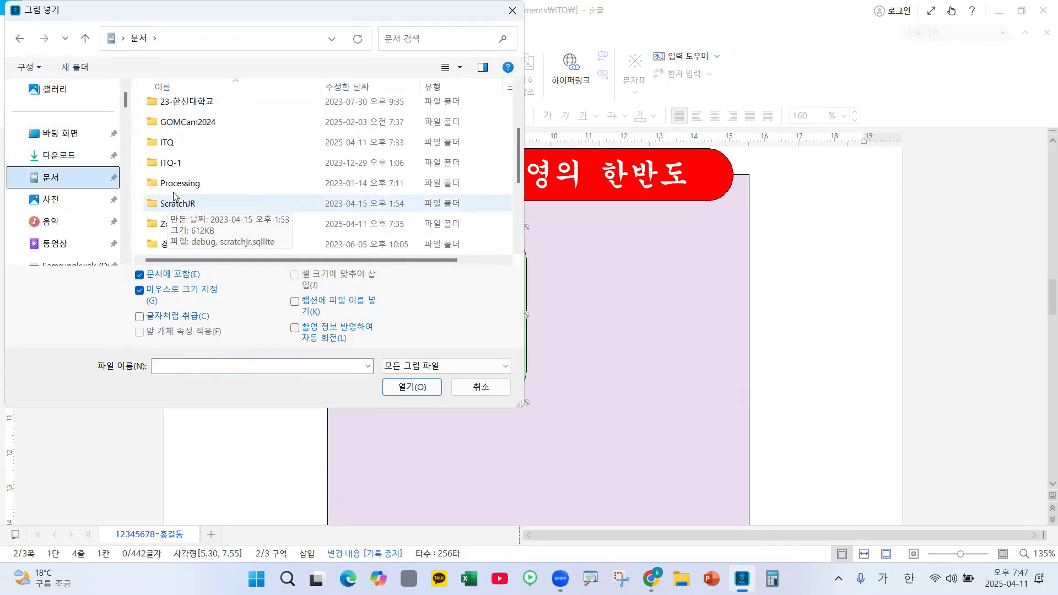
double_click(171, 142)
mouse_move(176, 158)
left_mouse_down()
mouse_move(177, 128)
mouse_move(172, 139)
left_mouse_up()
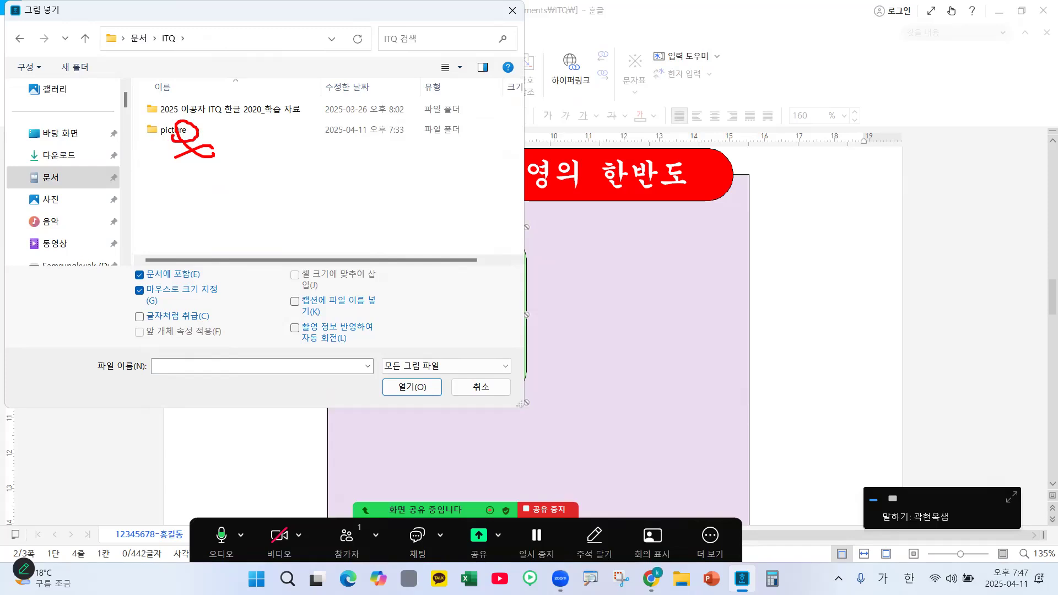
double_click(170, 130)
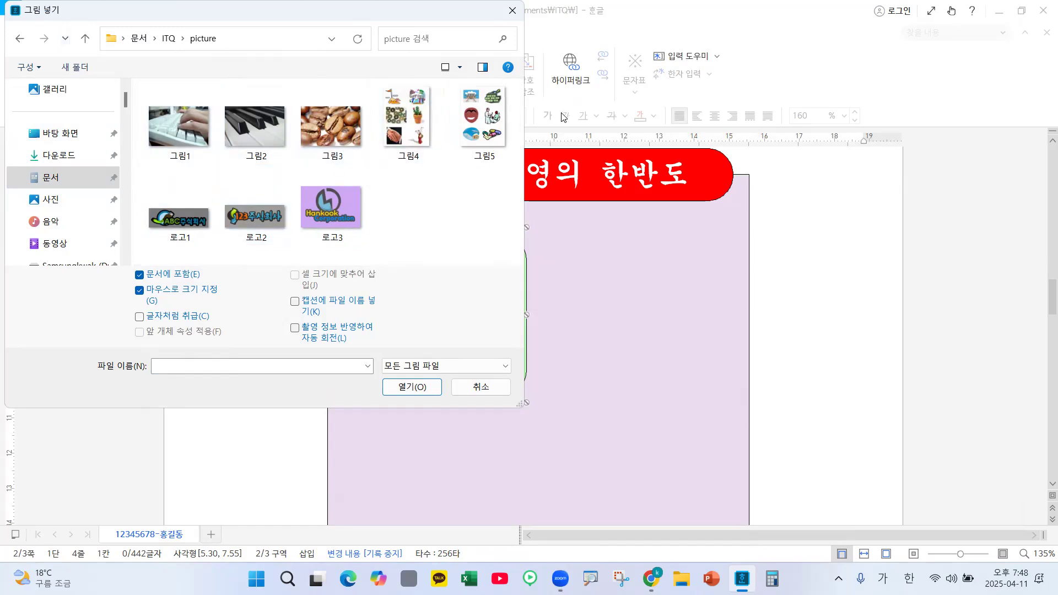
Show the files in the picture folder as a plain list (목록)
left_click(464, 69)
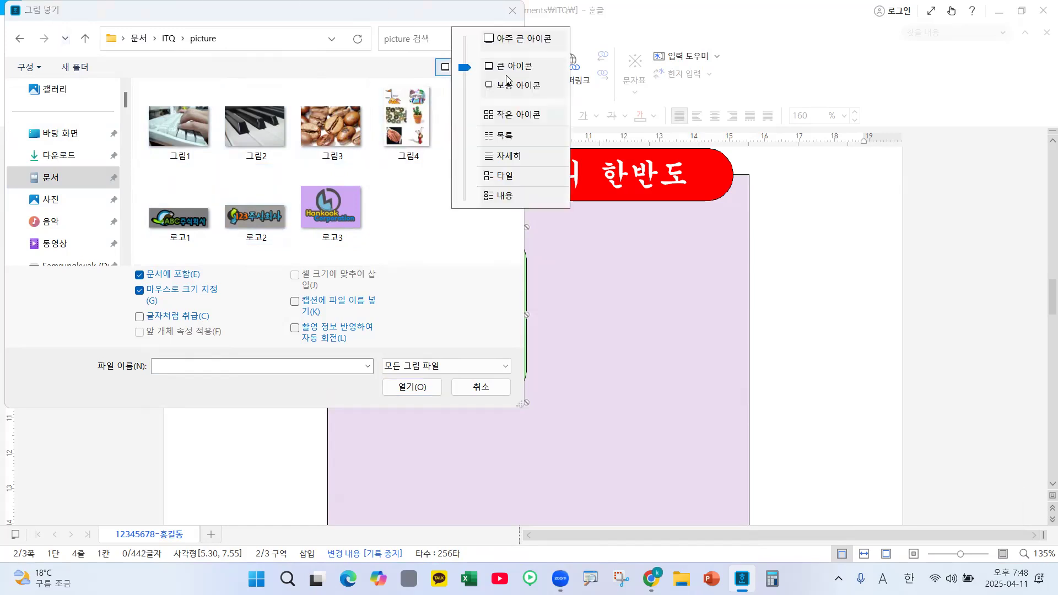
left_click(506, 138)
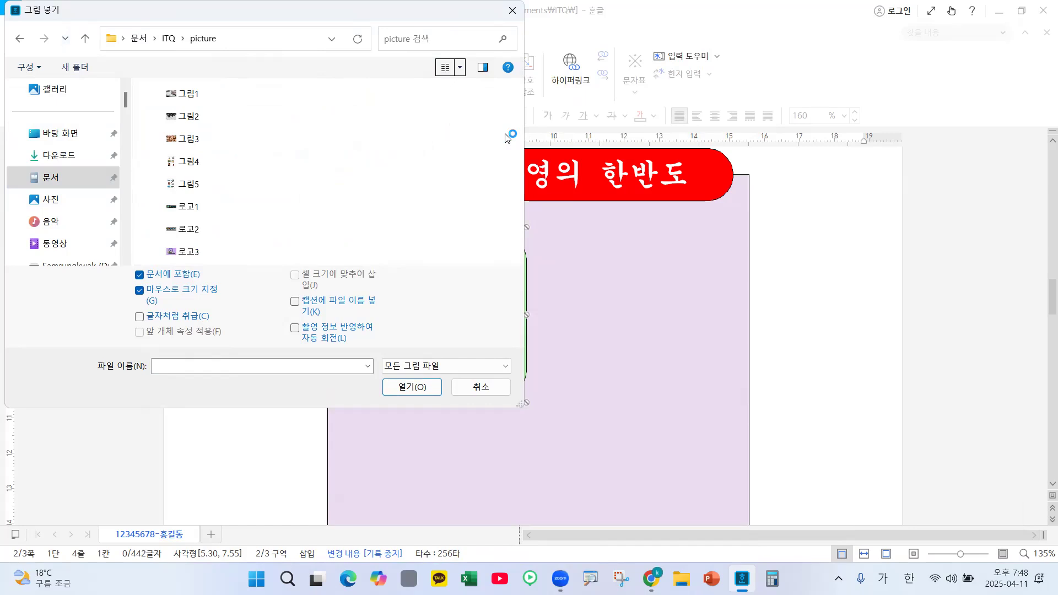
key("ctrl+2")
left_click_drag(280, 160, 192, 305)
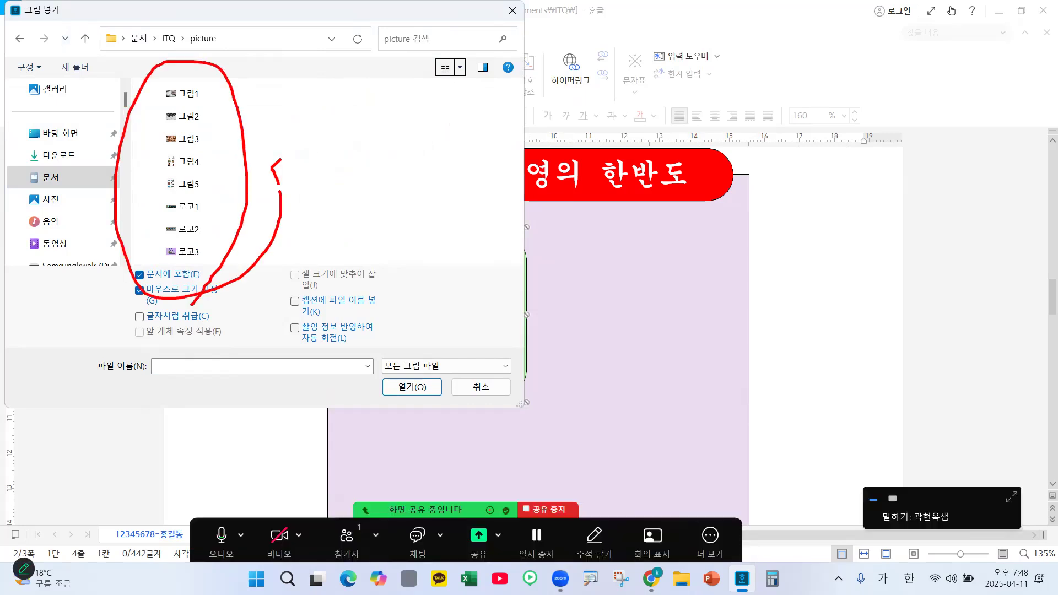
mouse_move(198, 219)
left_mouse_down()
mouse_move(194, 199)
mouse_move(206, 218)
left_mouse_up()
key("Escape")
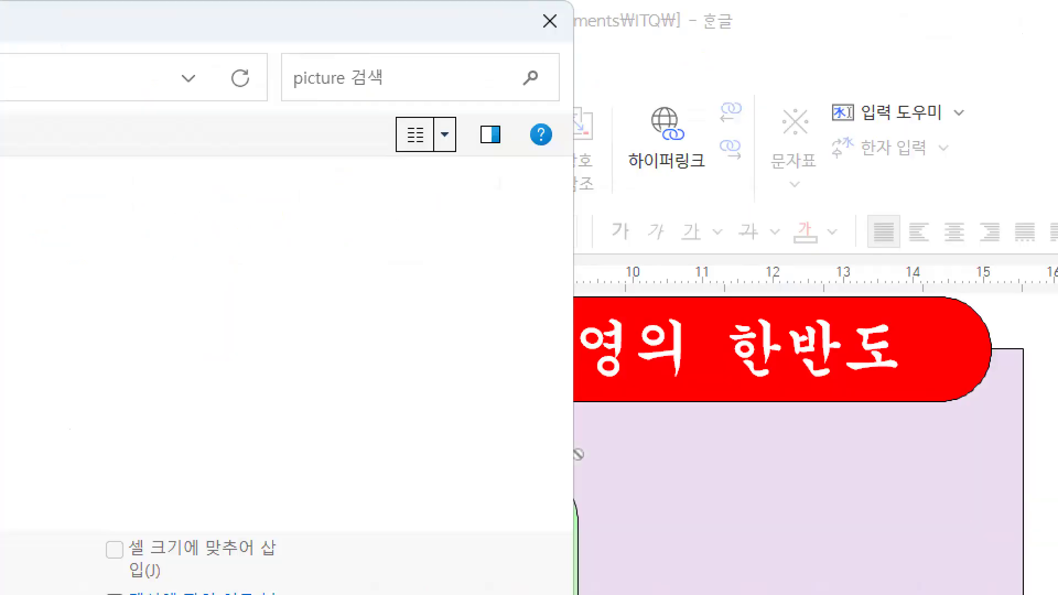
Show the files in the picture folder as large icons (큰 아이콘)
left_click(475, 36)
mouse_move(474, 69)
left_mouse_down()
mouse_move(453, 66)
mouse_move(470, 82)
left_mouse_up()
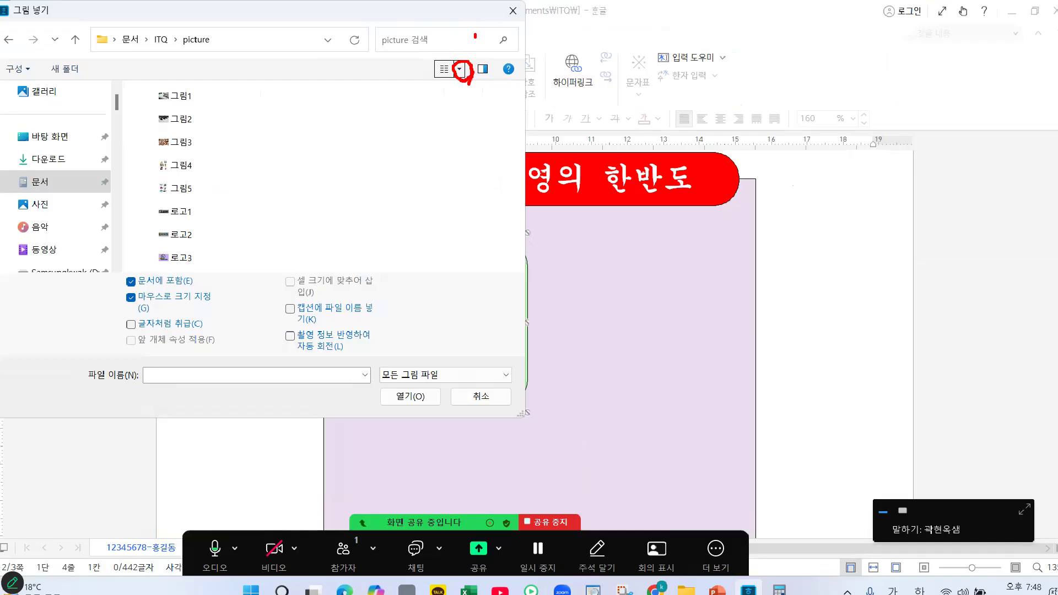
left_click(459, 69)
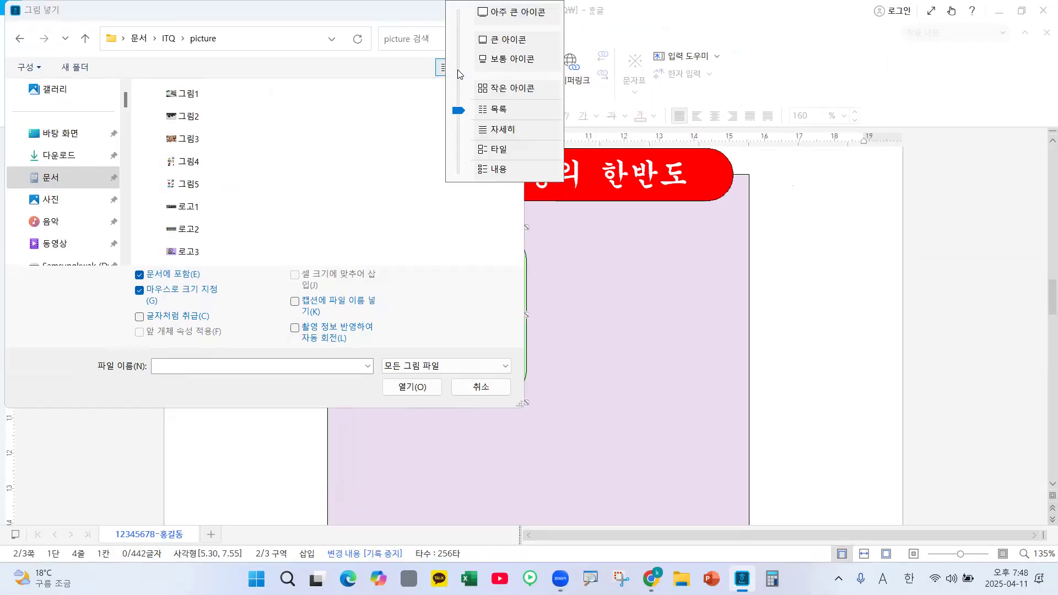
left_click(498, 42)
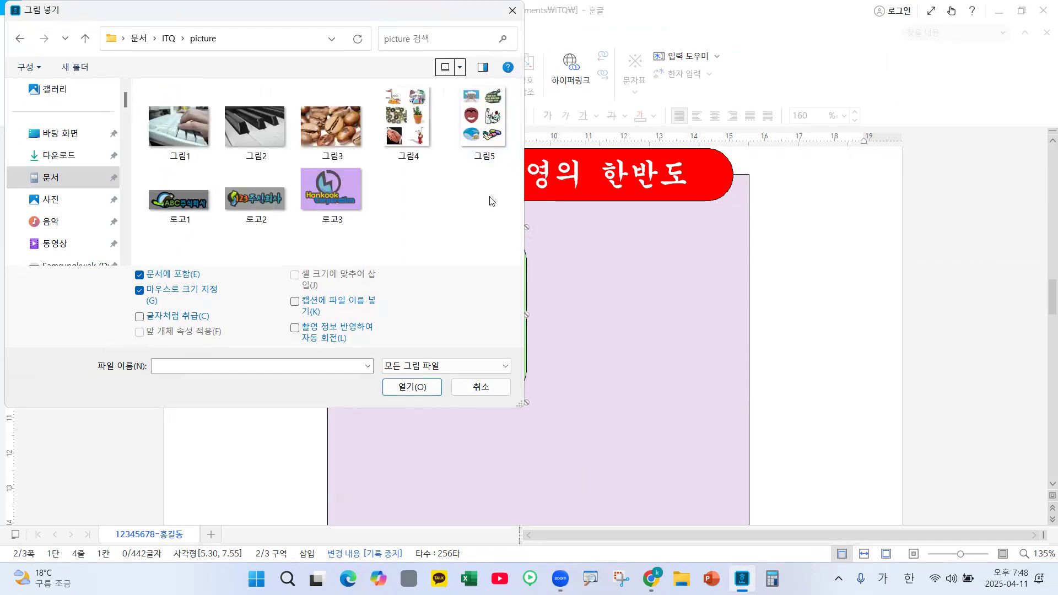
Show the files in the picture folder as a plain list (목록) and turn on the preview pane
left_click(459, 67)
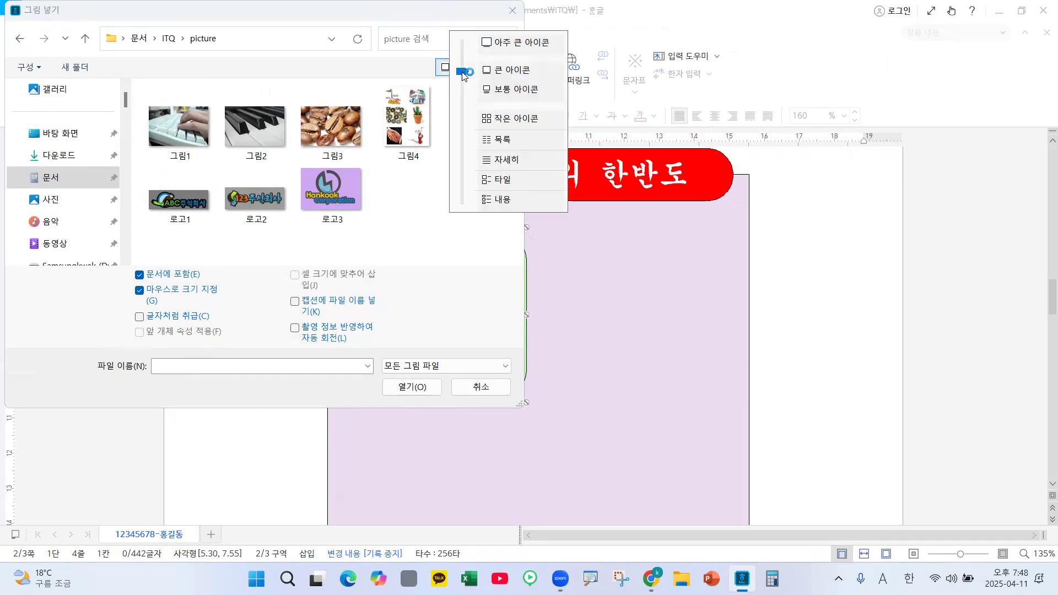
left_click(487, 140)
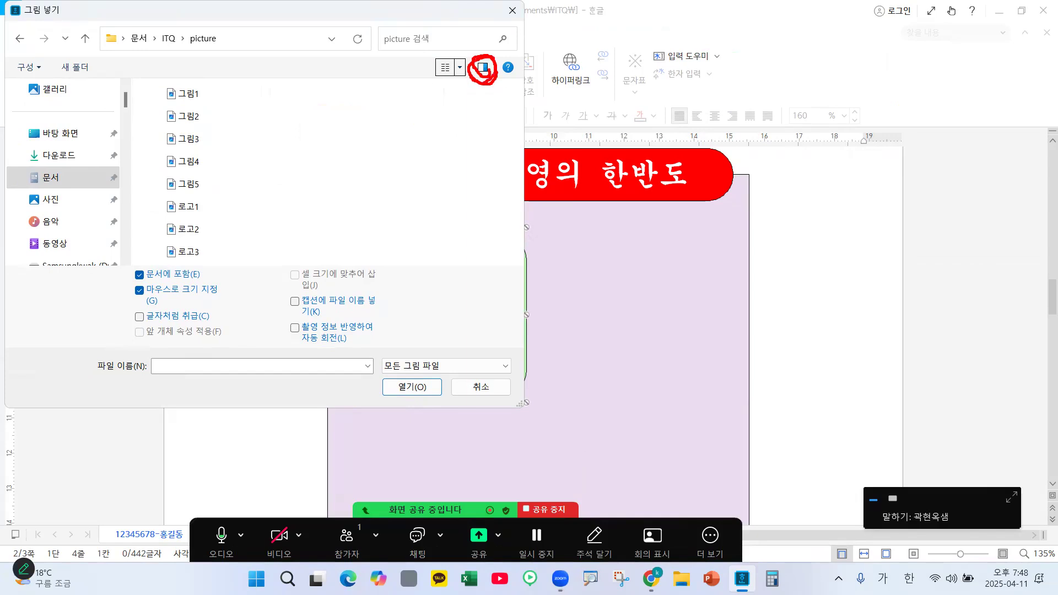
left_click(482, 68)
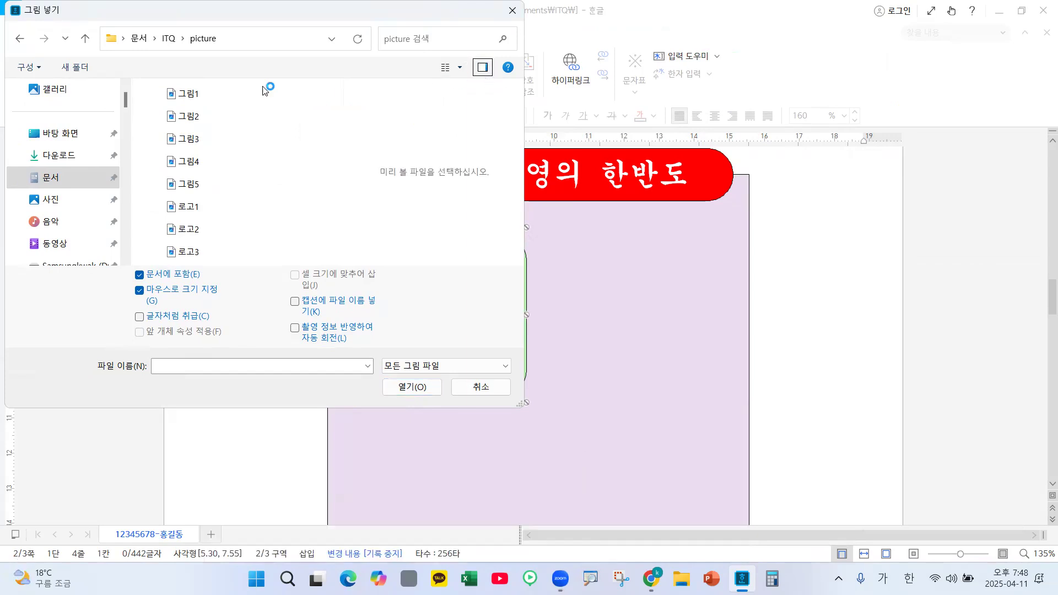
Preview the pictures from 그림1 through 로고1 one by one, returning to 그림4
left_click(186, 95)
left_click(186, 118)
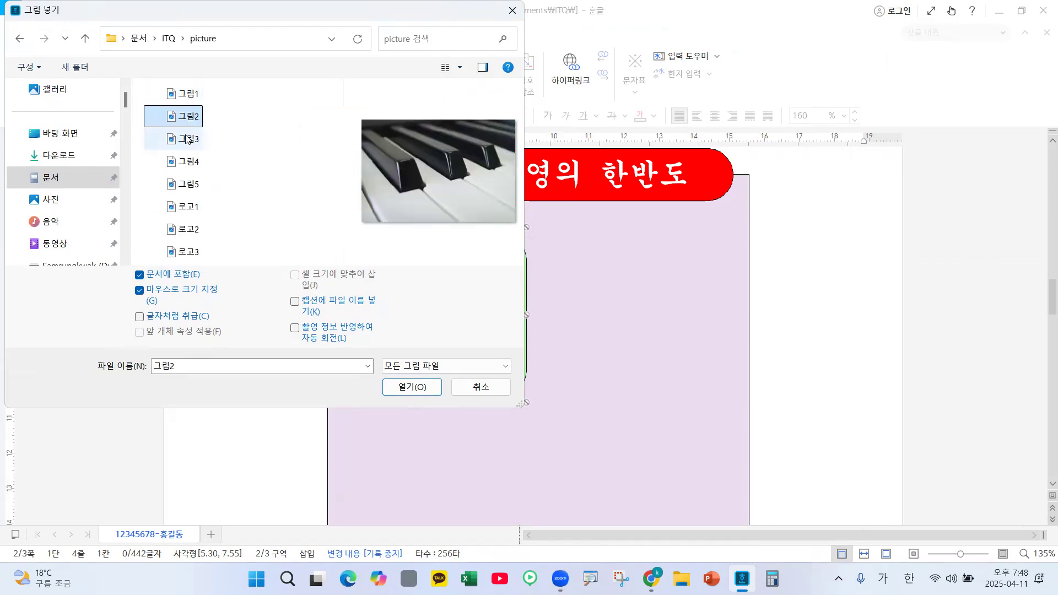
left_click(187, 140)
left_click(187, 162)
left_click(188, 185)
left_click(188, 208)
left_click(187, 184)
left_click(188, 159)
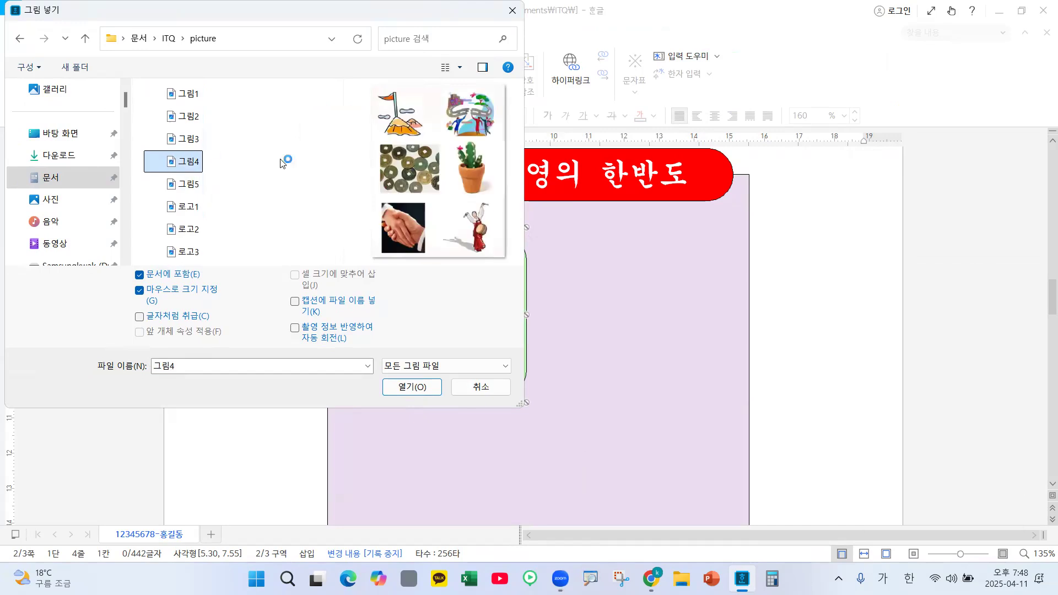
mouse_move(496, 86)
left_mouse_down()
mouse_move(472, 82)
mouse_move(491, 90)
left_mouse_up()
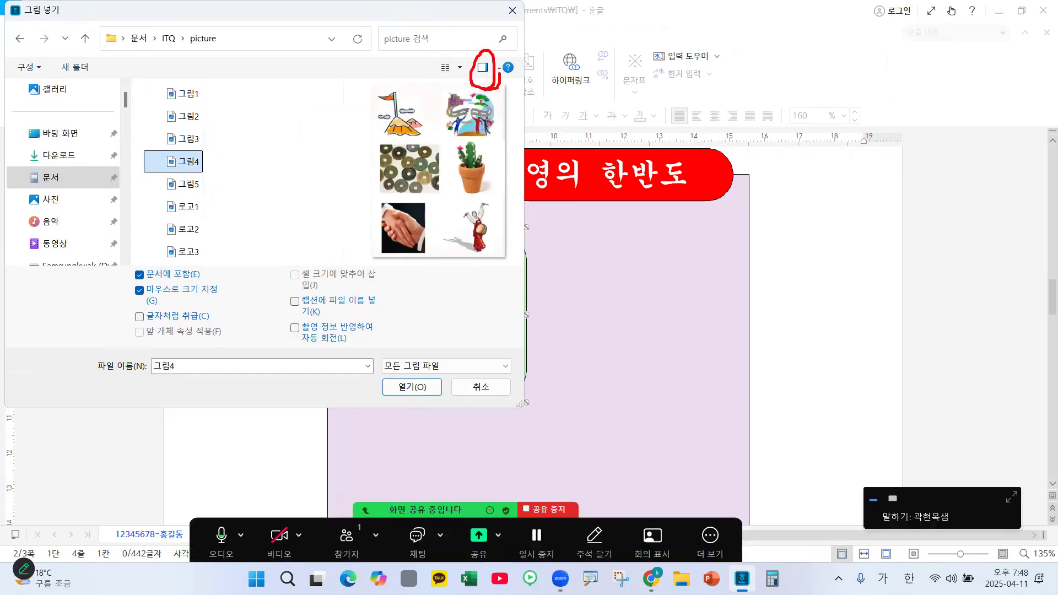
Turn off the preview pane and switch the picture files back to large icons (큰 아이콘)
left_click(483, 67)
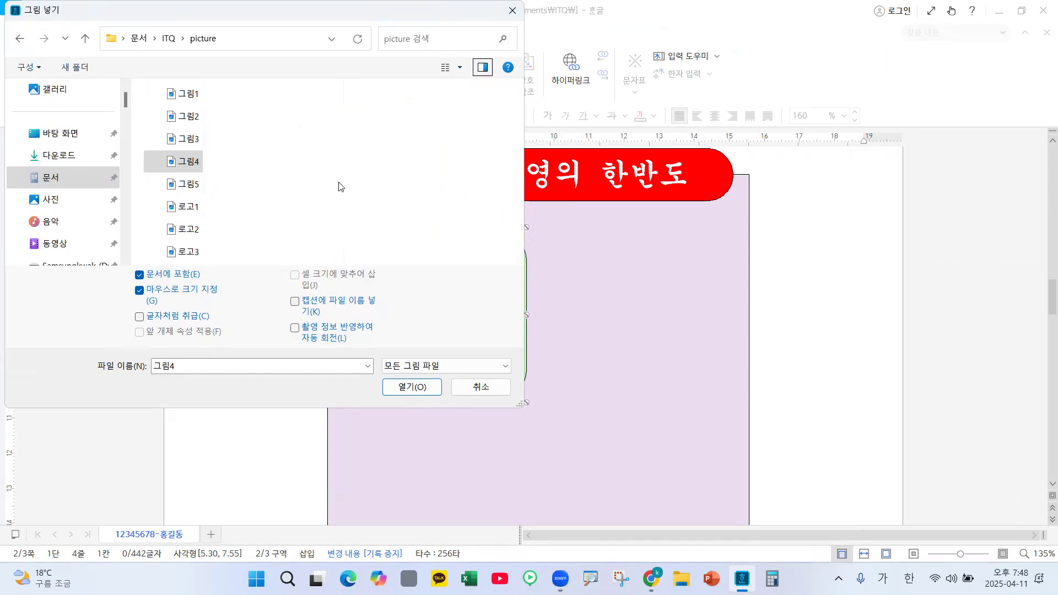
mouse_move(295, 209)
left_mouse_down()
mouse_move(225, 114)
mouse_move(200, 289)
left_mouse_up()
mouse_move(205, 198)
left_mouse_down()
mouse_move(157, 205)
mouse_move(192, 192)
left_mouse_up()
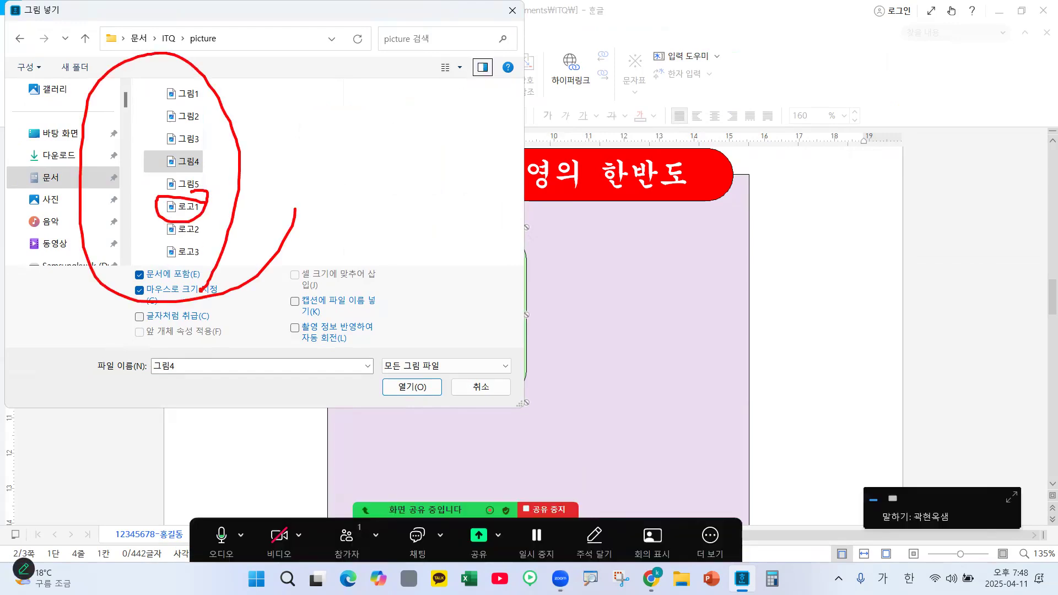
left_click(462, 70)
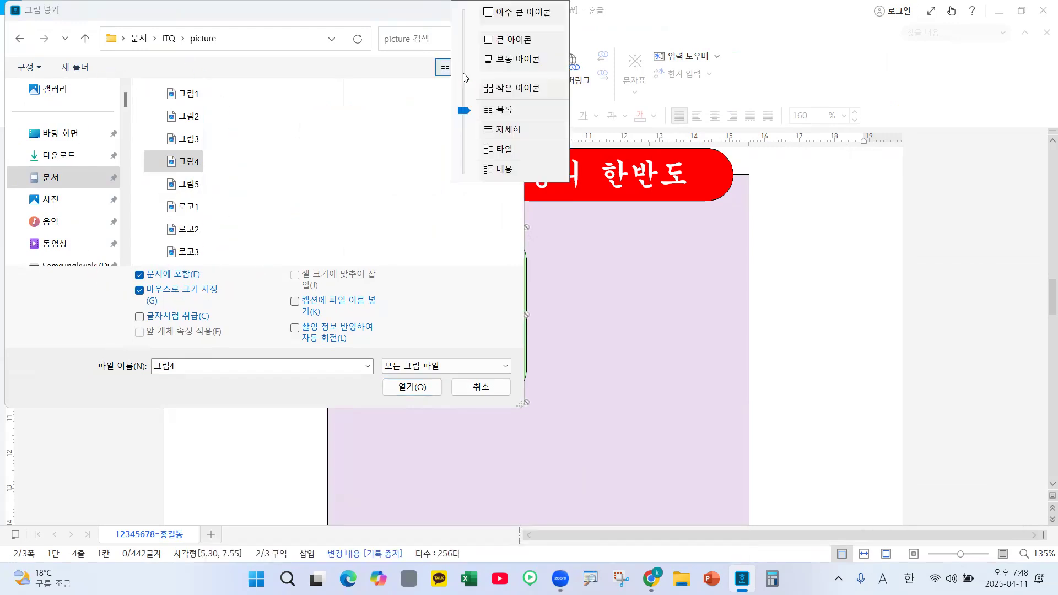
left_click(509, 43)
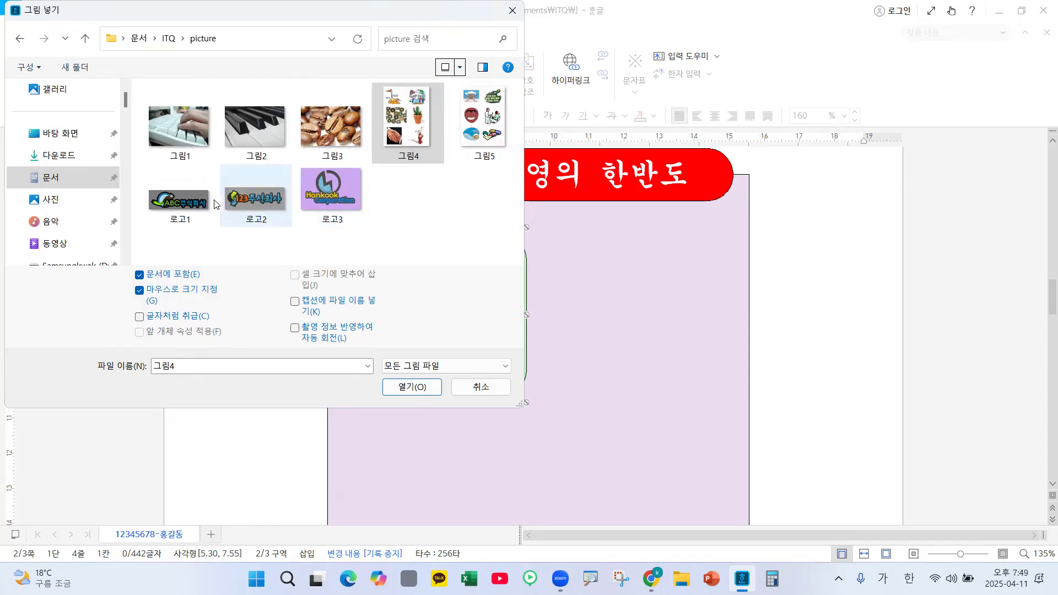
Insert the 로고1 picture at about 96.6 × 31.7 mm beside the drawing and move it over the green square
left_click(181, 204)
mouse_move(193, 237)
left_mouse_down()
mouse_move(208, 204)
mouse_move(205, 227)
left_mouse_up()
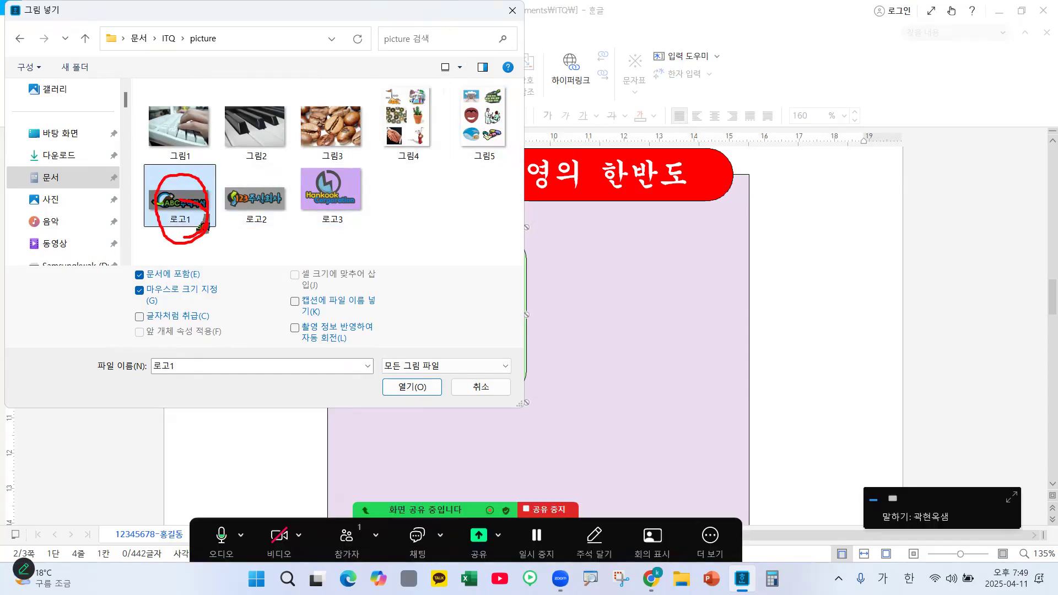
left_click_drag(181, 207, 215, 197)
mouse_move(183, 288)
left_mouse_down()
mouse_move(135, 272)
mouse_move(149, 283)
left_mouse_up()
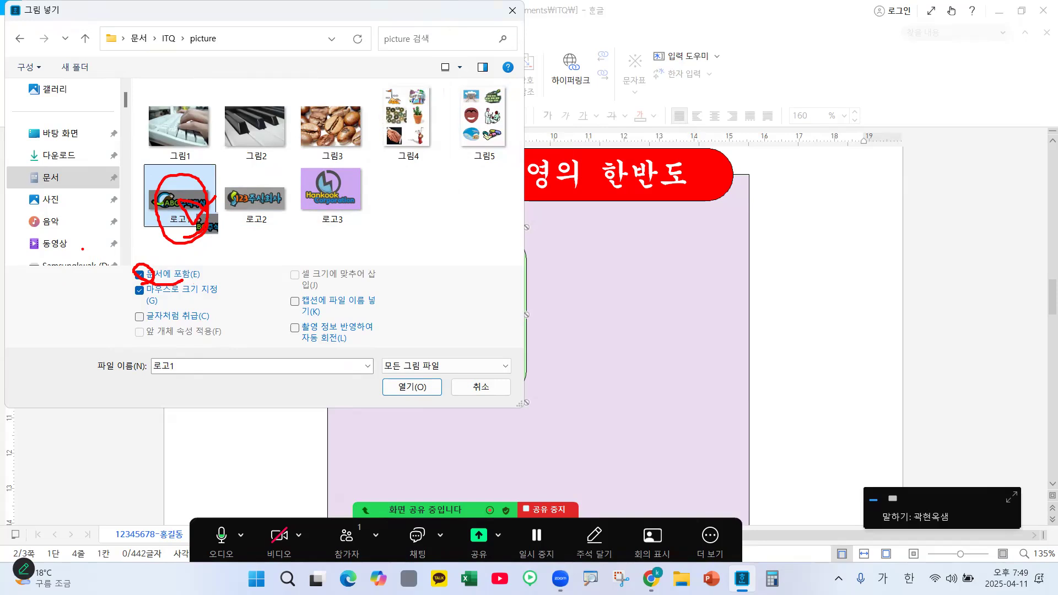
key("Escape")
key("ctrl+1")
left_click(114, 300)
mouse_move(147, 279)
left_mouse_down()
mouse_move(145, 289)
mouse_move(212, 306)
left_mouse_up()
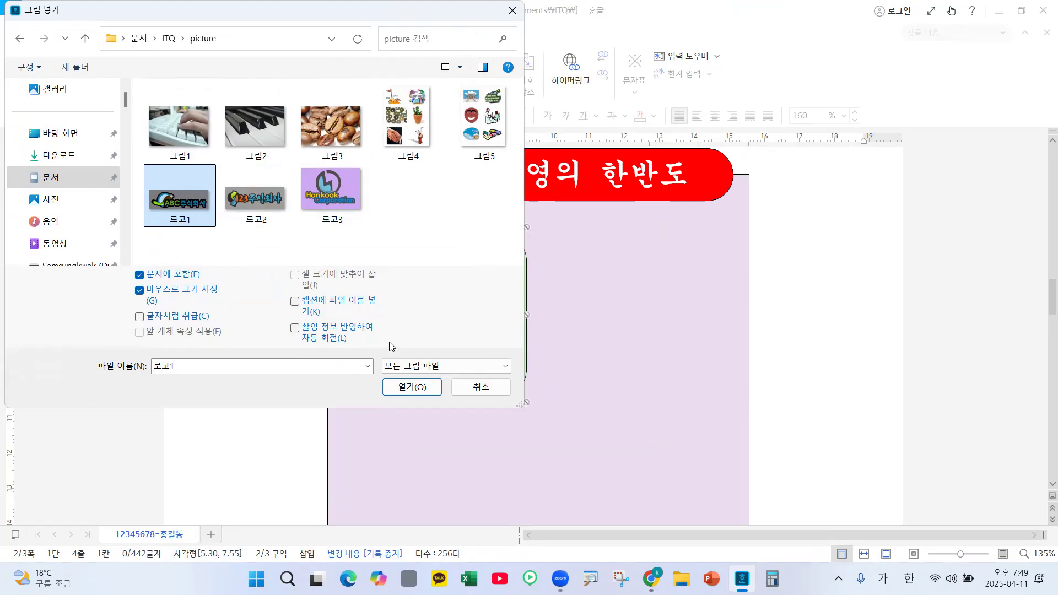
left_click(412, 387)
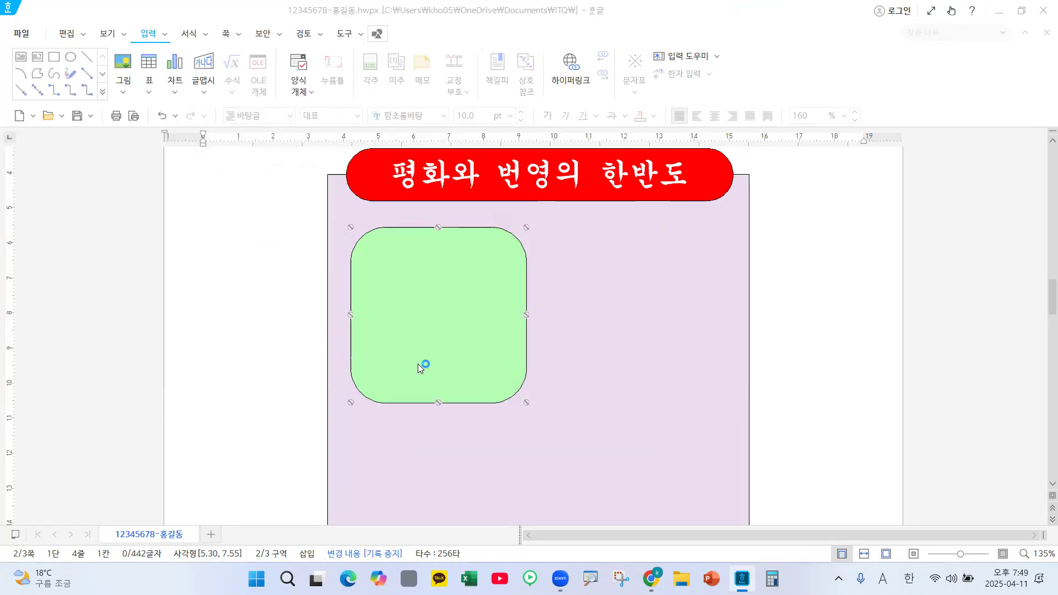
scroll(204, 217, "up", 1)
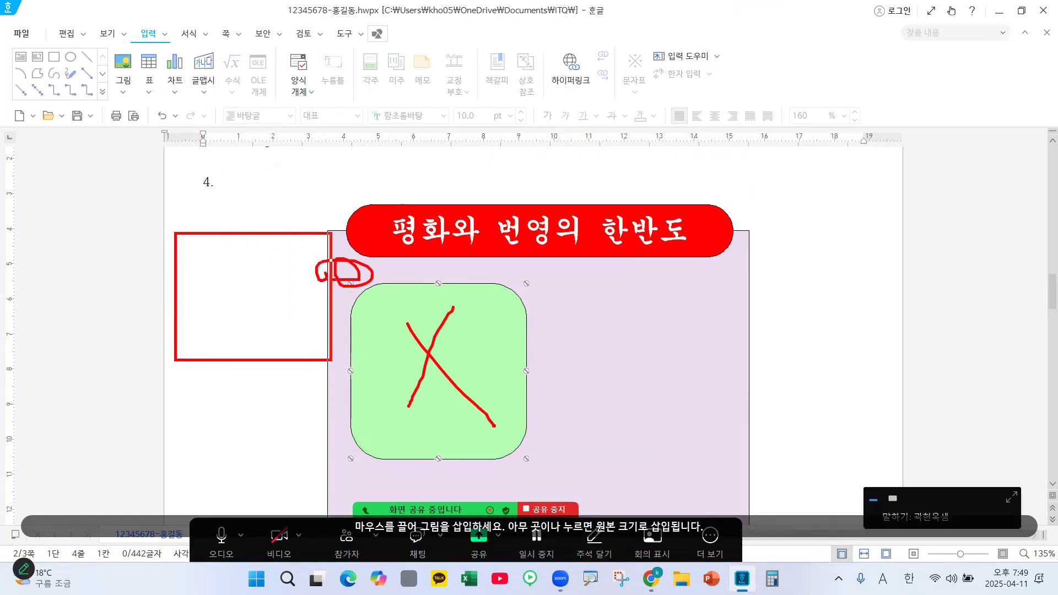
left_click_drag(204, 223, 283, 335)
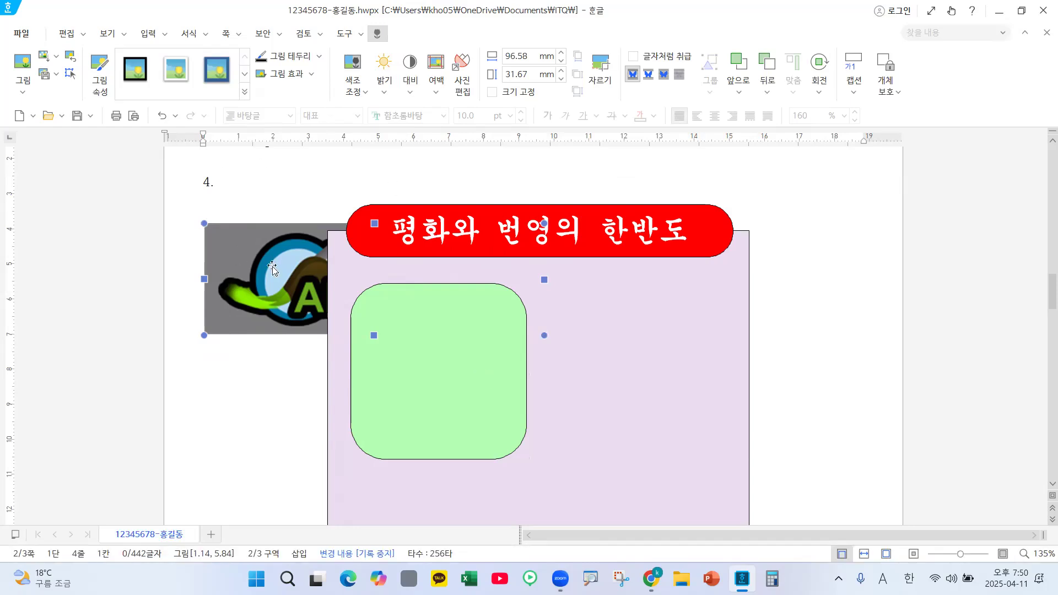
left_click_drag(267, 263, 414, 330)
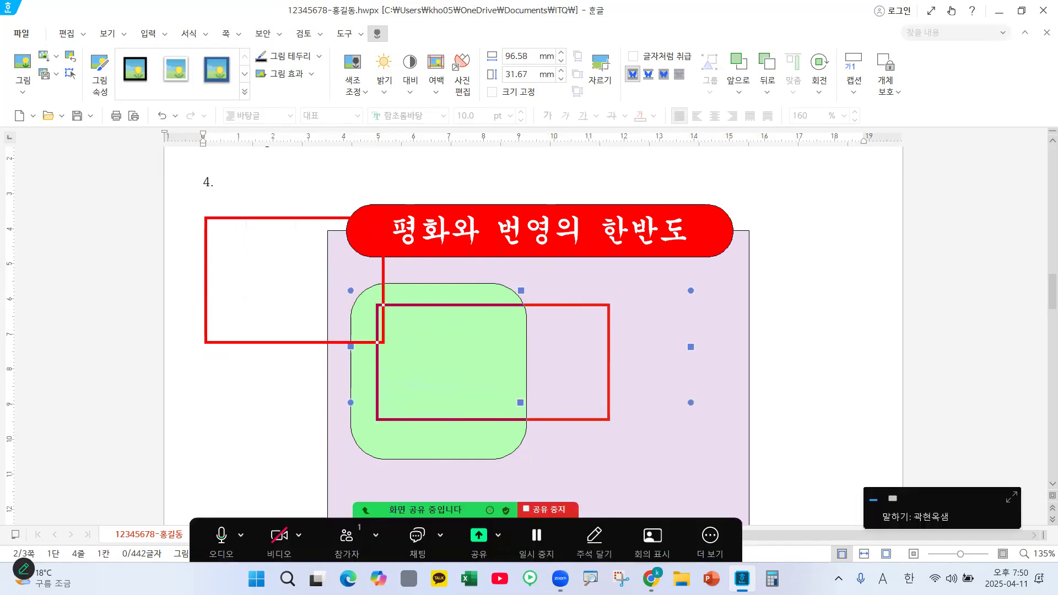
left_click(763, 363)
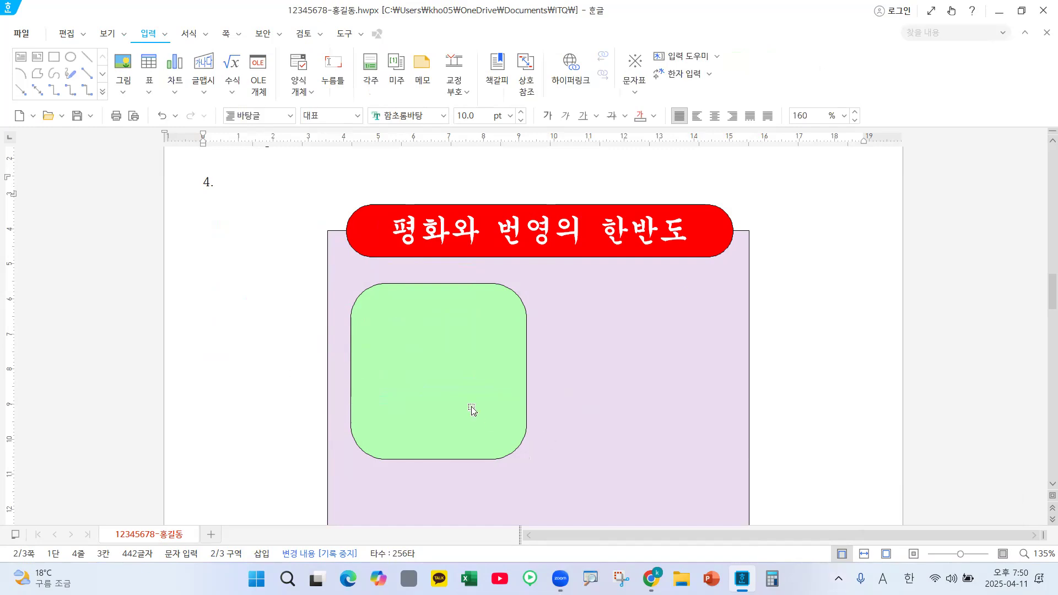
Move the purple background and green square aside to select the hidden logo picture, and return both shapes beneath the red title box
scroll(272, 298, "up", 1)
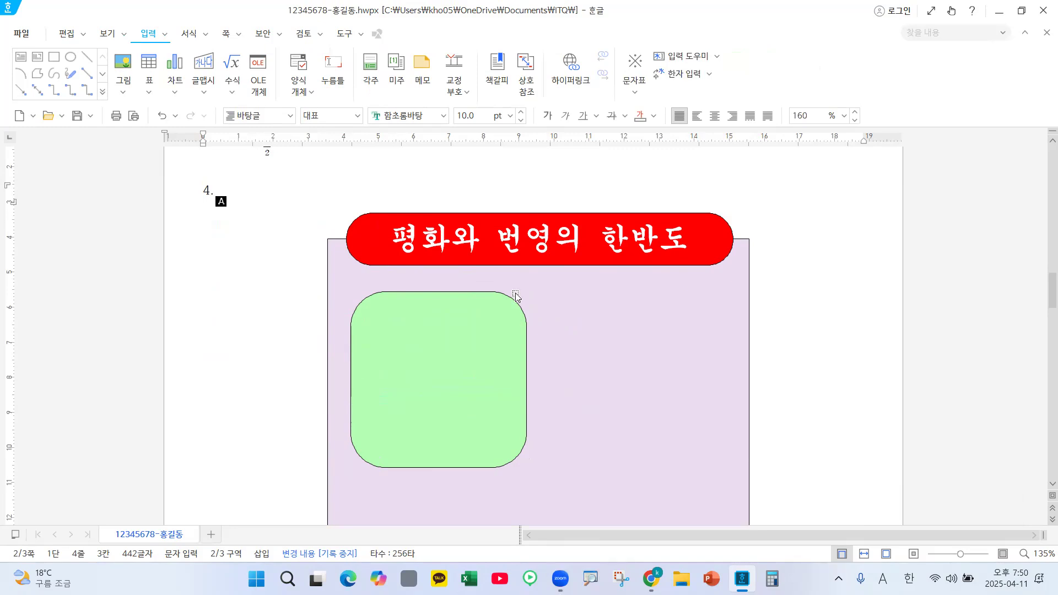
left_click_drag(474, 326, 154, 338)
left_click_drag(496, 389, 332, 412)
left_click(681, 335)
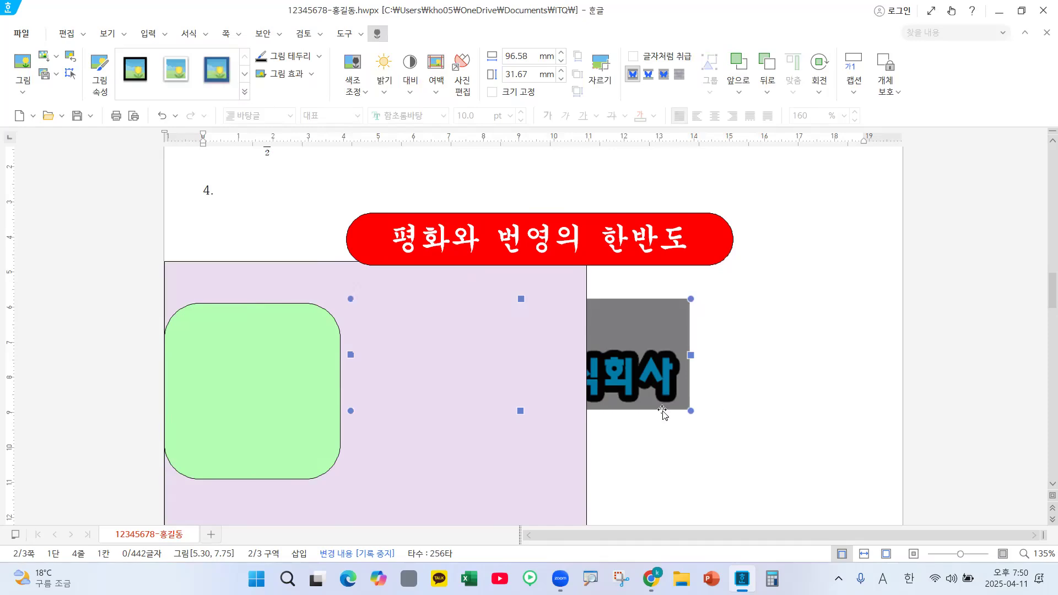
left_click_drag(378, 432, 541, 409)
left_click_drag(235, 384, 439, 358)
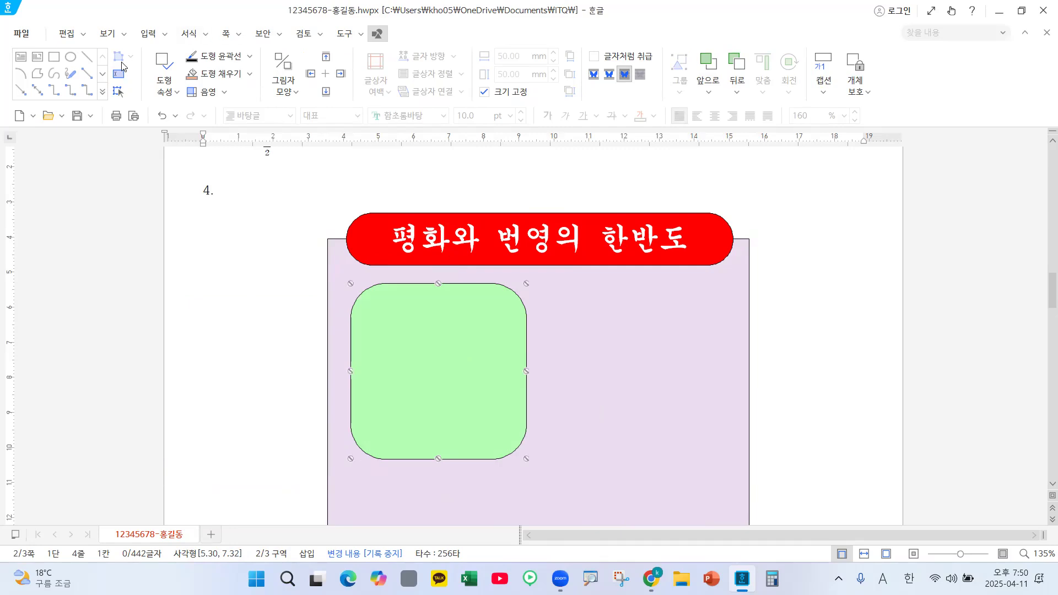
Insert the 로고1 picture from the picture folder again, about 95.6 × 31.4 mm, starting in the blank area left of the drawing
left_click(147, 34)
left_click(123, 67)
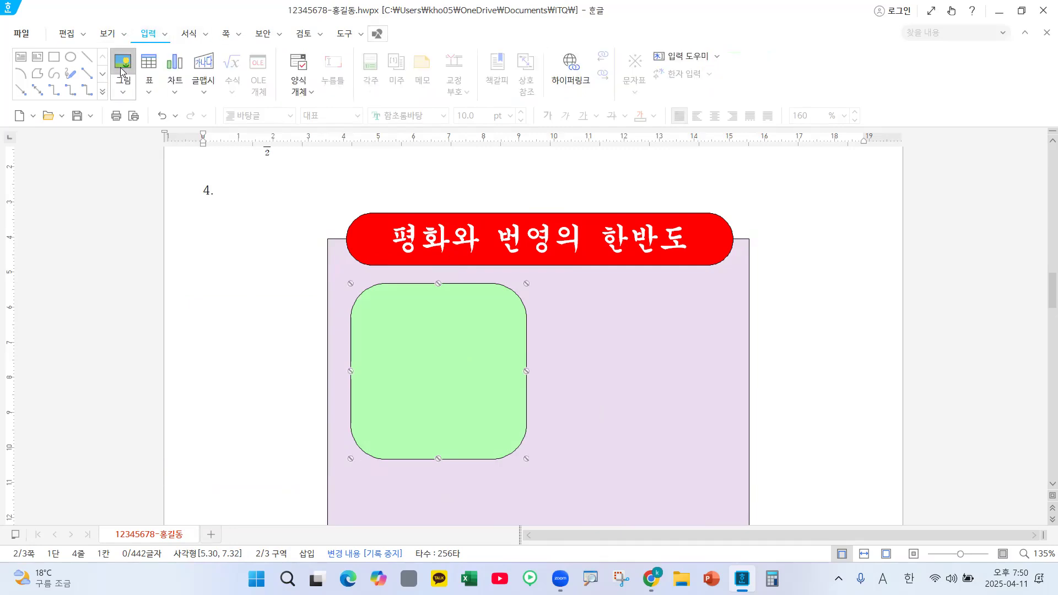
left_click(173, 240)
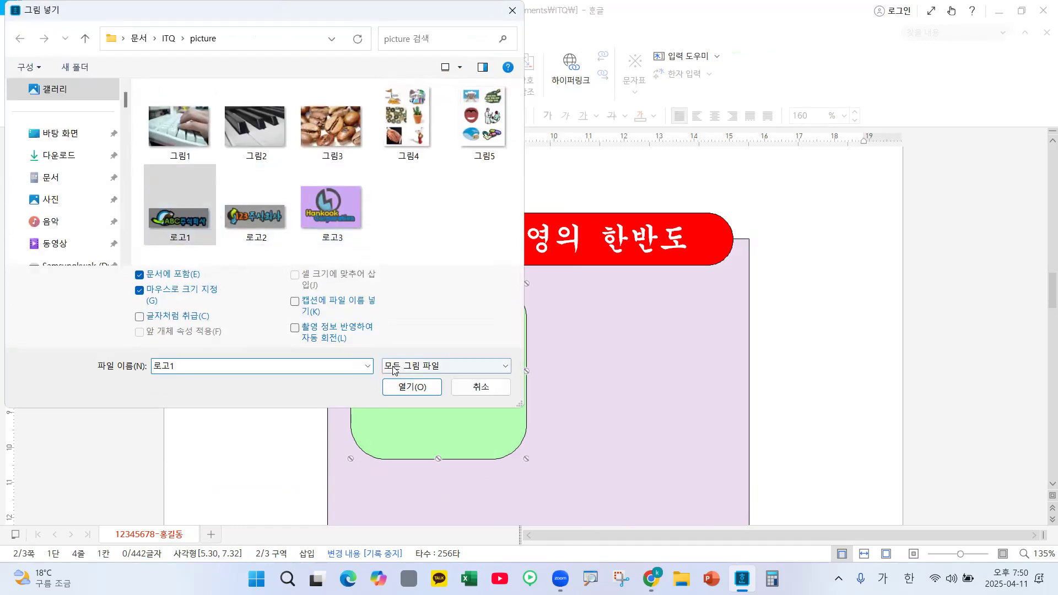
left_click(412, 387)
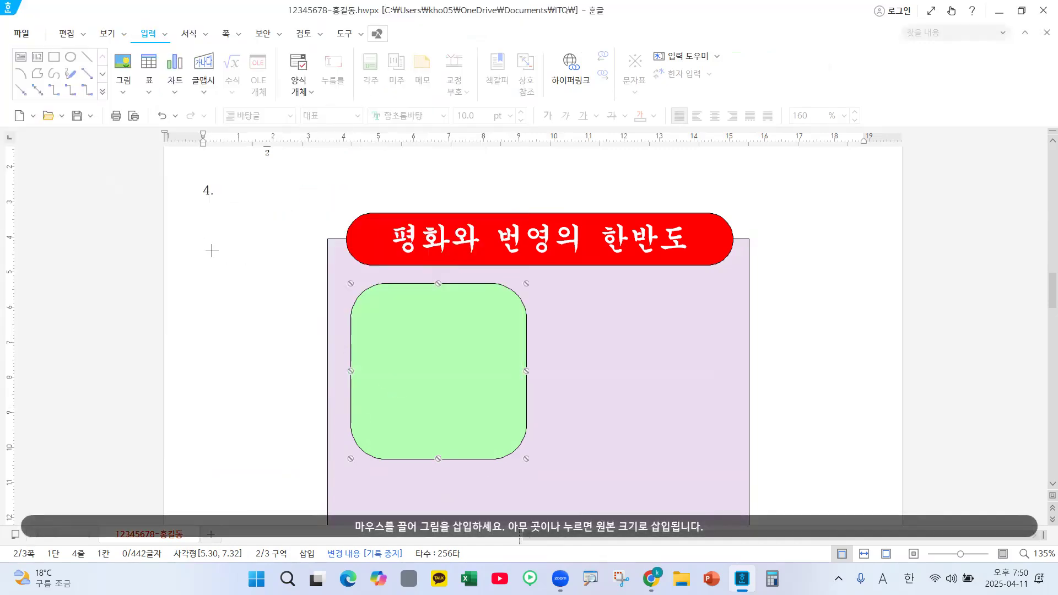
left_click_drag(206, 240, 542, 351)
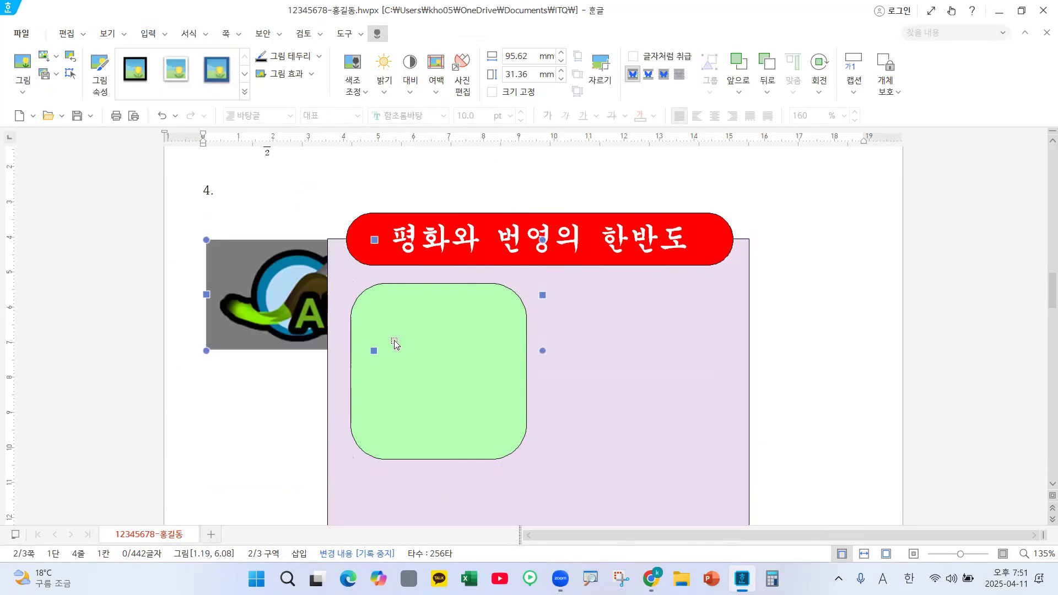
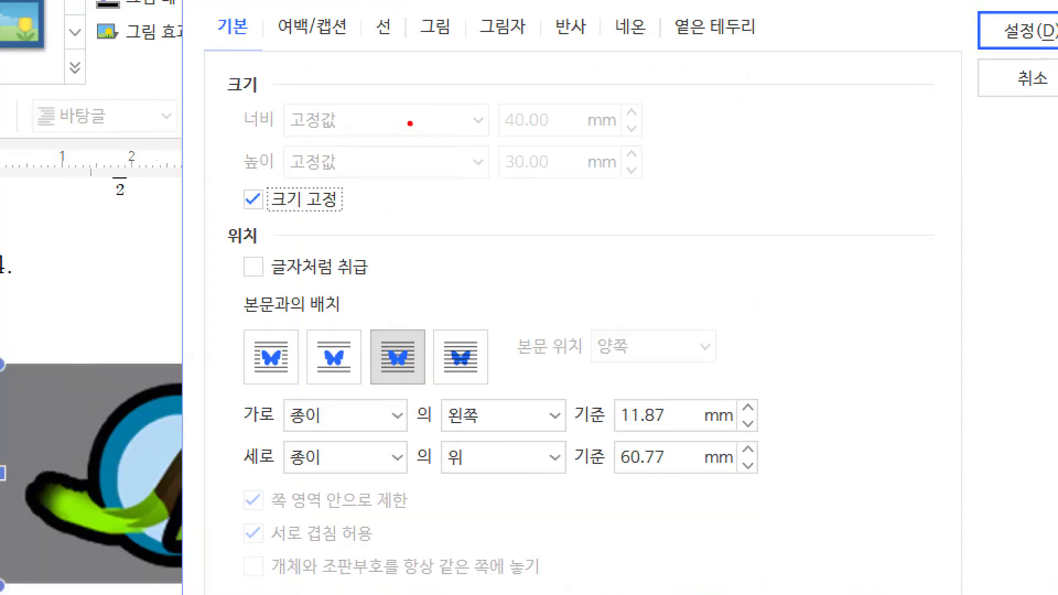
Give the logo picture a fixed size of 40 × 30 mm, placement in front of text, and the grayscale effect (회색조)
mouse_move(350, 167)
left_mouse_down()
mouse_move(318, 168)
mouse_move(341, 177)
left_mouse_up()
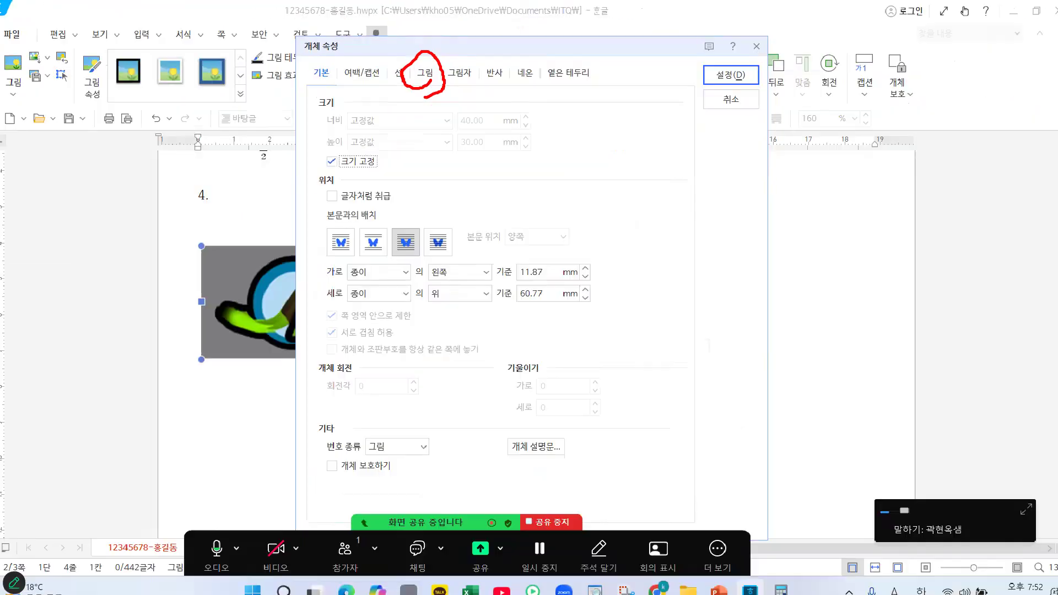
left_click(435, 145)
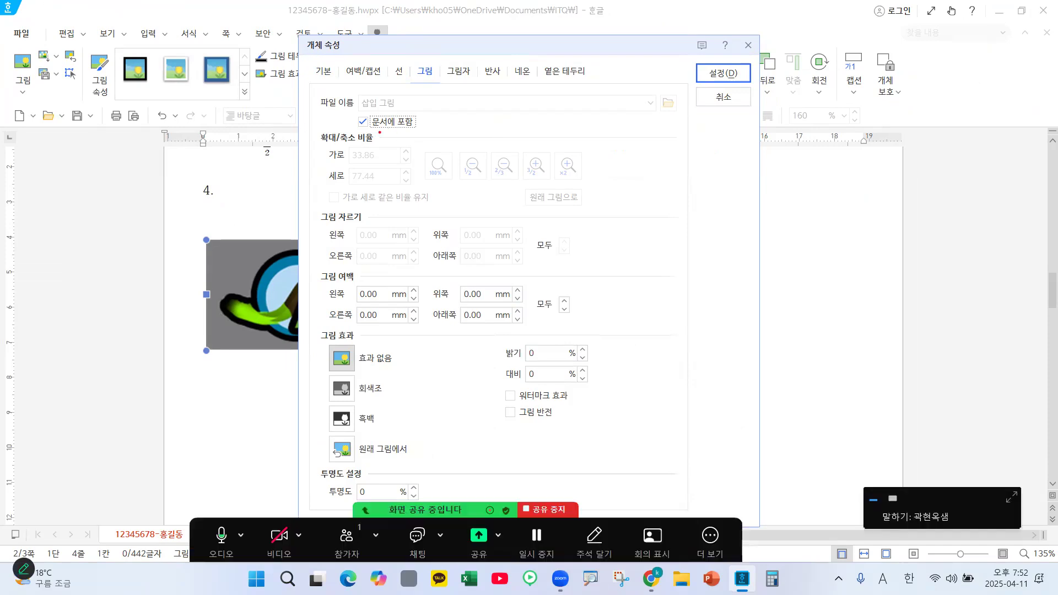
mouse_move(375, 131)
left_mouse_down()
mouse_move(349, 130)
mouse_move(372, 125)
mouse_move(369, 142)
left_mouse_up()
mouse_move(379, 131)
left_mouse_down()
mouse_move(351, 125)
mouse_move(364, 112)
left_mouse_up()
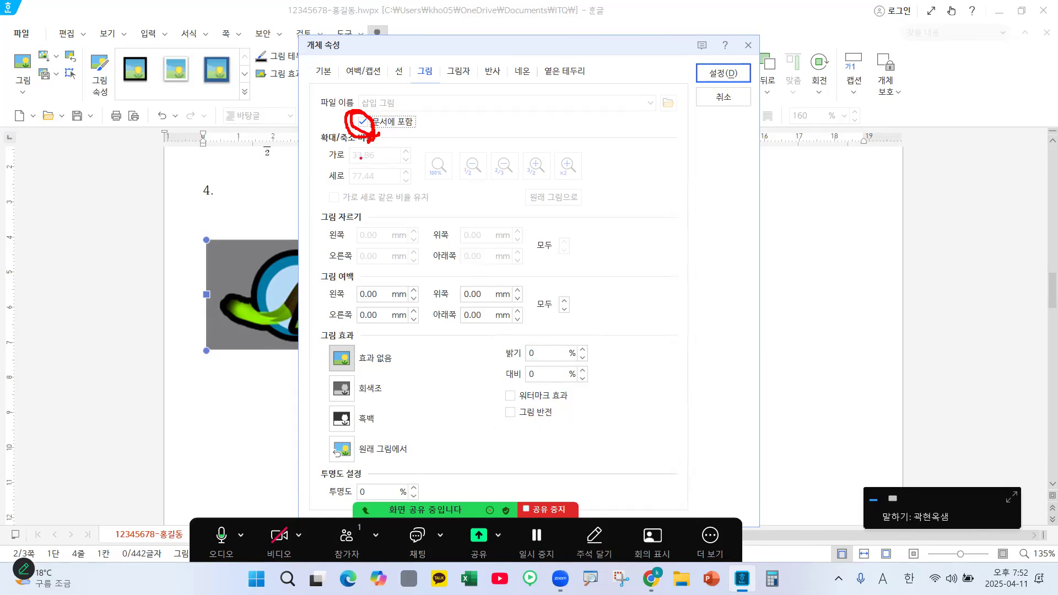
mouse_move(393, 402)
left_mouse_down()
mouse_move(319, 391)
mouse_move(389, 385)
mouse_move(314, 400)
left_mouse_up()
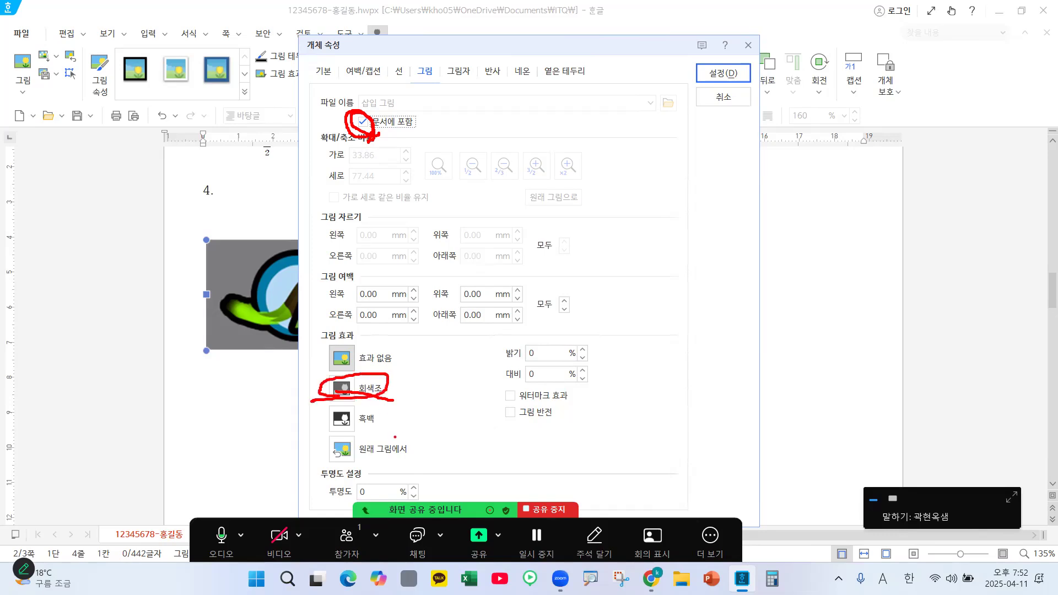
left_click(370, 388)
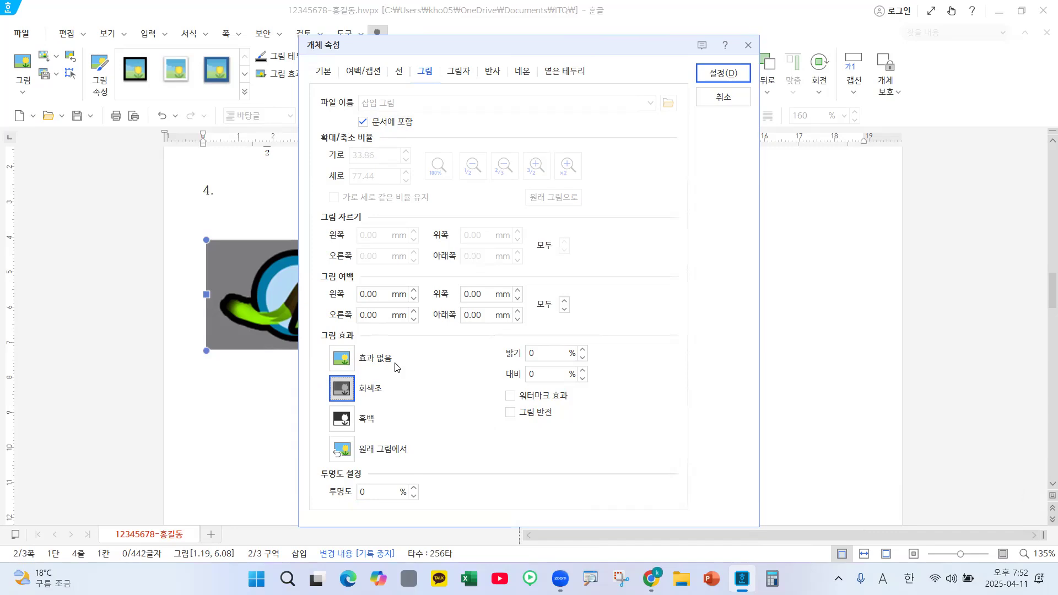
left_click(722, 73)
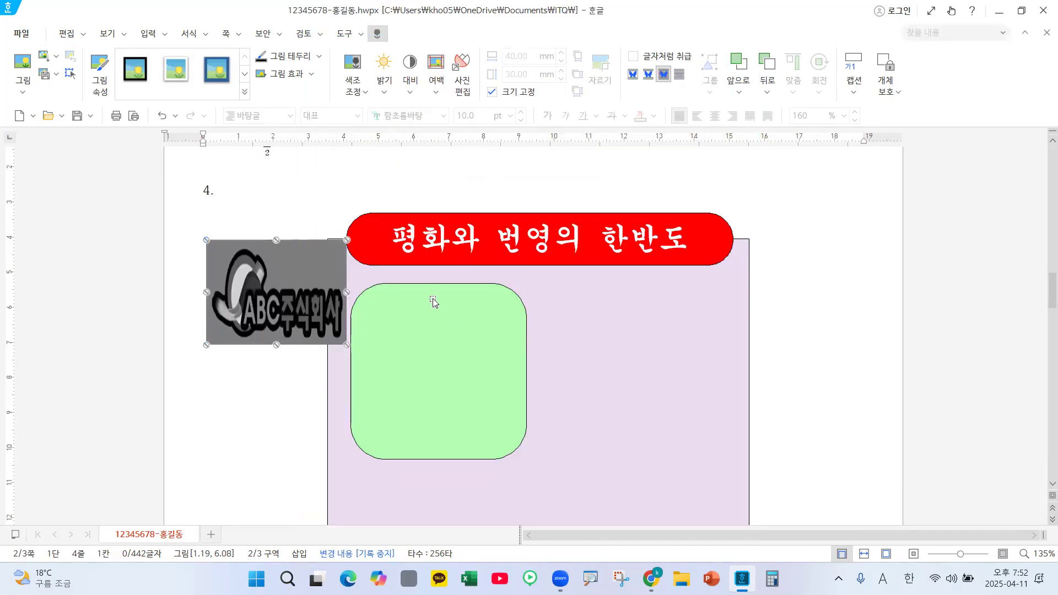
Move the grayscale logo to the middle of the green square at about 5.80, 8.21 and save the document
left_click_drag(251, 285, 412, 361)
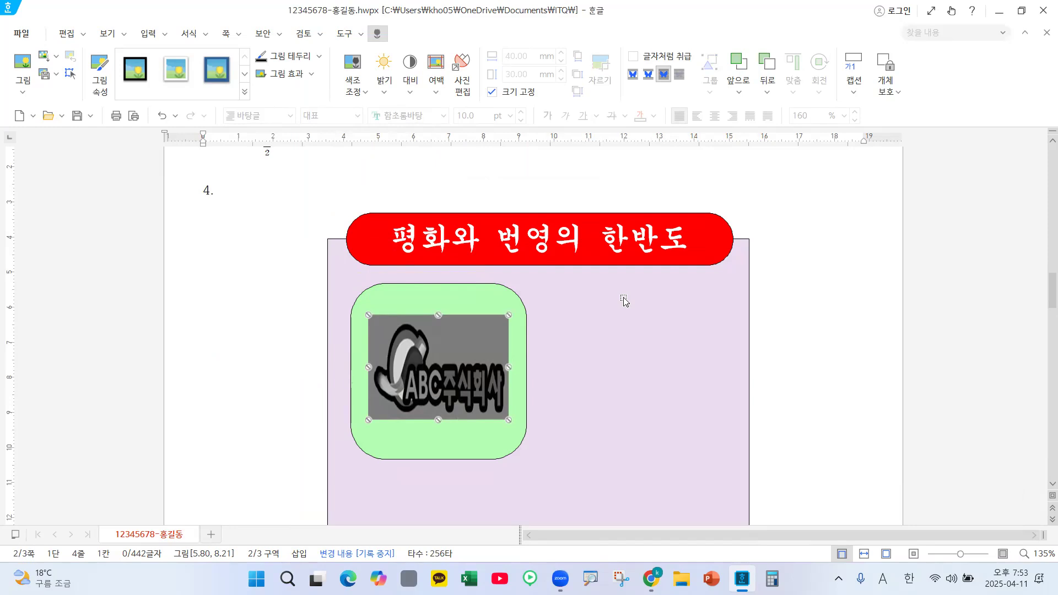
key("ctrl+s")
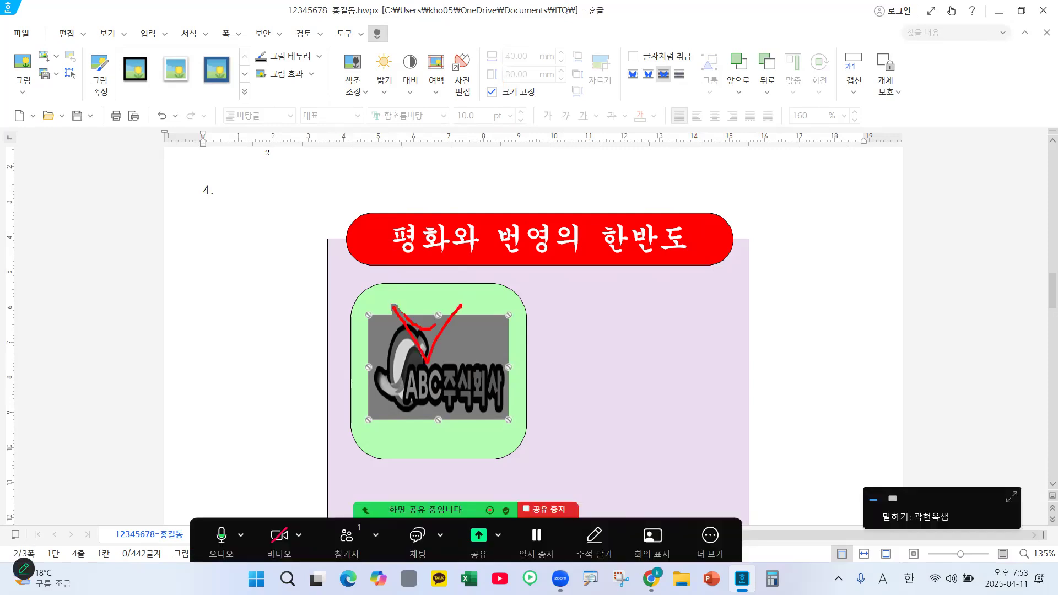
left_click(707, 363)
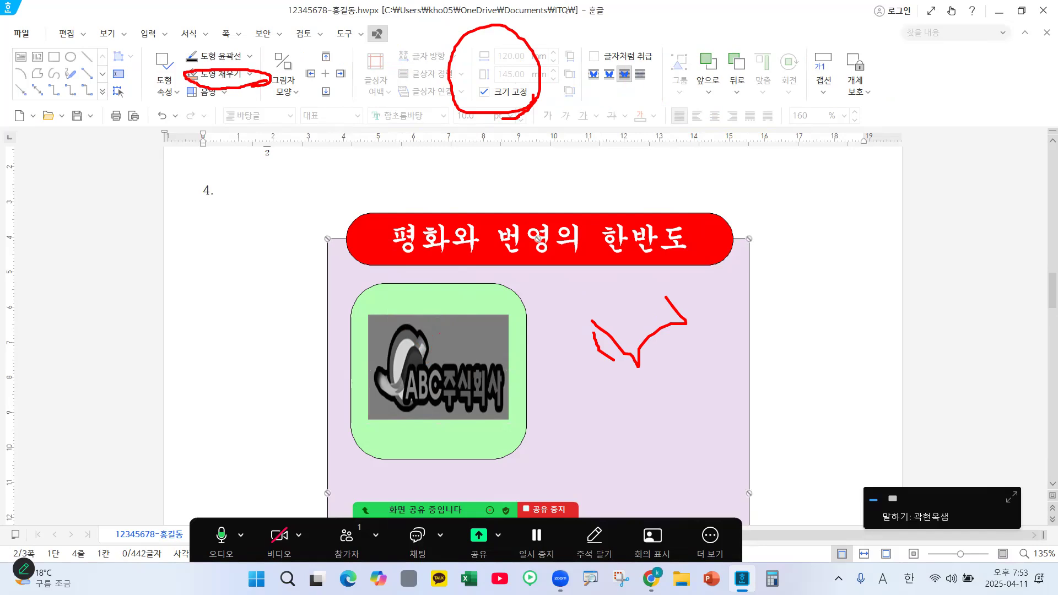
Check the size and fixed-size settings of the red title box and the grayscale logo picture
left_click(418, 211)
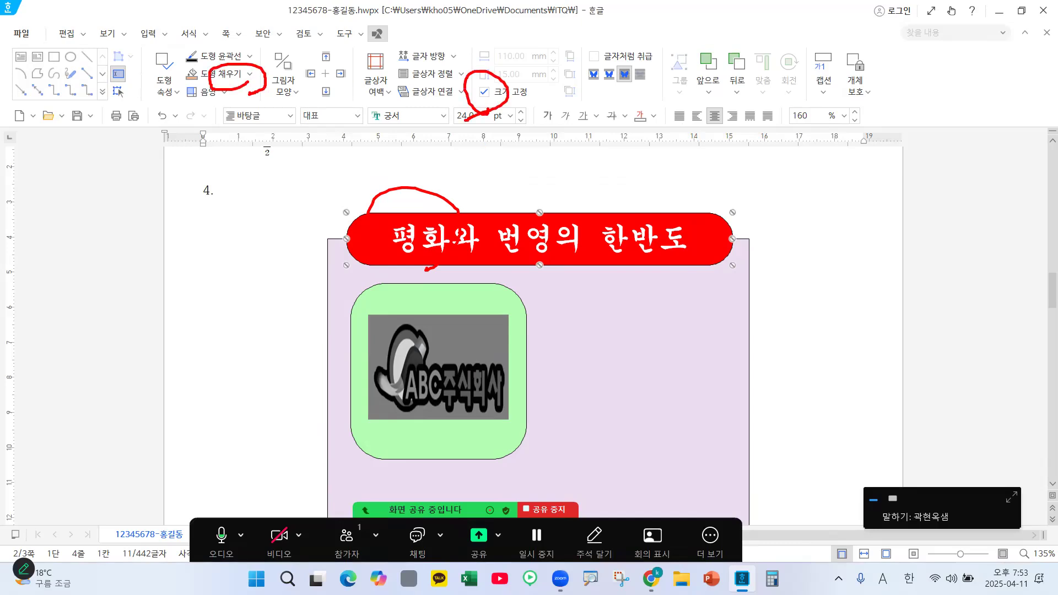
left_click(443, 349)
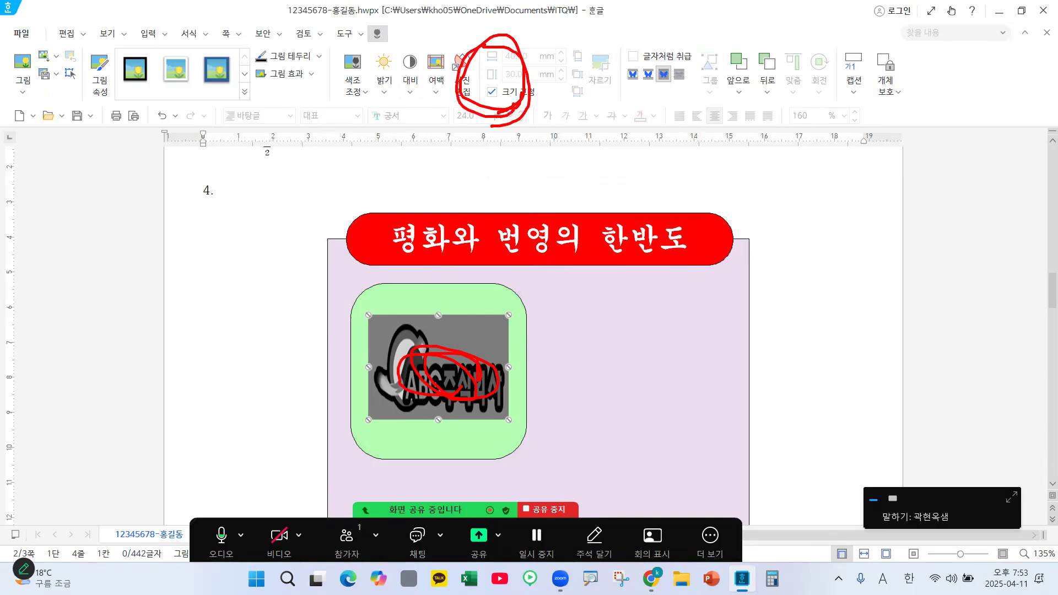
left_click(365, 92)
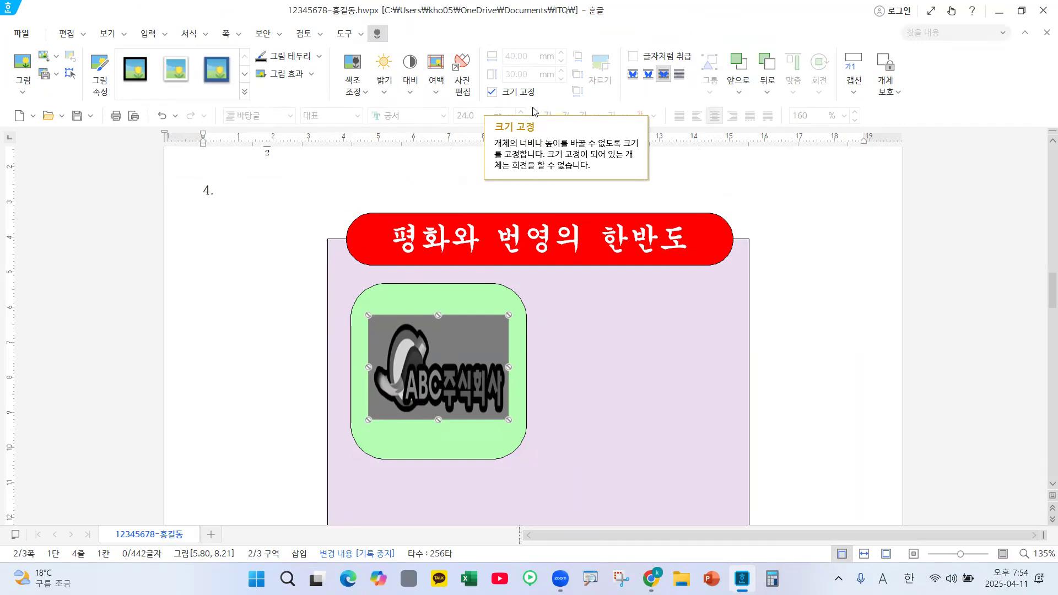
key("F1")
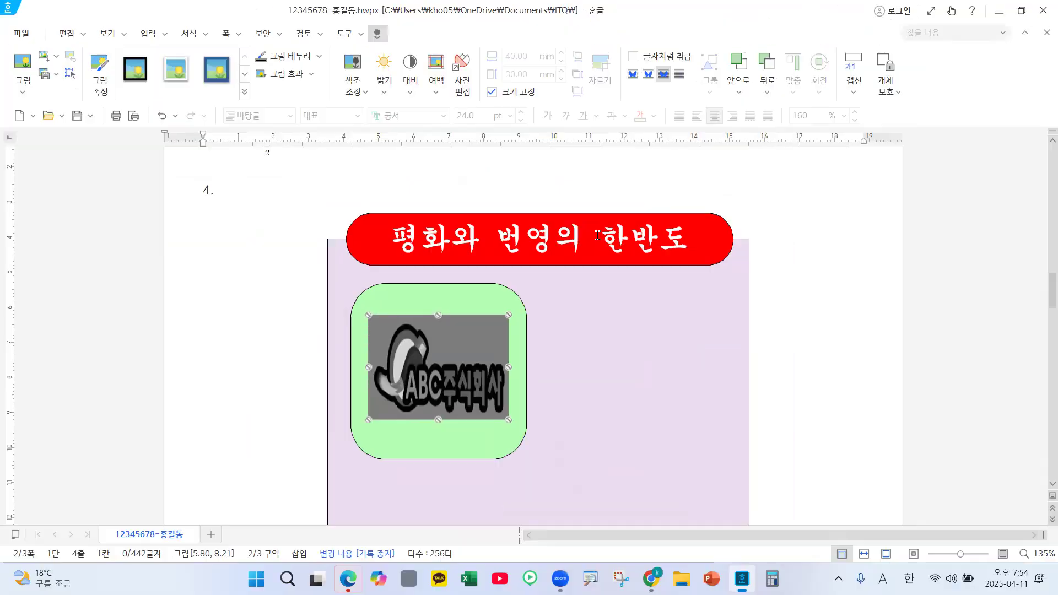
key("ctrl+2")
mouse_move(535, 72)
left_mouse_down()
mouse_move(537, 50)
mouse_move(510, 109)
left_mouse_up()
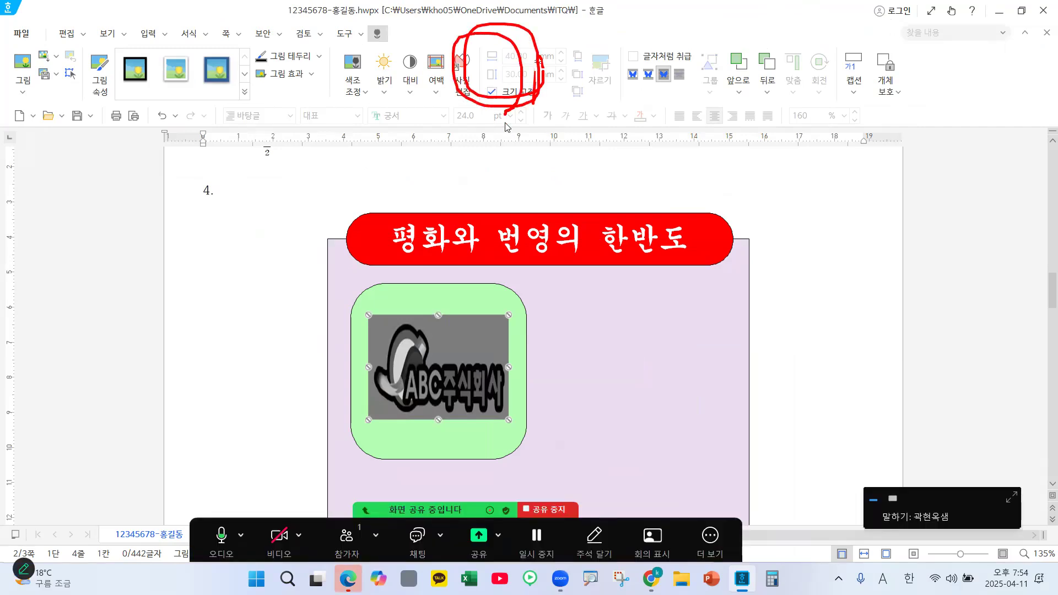
key("Escape")
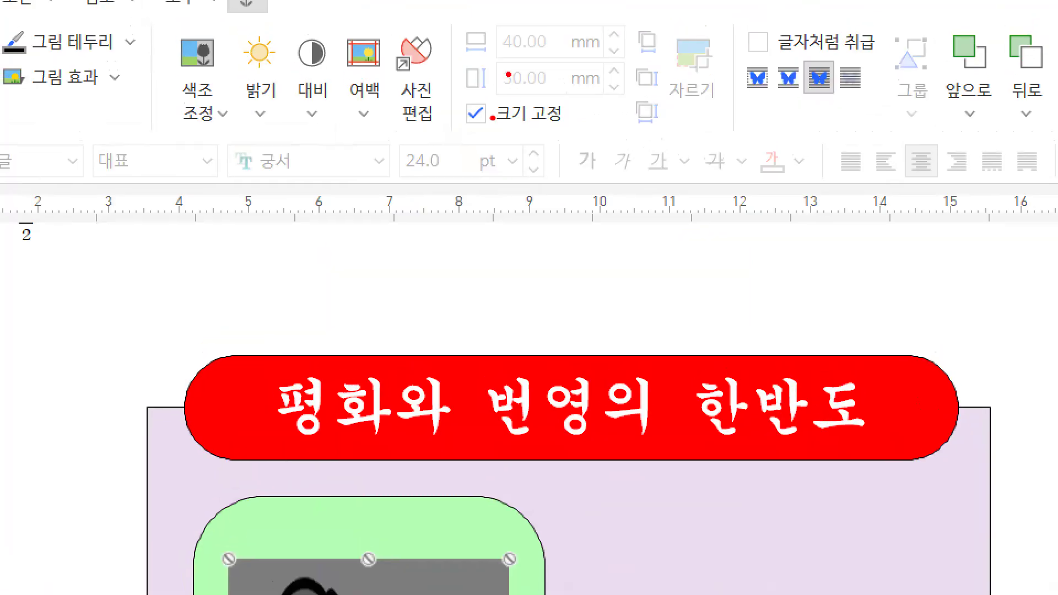
mouse_move(478, 134)
left_mouse_down()
mouse_move(463, 99)
mouse_move(484, 130)
left_mouse_up()
left_click_drag(550, 1, 515, 108)
left_click_drag(499, 2, 571, 115)
key("Escape")
Release the logo picture's fixed size (크기 고정) and set its width to 50 mm
left_click(492, 92)
mouse_move(528, 49)
left_mouse_down()
mouse_move(538, 65)
mouse_move(482, 67)
mouse_move(537, 93)
mouse_move(527, 99)
left_mouse_up()
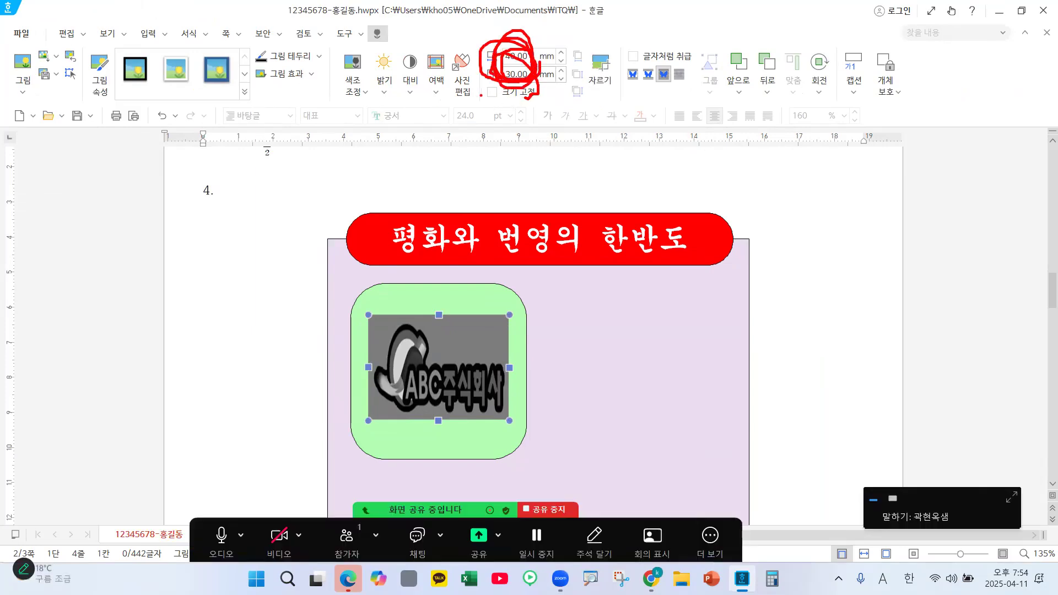
mouse_move(375, 98)
left_mouse_down()
mouse_move(372, 83)
mouse_move(368, 113)
left_mouse_up()
key("Escape")
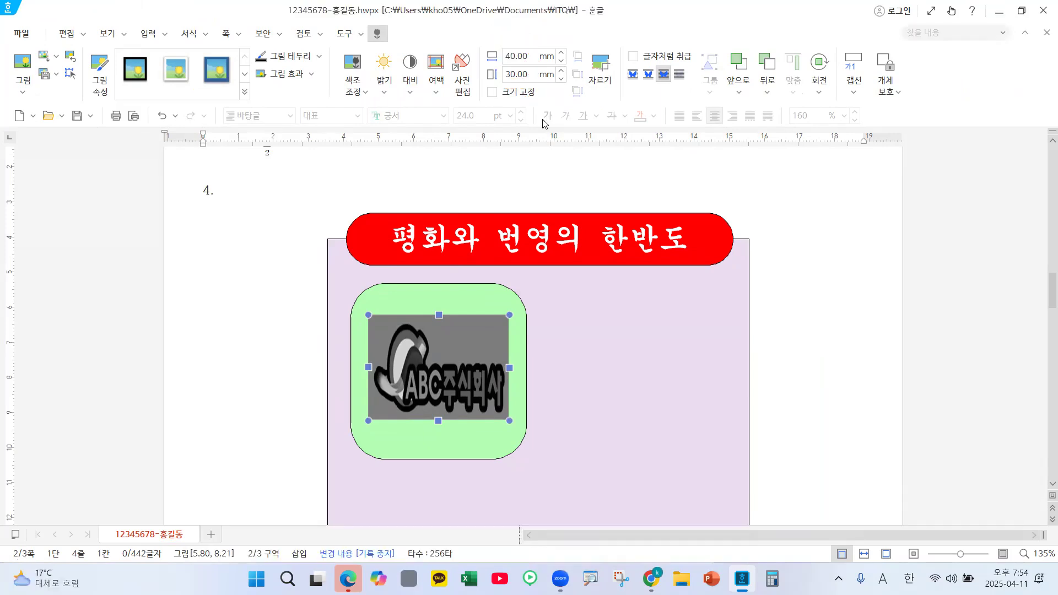
key("ctrl+1")
left_click(538, 75)
mouse_move(542, 101)
left_mouse_down()
mouse_move(466, 106)
mouse_move(512, 57)
mouse_move(526, 124)
mouse_move(518, 130)
left_mouse_up()
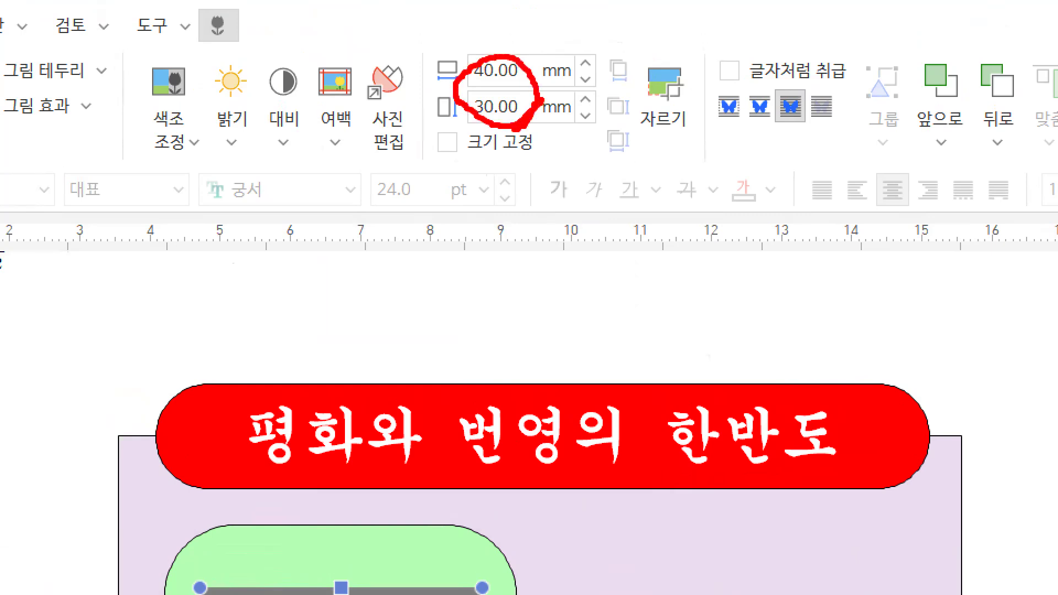
key("Escape")
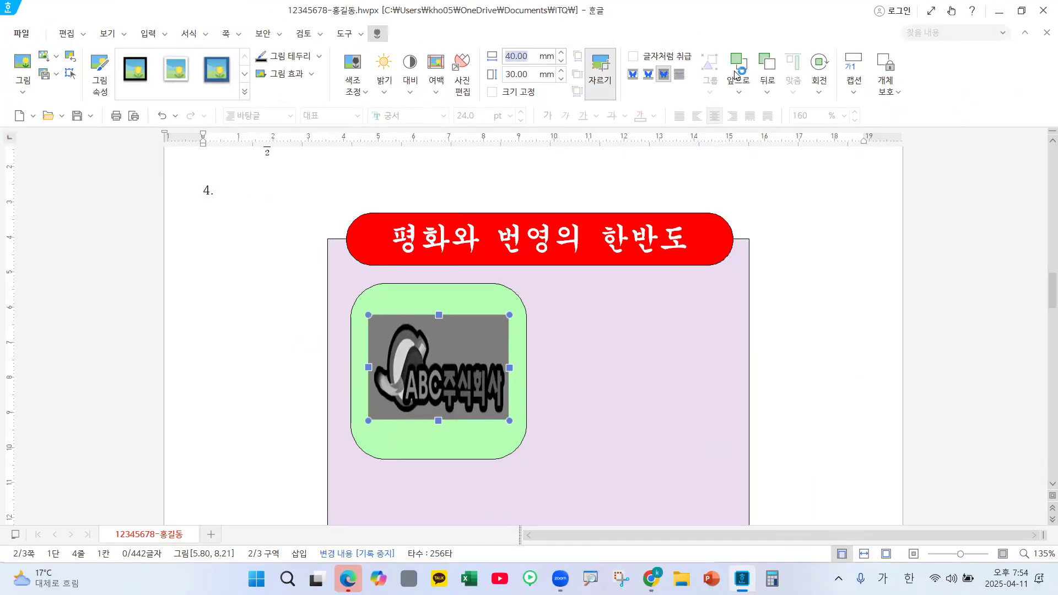
type("50")
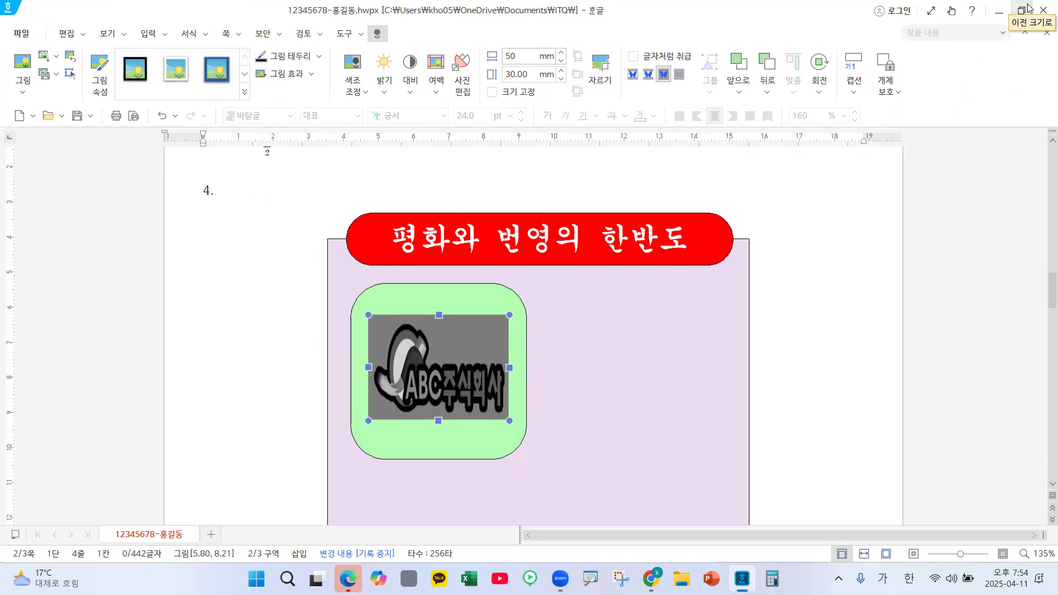
key("Return")
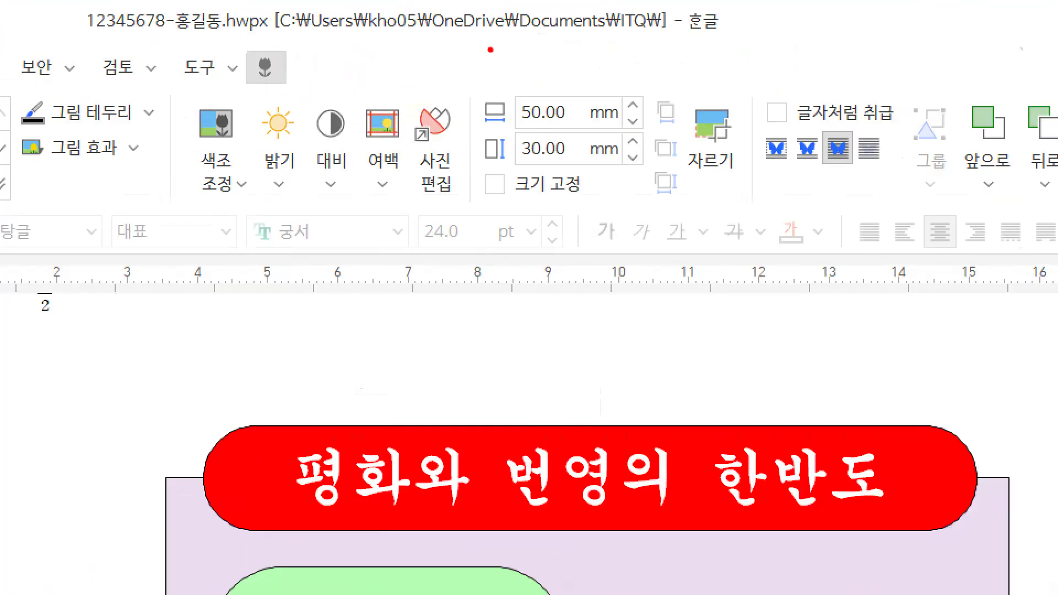
Set the logo picture's height to 40 mm
mouse_move(526, 62)
left_mouse_down()
mouse_move(488, 39)
mouse_move(520, 89)
left_mouse_up()
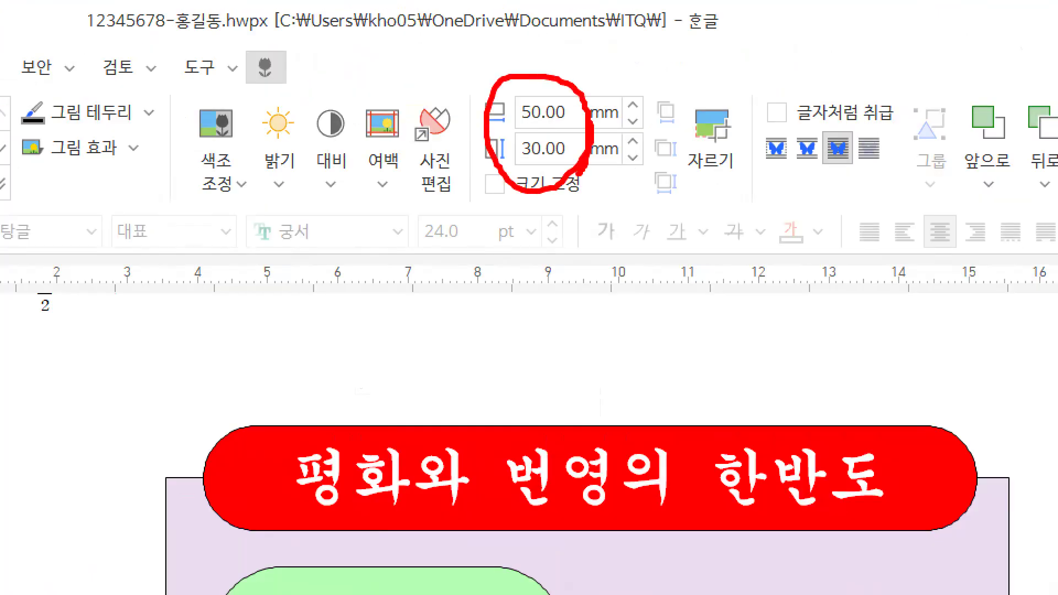
key("Tab")
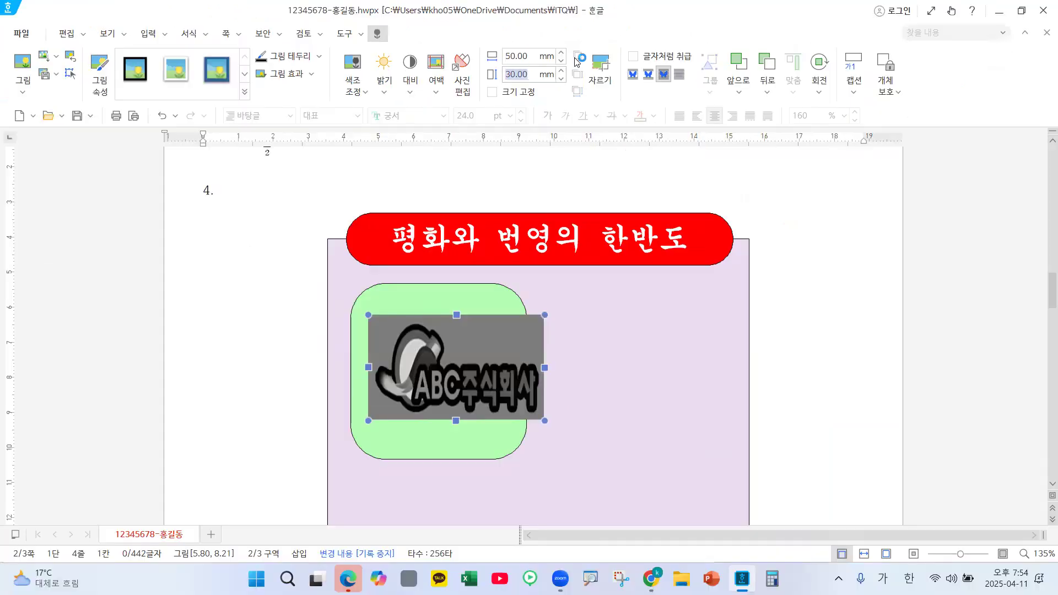
type("40")
key("Return")
Resize the logo picture to 55 mm wide and 35 mm high
left_click(523, 59)
type("55")
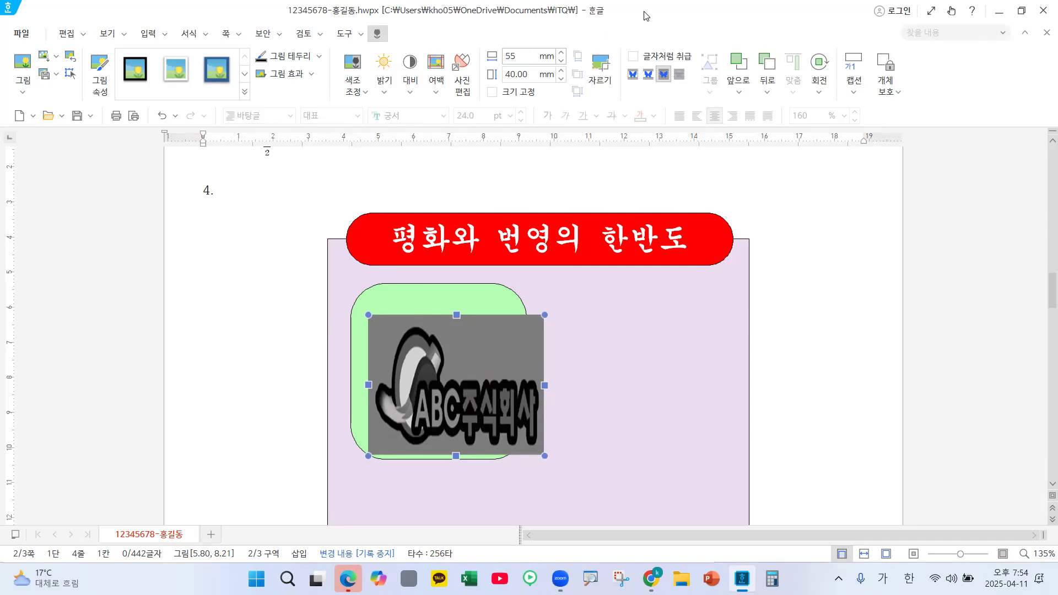
key("Tab")
type("35")
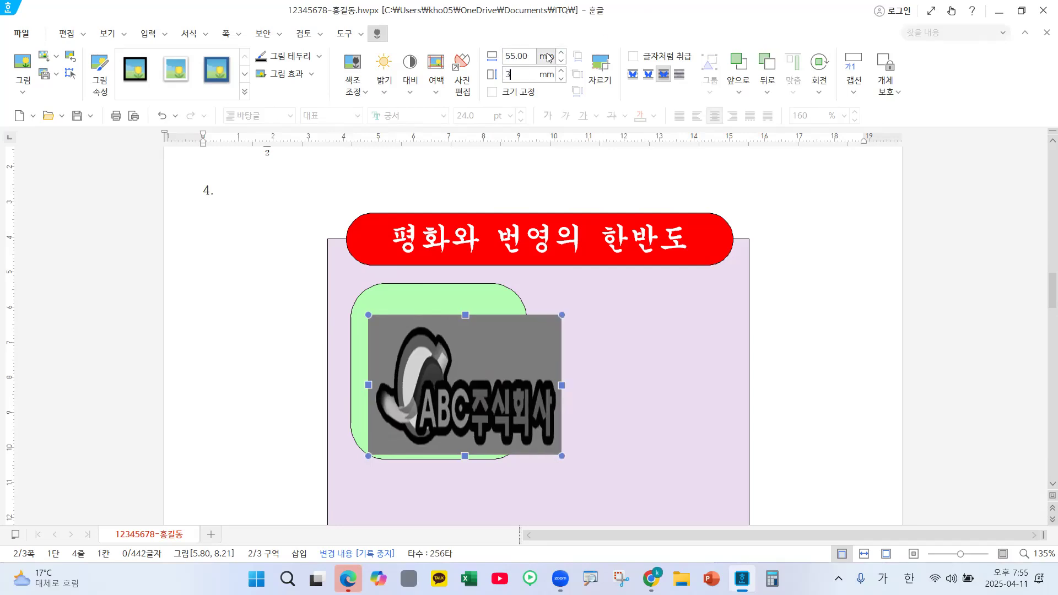
key("ctrl+1")
left_click(544, 64)
left_click_drag(544, 64, 524, 98)
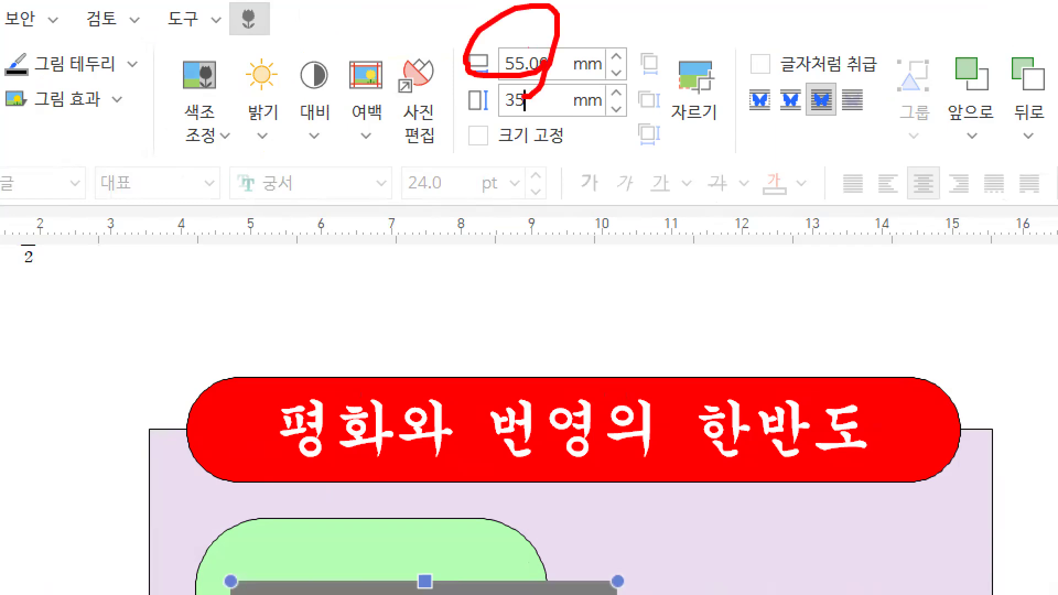
key("Escape")
key("Return")
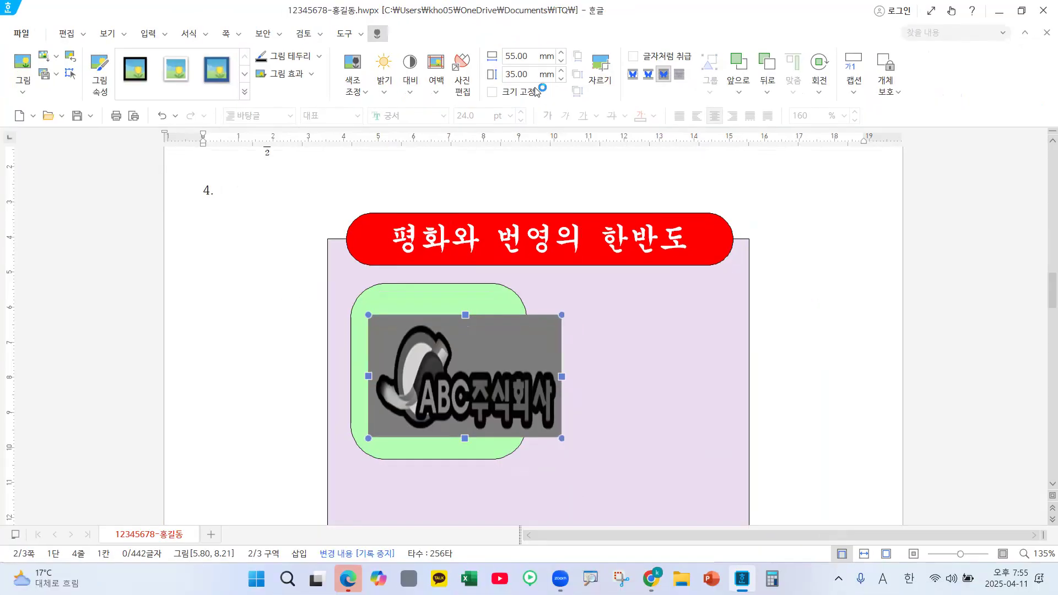
Set the logo picture to 40 mm wide and 30 mm high and turn its fixed size (크기 고정) on
left_click(520, 57)
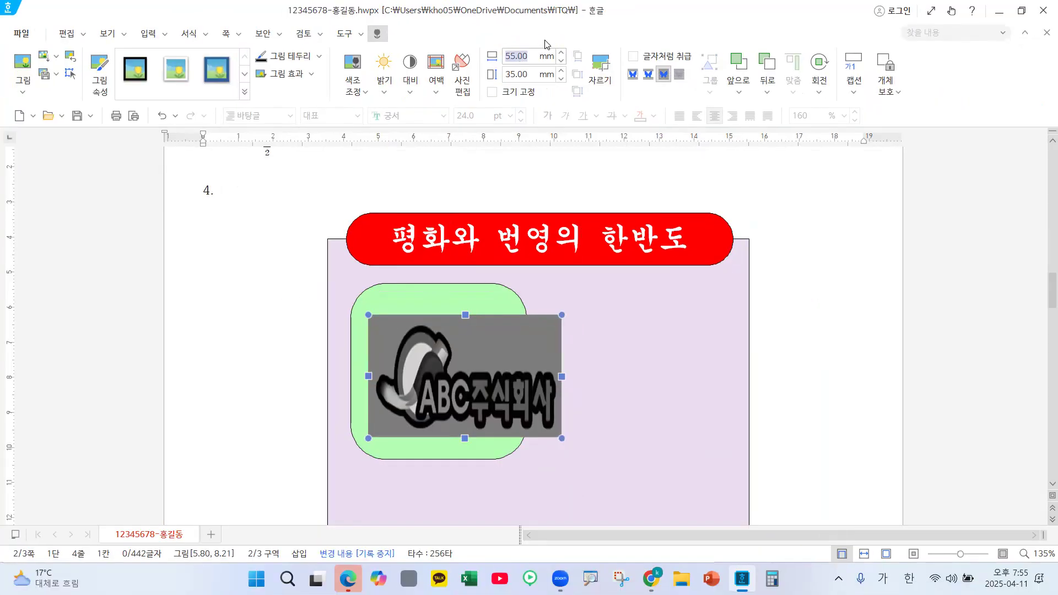
type("40")
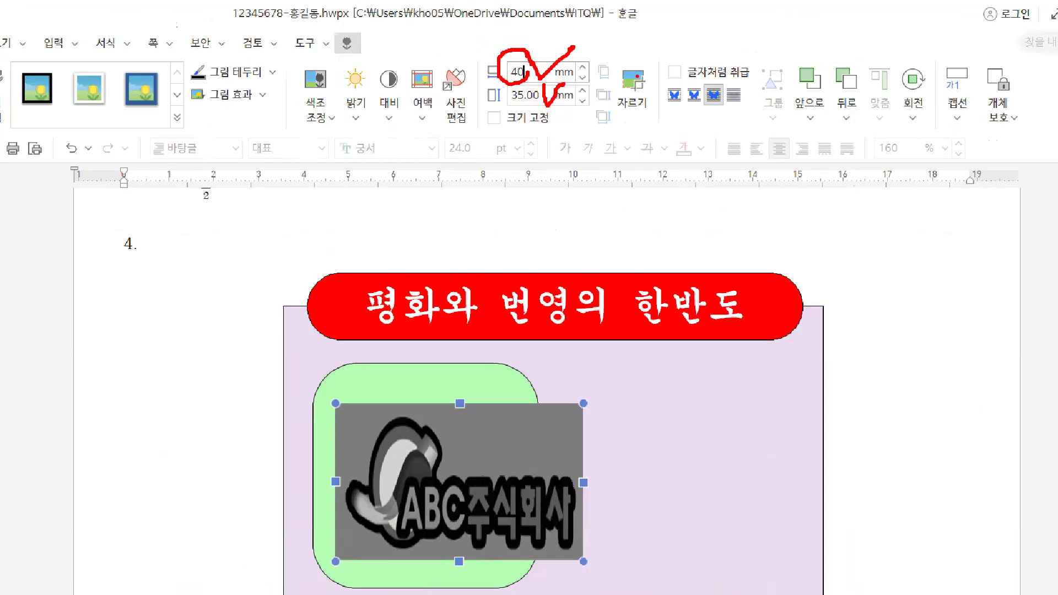
key("Return")
left_click(556, 72)
key("Tab")
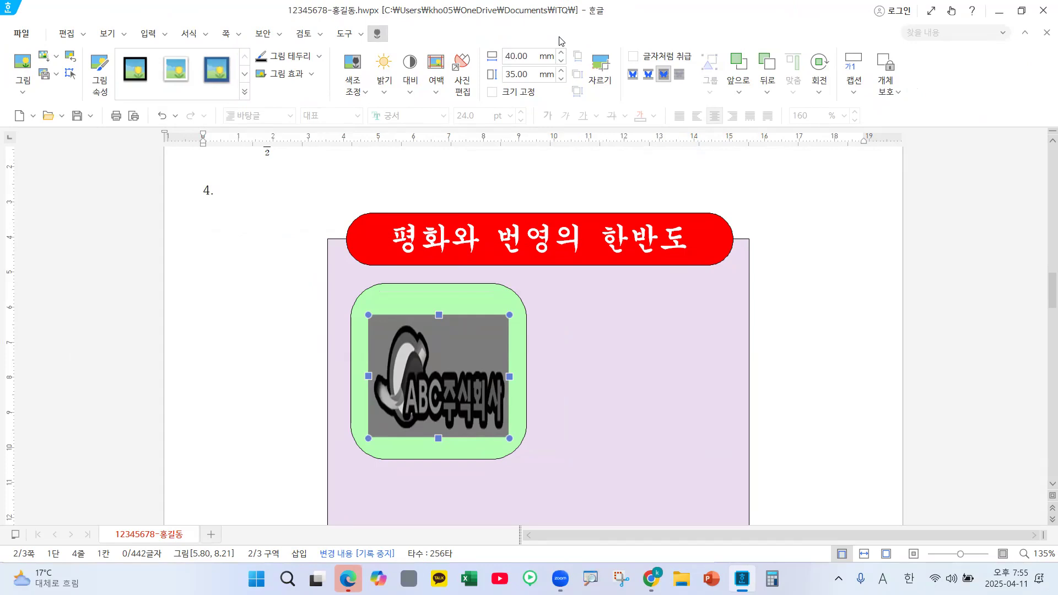
type("30")
key("Return")
left_click(493, 93)
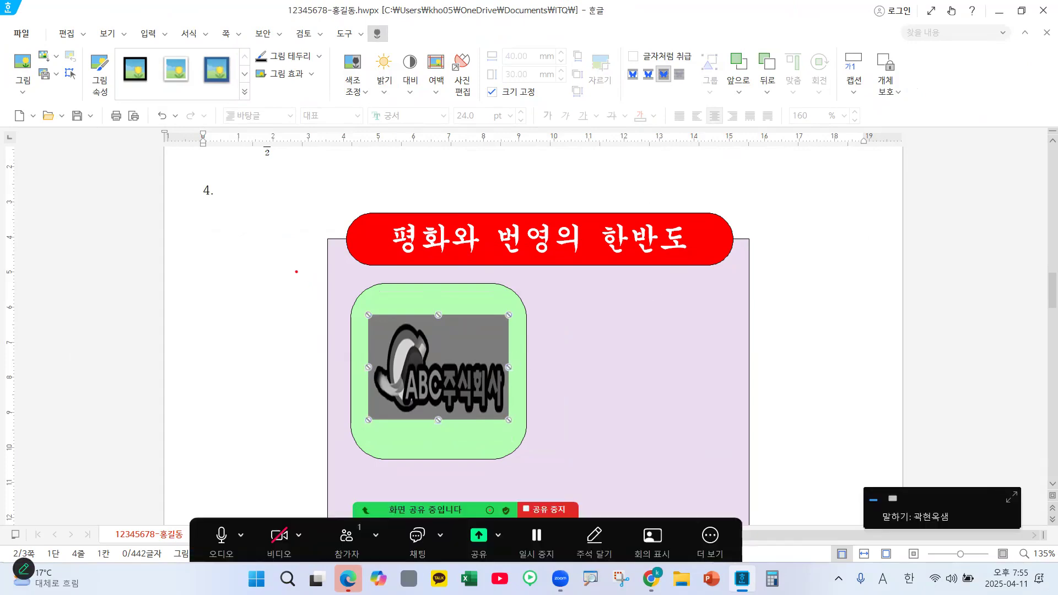
Save the document with the logo picture inside the green rounded square
left_click_drag(282, 251, 395, 337)
left_click_drag(387, 300, 392, 334)
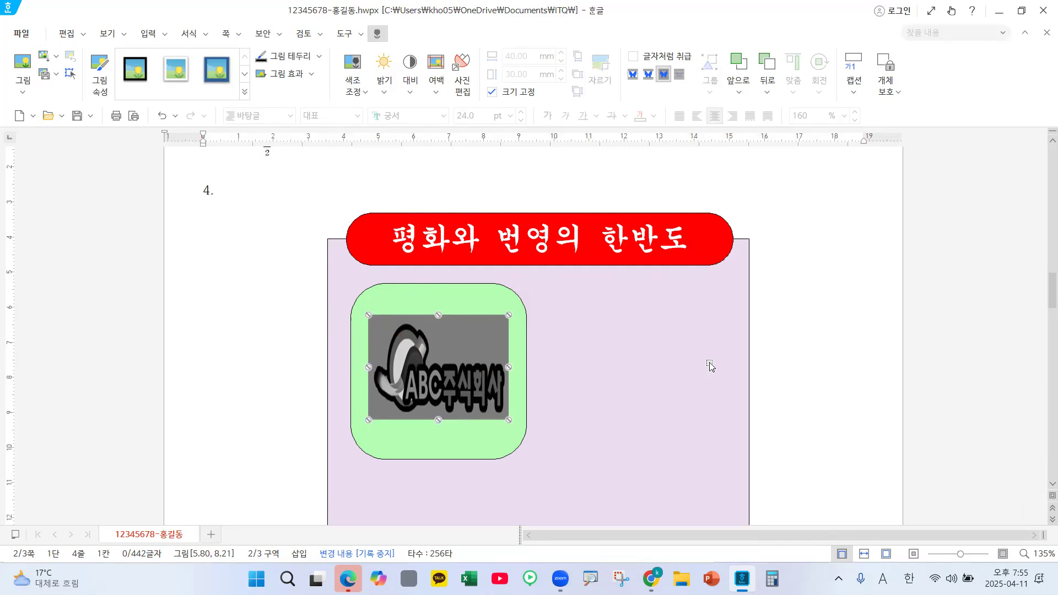
key("alt+s")
Start a new WordArt object (글맵시) with the text 평화공존공동번영
left_click(147, 37)
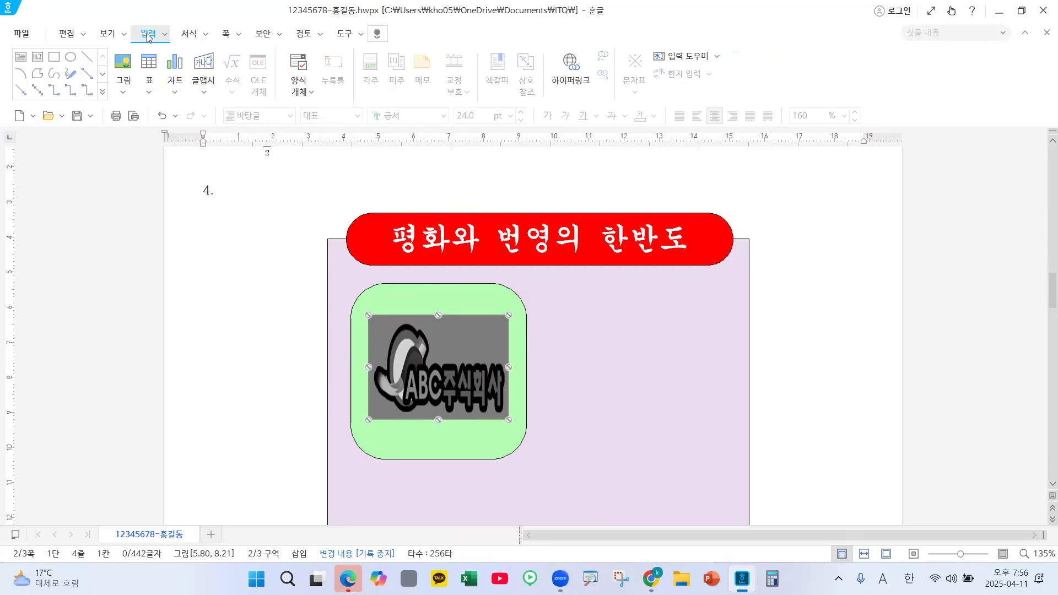
mouse_move(174, 46)
left_mouse_down()
mouse_move(159, 6)
mouse_move(141, 38)
left_mouse_up()
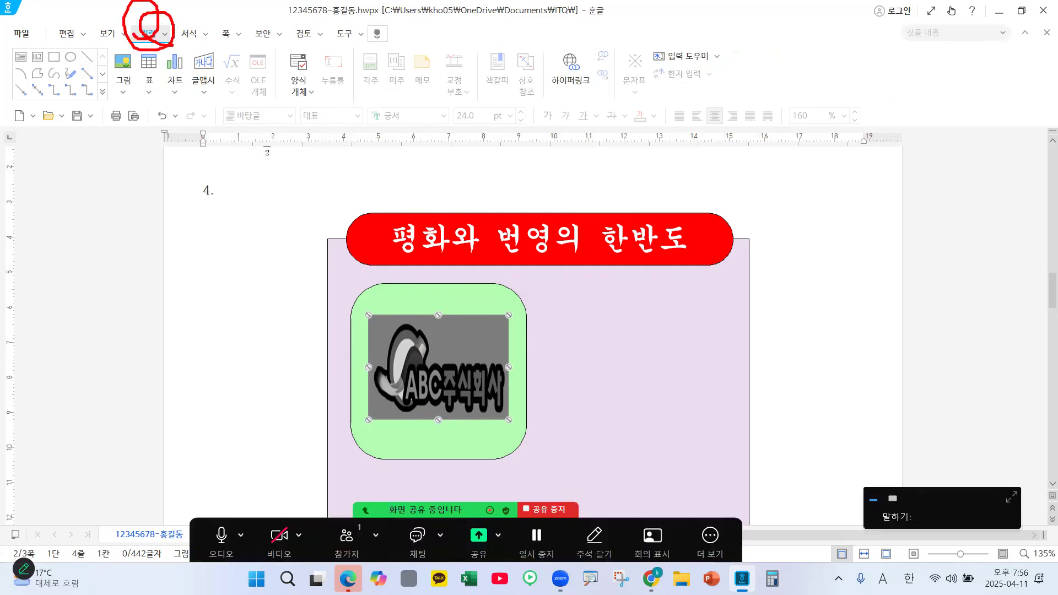
mouse_move(217, 91)
left_mouse_down()
mouse_move(190, 102)
mouse_move(220, 72)
mouse_move(175, 77)
mouse_move(198, 44)
left_mouse_up()
key("Escape")
key("ctrl+1")
left_click(212, 75)
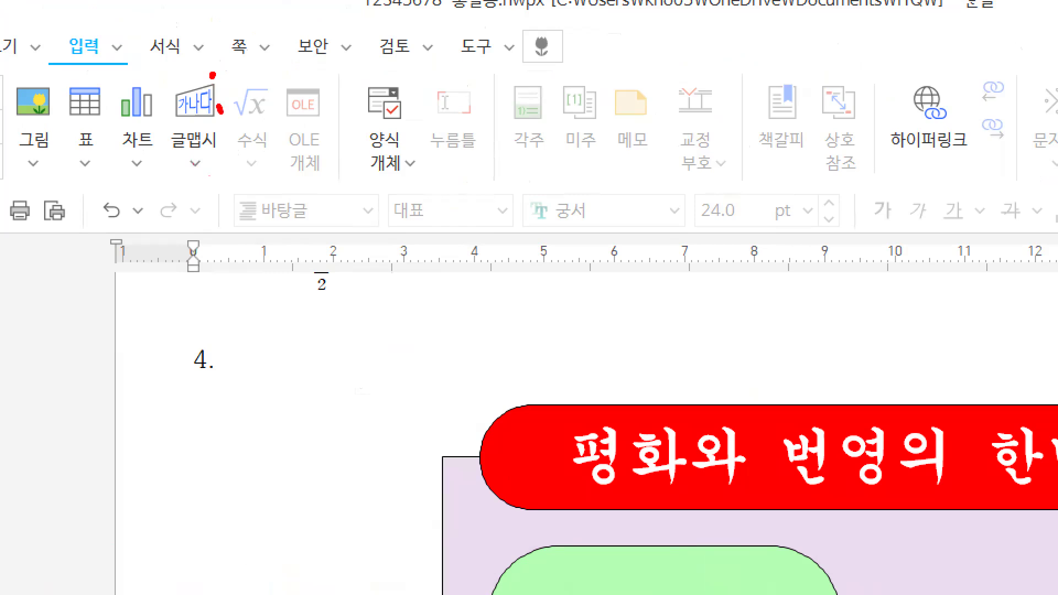
left_click_drag(219, 108, 243, 98)
key("Escape")
left_click(205, 64)
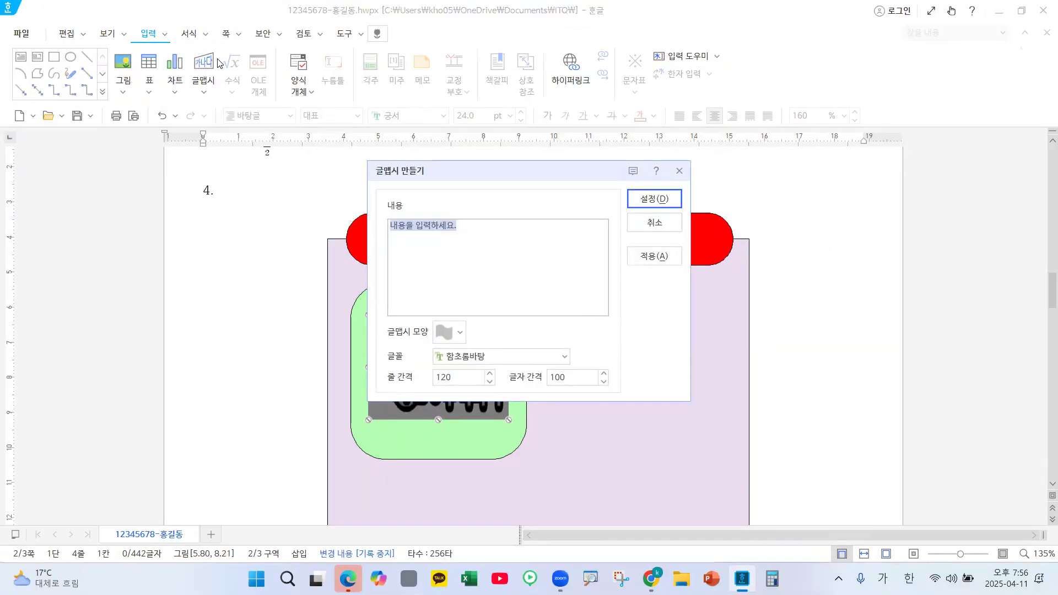
type("평화고")
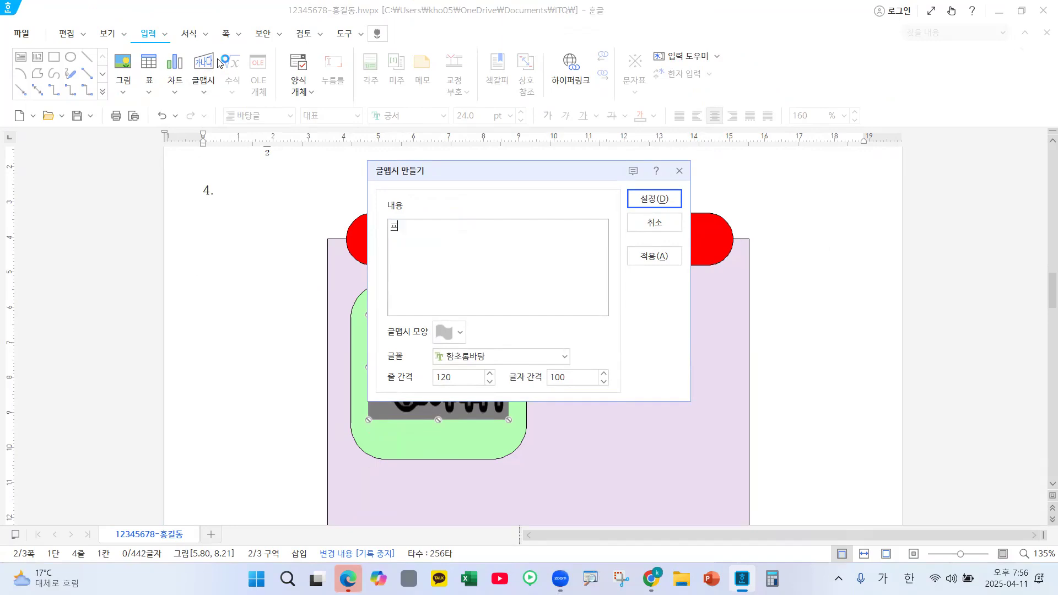
type("존공도체")
key("BackSpace")
key("BackSpace")
type("번영")
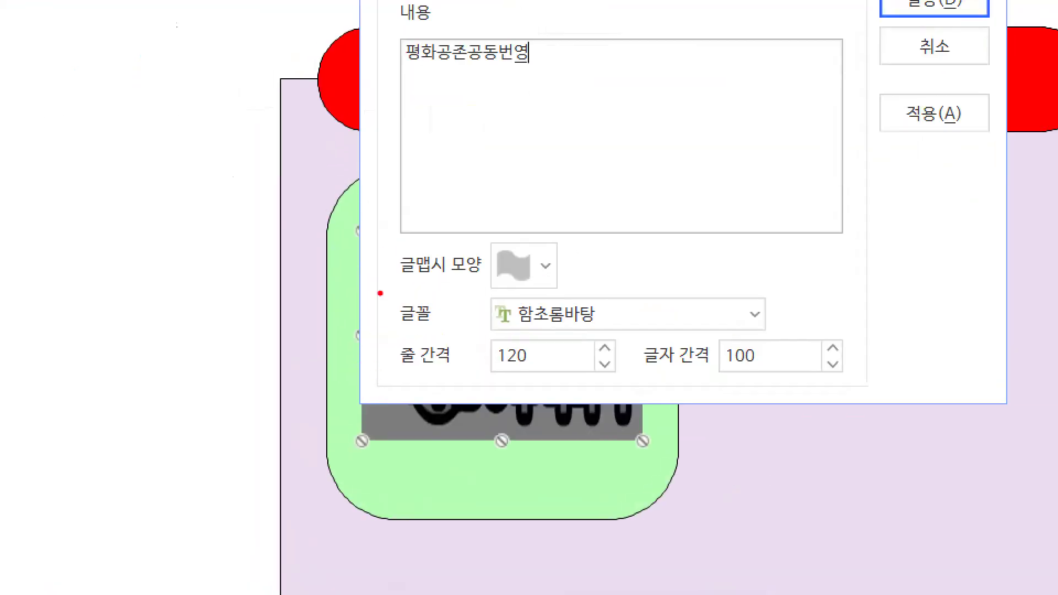
Give the WordArt the upward-pointing chevron shape in the third row of the shape choices (글맵시 모양)
left_click_drag(374, 220, 574, 316)
mouse_move(572, 276)
left_mouse_down()
mouse_move(528, 224)
mouse_move(545, 294)
left_mouse_up()
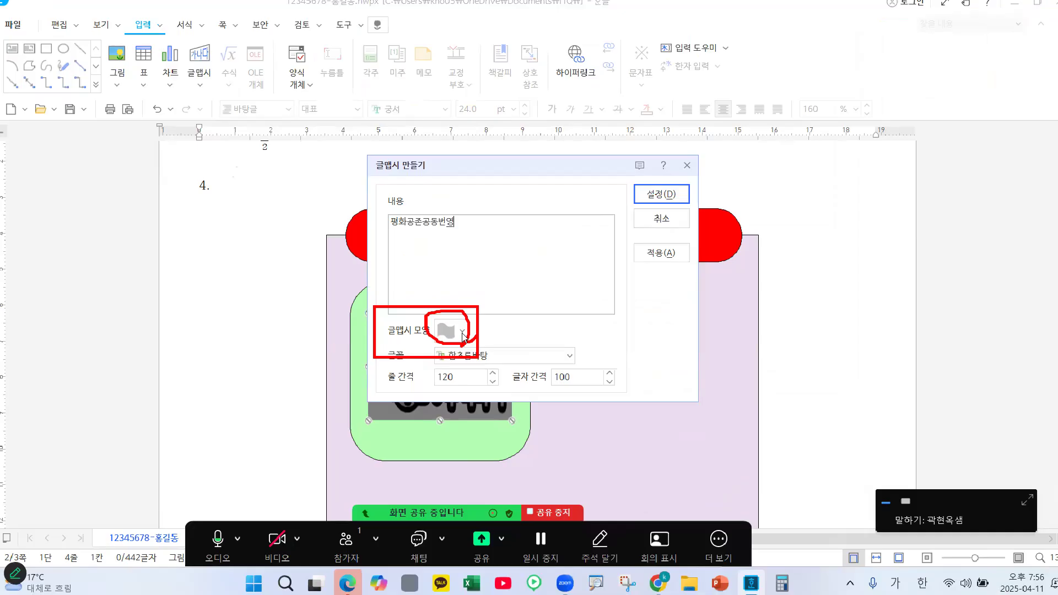
left_click(544, 266)
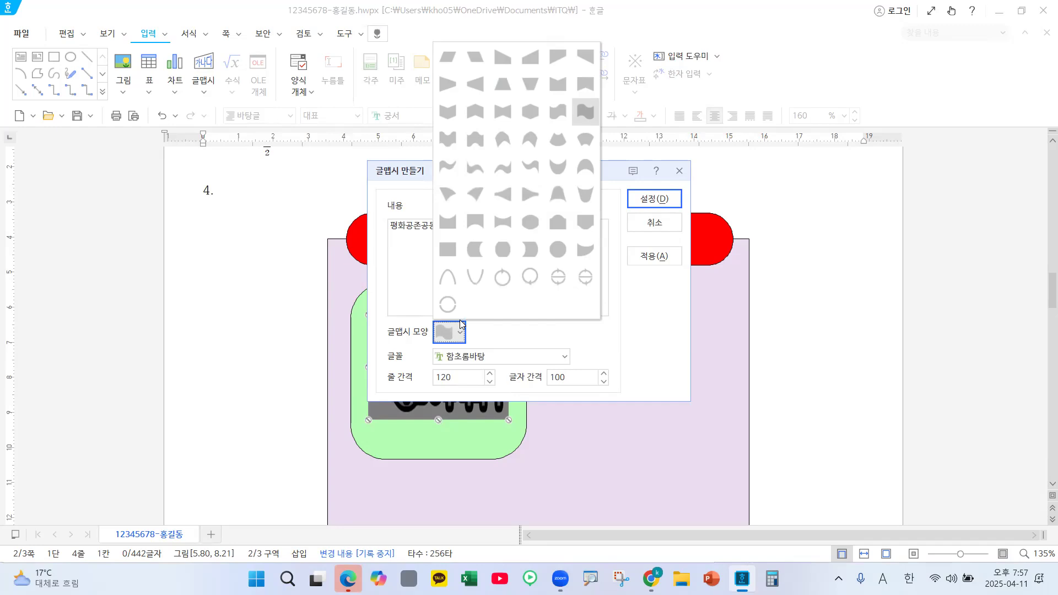
key("ctrl+1")
left_click(480, 113)
mouse_move(487, 142)
left_mouse_down()
mouse_move(451, 135)
mouse_move(478, 133)
left_mouse_up()
left_click_drag(406, 79, 440, 92)
key("Escape")
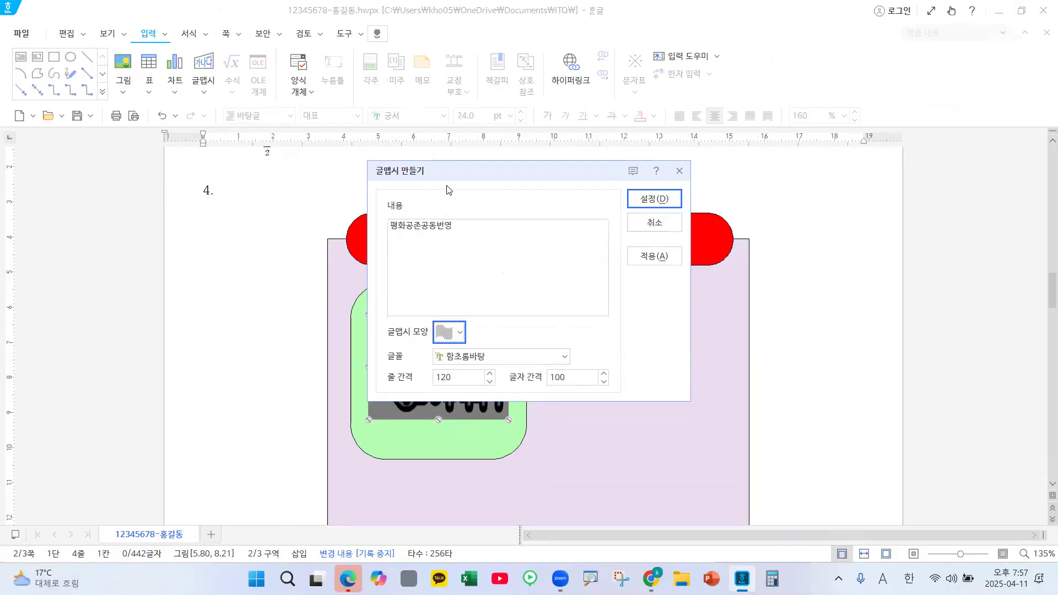
left_click(457, 333)
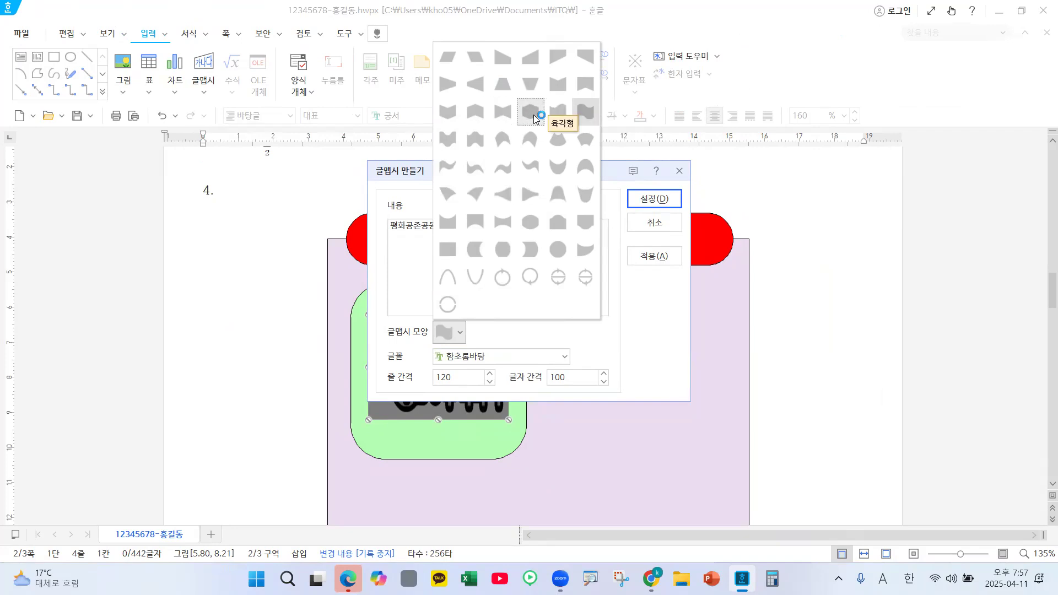
left_click(477, 111)
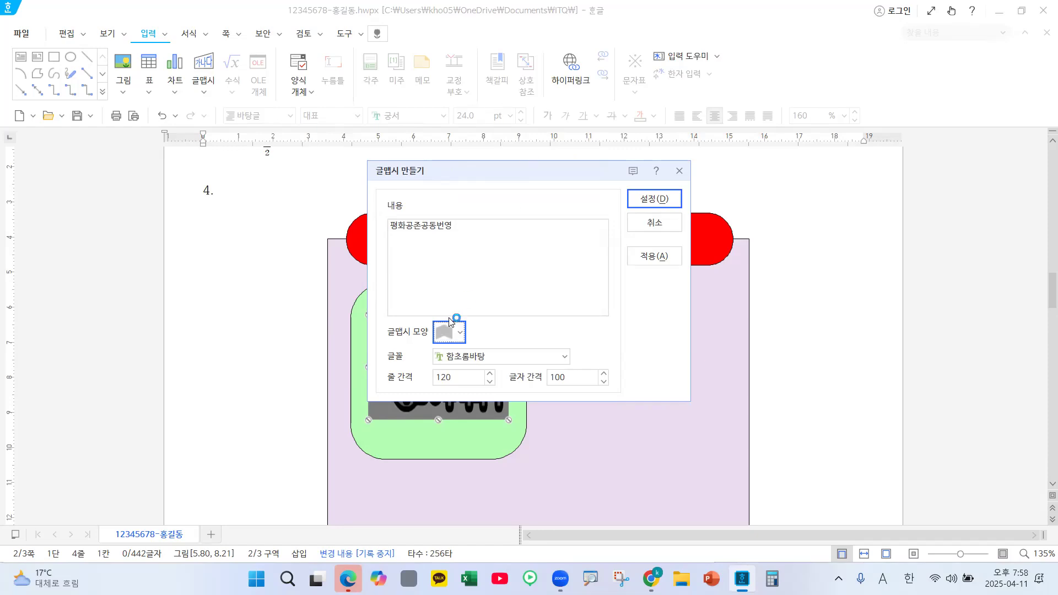
Set the WordArt font to 돋움 and insert the WordArt into the document
left_click(565, 357)
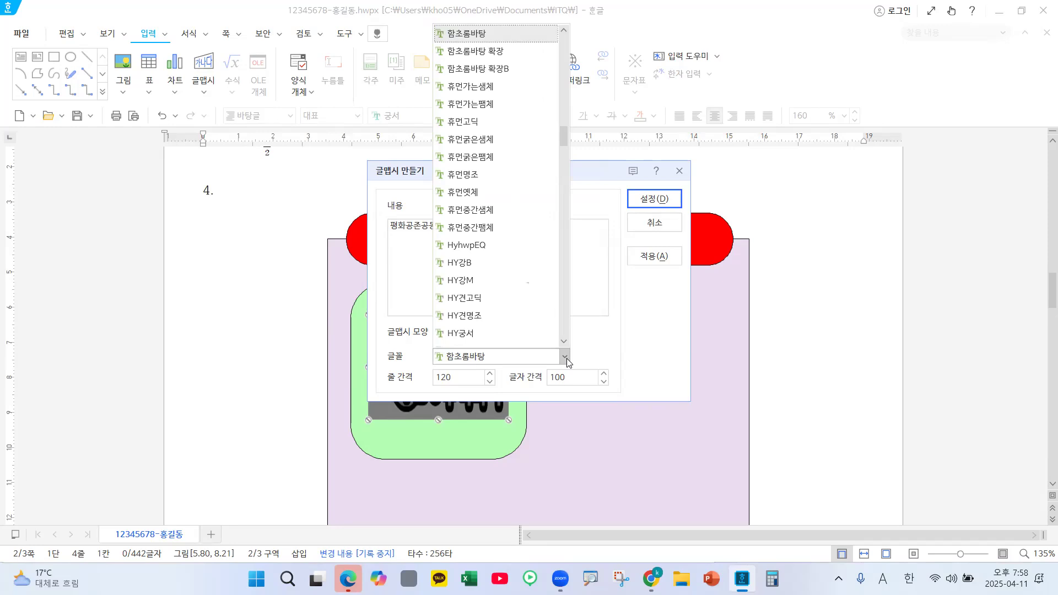
left_click_drag(564, 135, 565, 33)
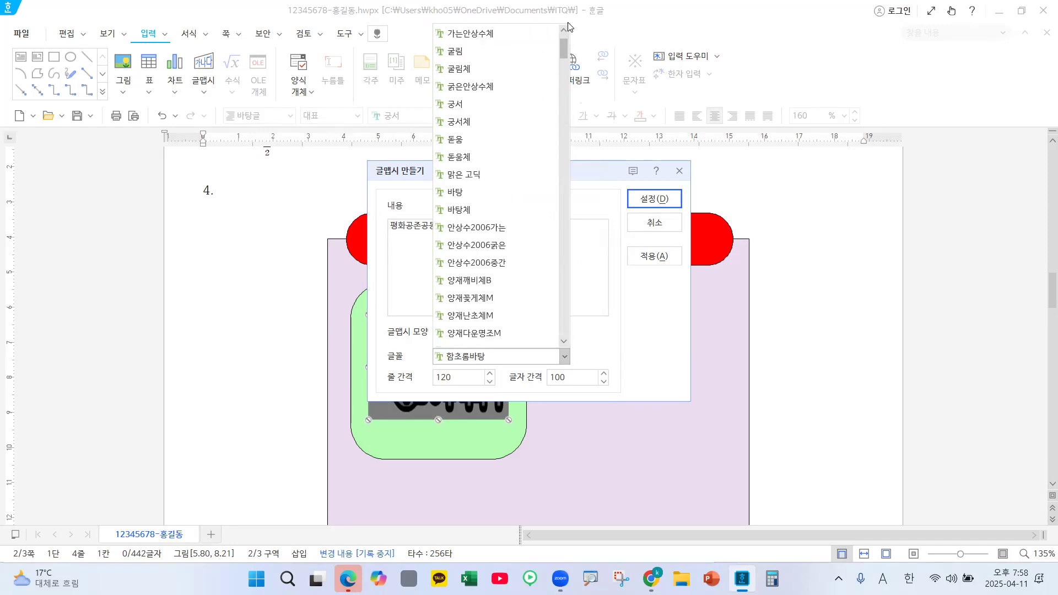
left_click(461, 141)
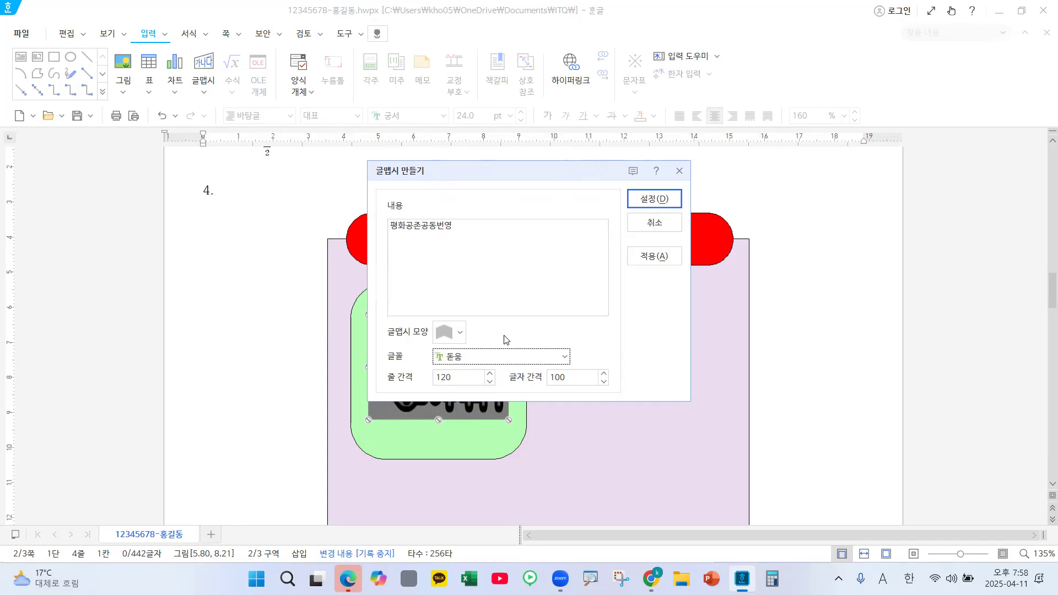
left_click(654, 199)
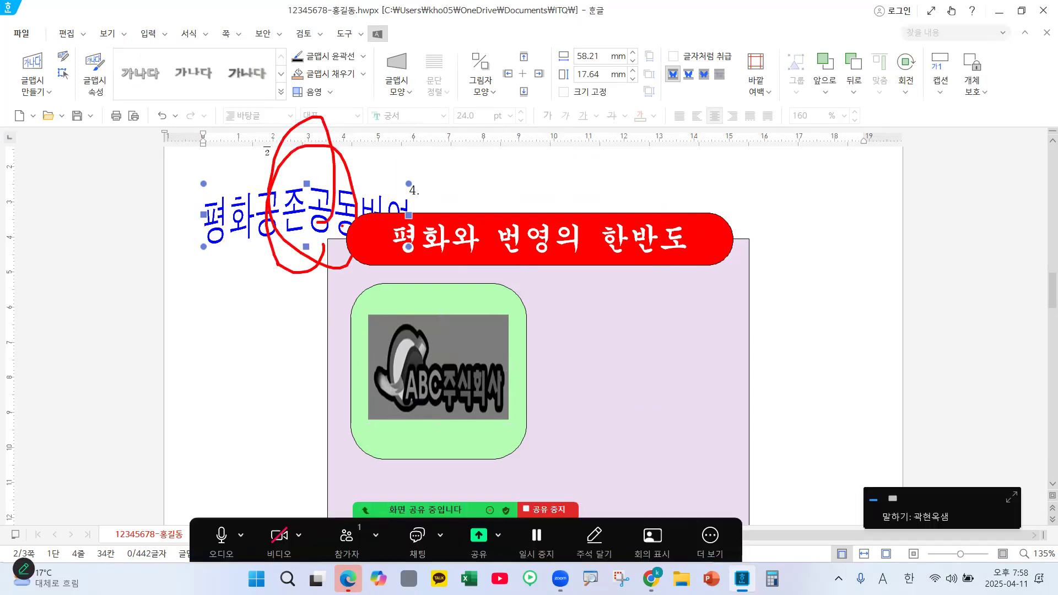
Place the blue WordArt in front of the text and move it onto the purple background, beside the green rounded square
key("Escape")
left_click_drag(304, 211, 304, 253)
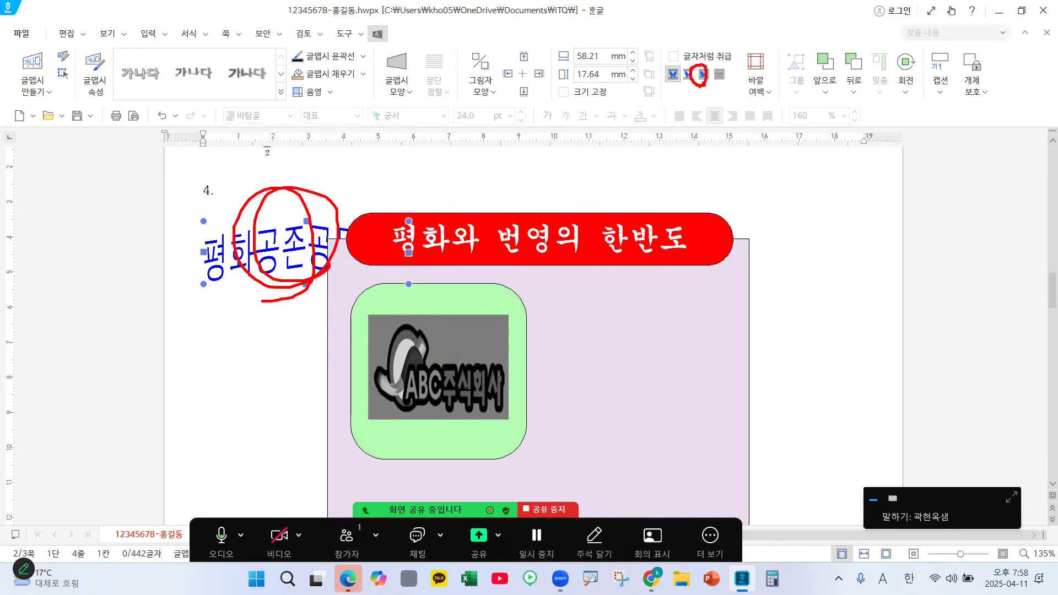
left_click(705, 75)
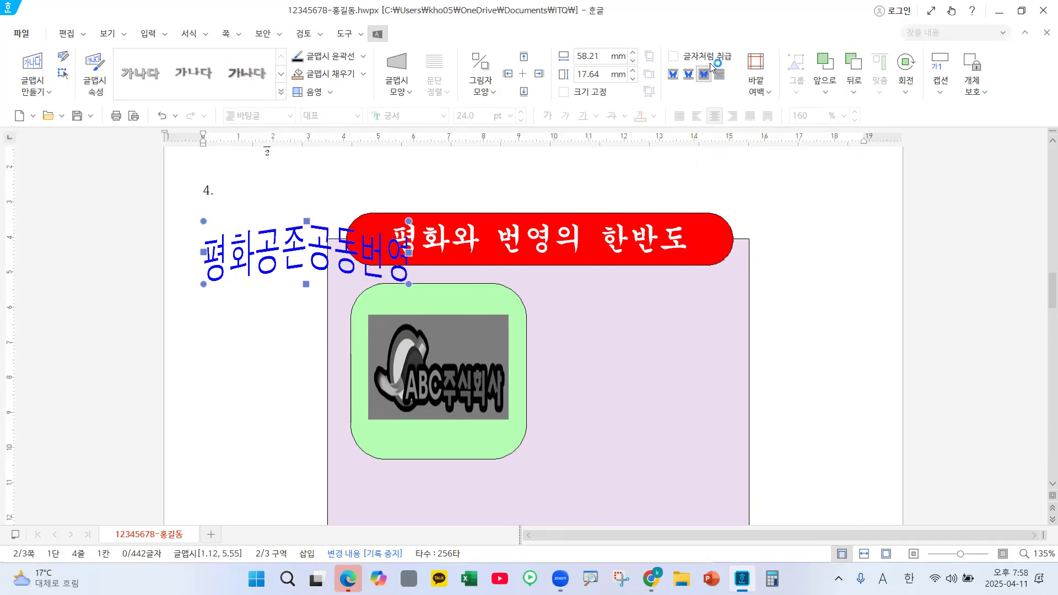
left_click_drag(297, 254, 580, 365)
mouse_move(647, 419)
left_mouse_down()
mouse_move(539, 330)
mouse_move(603, 472)
left_mouse_up()
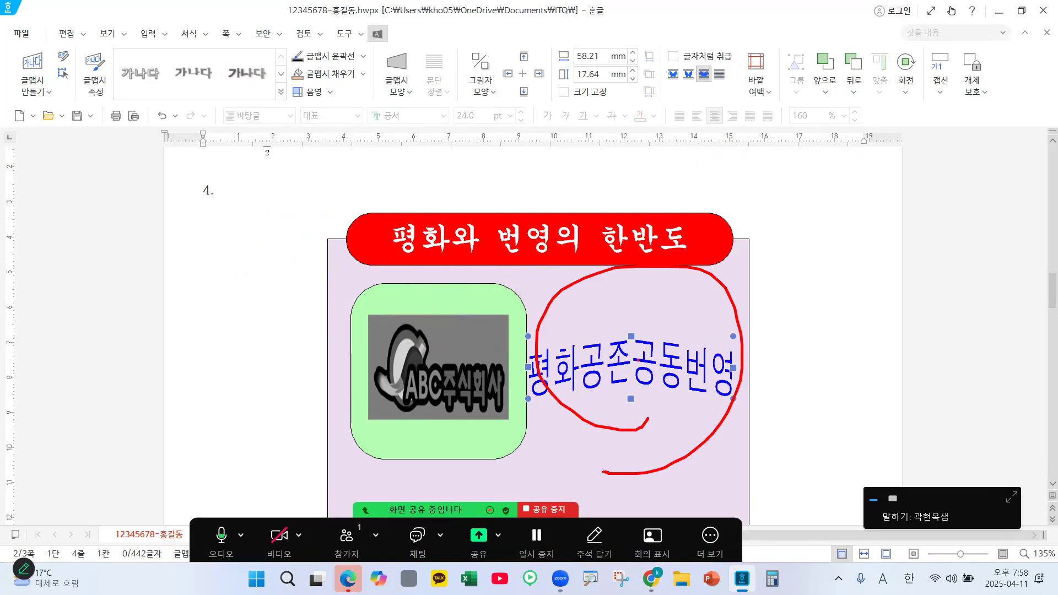
mouse_move(590, 81)
left_mouse_down()
mouse_move(520, 61)
mouse_move(584, 88)
mouse_move(572, 72)
mouse_move(578, 38)
left_mouse_up()
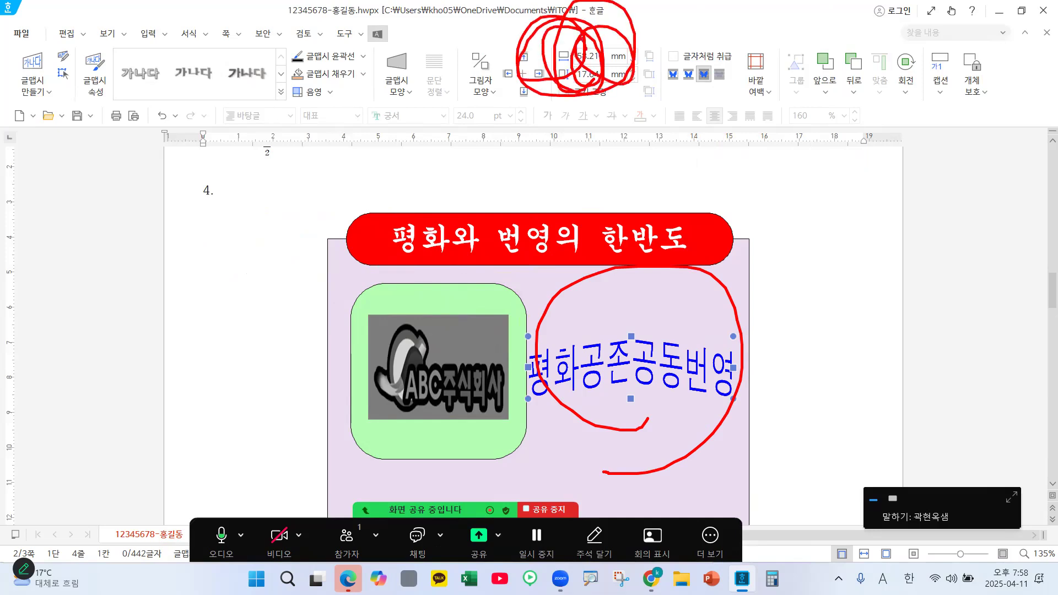
key("Escape")
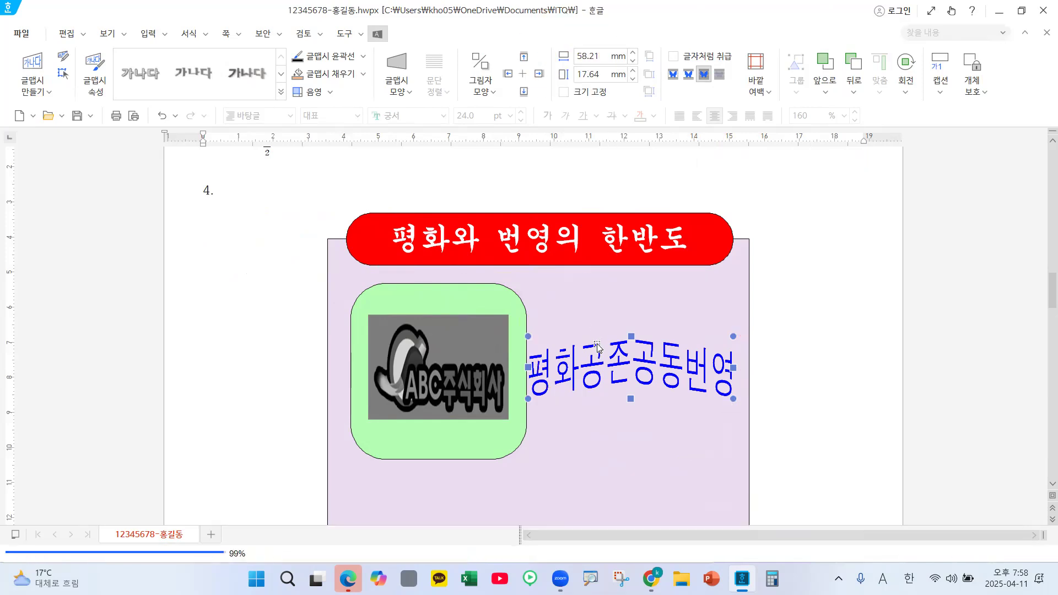
key("ctrl+2")
left_click_drag(594, 345, 583, 320)
mouse_move(631, 409)
left_mouse_down()
mouse_move(611, 388)
mouse_move(653, 408)
left_mouse_up()
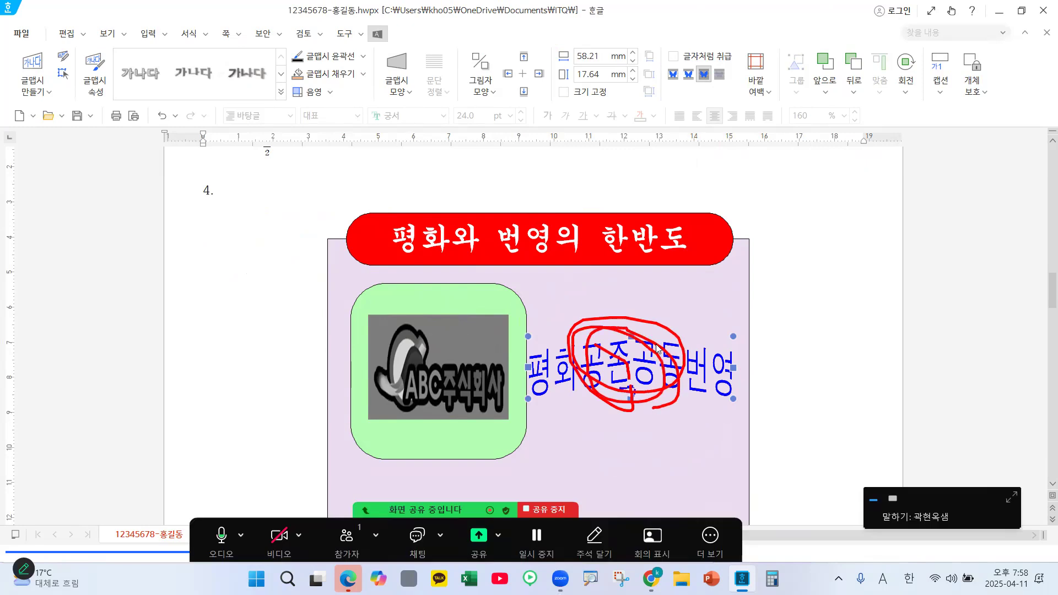
key("Escape")
key("ctrl+1")
left_click(626, 27)
mouse_move(631, 59)
left_mouse_down()
mouse_move(505, 196)
mouse_move(578, 129)
left_mouse_up()
mouse_move(544, 62)
left_mouse_down()
mouse_move(584, 112)
mouse_move(540, 86)
left_mouse_up()
mouse_move(545, 64)
left_mouse_down()
mouse_move(638, 68)
mouse_move(620, 87)
left_mouse_up()
left_click_drag(521, 154, 626, 208)
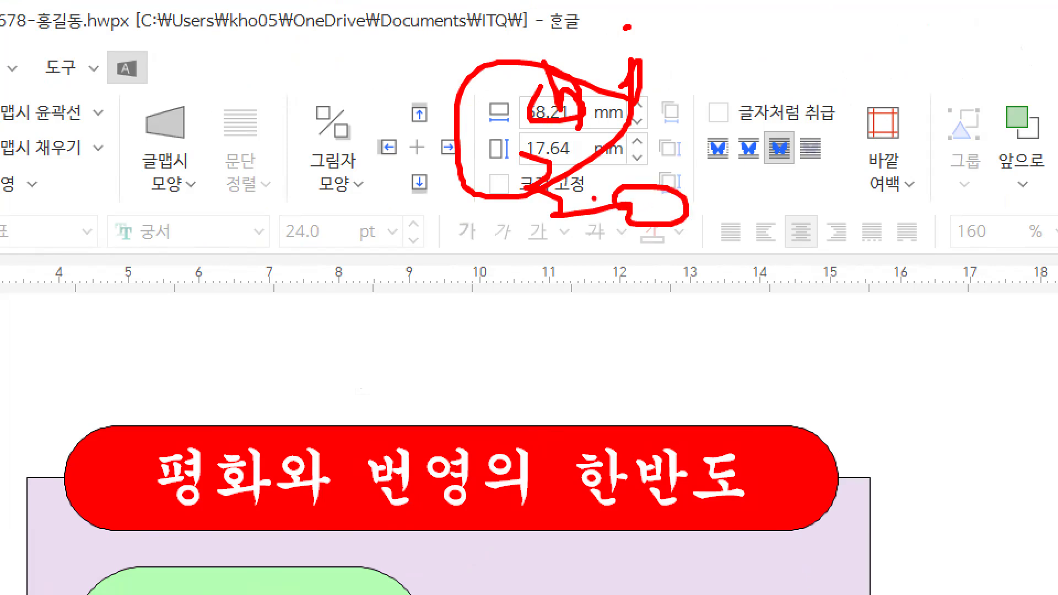
left_click_drag(422, 169, 551, 107)
key("Escape")
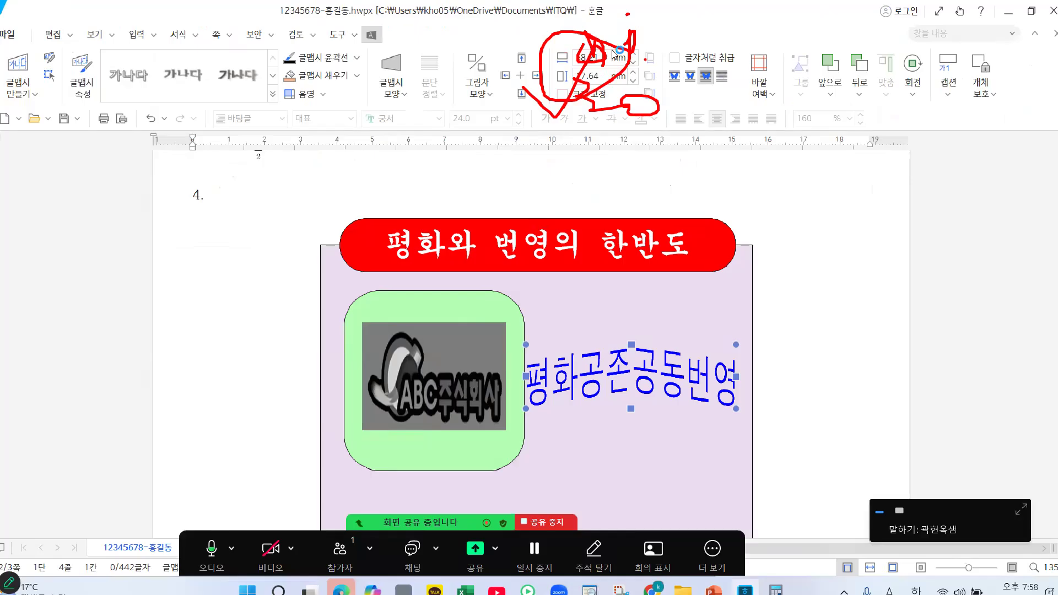
Set the WordArt to 50 mm wide and 30 mm high, fix its size (크기 고정), and center it vertically beside the logo
type("50")
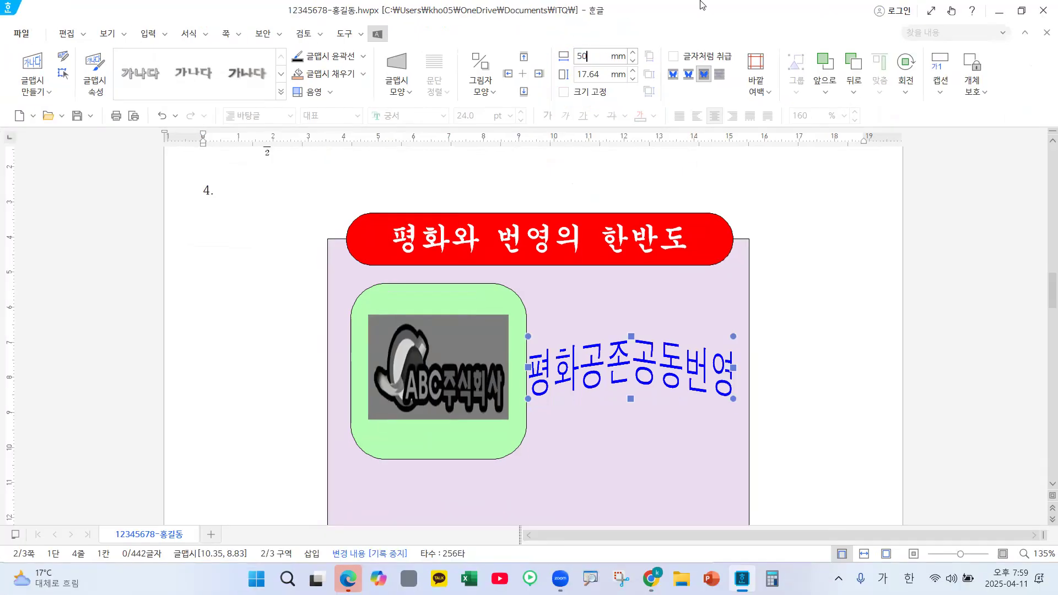
key("Return")
key("Tab")
type("30")
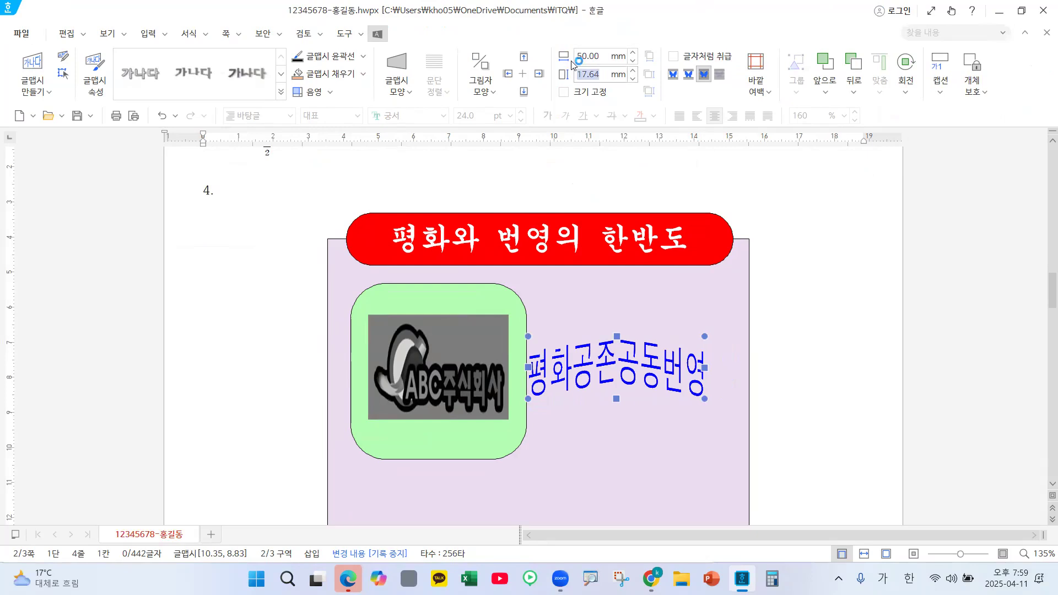
key("Return")
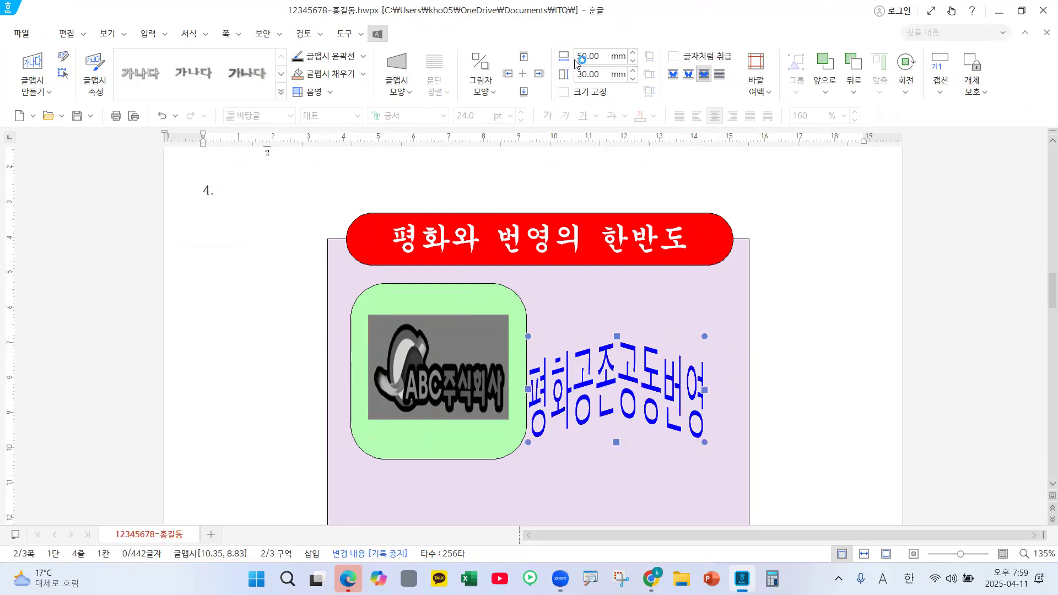
left_click(563, 92)
left_click_drag(605, 381, 628, 362)
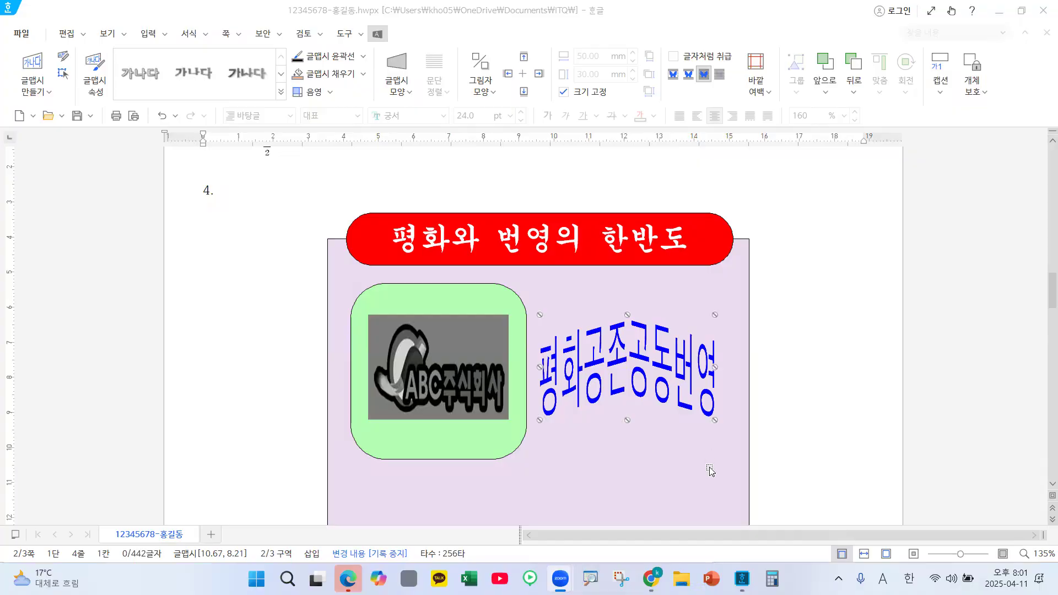
Try a red fill on the WordArt and undo it
mouse_move(707, 392)
left_mouse_down()
mouse_move(637, 303)
mouse_move(616, 326)
mouse_move(643, 403)
left_mouse_up()
key("Escape")
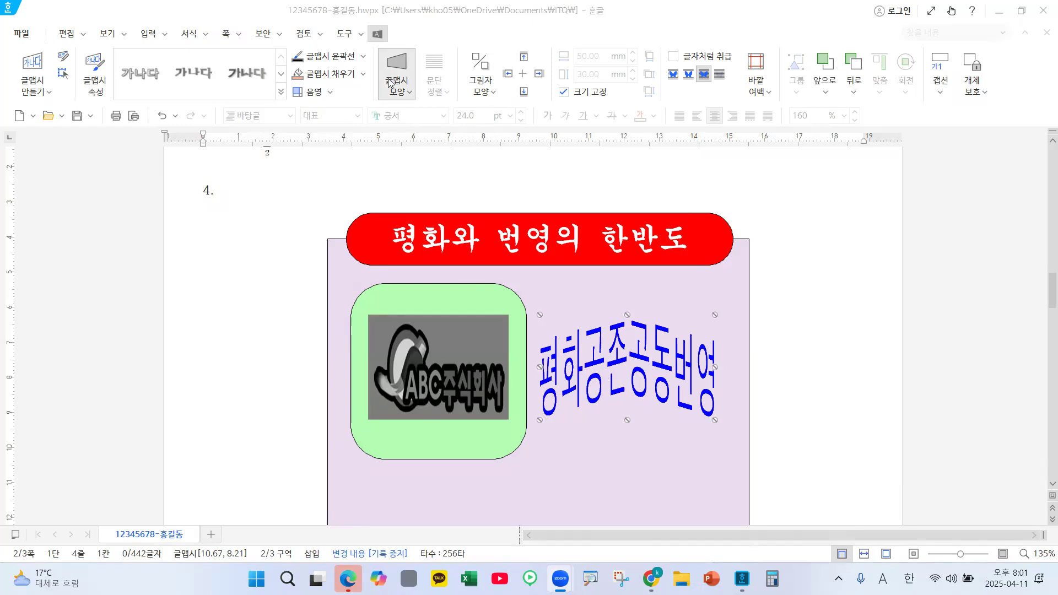
left_click(364, 68)
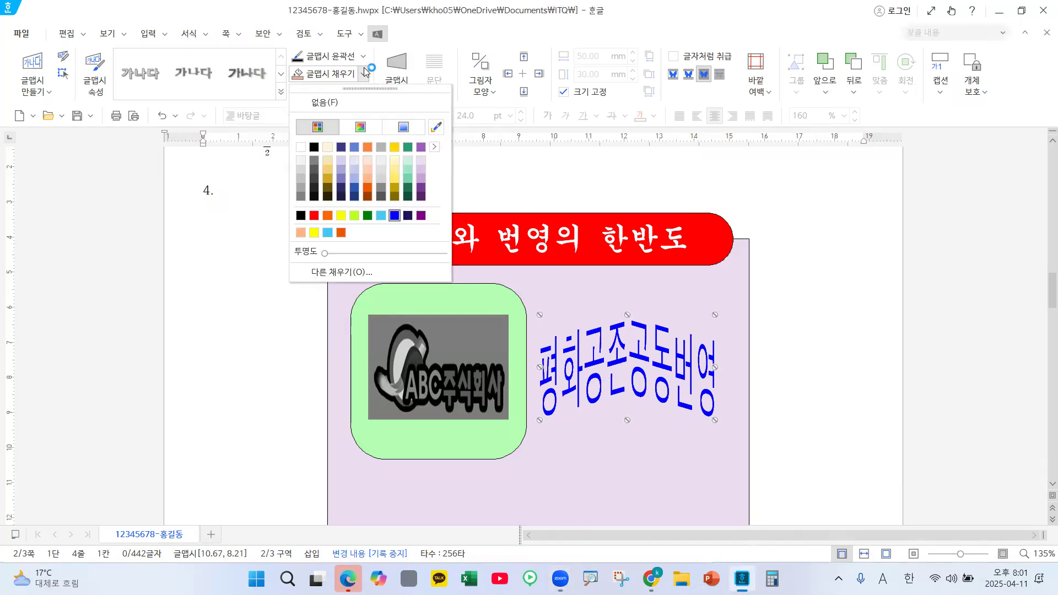
left_click(314, 215)
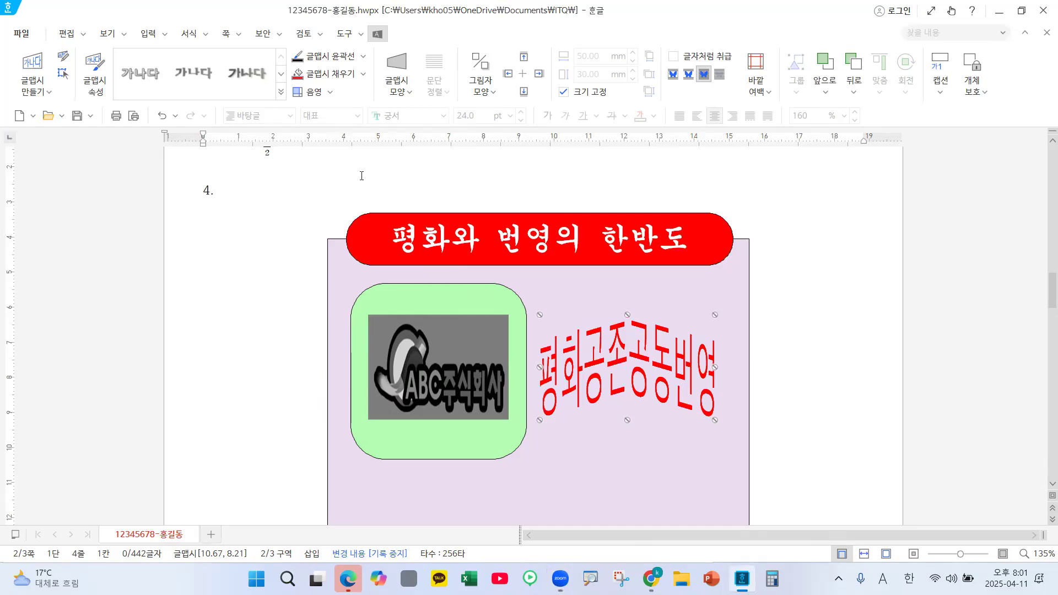
key("ctrl+z")
mouse_move(626, 372)
left_mouse_down()
mouse_move(637, 372)
mouse_move(629, 329)
mouse_move(621, 415)
left_mouse_up()
key("ctrl+2")
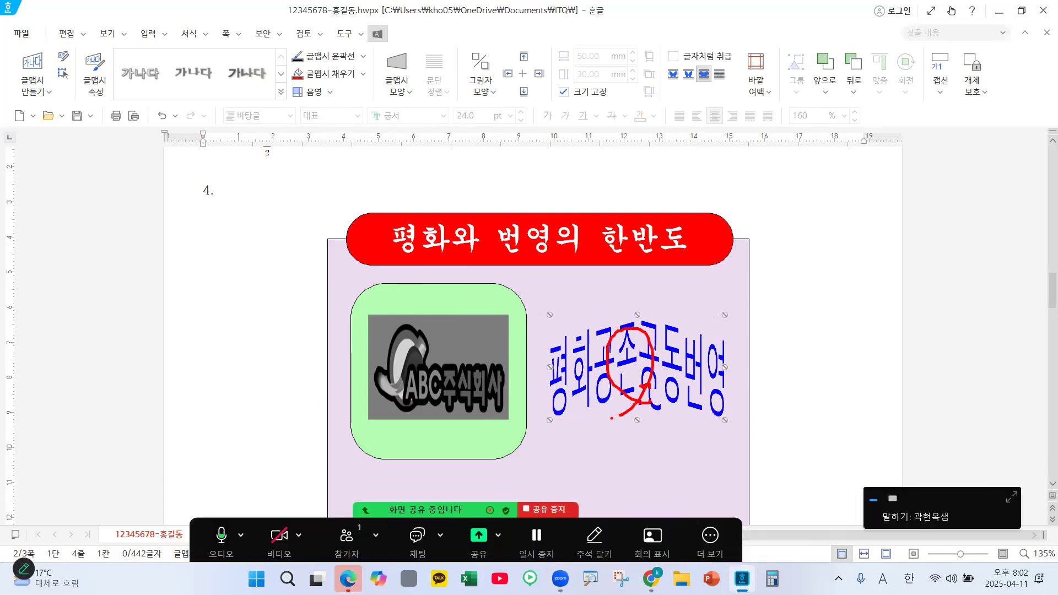
left_click_drag(337, 78, 337, 87)
mouse_move(582, 93)
left_mouse_down()
mouse_move(591, 55)
mouse_move(575, 110)
left_mouse_up()
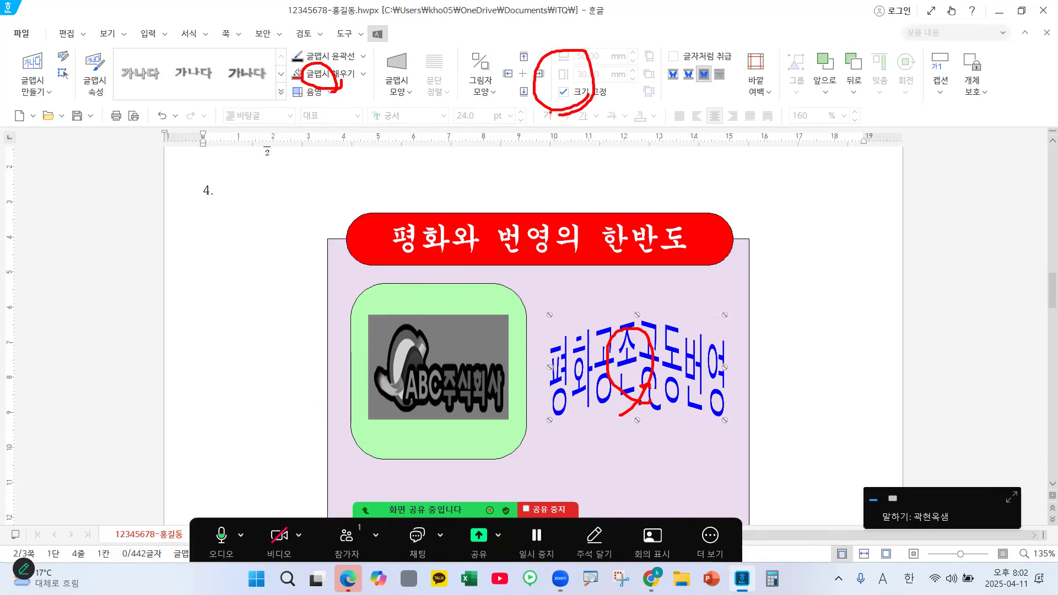
key("Escape")
key("ctrl+2")
left_click_drag(595, 324, 628, 354)
key("Escape")
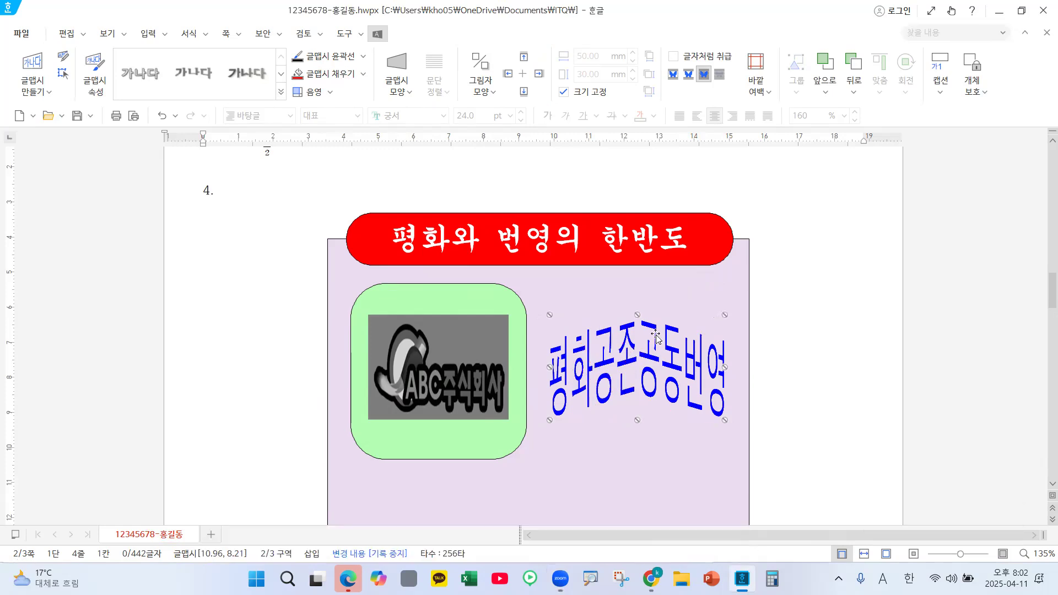
Examine the WordArt's size, shape and font settings in its object properties (개체 속성)
double_click(652, 340)
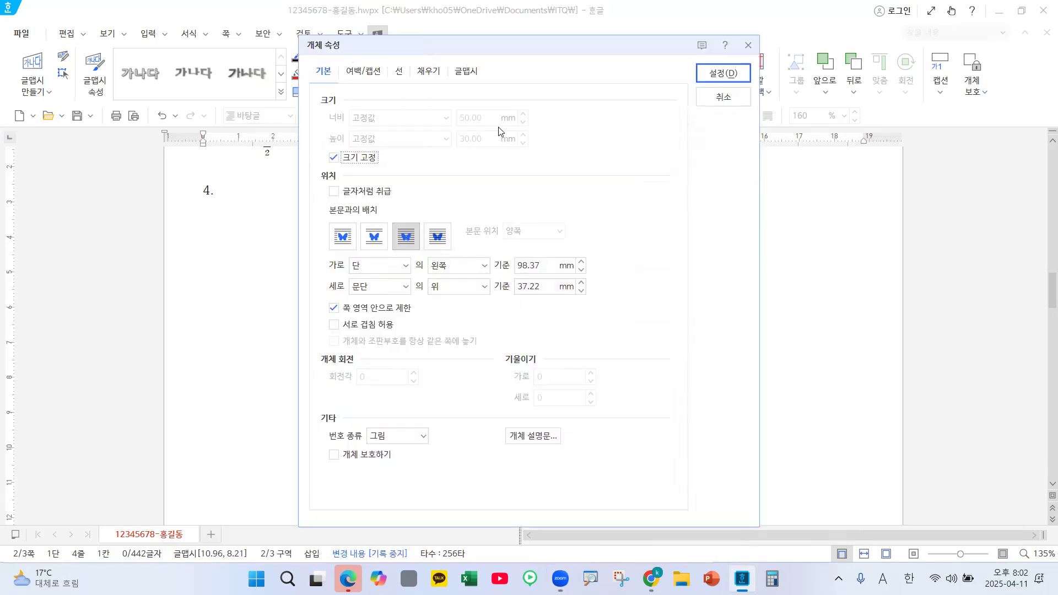
left_click_drag(416, 69, 435, 83)
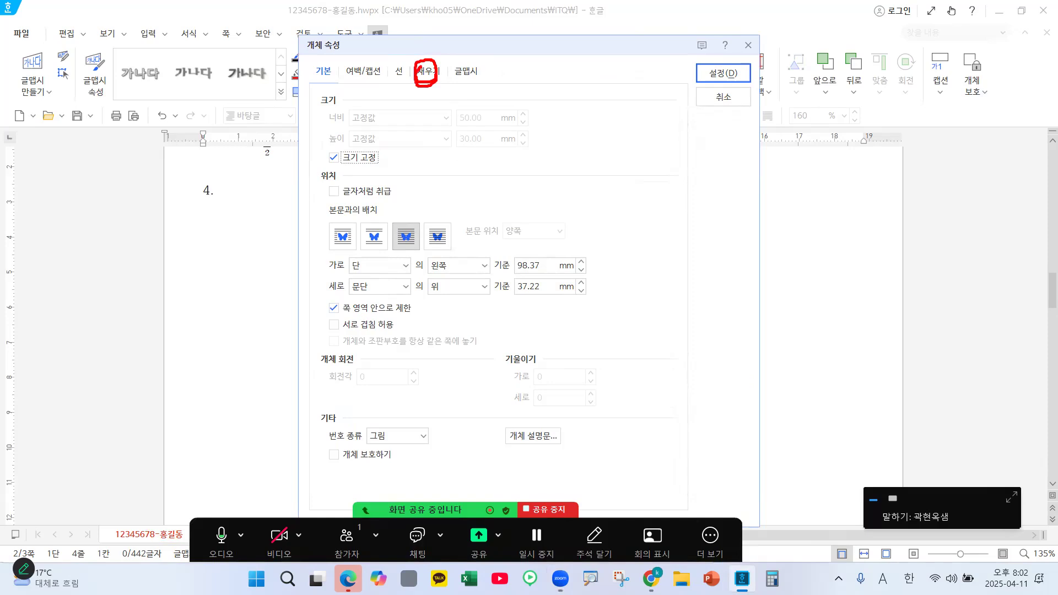
mouse_move(353, 82)
left_mouse_down()
mouse_move(318, 60)
mouse_move(322, 101)
left_mouse_up()
mouse_move(482, 144)
left_mouse_down()
mouse_move(448, 149)
mouse_move(465, 156)
left_mouse_up()
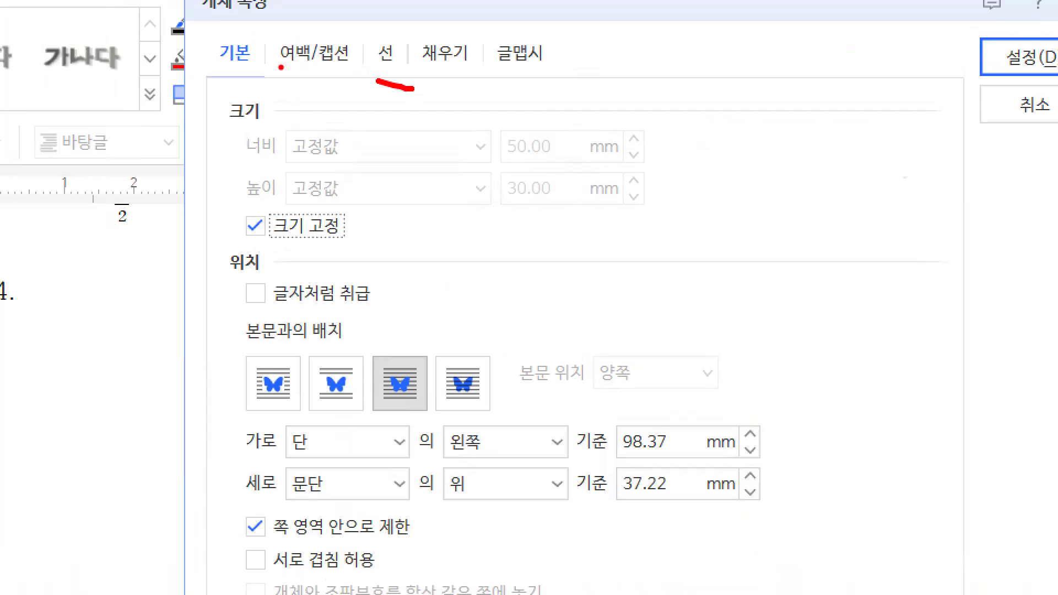
left_click_drag(328, 59, 329, 89)
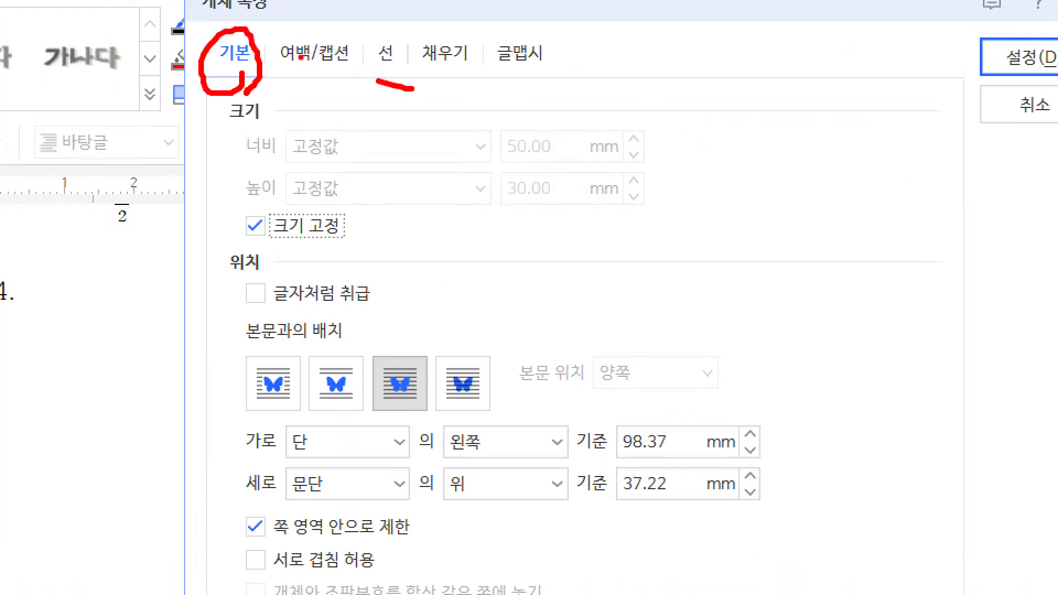
left_click_drag(251, 71, 272, 37)
mouse_move(530, 186)
left_mouse_down()
mouse_move(517, 183)
mouse_move(551, 166)
mouse_move(517, 217)
mouse_move(508, 183)
left_mouse_up()
left_click_drag(435, 28, 480, 25)
mouse_move(444, 85)
left_mouse_down()
mouse_move(404, 64)
mouse_move(442, 90)
left_mouse_up()
mouse_move(502, 40)
left_mouse_down()
mouse_move(553, 45)
mouse_move(549, 57)
left_mouse_up()
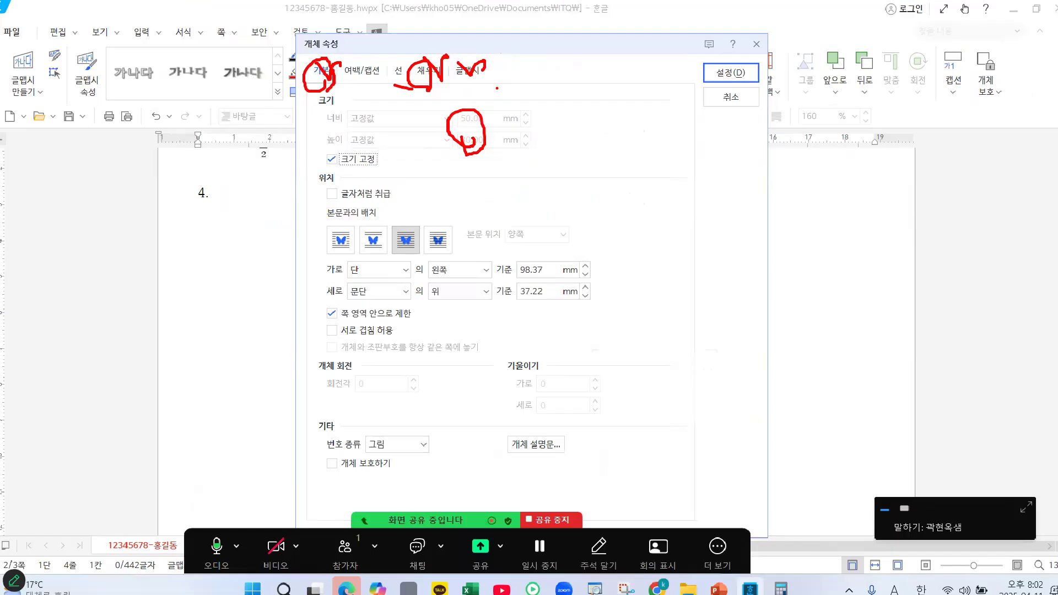
left_click(468, 71)
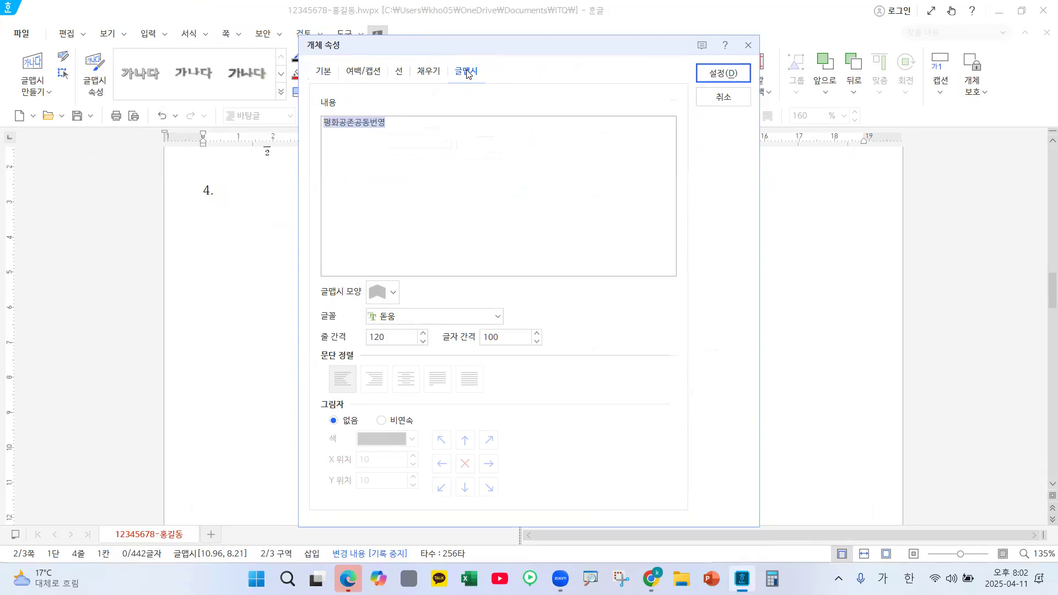
mouse_move(407, 135)
left_mouse_down()
mouse_move(400, 110)
mouse_move(375, 147)
mouse_move(347, 109)
mouse_move(401, 135)
left_mouse_up()
mouse_move(356, 274)
left_mouse_down()
mouse_move(407, 307)
mouse_move(359, 287)
mouse_move(406, 284)
mouse_move(382, 317)
mouse_move(401, 326)
left_mouse_up()
left_click(710, 73)
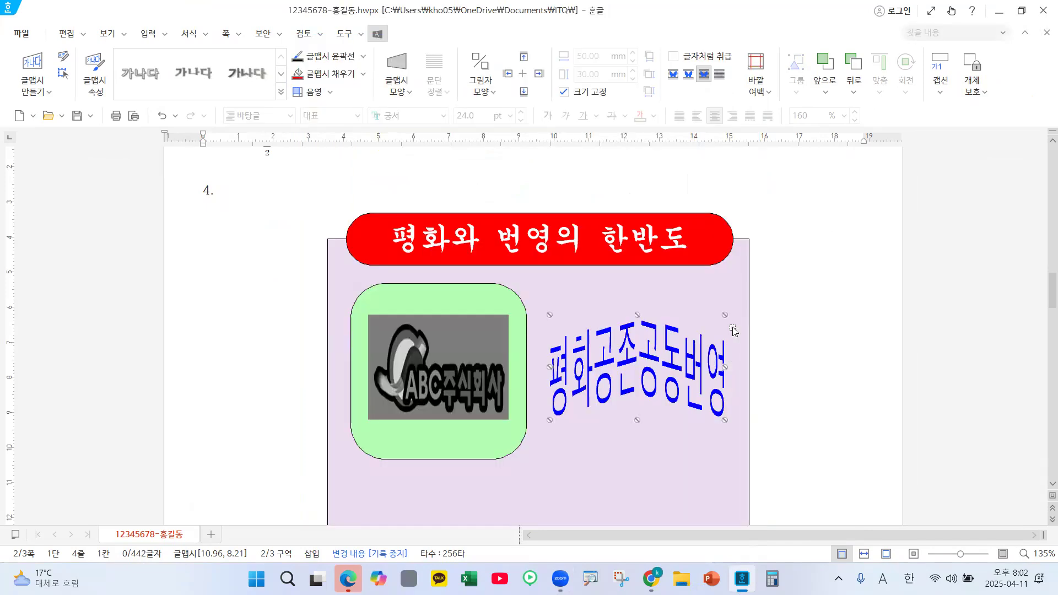
Save the document with the blue WordArt in place beside the green square
left_click(688, 360)
left_click(77, 115)
Insert another WordArt object with its default text and settings at the cursor inside the red title box's text
left_click(554, 240)
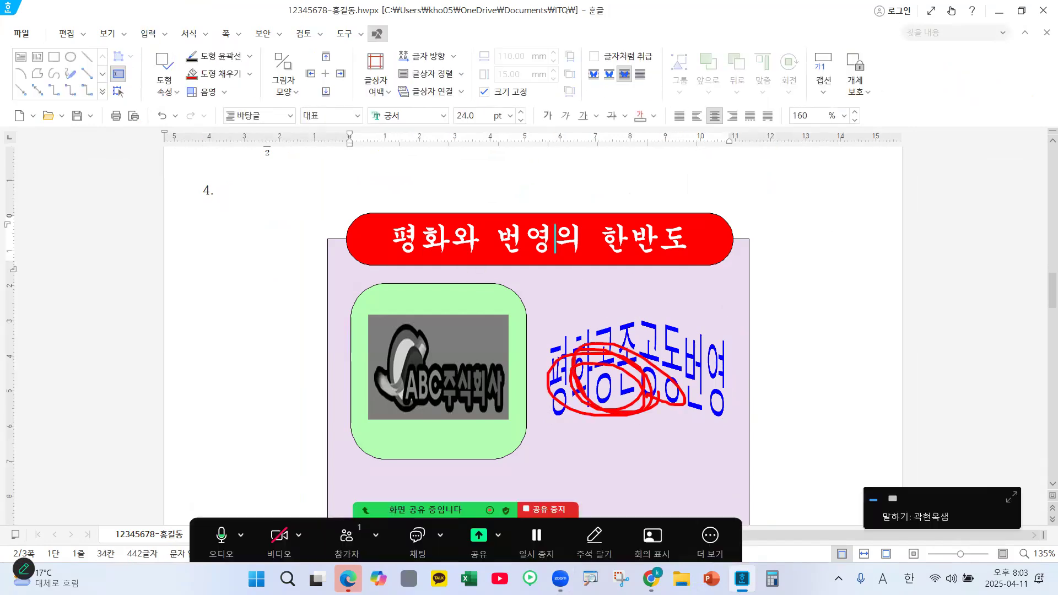
left_click(149, 33)
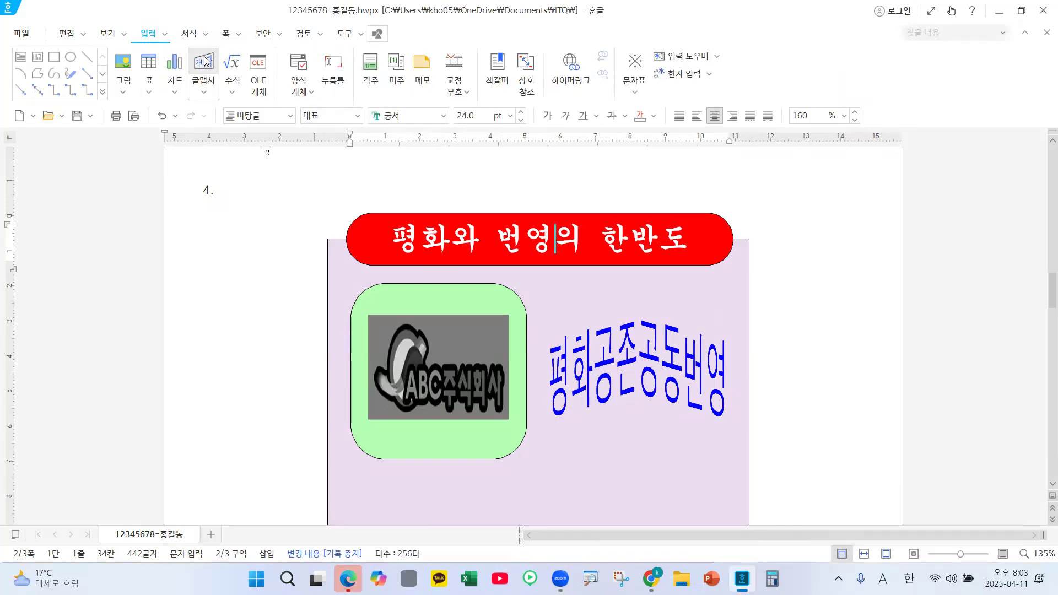
left_click(203, 69)
left_click(654, 198)
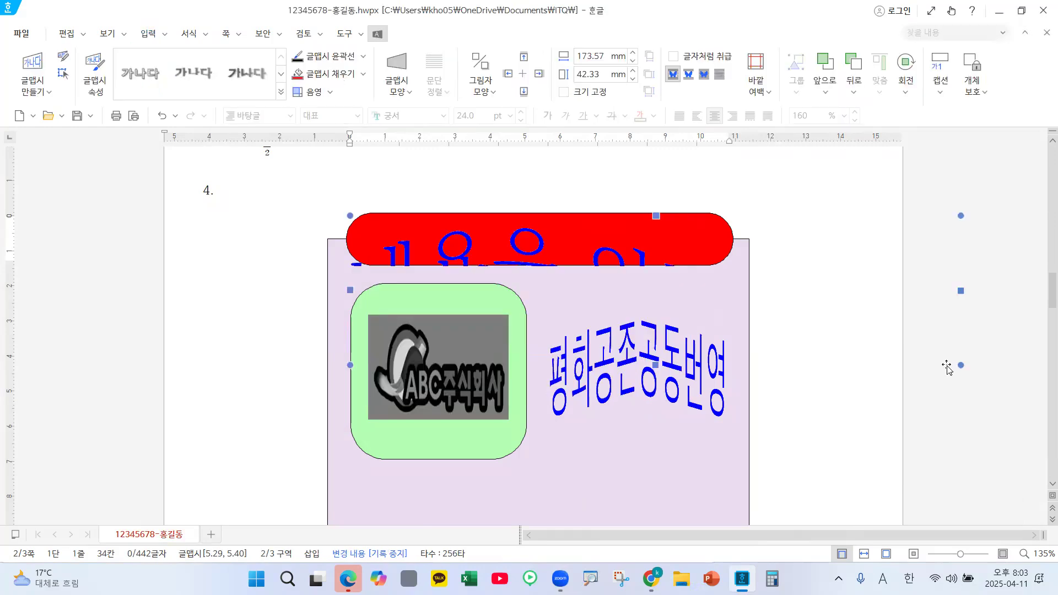
Try placing the extra default WordArt in front of text (글 앞으로) and shrinking it to about 83 × 31 mm
left_click_drag(537, 234, 441, 289)
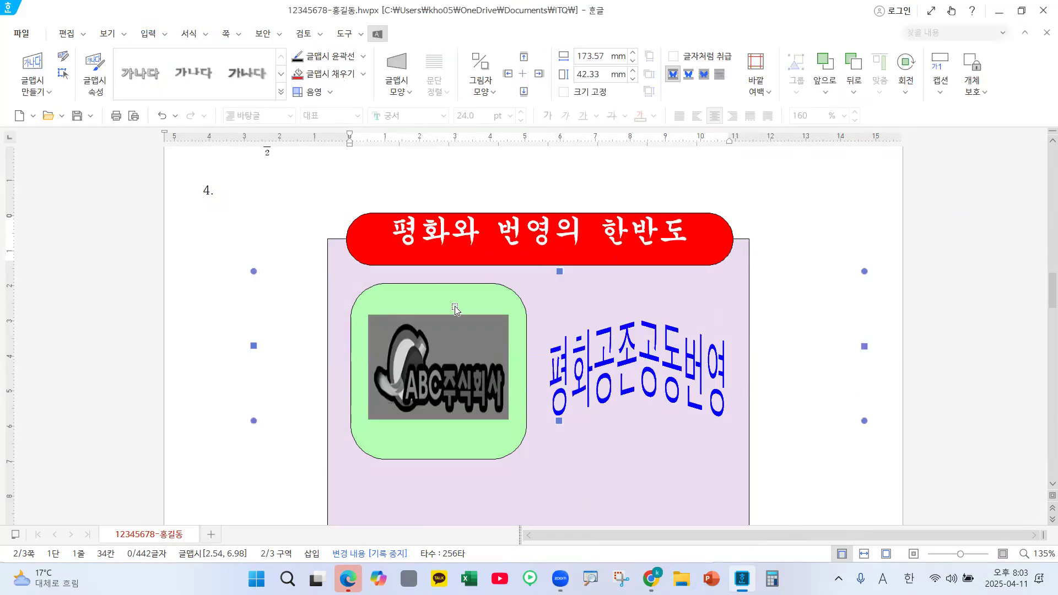
left_click_drag(324, 309, 180, 307)
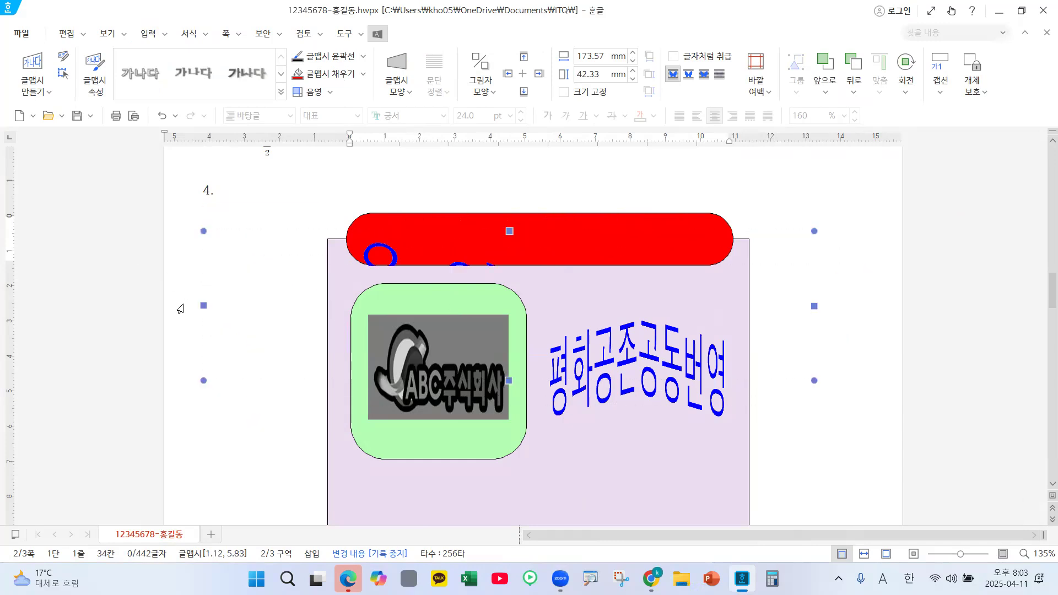
left_click(703, 74)
left_click_drag(306, 276, 279, 300)
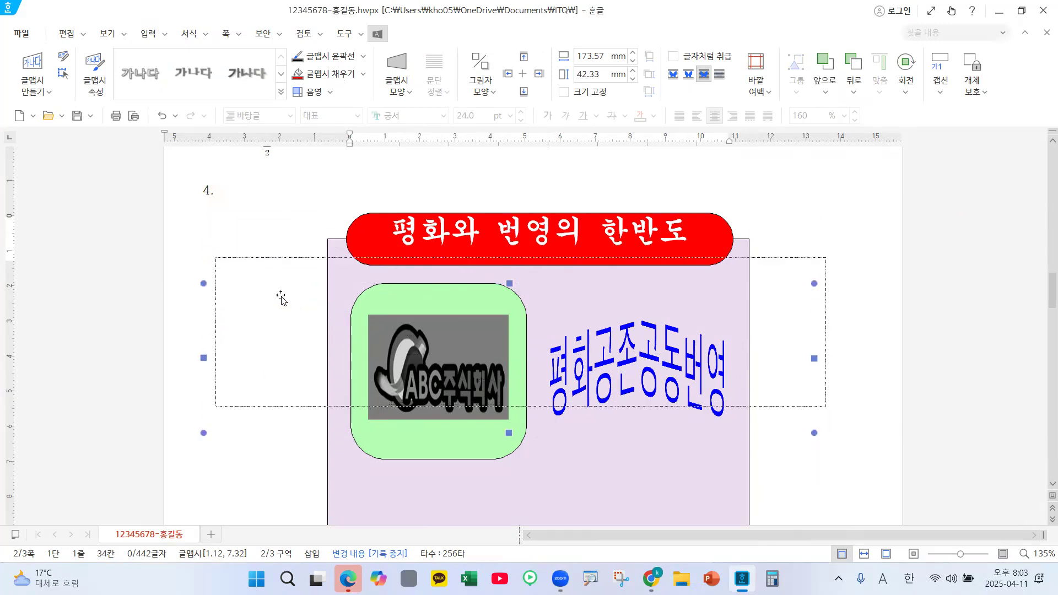
left_click_drag(216, 259, 533, 299)
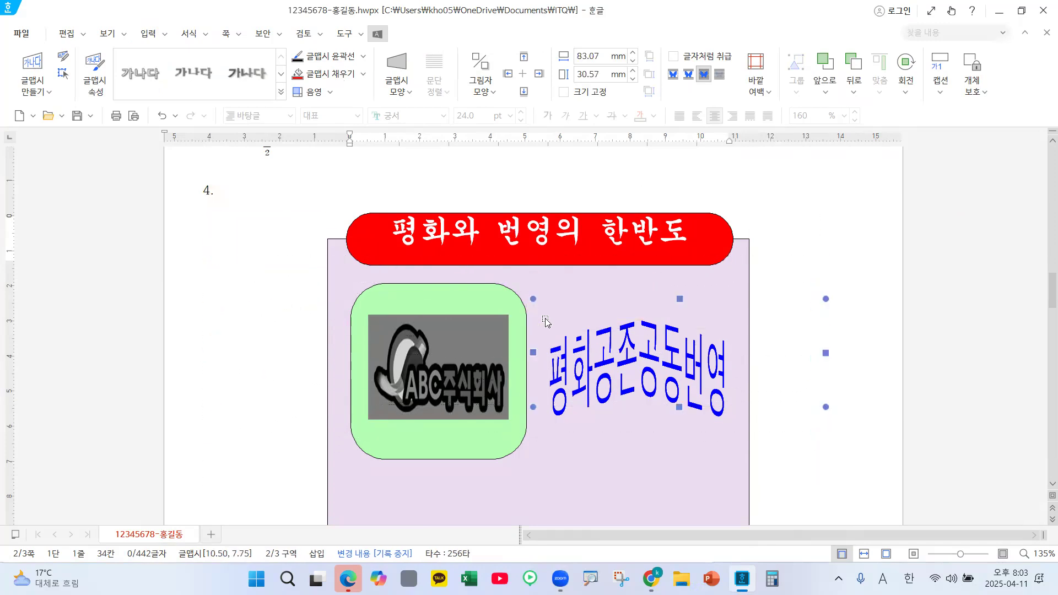
Try moving the blue WordArt lower on the purple background and undo the move
left_click_drag(682, 343, 653, 448)
left_click(725, 330)
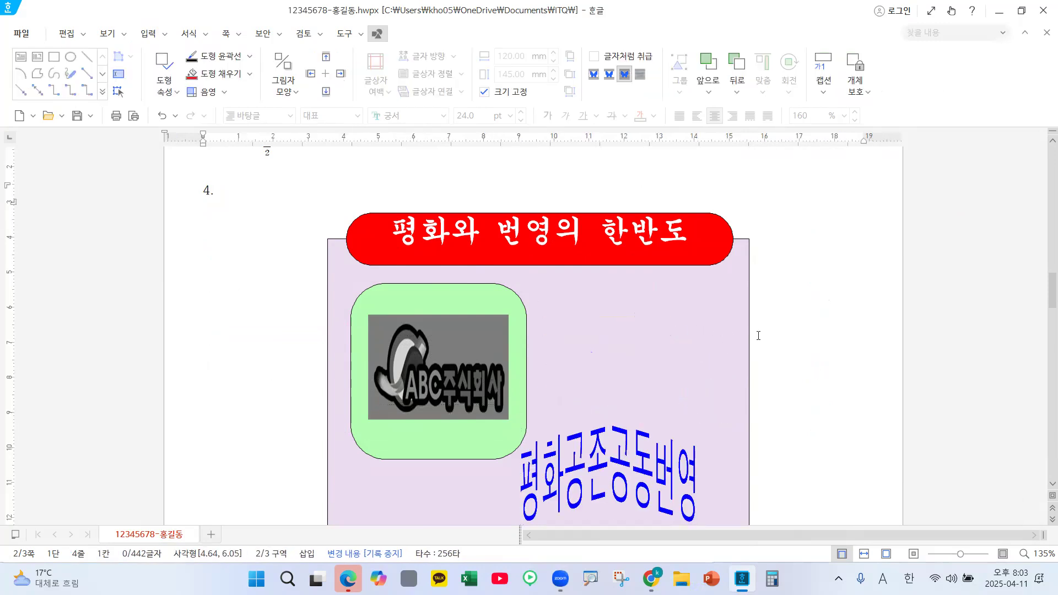
key("Right")
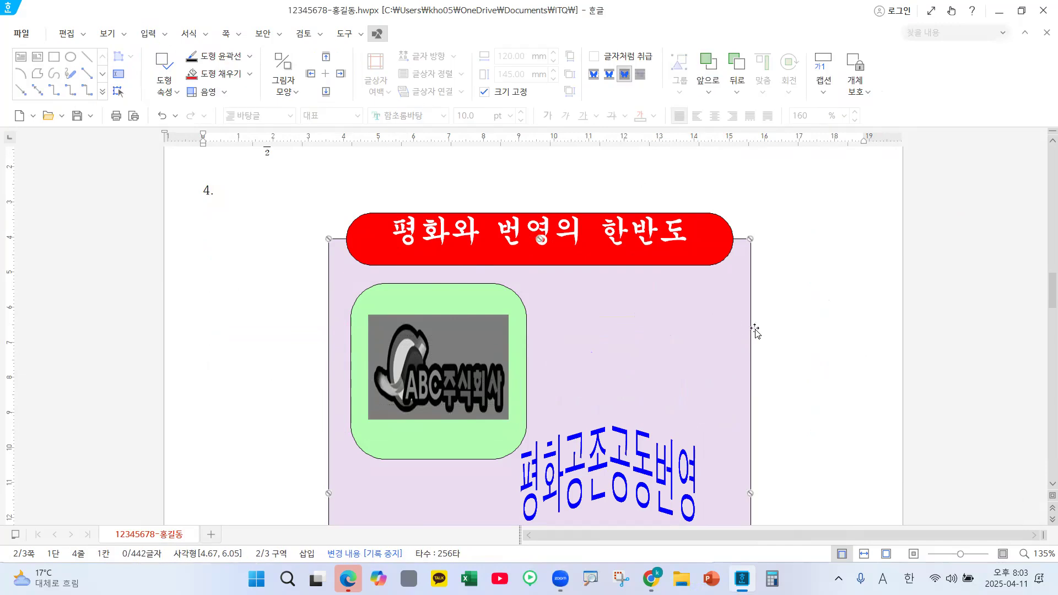
key("ctrl+z")
key("ctrl+z")
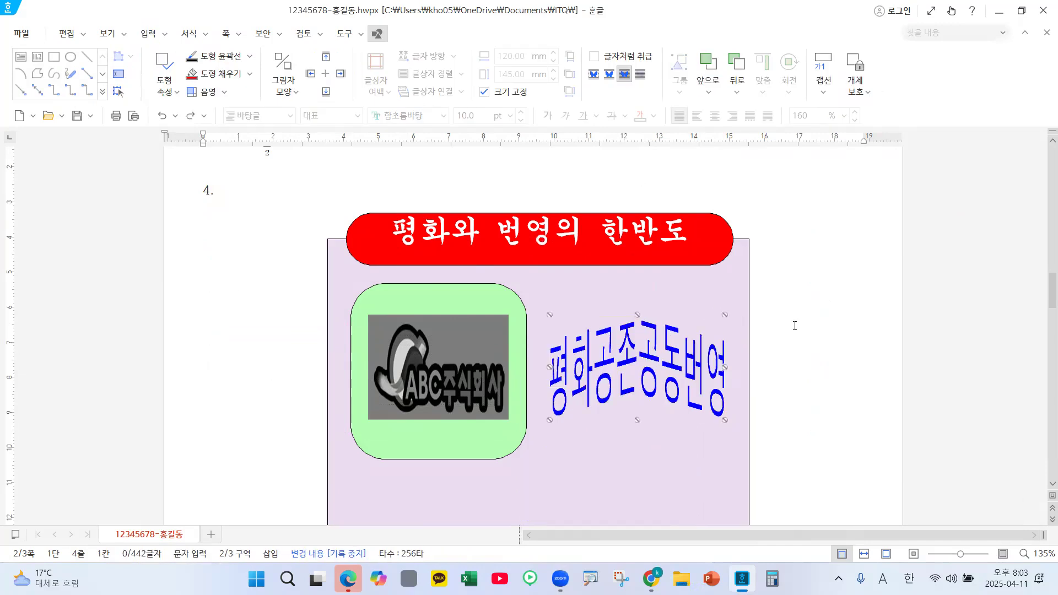
Move the blue WordArt lower on the purple background and remove the extra default WordArt from the title box
left_click_drag(691, 351, 668, 441)
left_click(787, 327)
mouse_move(793, 335)
left_mouse_down()
mouse_move(742, 319)
mouse_move(771, 309)
mouse_move(781, 346)
left_mouse_up()
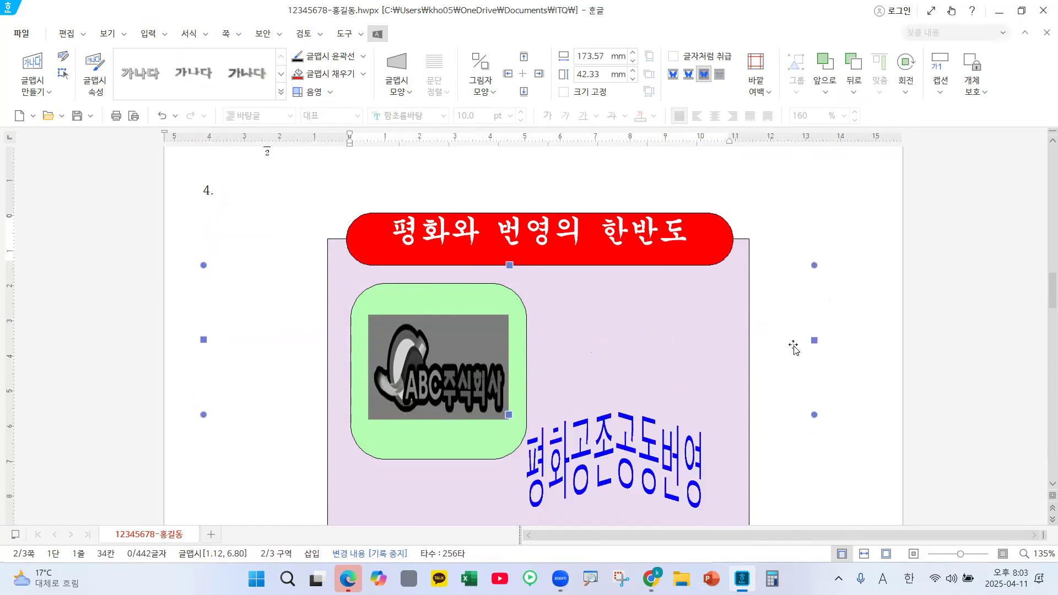
key("Escape")
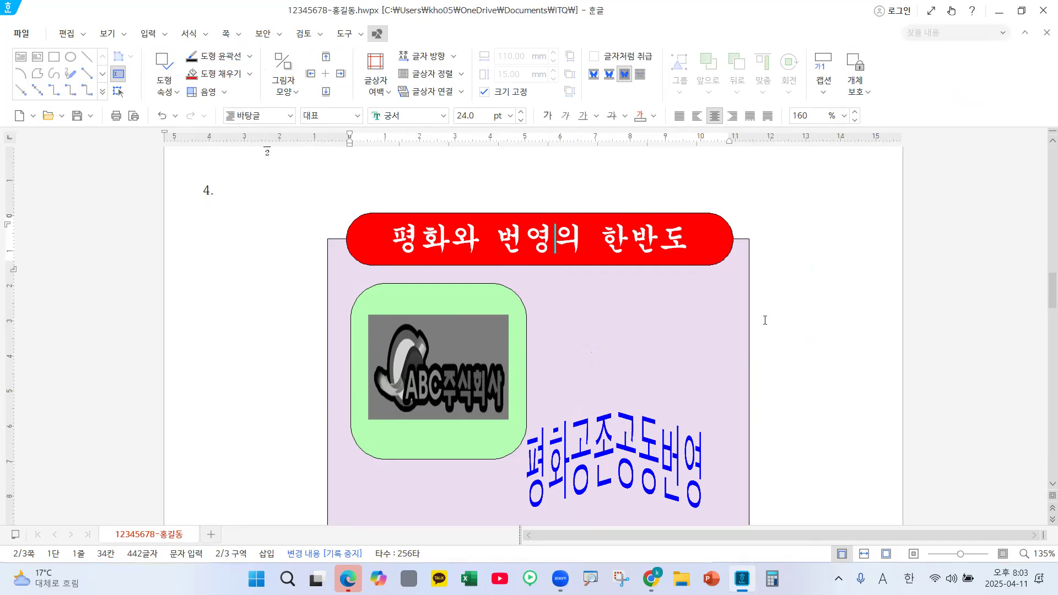
key("ctrl+2")
left_click_drag(765, 319, 851, 248)
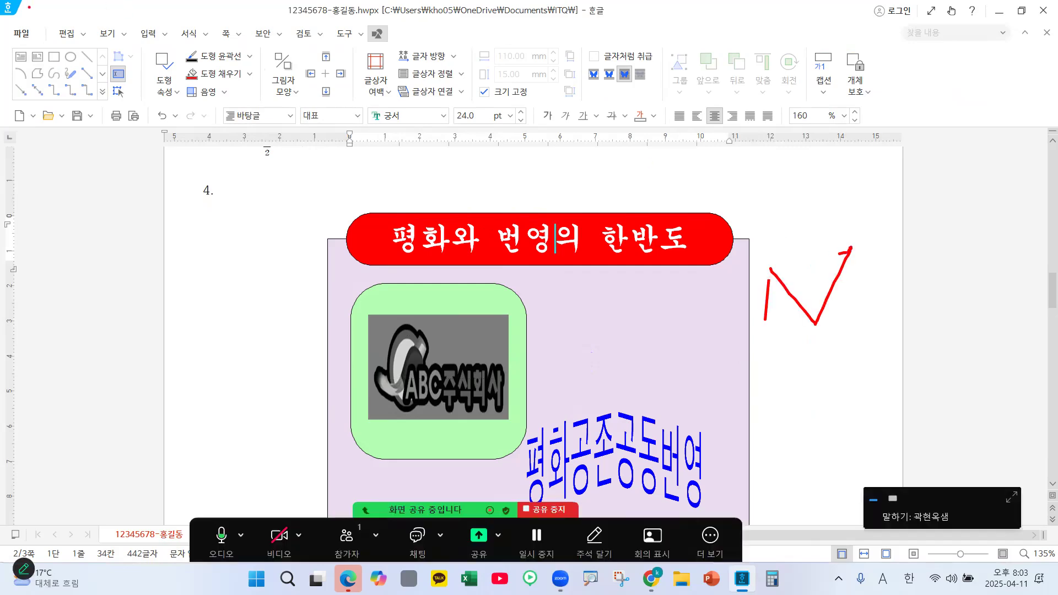
left_click_drag(47, 12, 123, 12)
left_click_drag(259, 77, 276, 80)
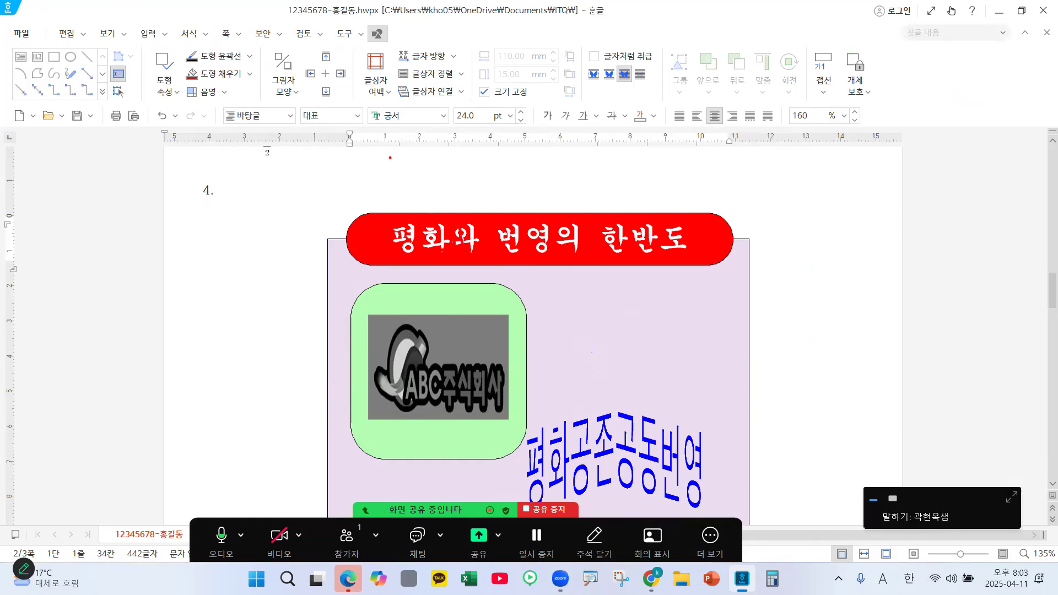
mouse_move(263, 30)
left_mouse_down()
mouse_move(306, 60)
mouse_move(289, 77)
left_mouse_up()
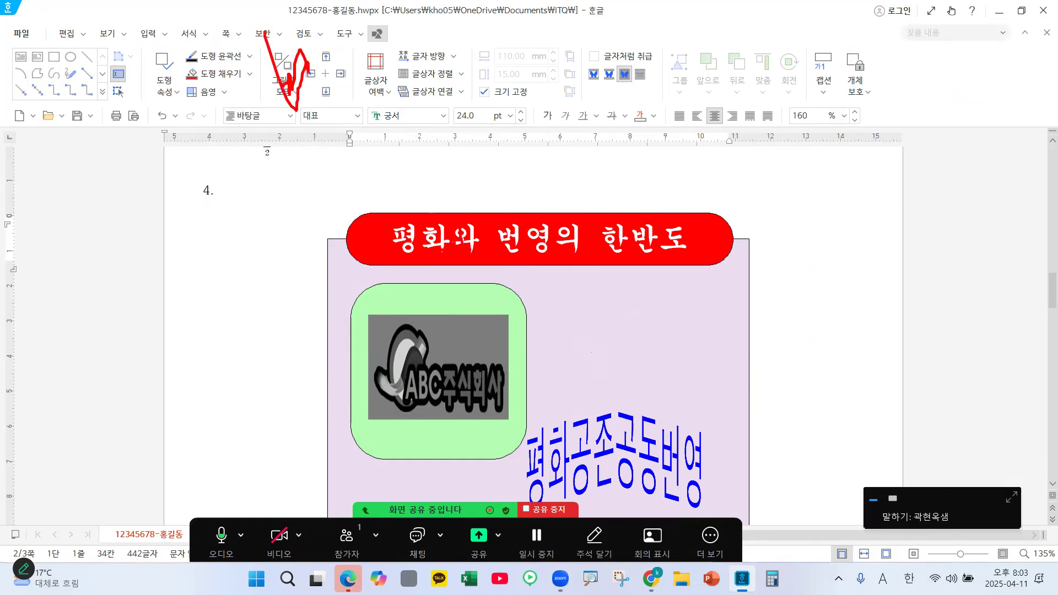
mouse_move(462, 242)
left_mouse_down()
mouse_move(516, 231)
mouse_move(474, 240)
mouse_move(520, 212)
left_mouse_up()
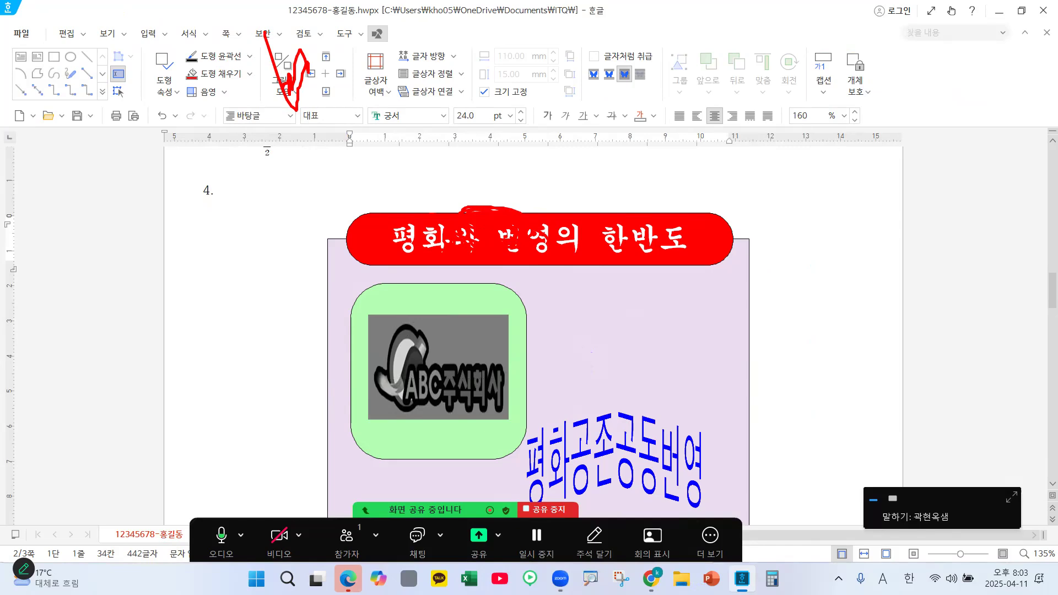
mouse_move(526, 315)
left_mouse_down()
mouse_move(551, 411)
mouse_move(623, 522)
left_mouse_up()
left_click_drag(817, 275, 826, 379)
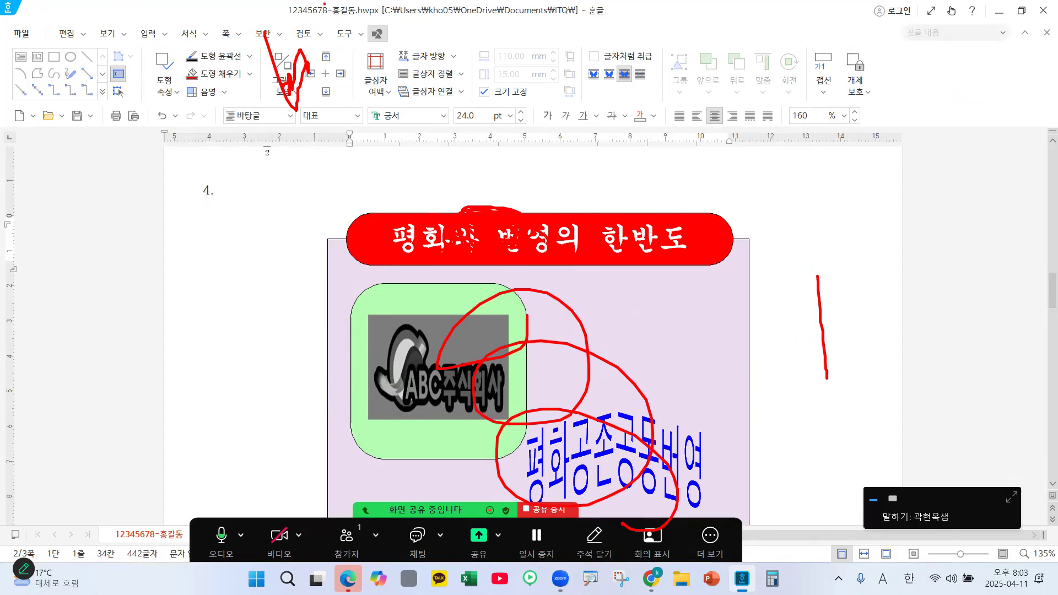
Move the blue WordArt back up beside the green square and deselect it
mouse_move(630, 390)
left_mouse_down()
mouse_move(626, 362)
mouse_move(634, 373)
left_mouse_up()
scroll(794, 339, "down", 2)
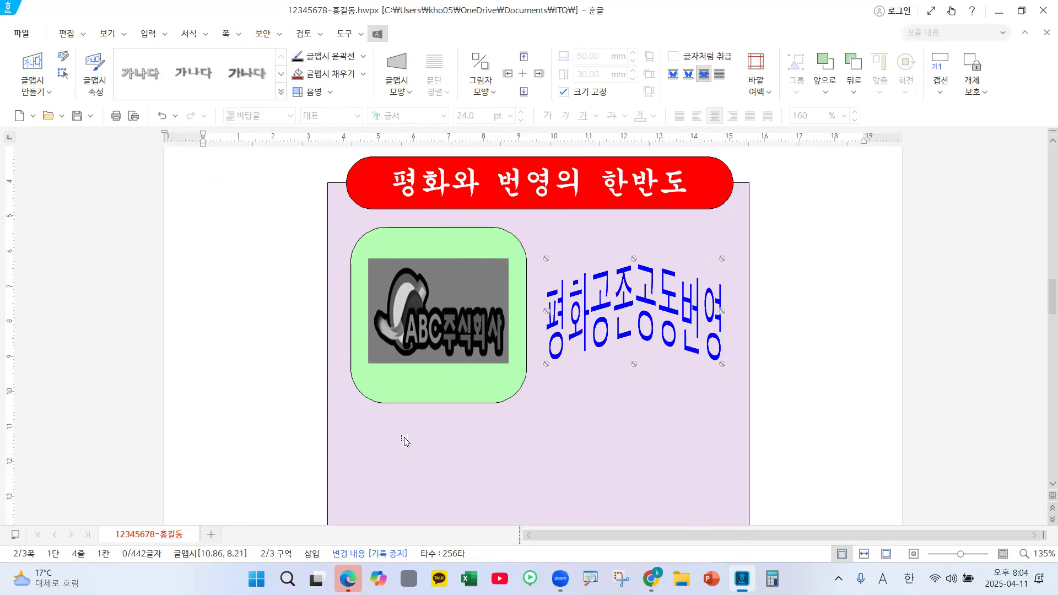
left_click(755, 355)
Draw a small rectangle about 11 × 13 mm on the purple background below the green square
scroll(746, 354, "down", 1)
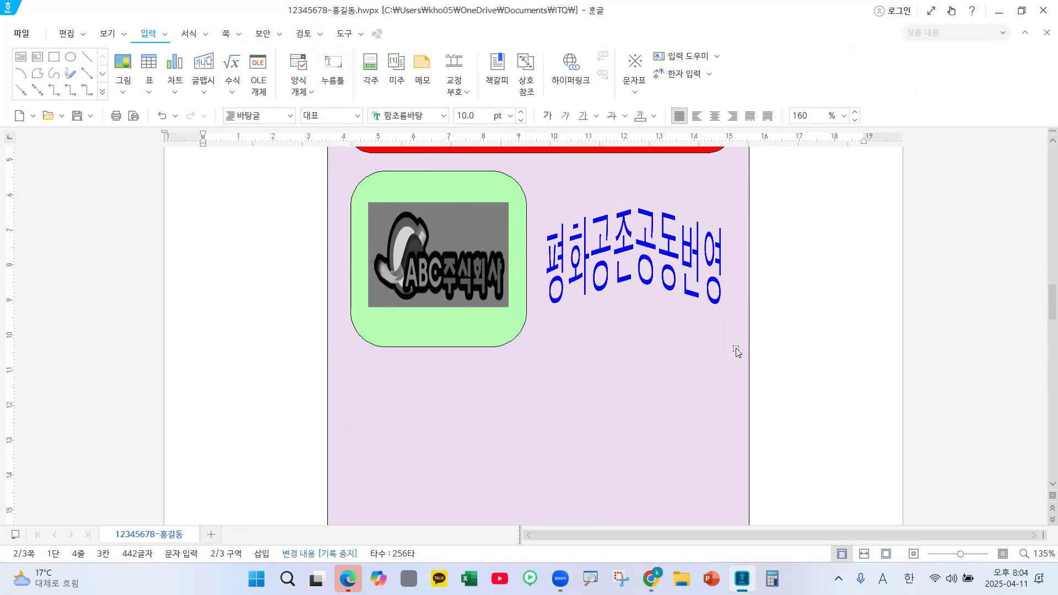
scroll(543, 401, "down", 2)
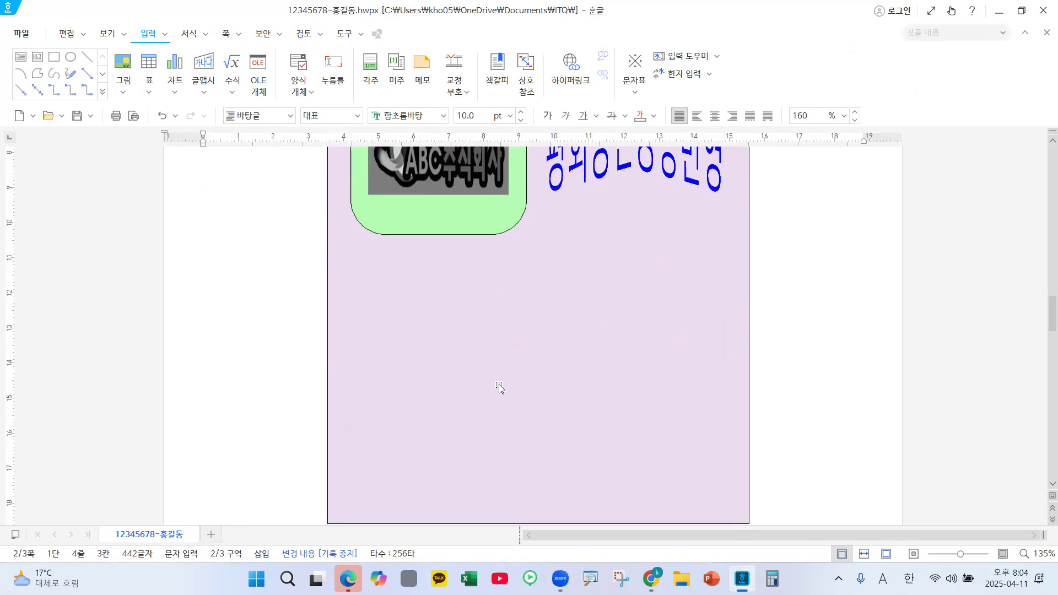
left_click(57, 58)
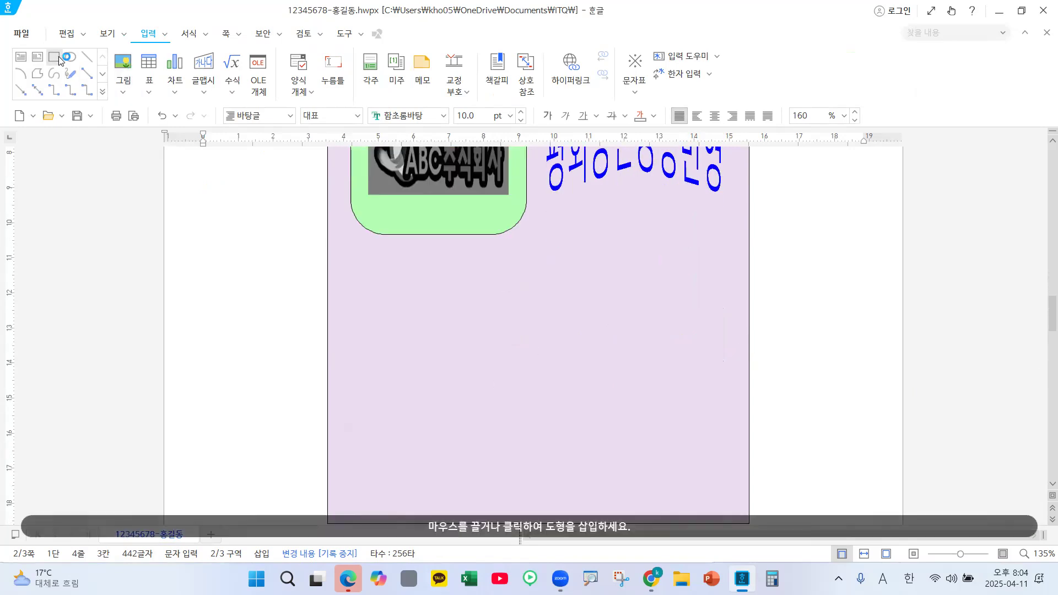
mouse_move(59, 82)
left_mouse_down()
mouse_move(31, 72)
mouse_move(26, 34)
mouse_move(56, 71)
left_mouse_up()
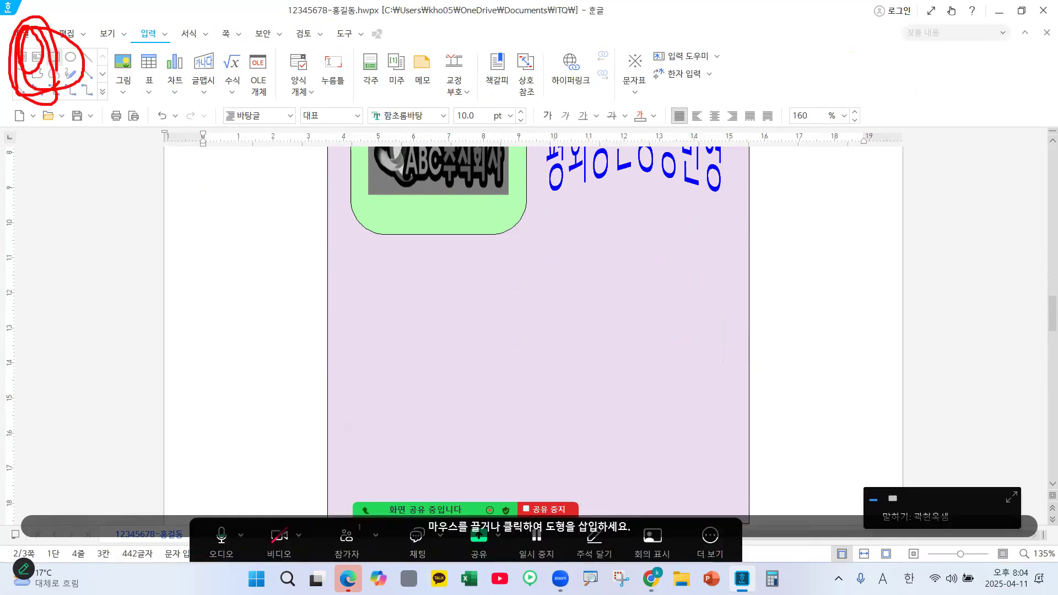
scroll(365, 351, "down", 2)
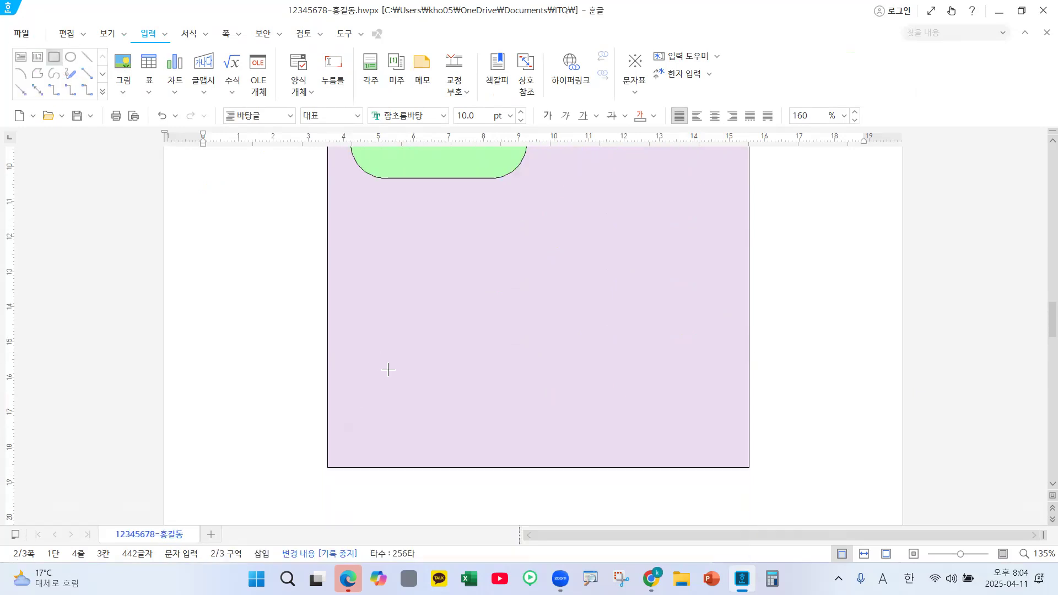
key("ctrl+2")
left_click_drag(319, 184, 928, 506)
key("Escape")
left_click_drag(366, 213, 405, 259)
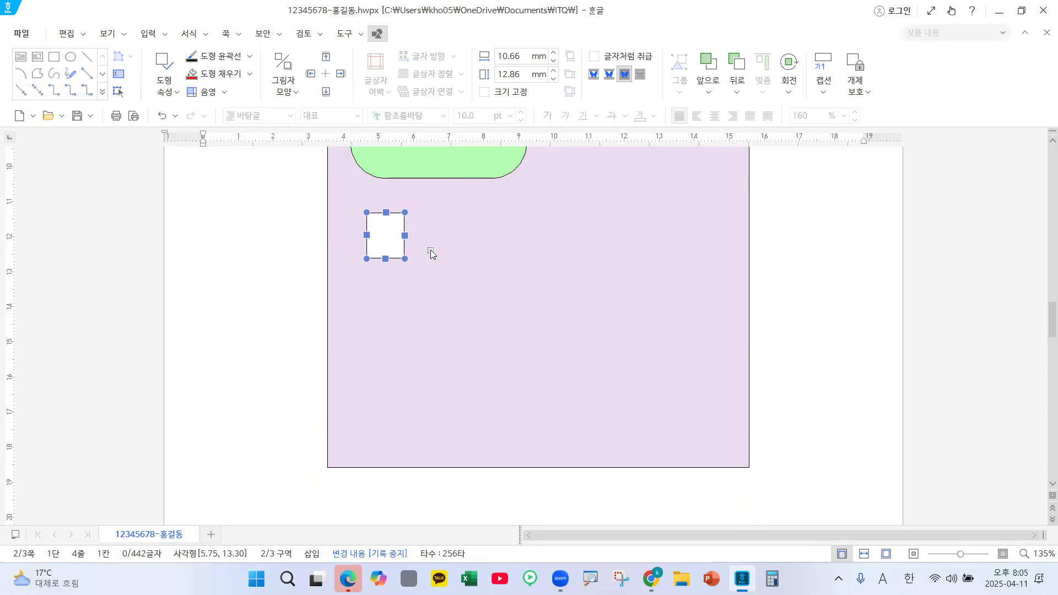
Set the small rectangle's size to 10 mm wide and 15 mm high and fix its size (크기 고정)
double_click(404, 209)
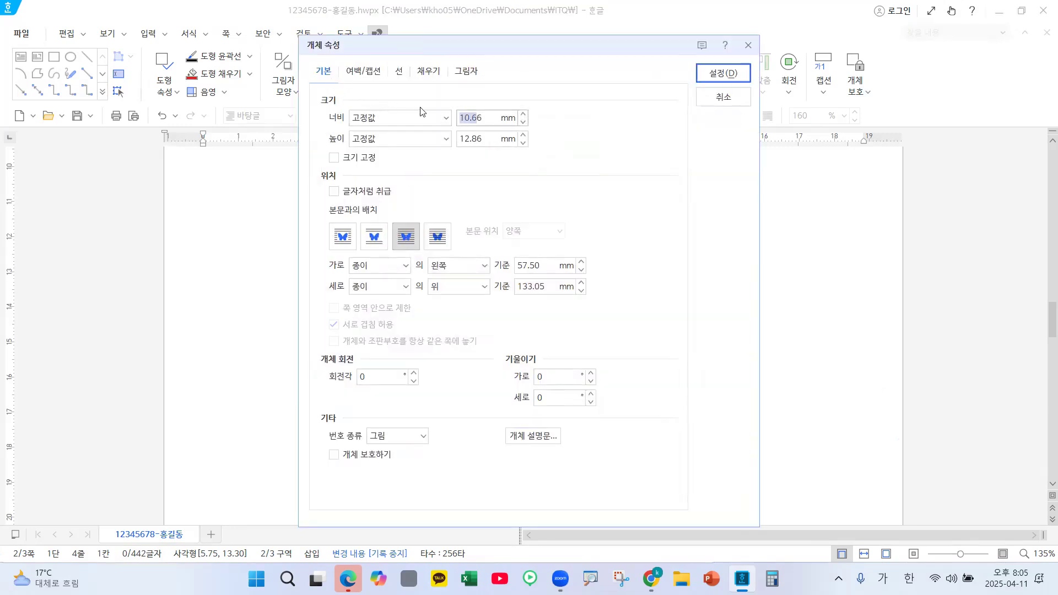
type("10")
key("Tab")
type("15")
left_click(348, 159)
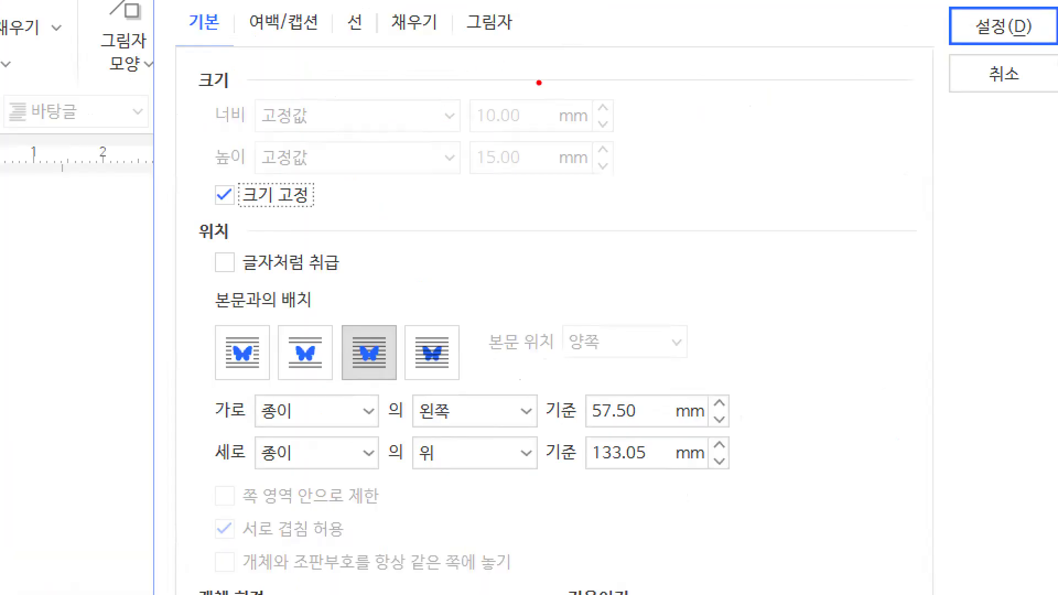
mouse_move(442, 94)
left_mouse_down()
mouse_move(526, 138)
mouse_move(521, 130)
mouse_move(535, 199)
left_mouse_up()
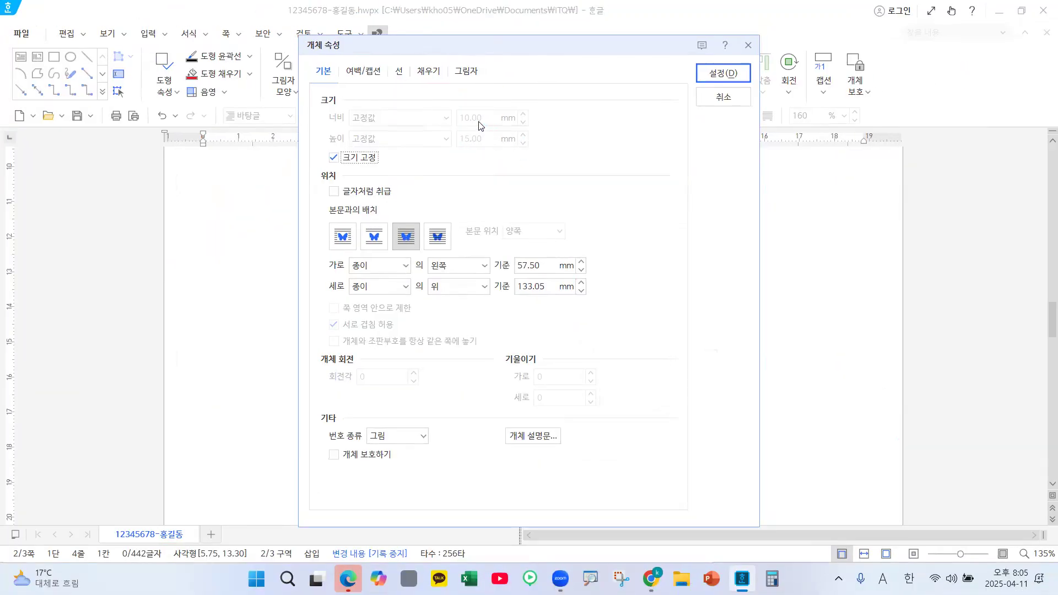
Change the small rectangle's corner curvature to semicircle (반원)
left_click(395, 74)
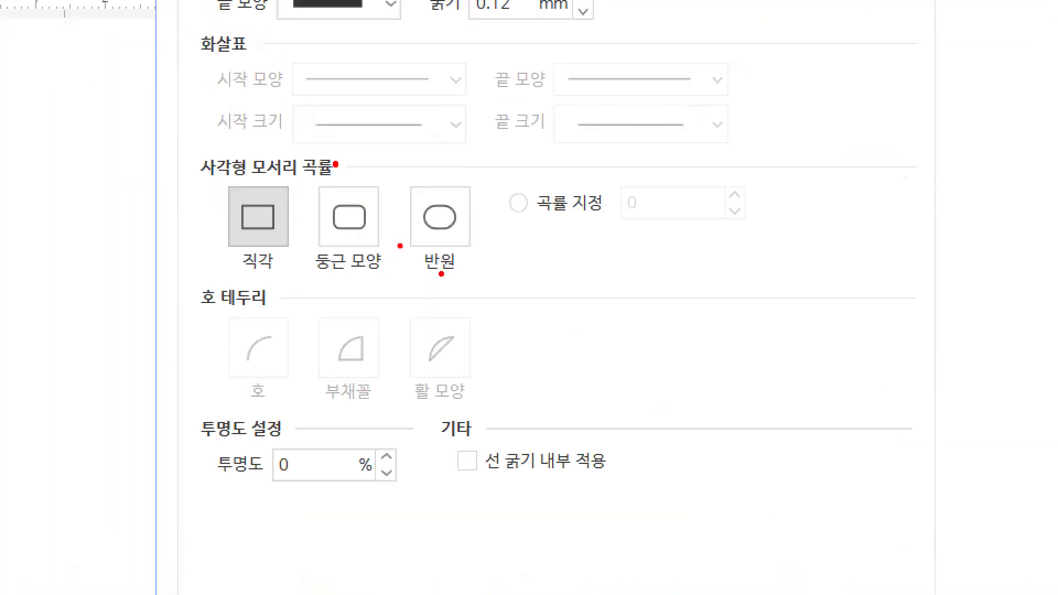
mouse_move(406, 181)
left_mouse_down()
mouse_move(447, 245)
mouse_move(507, 176)
left_mouse_up()
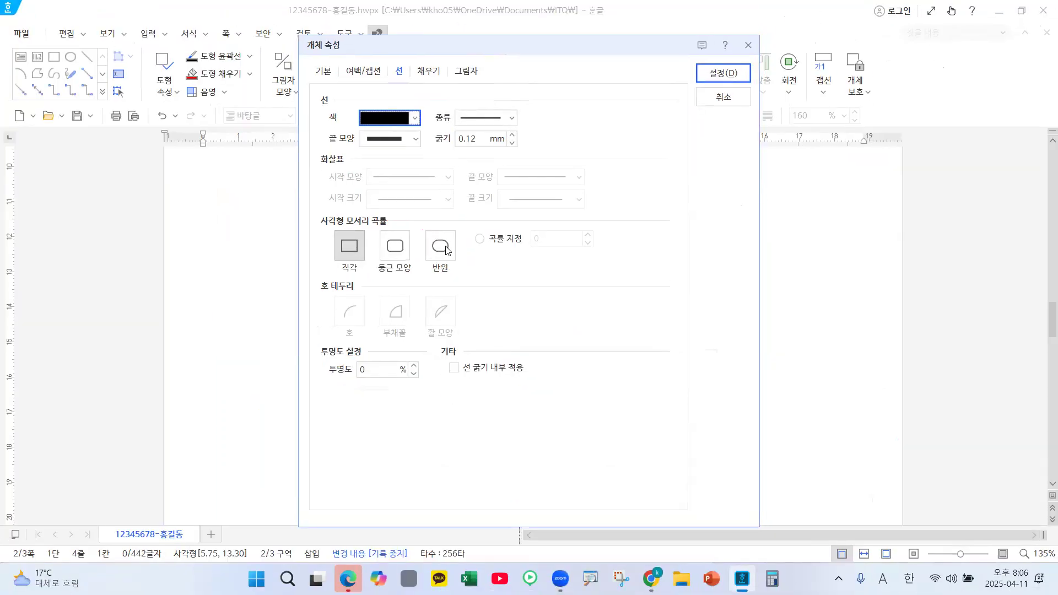
left_click(448, 249)
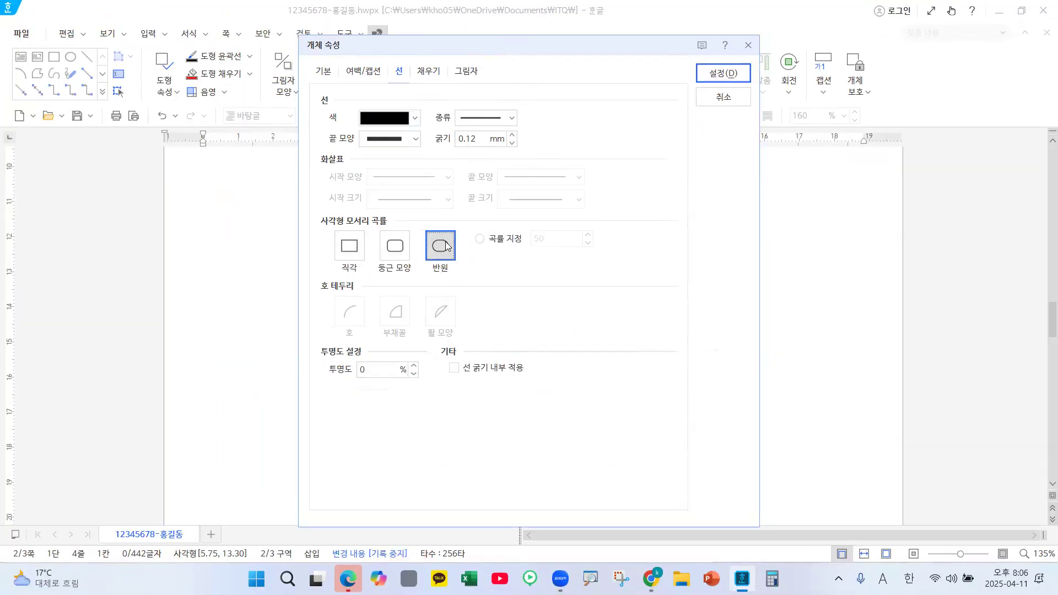
key("ctrl+2")
mouse_move(436, 75)
left_mouse_down()
mouse_move(424, 82)
mouse_move(442, 79)
mouse_move(432, 87)
left_mouse_up()
key("Escape")
Fill the small semicircular-cornered shape with light green and apply its object properties
left_click(430, 74)
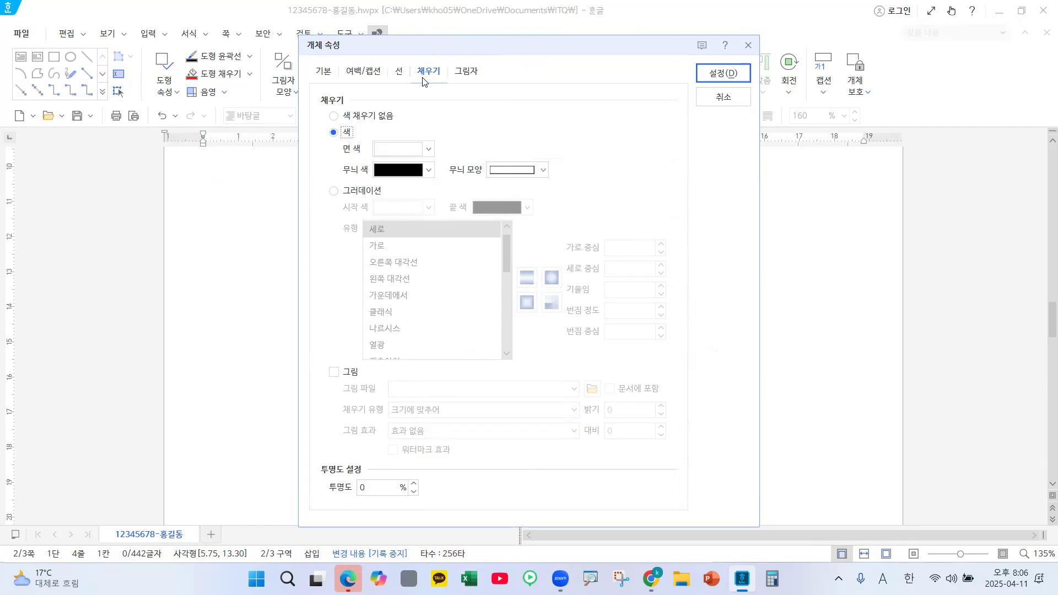
left_click(389, 152)
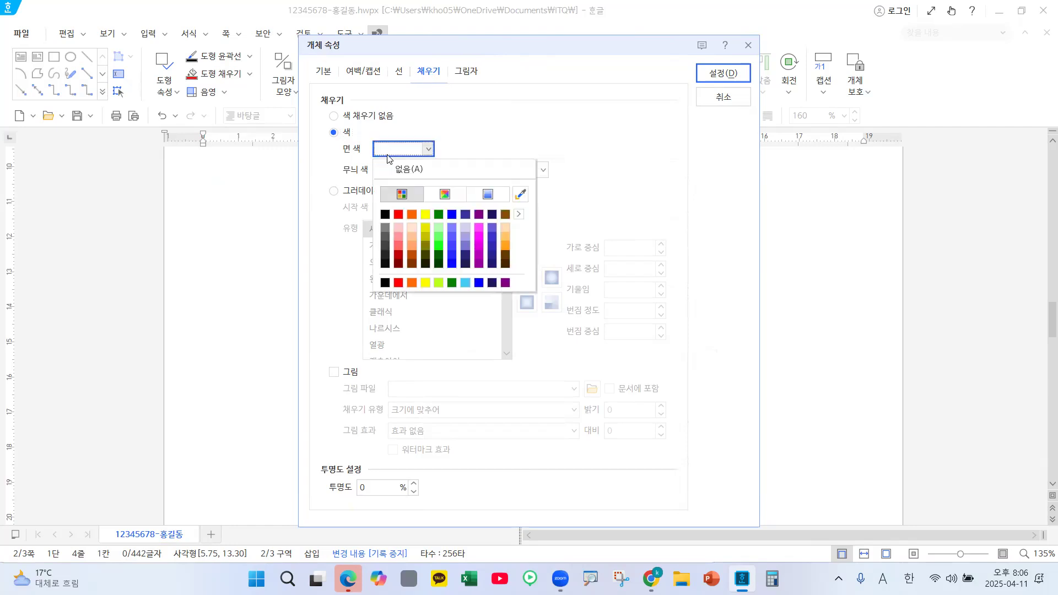
left_click(441, 227)
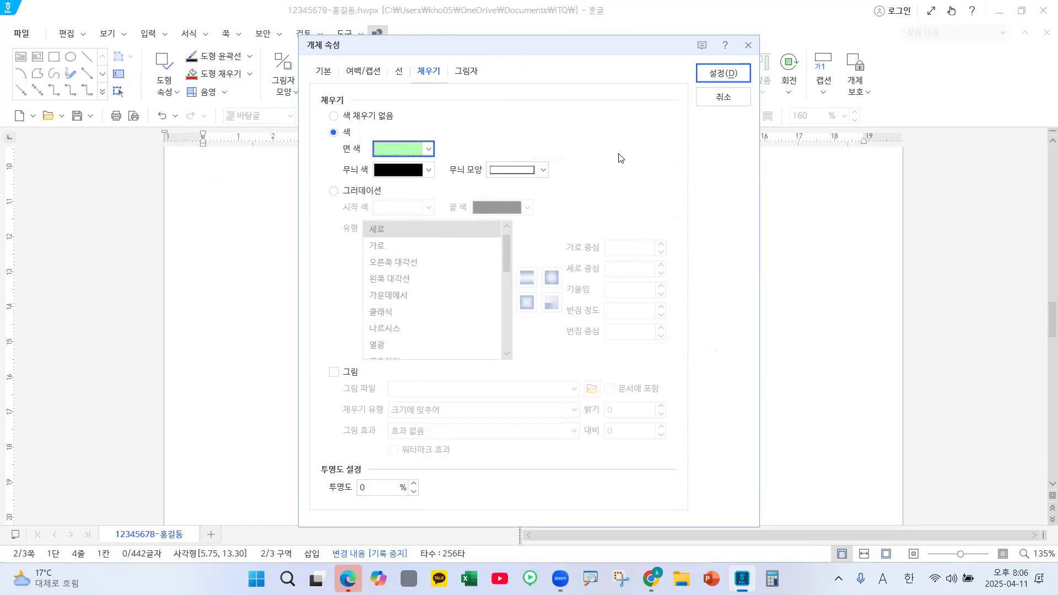
left_click(325, 74)
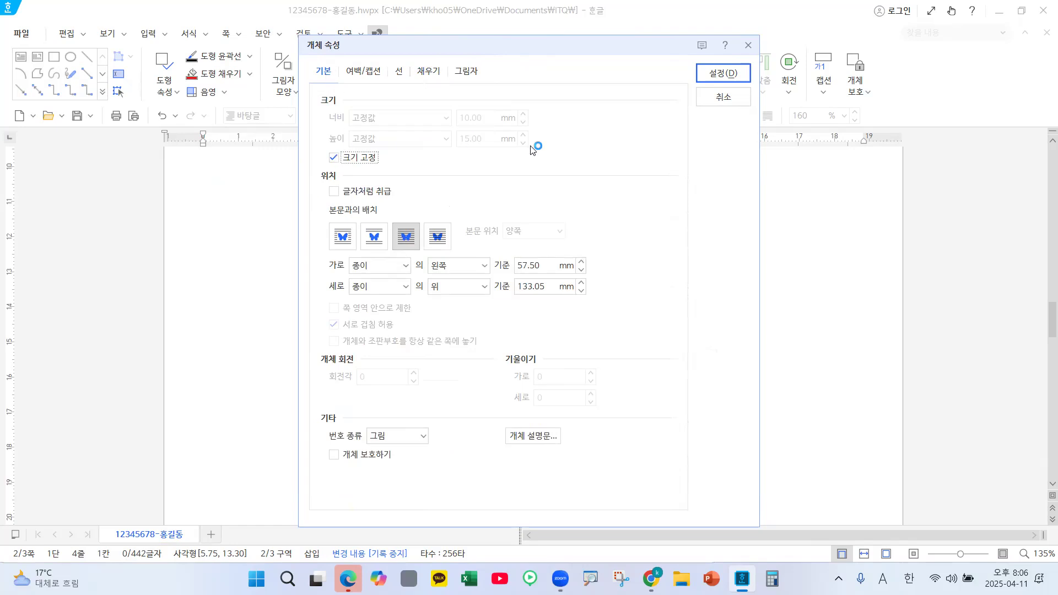
left_click(719, 76)
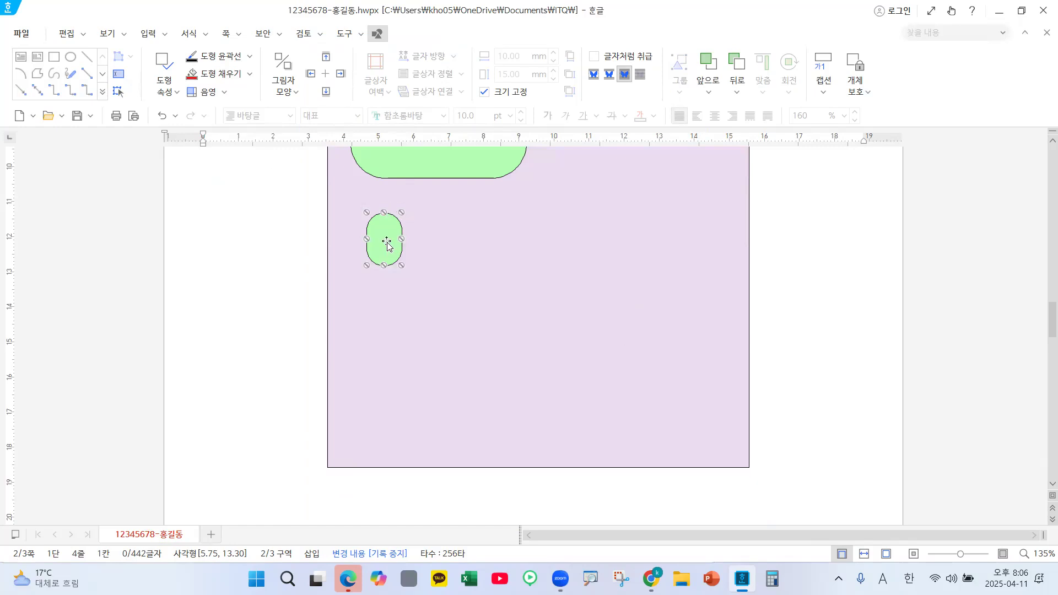
Shift the small green shape slightly up and to the right beneath the green square
left_click_drag(390, 242, 395, 234)
key("Down")
key("Down")
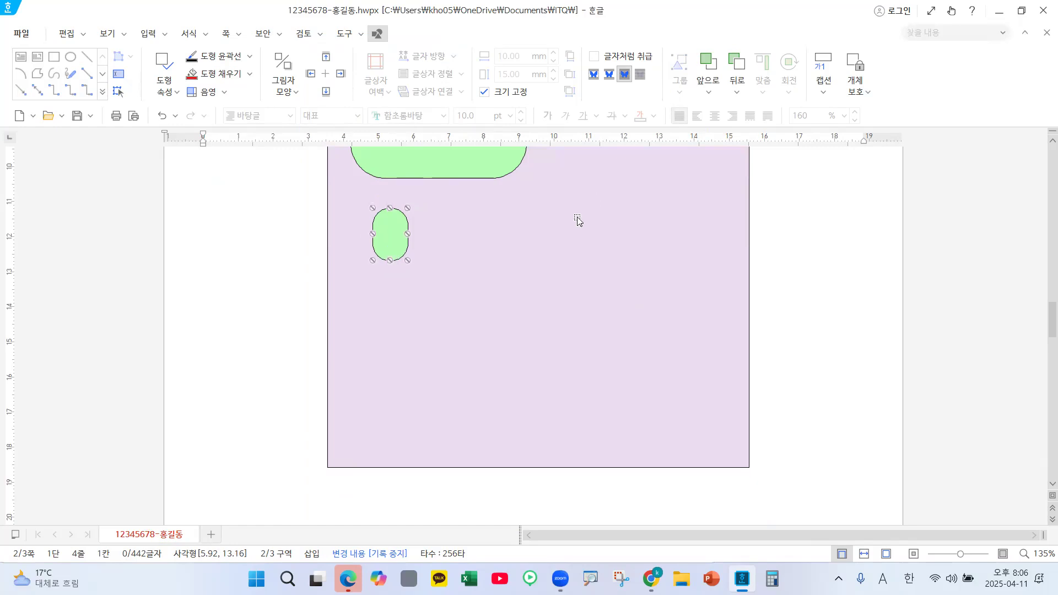
left_click(56, 58)
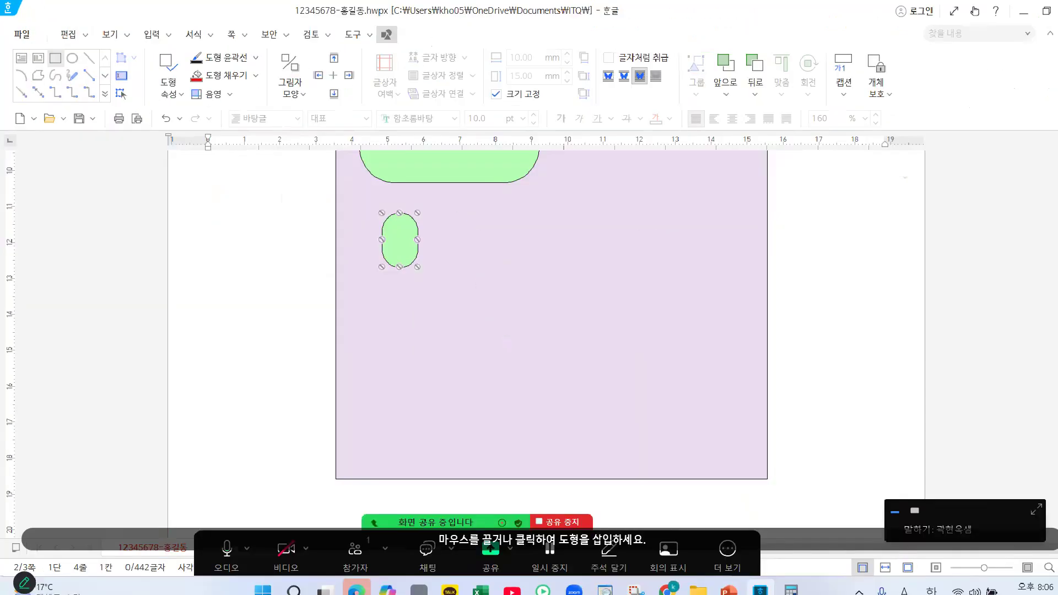
left_click(90, 186)
left_click_drag(171, 205, 241, 237)
left_click(21, 57)
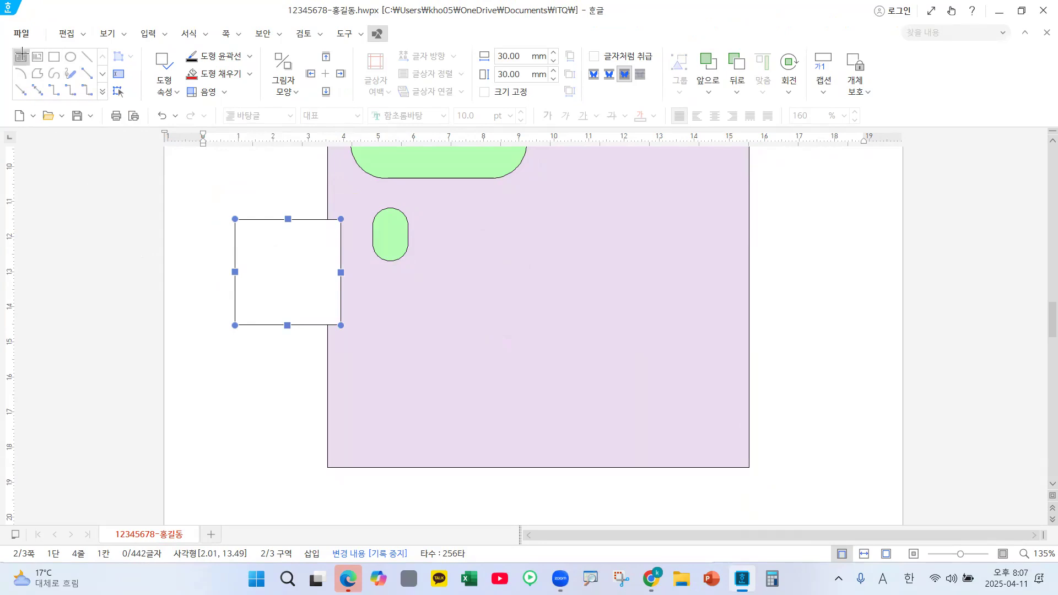
left_click_drag(182, 165, 265, 200)
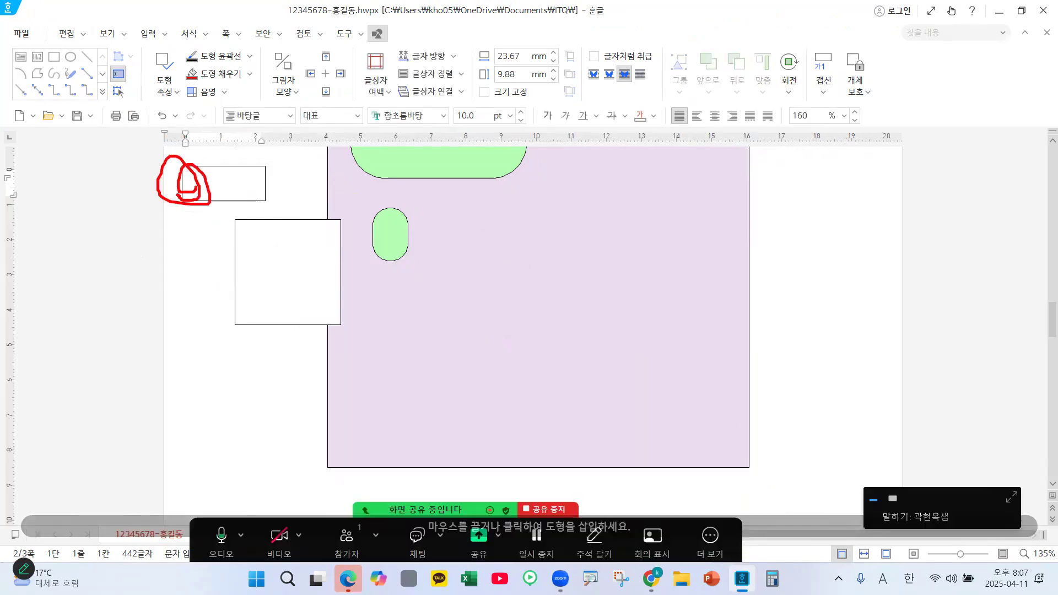
key("Escape")
left_click(225, 166)
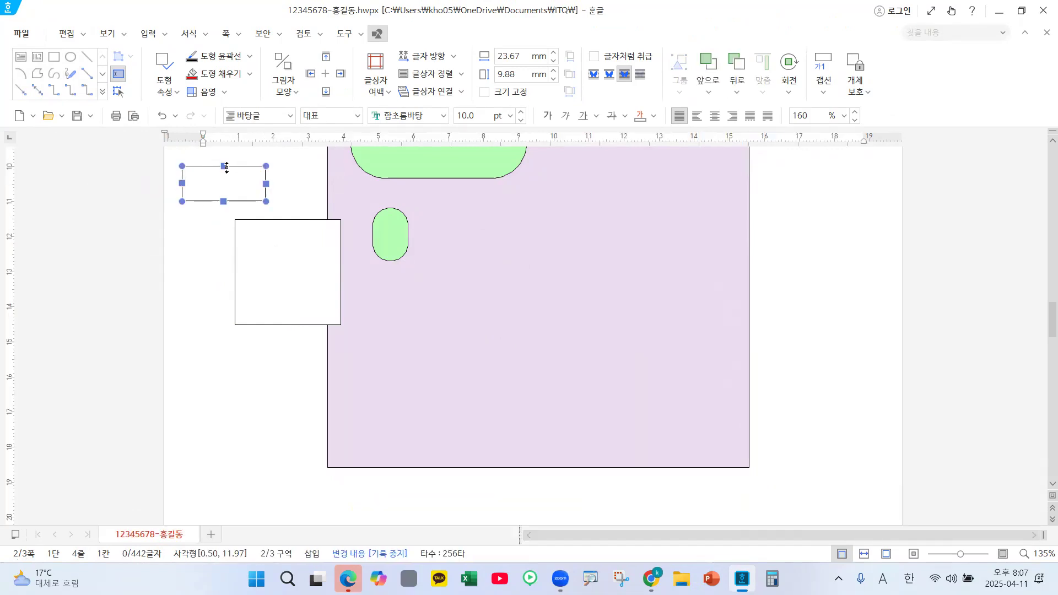
key("Delete")
key("ctrl+z")
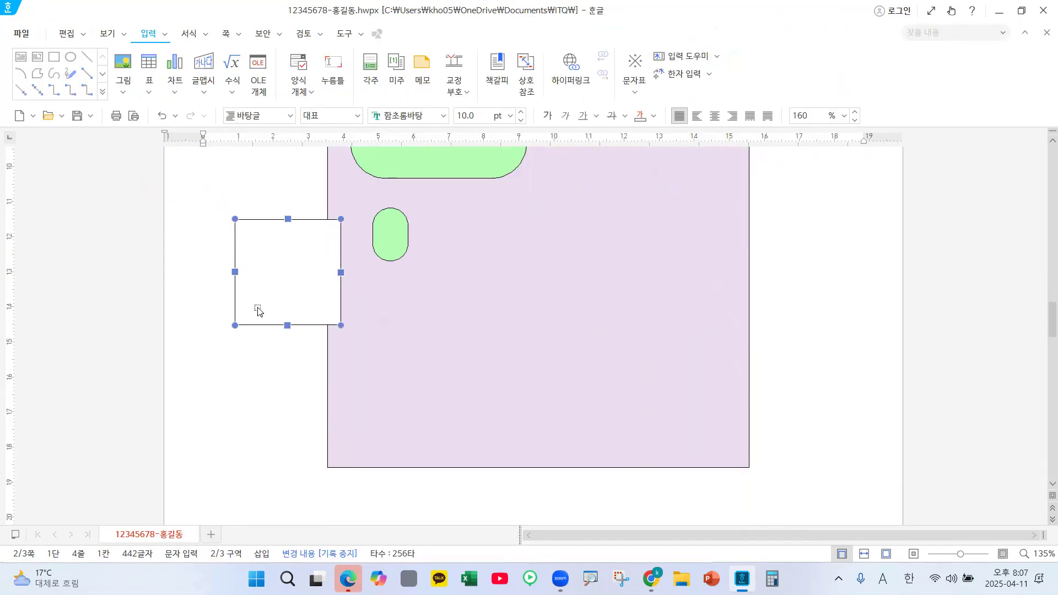
key("Delete")
Draw a small rectangle about 9 mm wide and 11 mm high overlapping the left part of the small green shape
left_click(53, 57)
scroll(253, 241, "down", 4)
scroll(253, 241, "down", 2)
left_click_drag(356, 156, 390, 195)
scroll(390, 195, "up", 2)
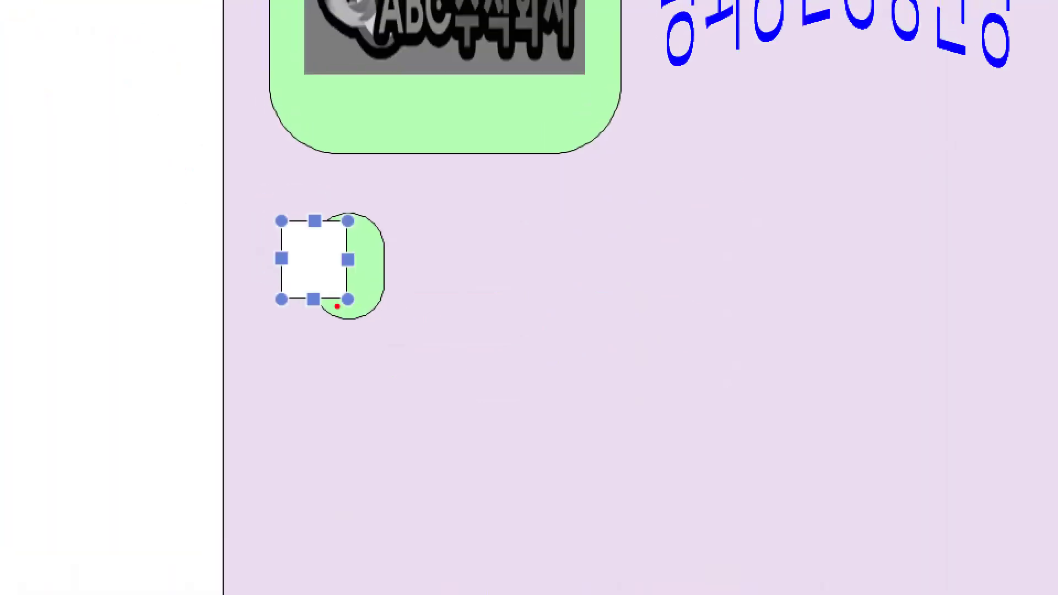
mouse_move(312, 267)
left_mouse_down()
mouse_move(293, 246)
mouse_move(307, 272)
left_mouse_up()
key("Escape")
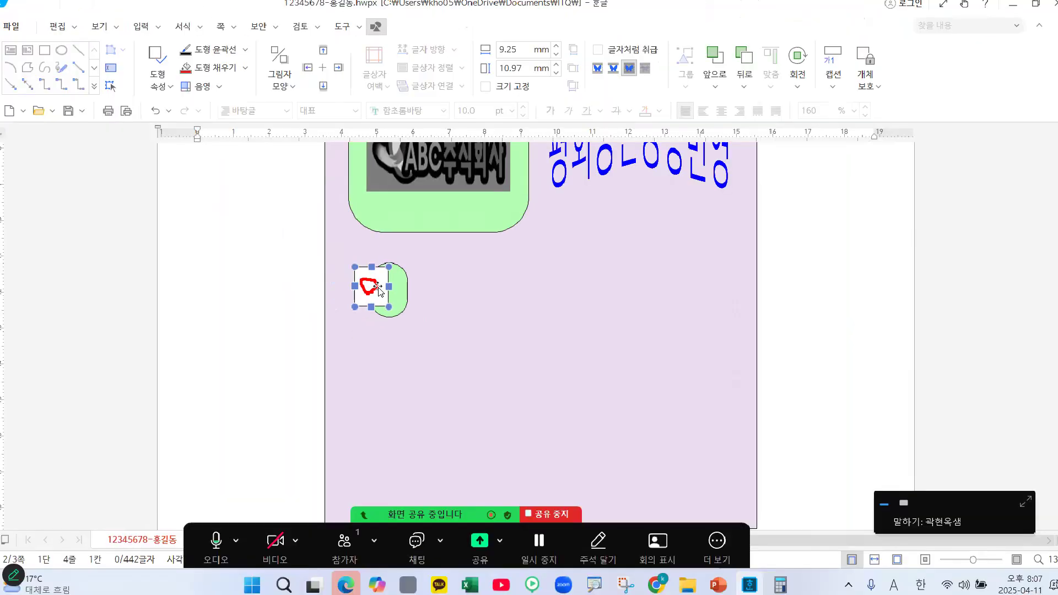
Turn the small white rectangle into a text-holding shape (도형 안에 글자 넣기) and enter 1 in it
key("ctrl+1")
left_click(373, 302)
left_click_drag(376, 274, 389, 280)
key("Escape")
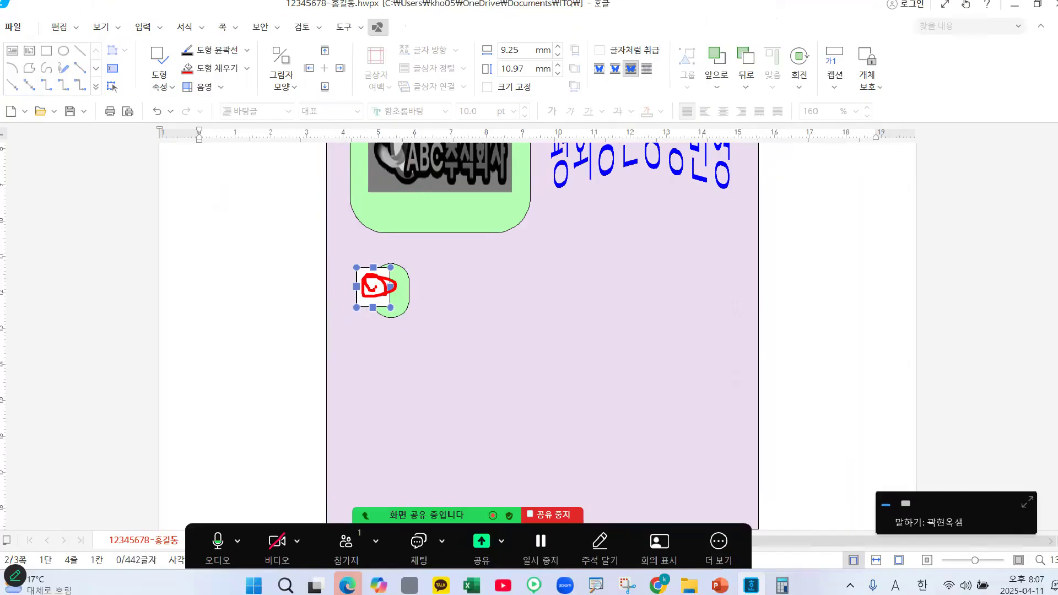
right_click(374, 290)
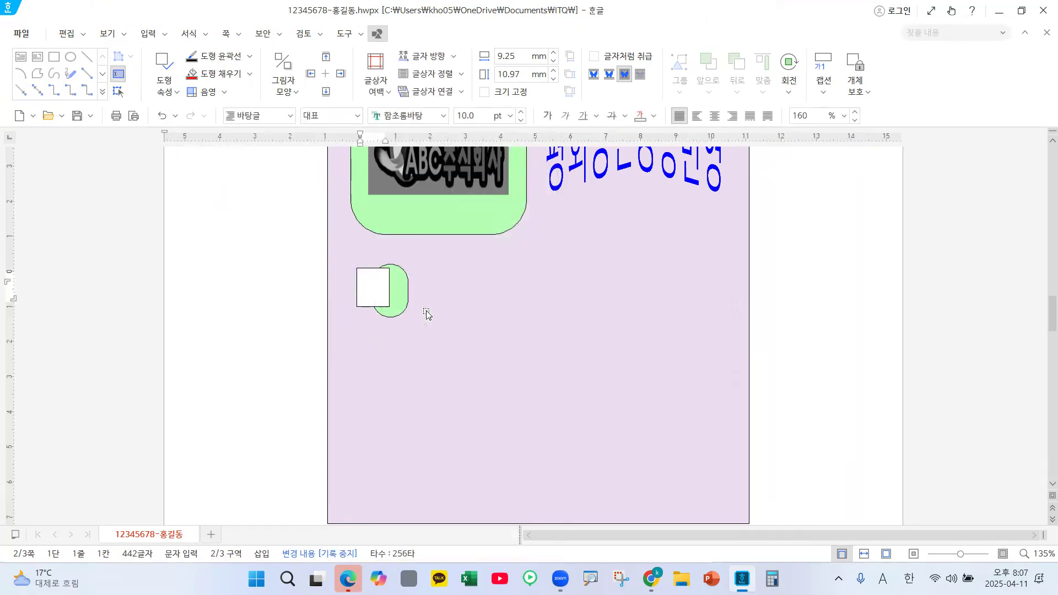
type("1")
Format the number 1 in the white box as 궁서, 20 pt, centre-aligned
left_click_drag(375, 294, 358, 289)
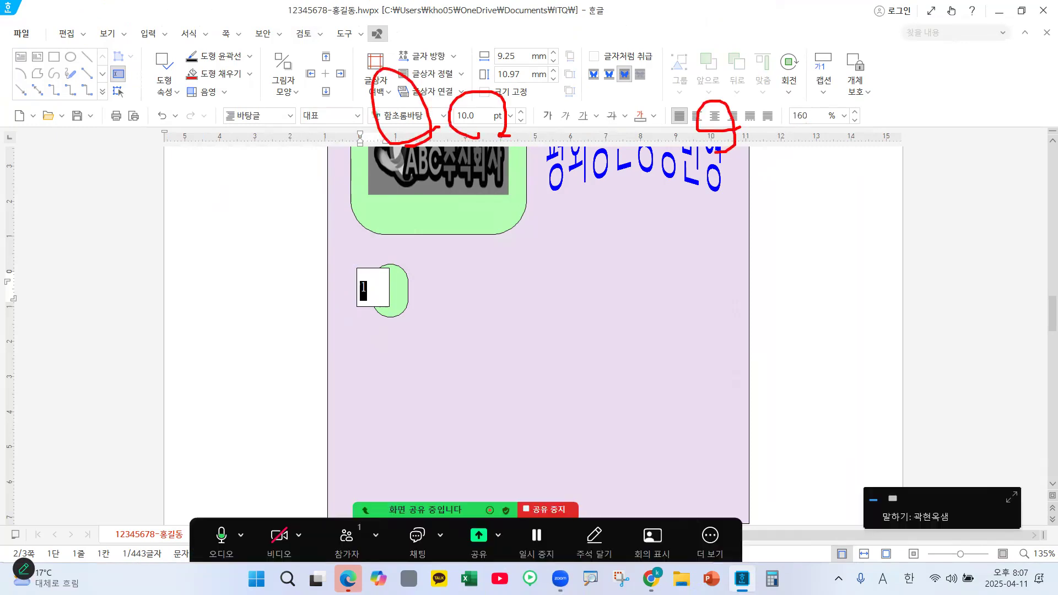
left_click(408, 116)
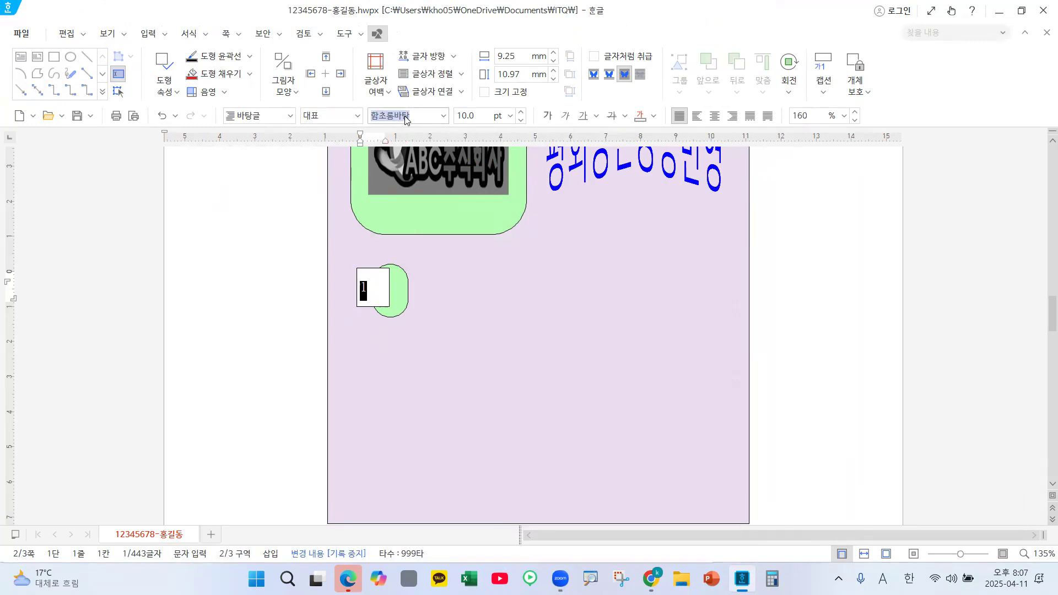
key("BackSpace")
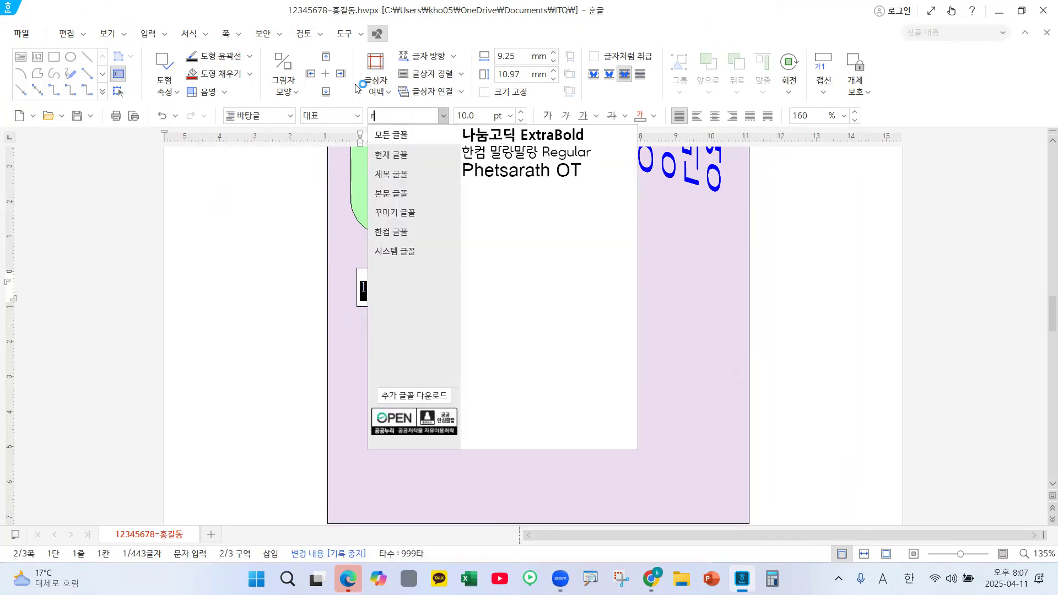
key("Hangul")
type("궁서")
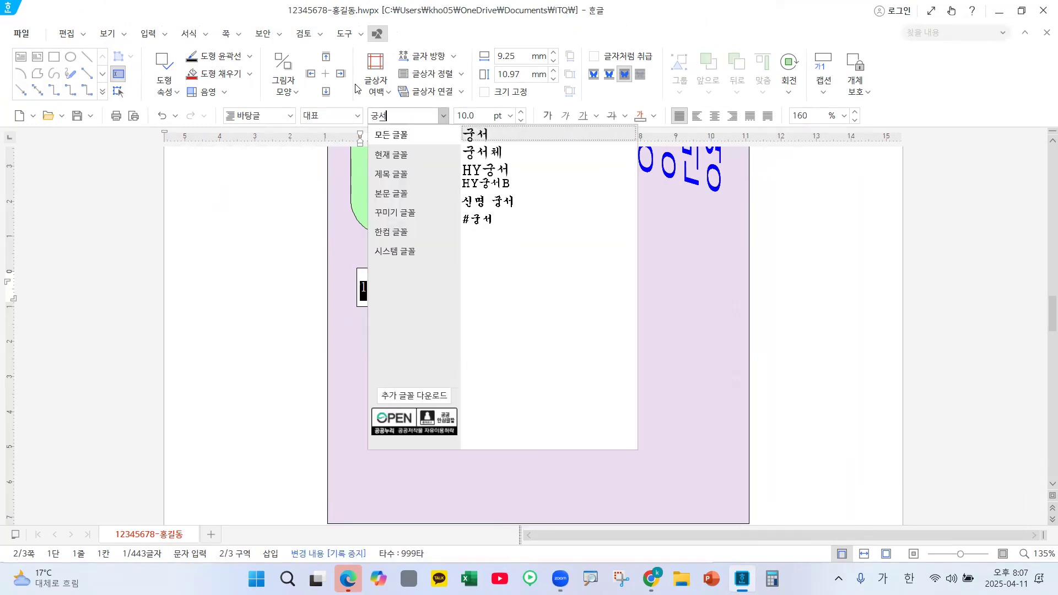
key("Return")
key("Tab")
type("20")
key("Return")
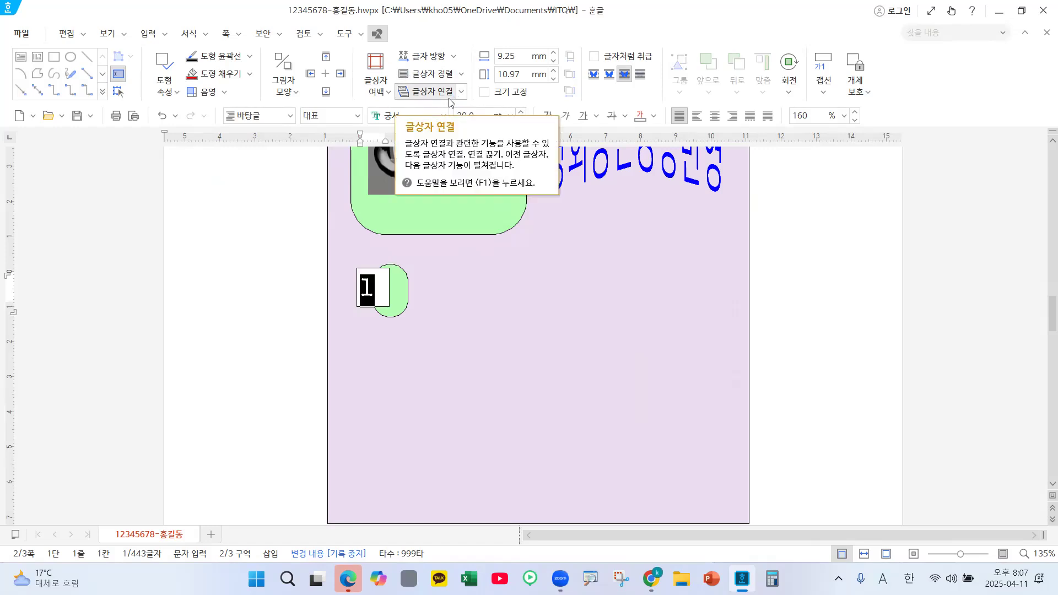
left_click(716, 116)
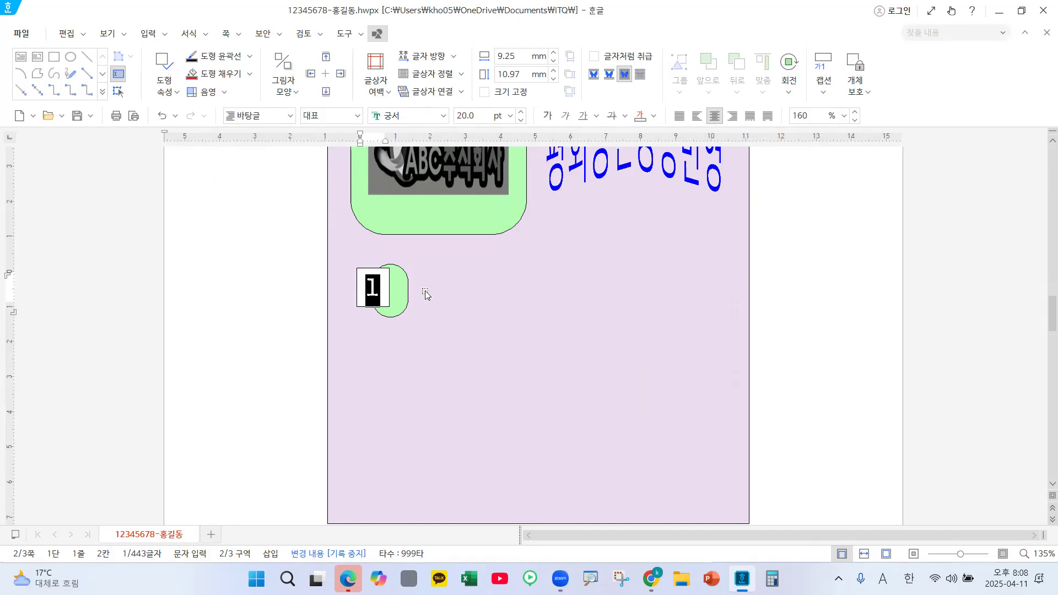
Nudge the small green shape slightly up and to the left behind the number box
left_click(399, 292)
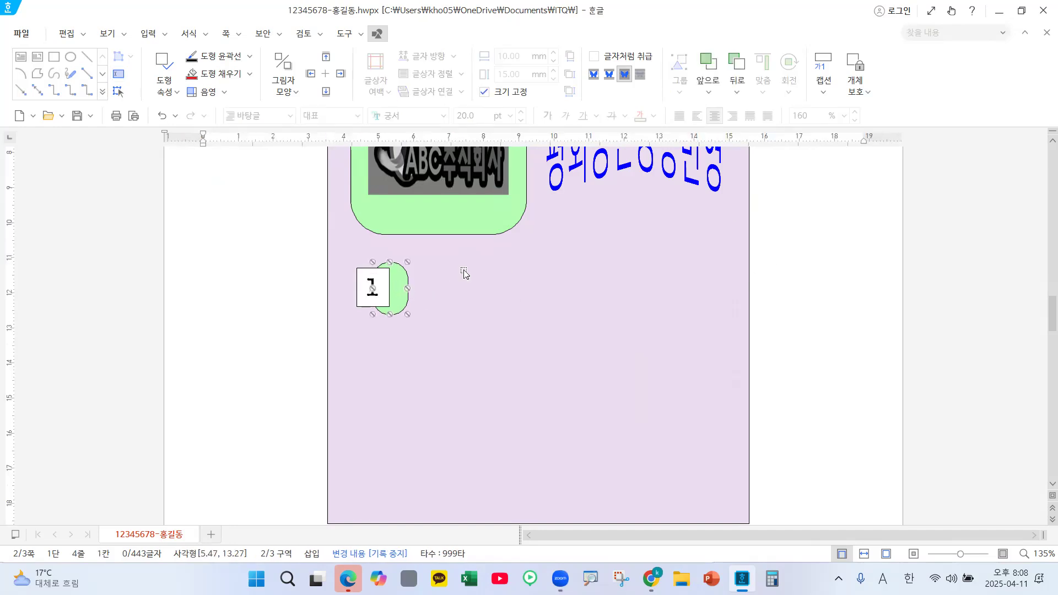
key("Left")
key("ctrl+2")
mouse_move(300, 236)
left_mouse_down()
mouse_move(397, 297)
mouse_move(361, 264)
mouse_move(338, 302)
mouse_move(371, 305)
left_mouse_up()
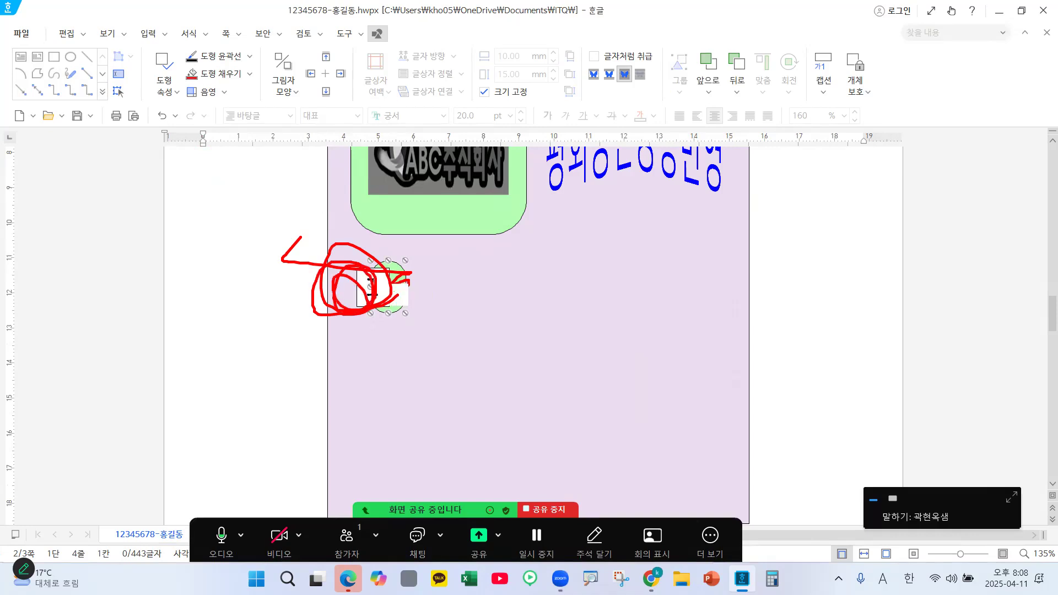
key("Escape")
key("ctrl+2")
mouse_move(763, 77)
left_mouse_down()
mouse_move(633, 62)
mouse_move(711, 111)
mouse_move(678, 111)
left_mouse_up()
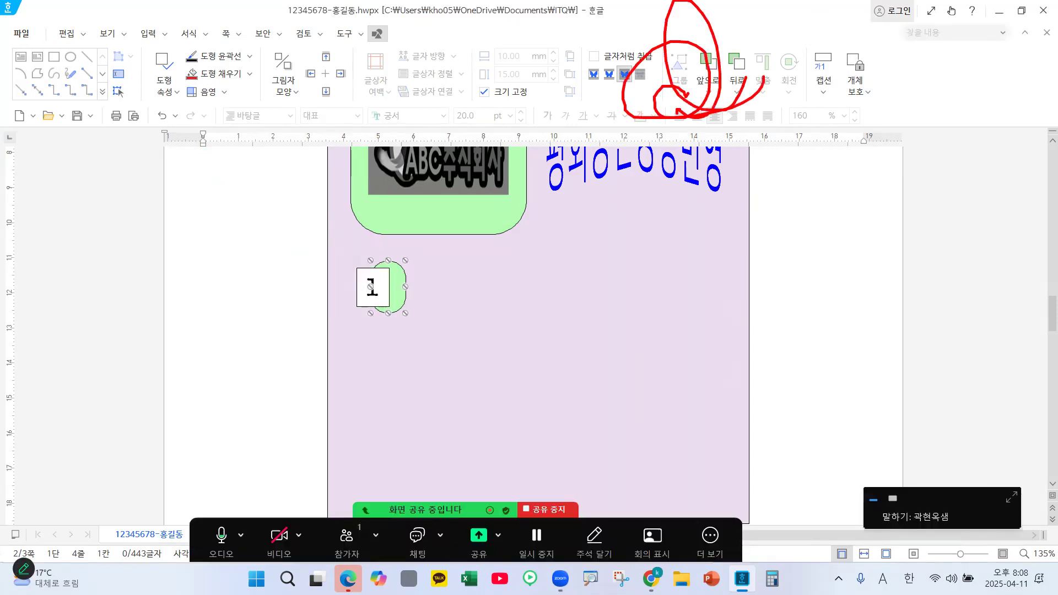
key("Escape")
key("ctrl+1")
left_click(334, 311)
mouse_move(343, 183)
left_mouse_down()
mouse_move(392, 262)
mouse_move(392, 135)
left_mouse_up()
key("Escape")
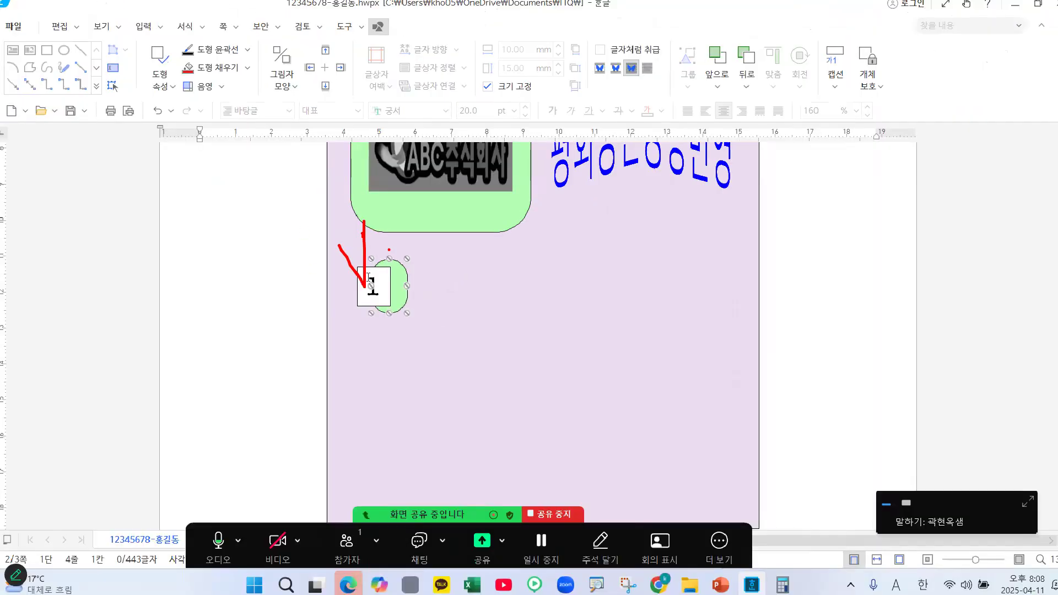
Examine the stacking order options (순서) available for the number box, including bring to front (맨 앞으로)
left_click(365, 272)
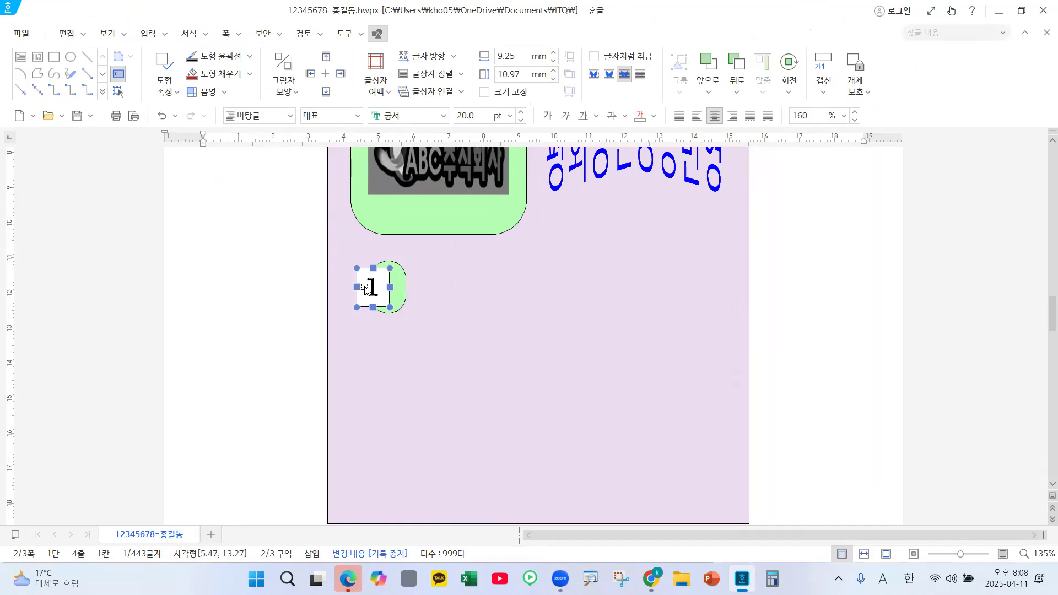
right_click(369, 287)
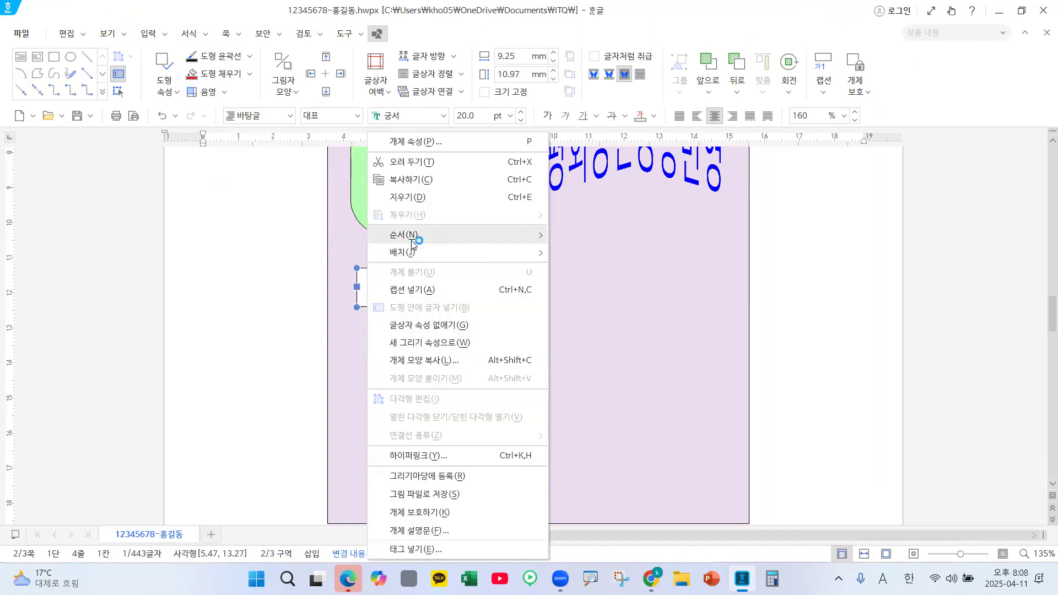
mouse_move(449, 236)
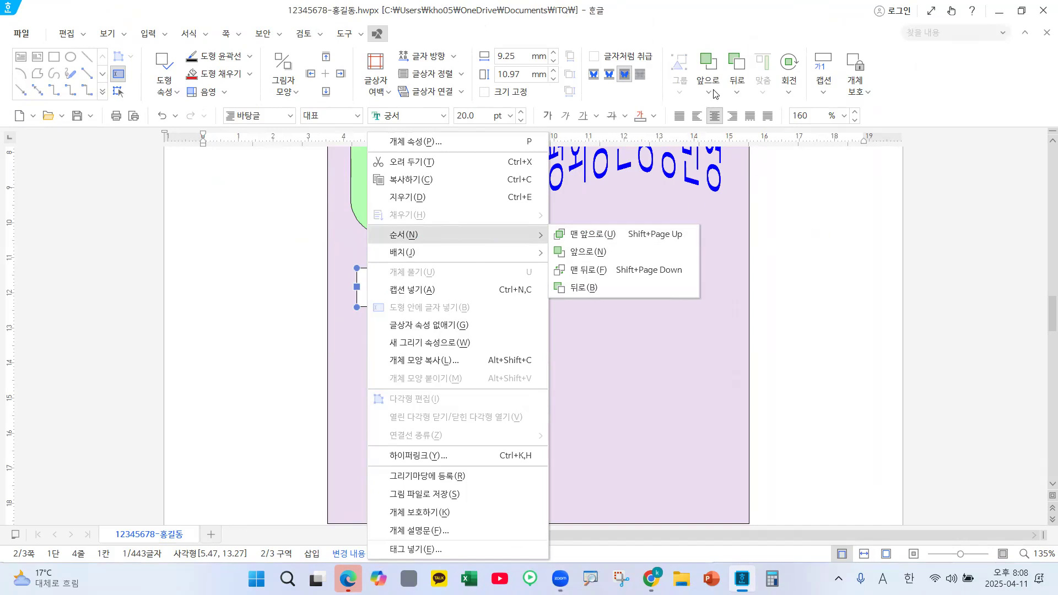
left_click_drag(715, 97, 668, 132)
left_click_drag(590, 235, 566, 242)
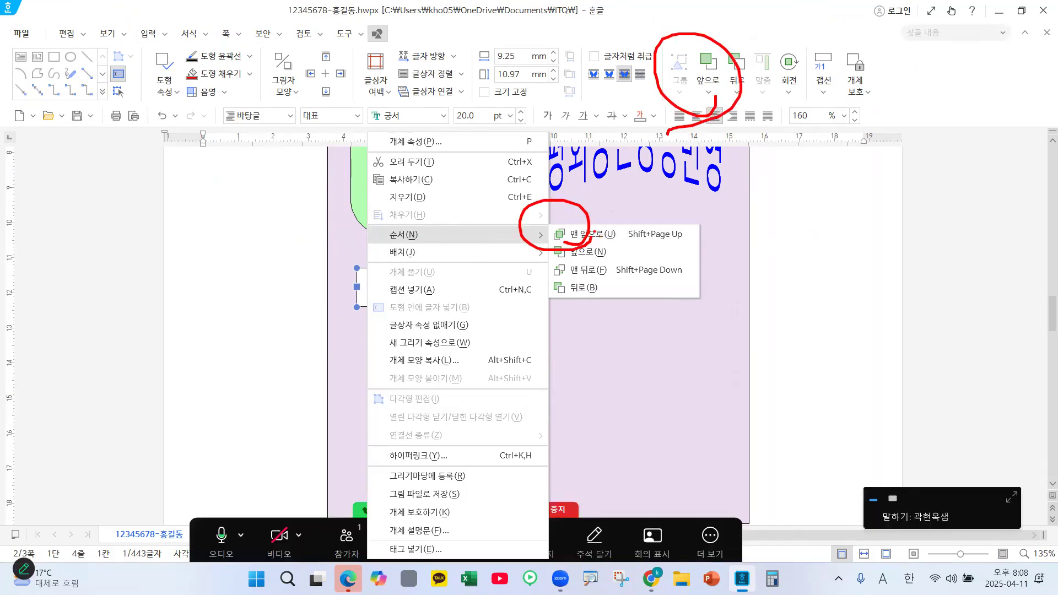
key("Escape")
left_click(853, 325)
Draw a horizontal text box about 87 mm wide and 17 mm high to the right of the numbered green shape
scroll(759, 252, "down", 2)
scroll(749, 239, "down", 3)
scroll(725, 230, "down", 2)
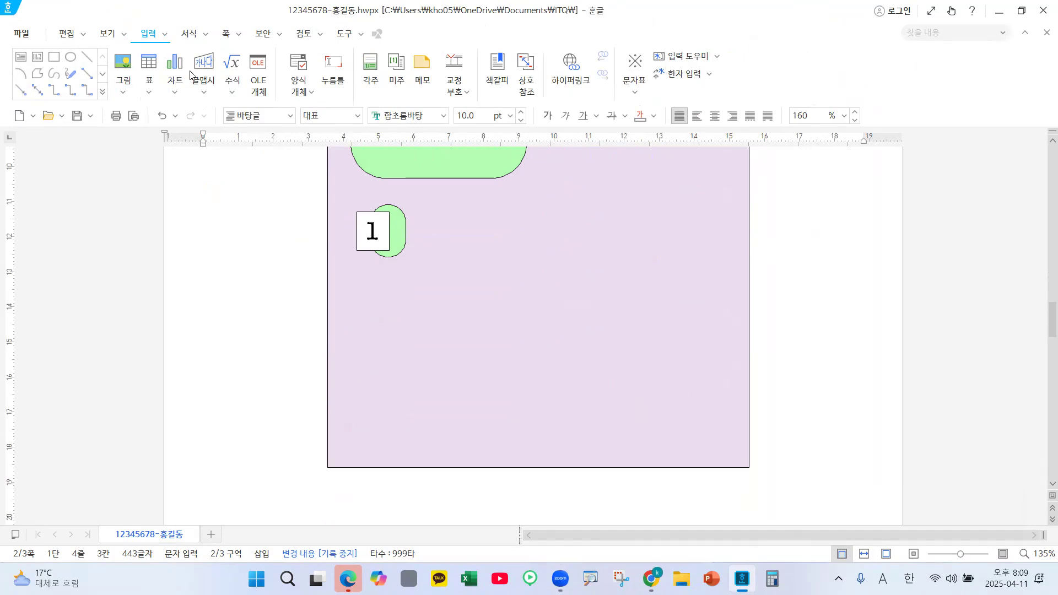
left_click(28, 57)
left_click_drag(426, 206, 733, 266)
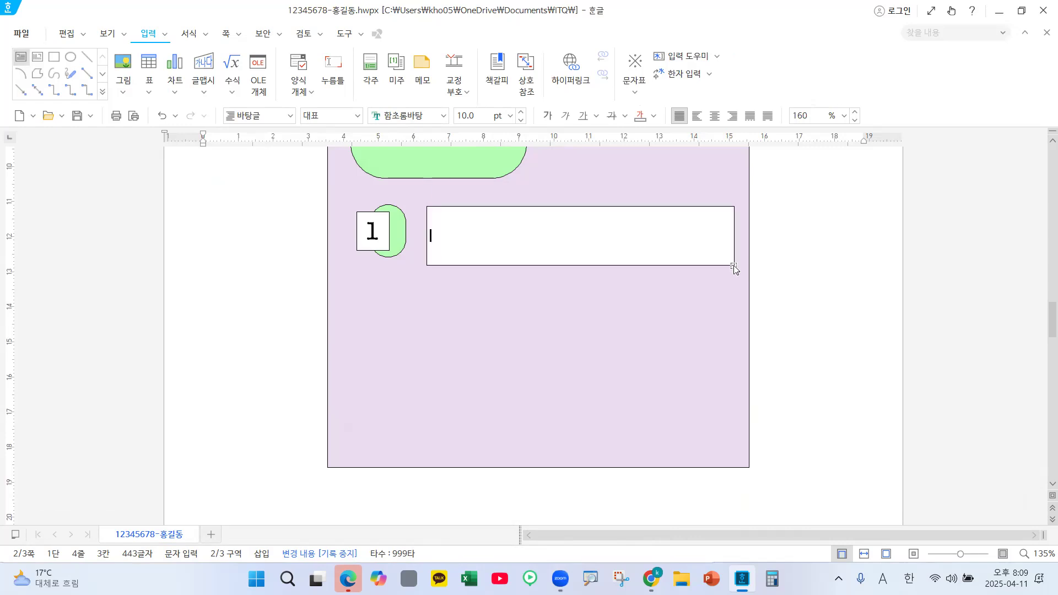
Enter the text "북핵문제 해결, 평화정착" in the wide text box beside the number 1
type("qnrgo")
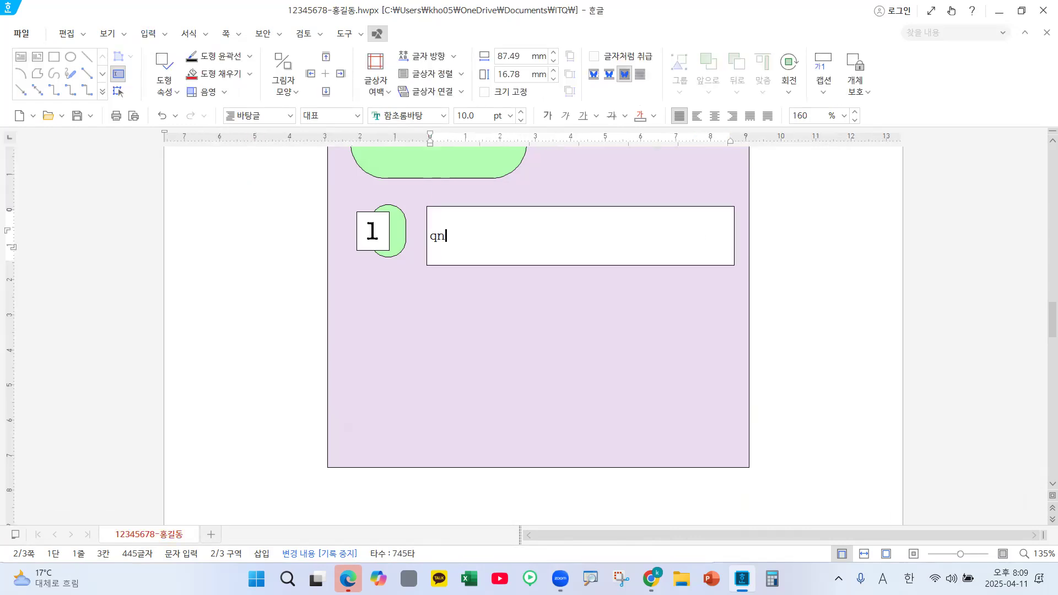
key("BackSpace")
key("BackSpace")
key("BackSpace")
key("BackSpace")
key("BackSpace")
key("Hangul")
type("북해")
type("핵문제 ")
type("해결")
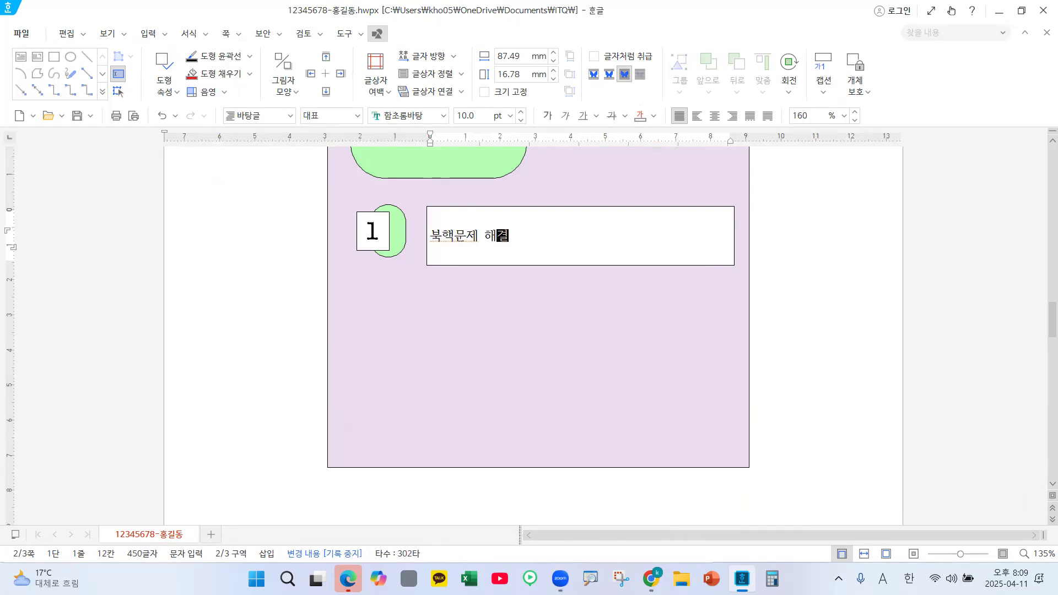
type(". 평화정차ㄱ")
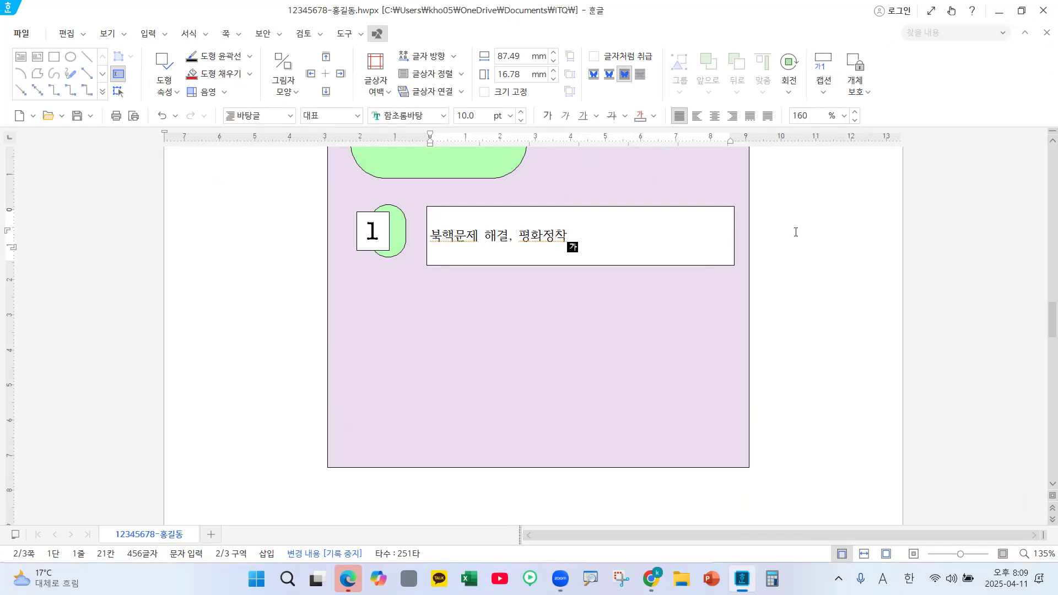
left_click(720, 498)
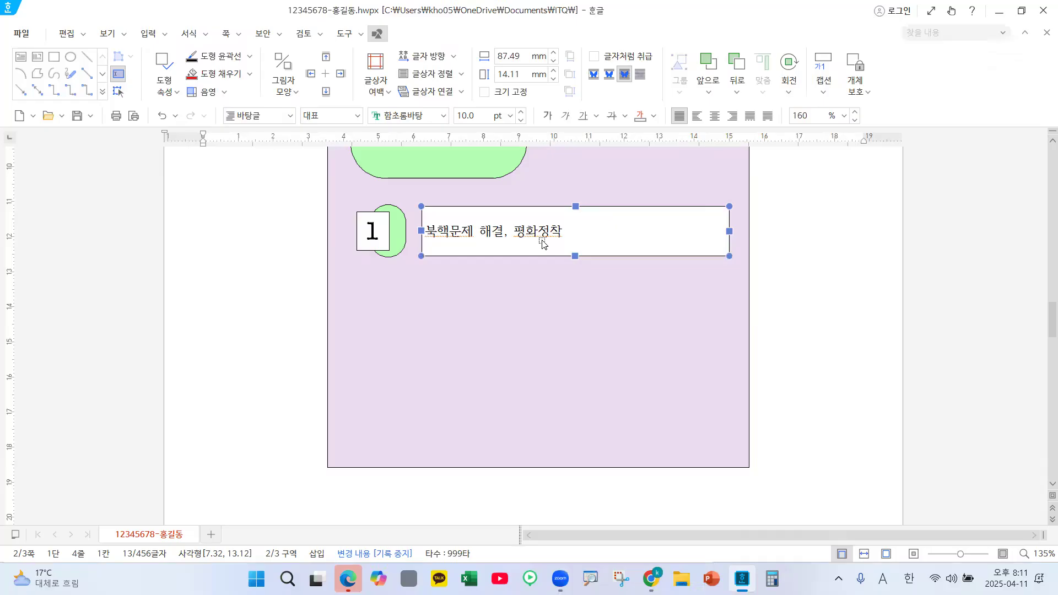
left_click(549, 234)
double_click(550, 234)
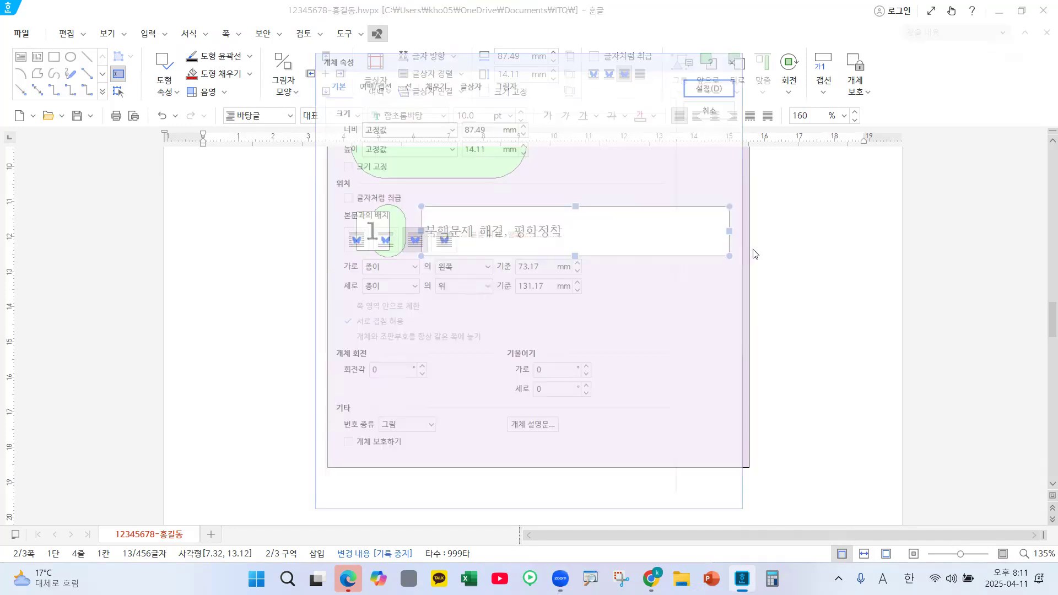
left_click(739, 100)
Format the text "북핵문제 해결, 평화정착" as 굴림, 18 pt, centre-aligned, and select its text box
left_click_drag(562, 231, 430, 221)
left_click(435, 116)
type("궈림")
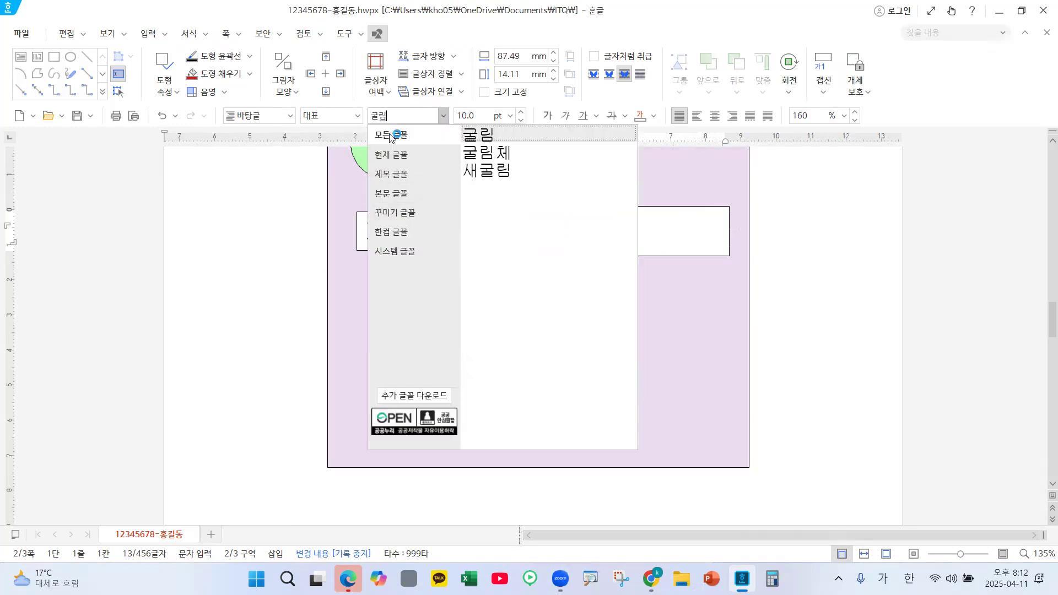
key("Return")
left_click(462, 118)
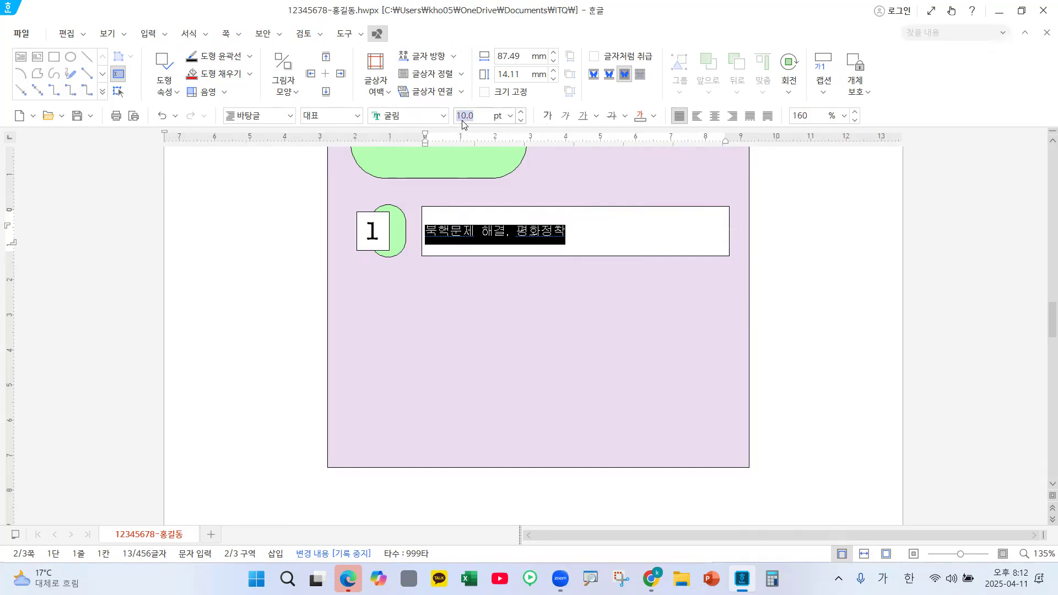
type("18")
key("Return")
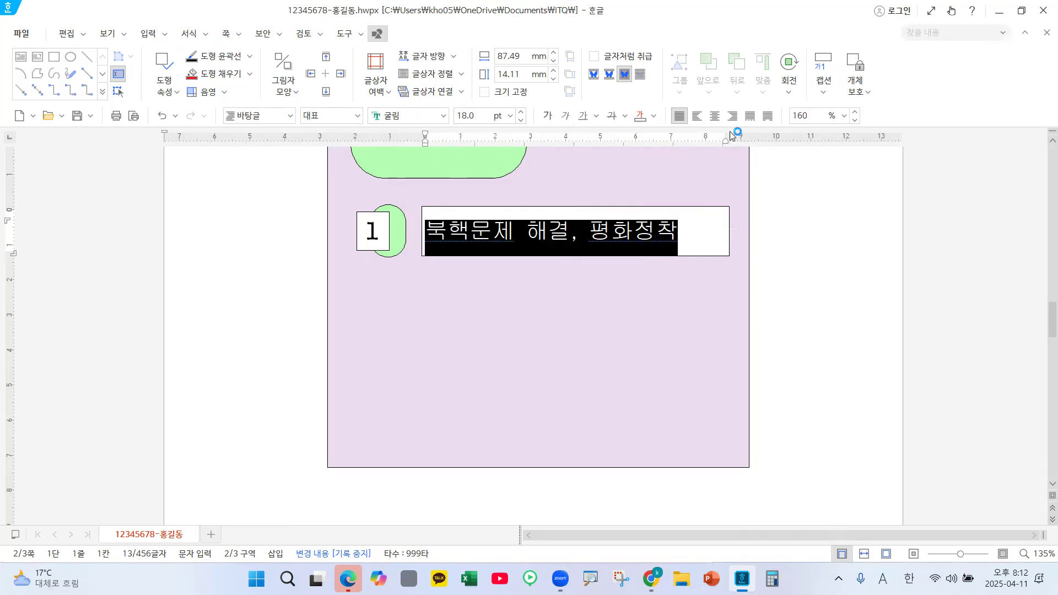
left_click(714, 116)
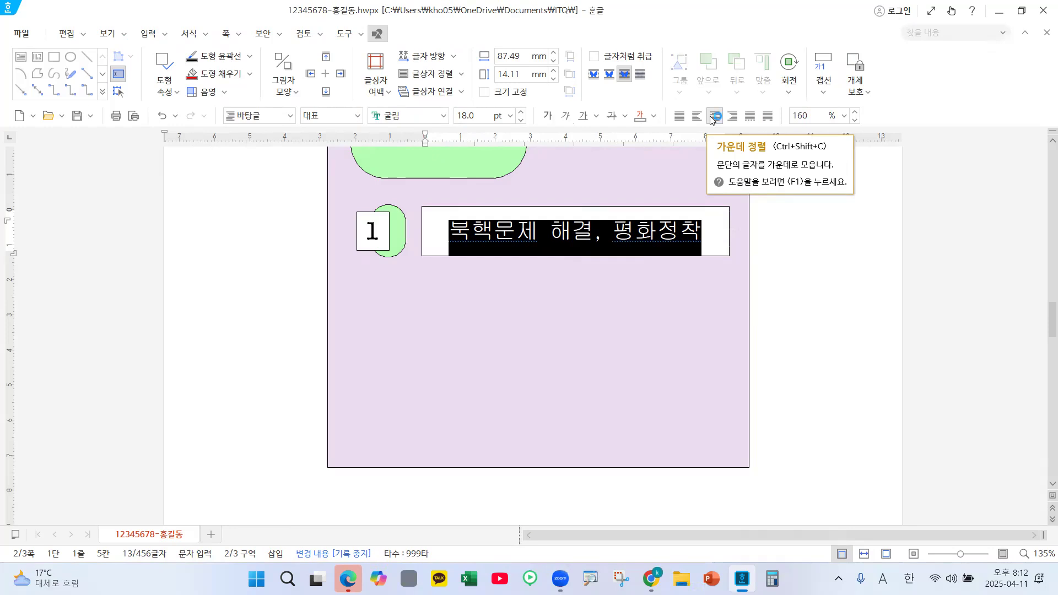
left_click(599, 206)
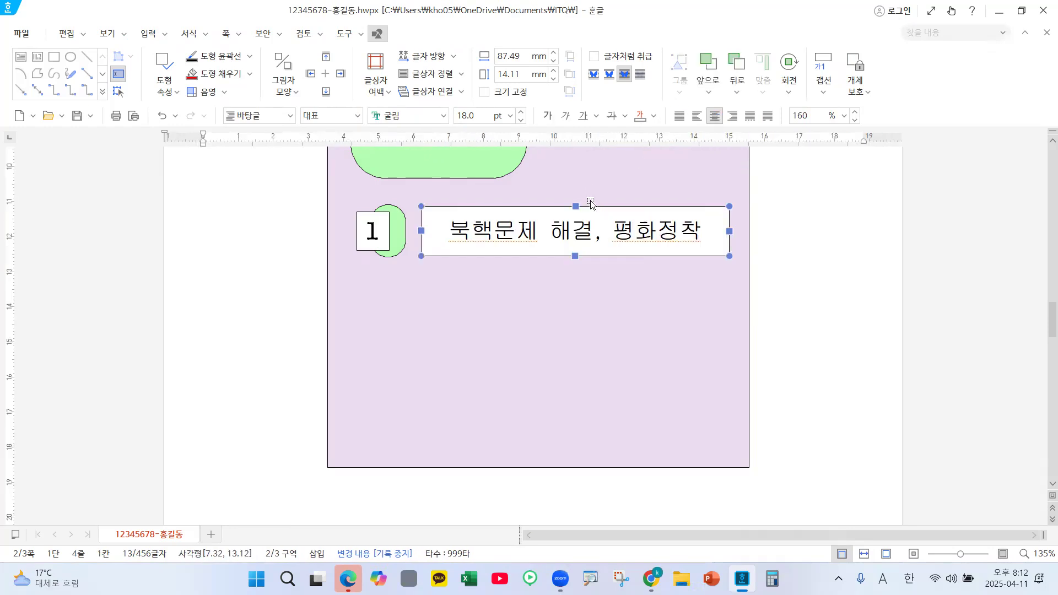
Remove the fill from the text box "북핵문제 해결, 평화정착" by choosing 색 채우기 없음 in its object properties
mouse_move(253, 82)
left_mouse_down()
mouse_move(185, 84)
mouse_move(252, 68)
mouse_move(251, 85)
left_mouse_up()
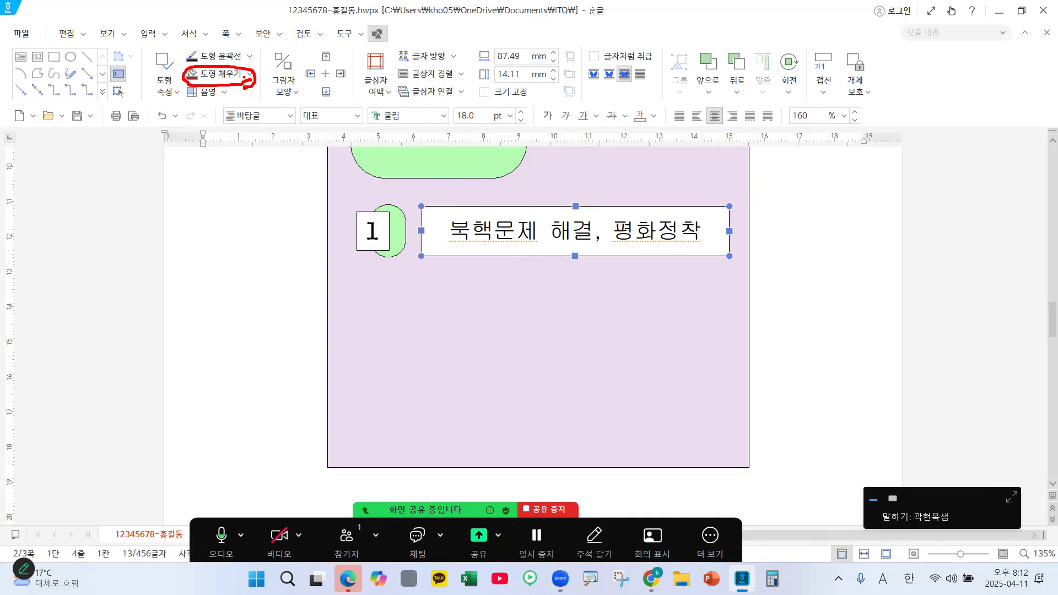
left_click(251, 77)
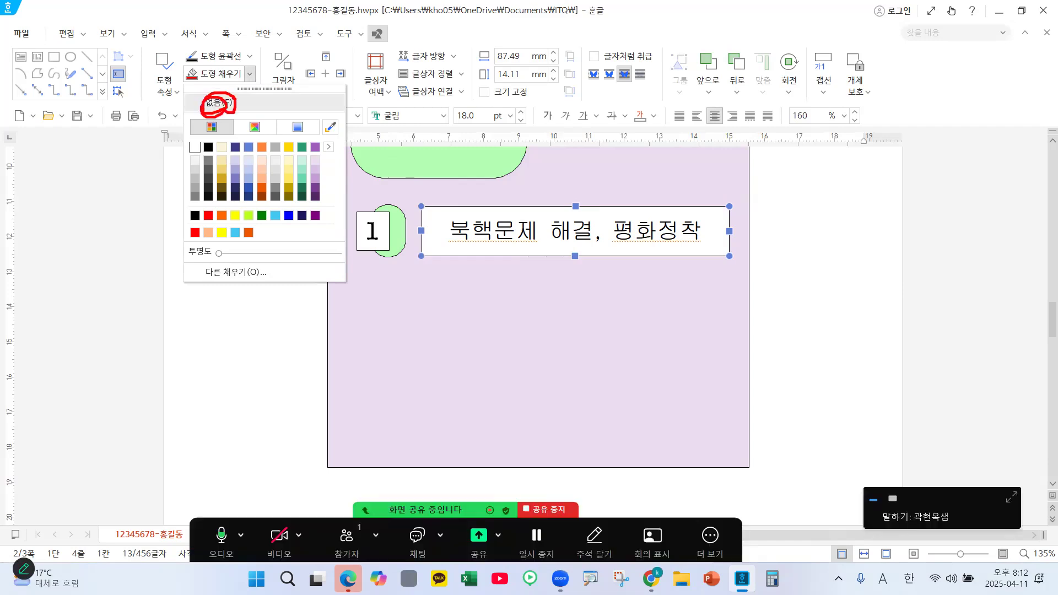
key("Escape")
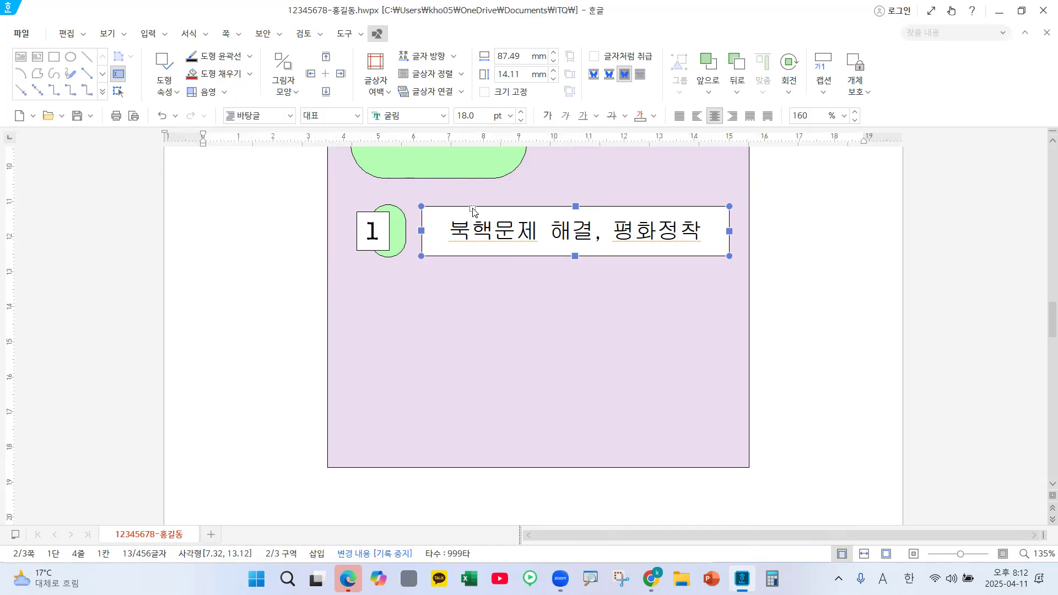
double_click(436, 222)
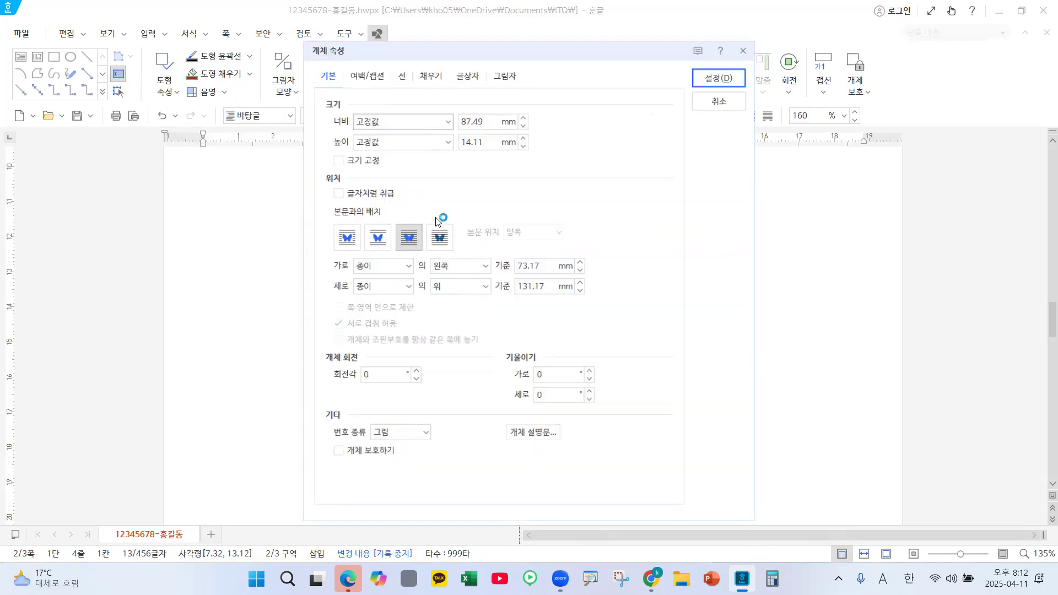
left_click(427, 72)
left_click_drag(362, 117, 354, 131)
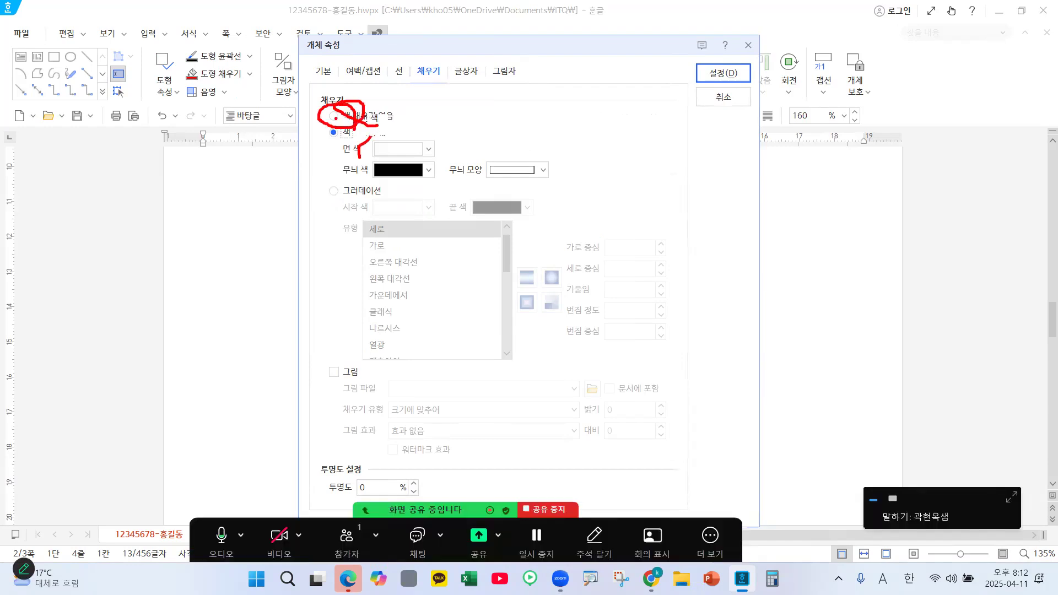
left_click(335, 115)
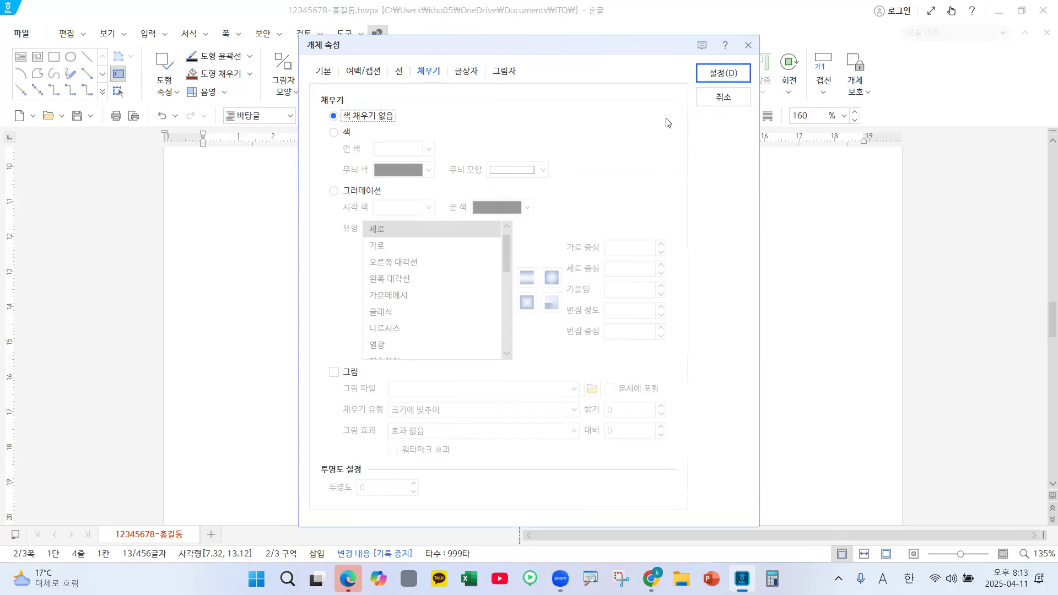
Change the text box's outline to a dashed line type and apply the object properties
left_click(404, 79)
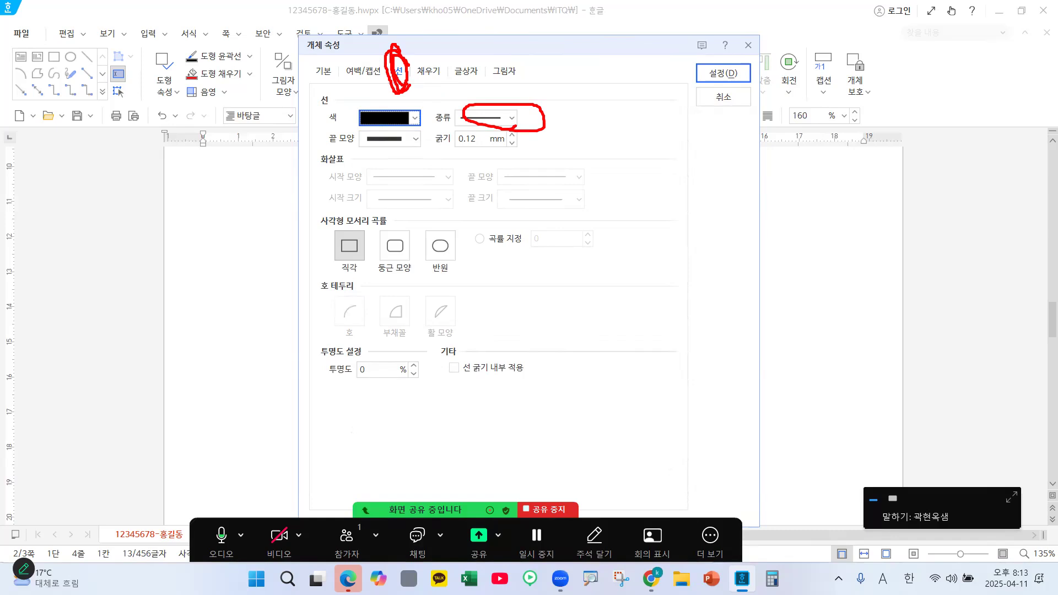
left_click(510, 120)
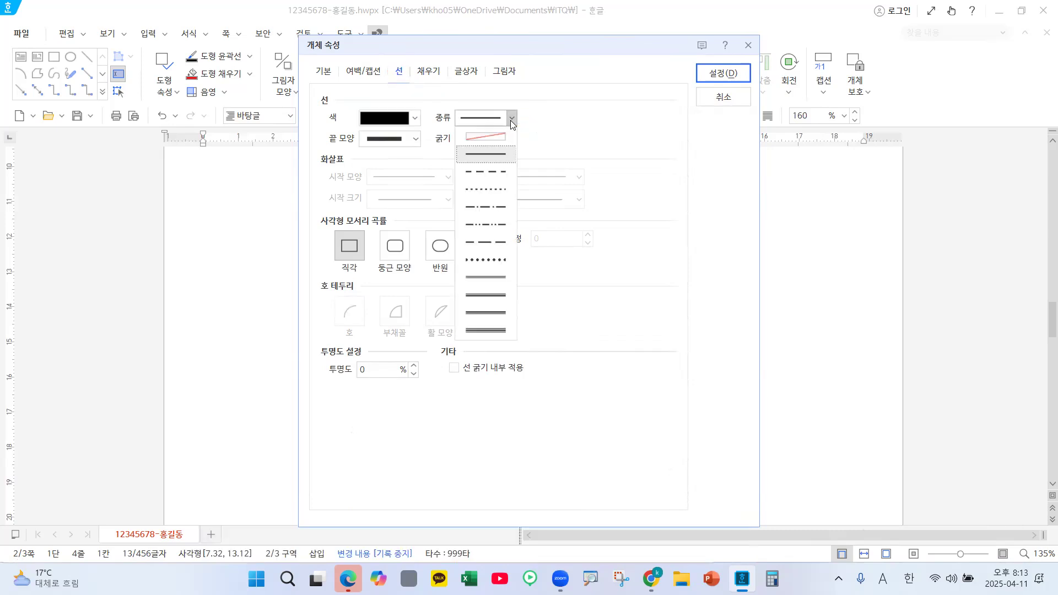
left_click(502, 182)
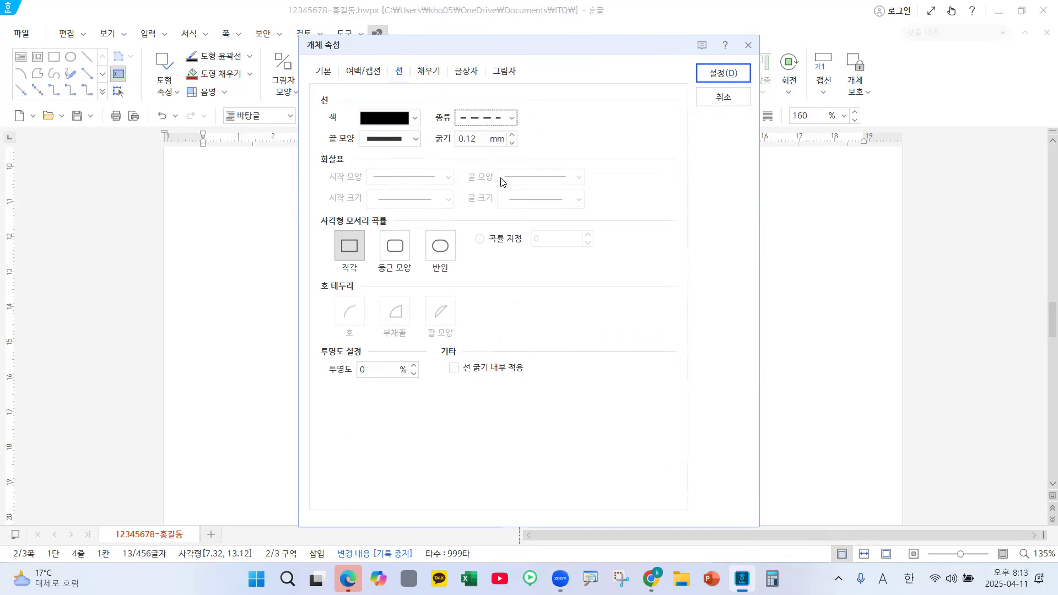
left_click(714, 71)
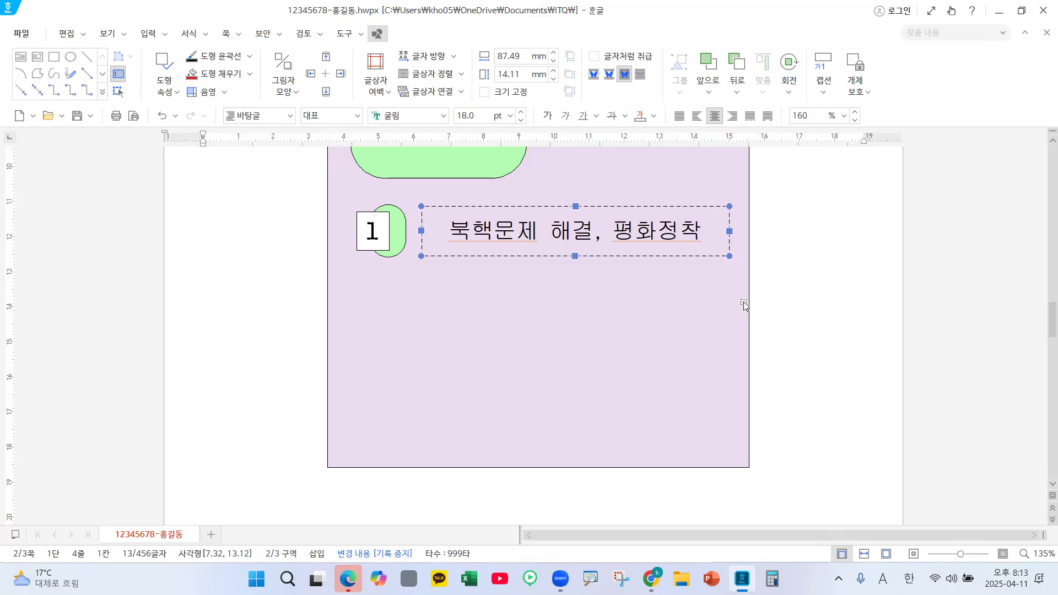
Examine the outline line types (선 종류) available for the text box, including the dashed and dotted (점선) styles
key("ctrl+2")
mouse_move(620, 283)
left_mouse_down()
mouse_move(517, 255)
mouse_move(573, 187)
mouse_move(572, 271)
left_mouse_up()
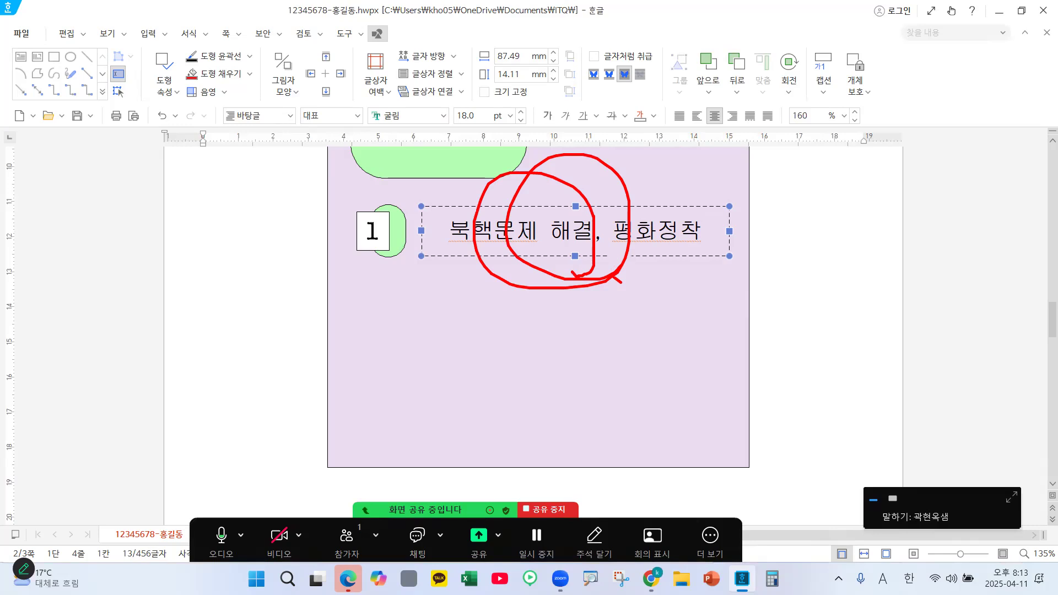
left_click_drag(183, 59, 265, 92)
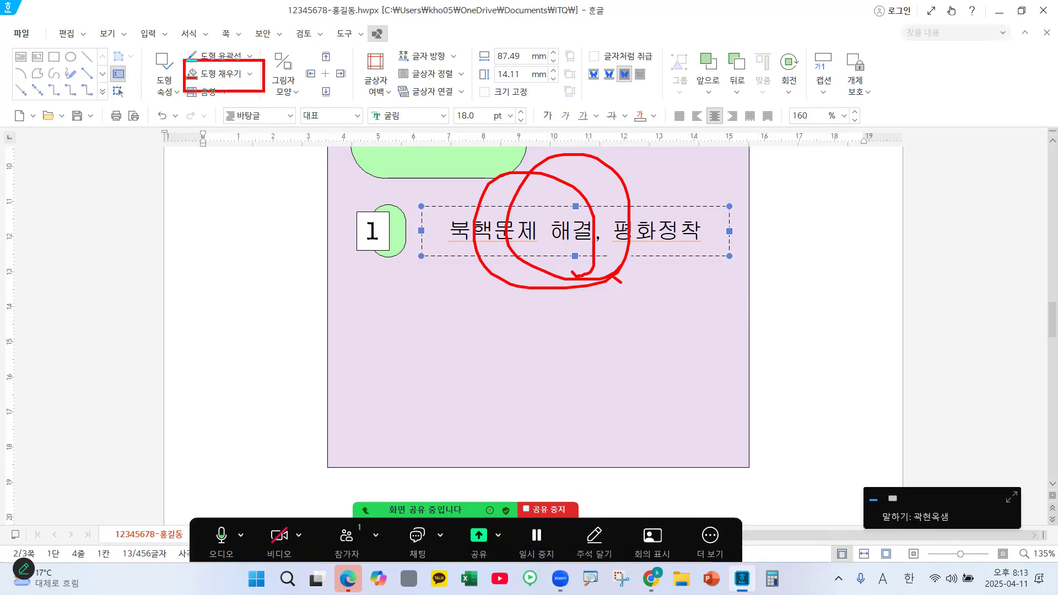
key("Escape")
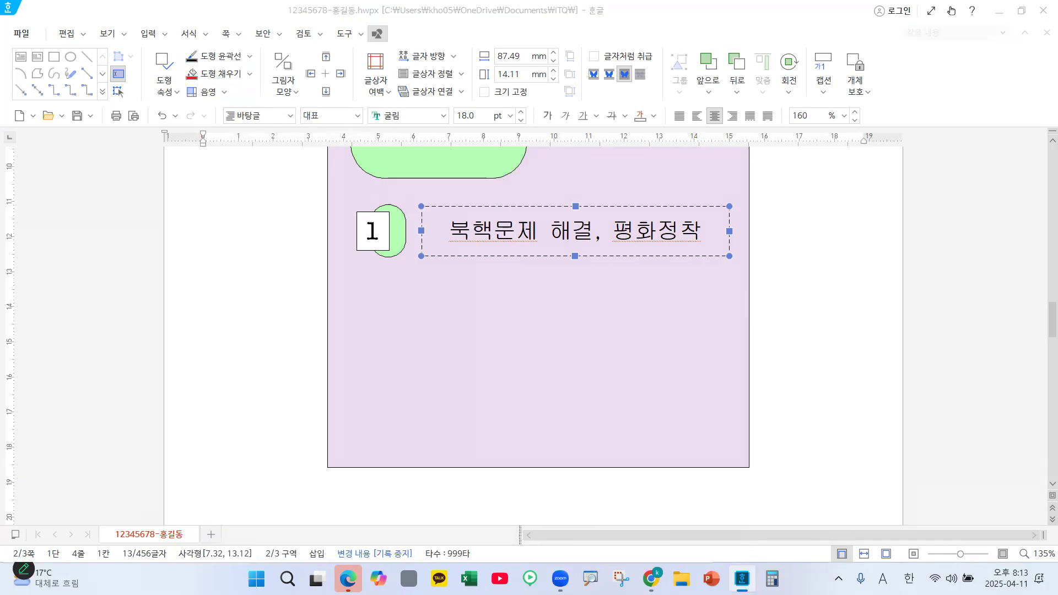
key("ctrl+2")
mouse_move(486, 204)
left_mouse_down()
mouse_move(553, 223)
mouse_move(496, 185)
mouse_move(548, 231)
left_mouse_up()
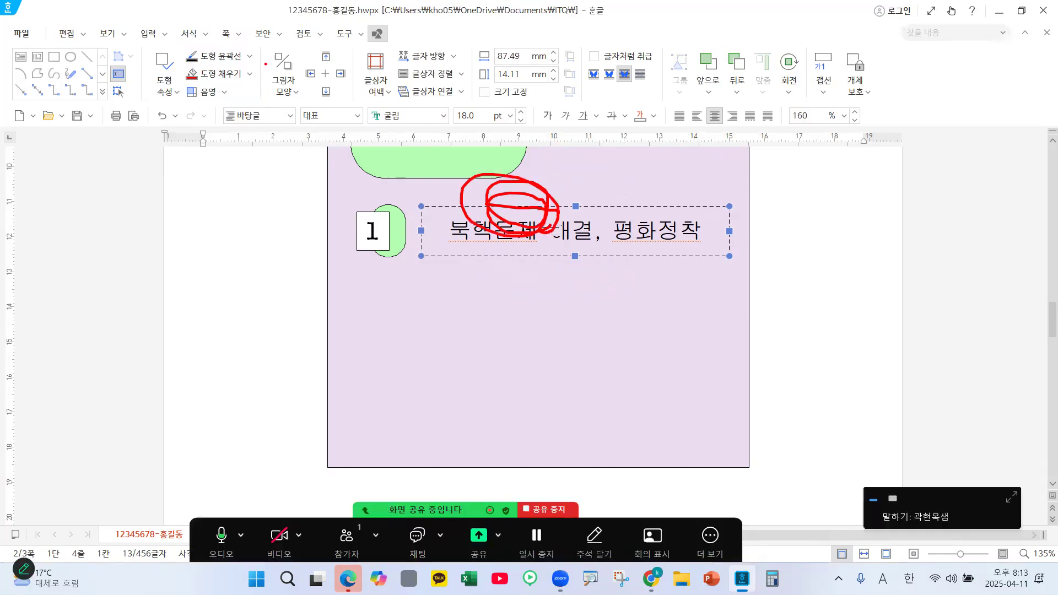
mouse_move(261, 60)
left_mouse_down()
mouse_move(193, 44)
mouse_move(257, 69)
left_mouse_up()
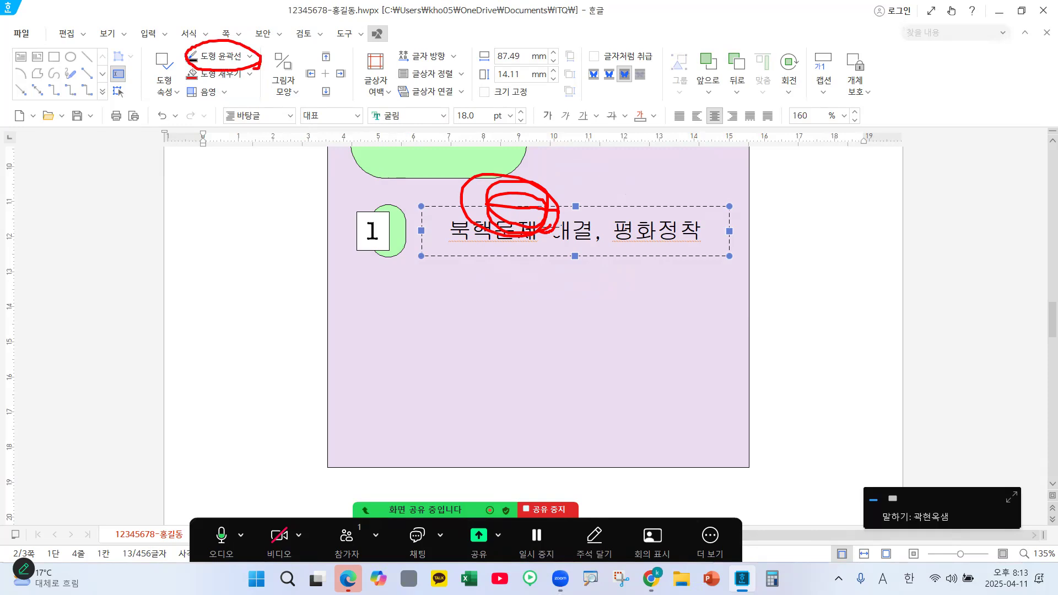
key("Escape")
left_click(250, 56)
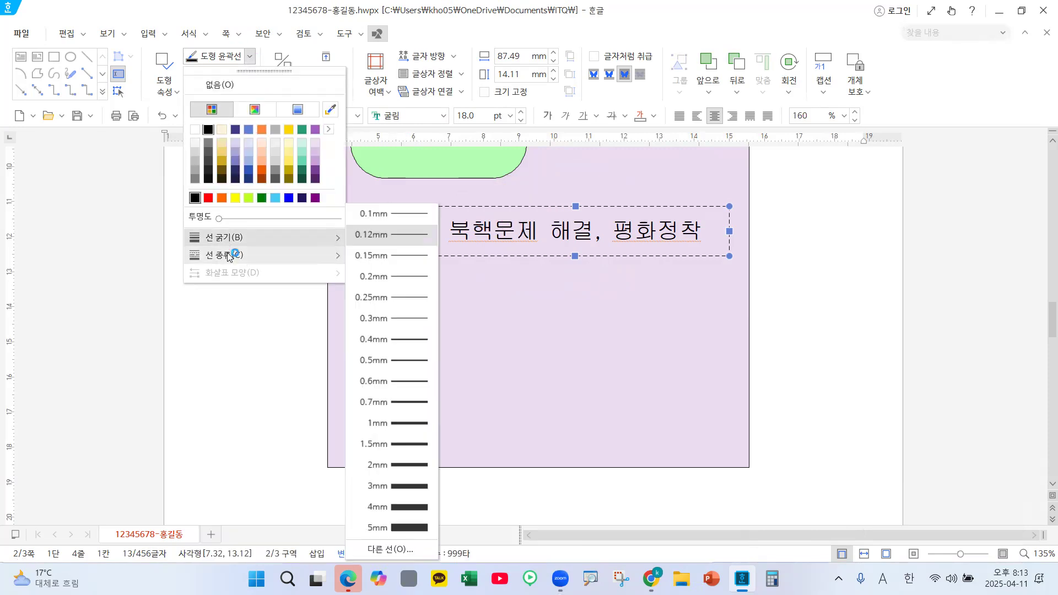
mouse_move(237, 257)
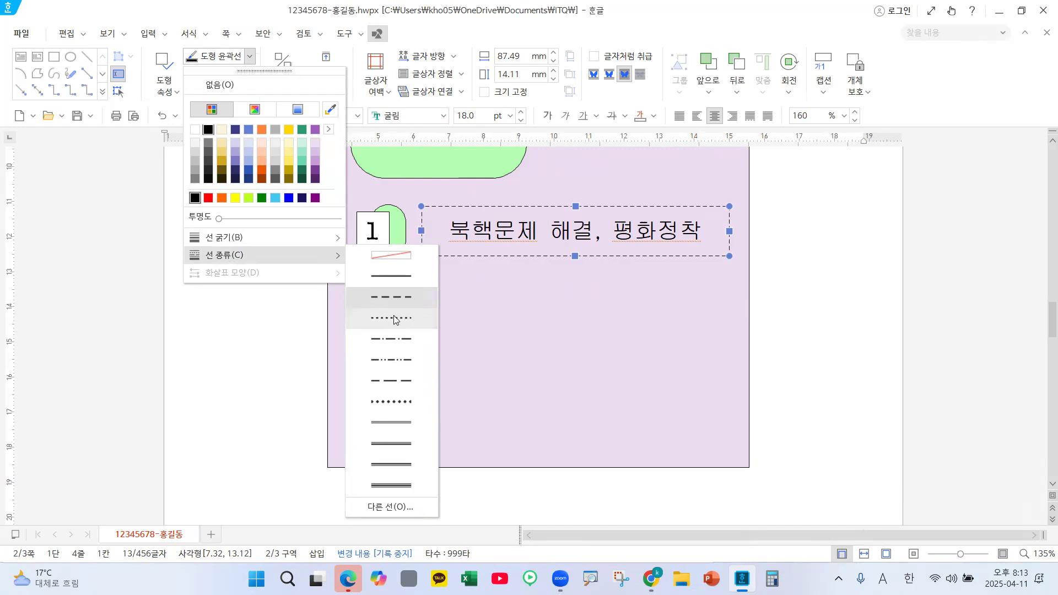
left_click(389, 298)
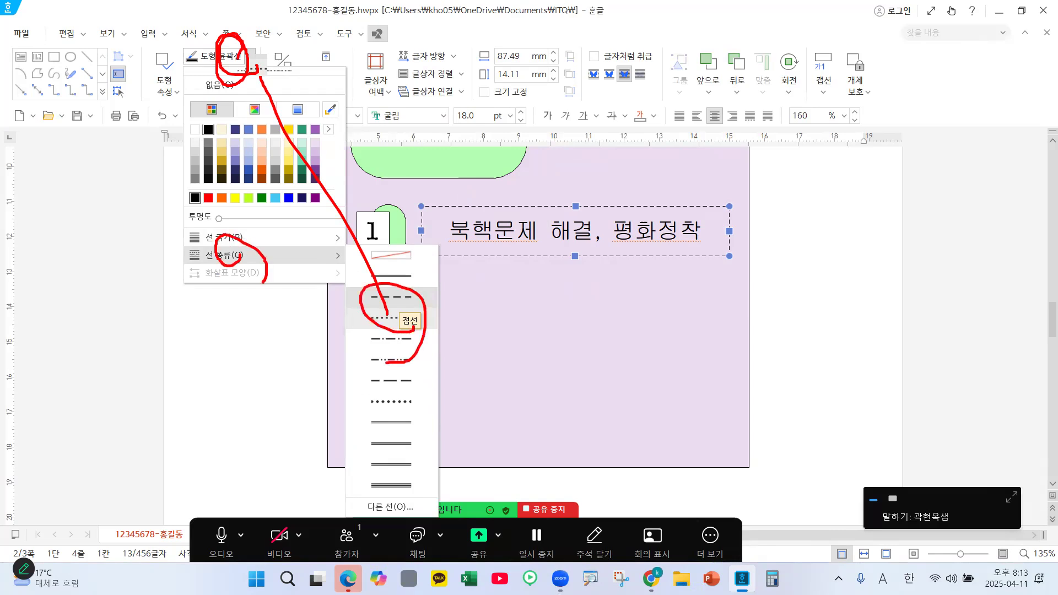
left_click(386, 319)
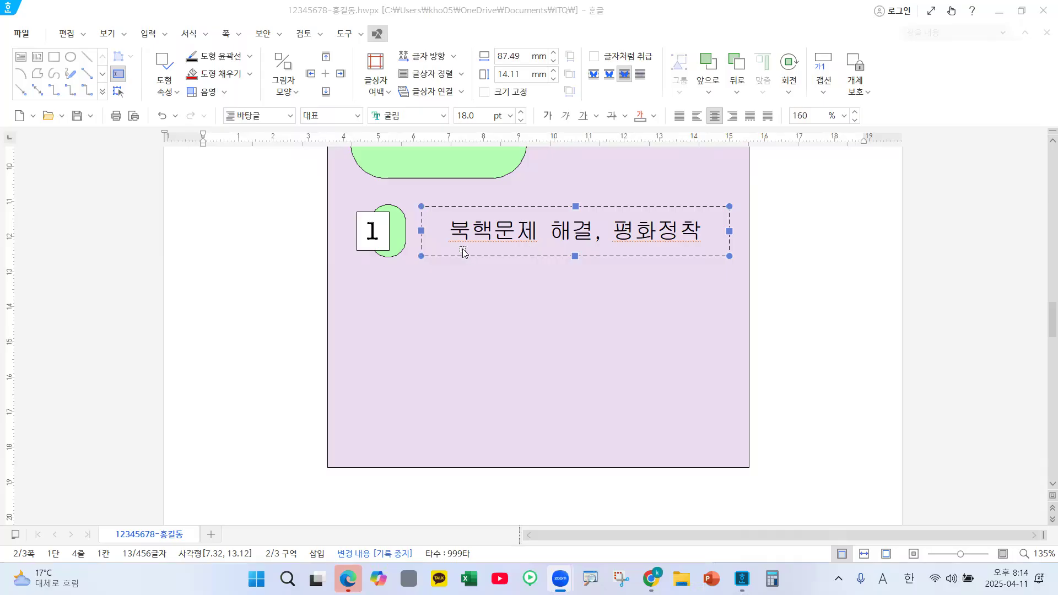
Select the number 1 box, its green shape and the dashed text box together and copy them straight down to make further rows
mouse_move(455, 194)
left_mouse_down()
mouse_move(495, 222)
mouse_move(562, 189)
left_mouse_up()
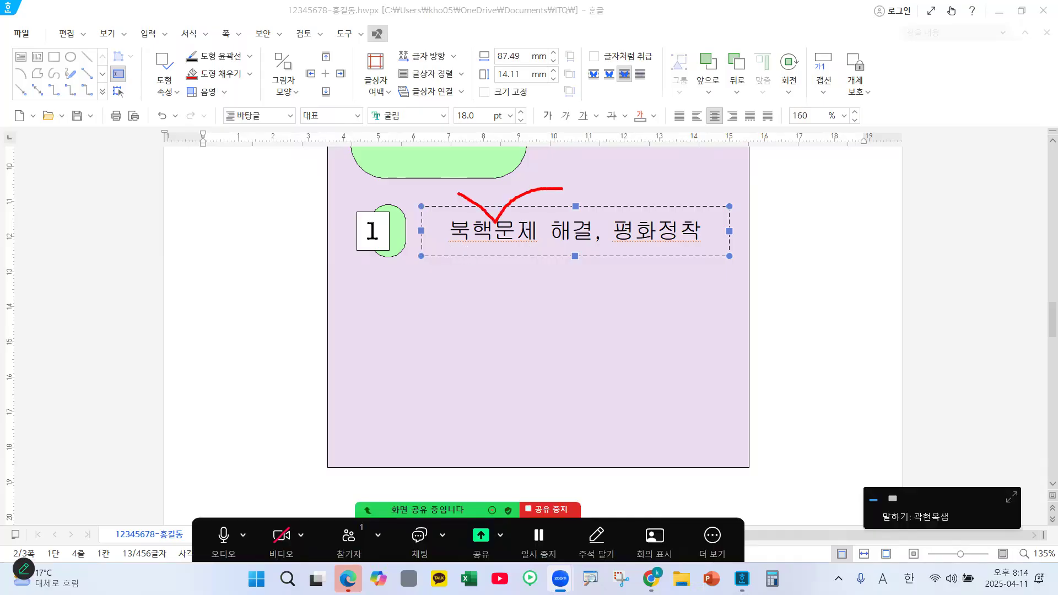
mouse_move(396, 210)
left_mouse_down()
mouse_move(410, 219)
mouse_move(422, 207)
mouse_move(402, 202)
left_mouse_up()
left_click(363, 222)
left_click(363, 222)
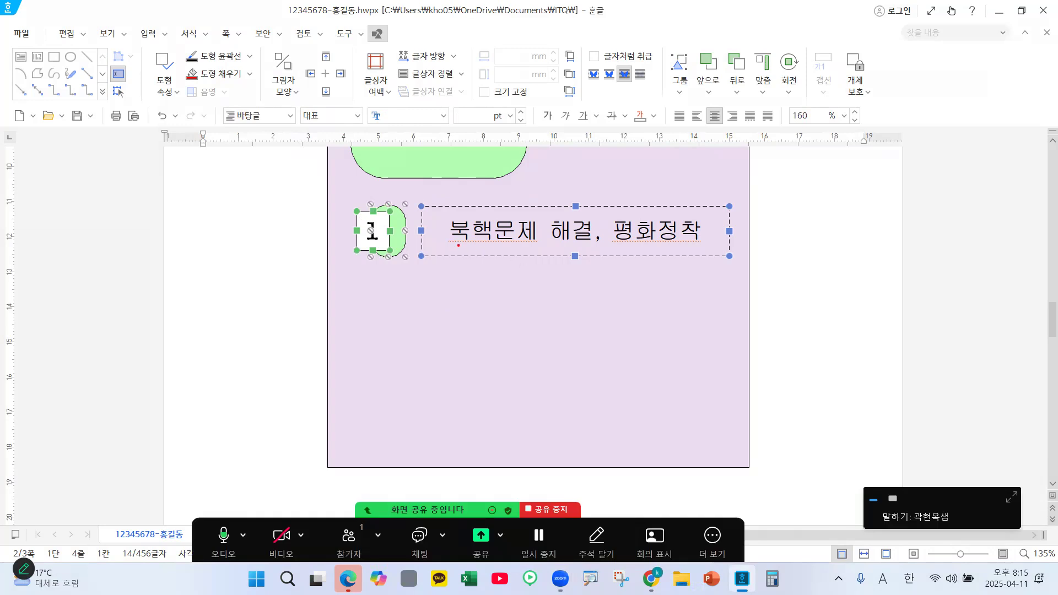
mouse_move(468, 241)
left_mouse_down()
mouse_move(469, 293)
mouse_move(509, 280)
left_mouse_up()
left_click_drag(483, 324, 469, 419)
mouse_move(436, 376)
left_mouse_down()
mouse_move(467, 414)
mouse_move(507, 387)
left_mouse_up()
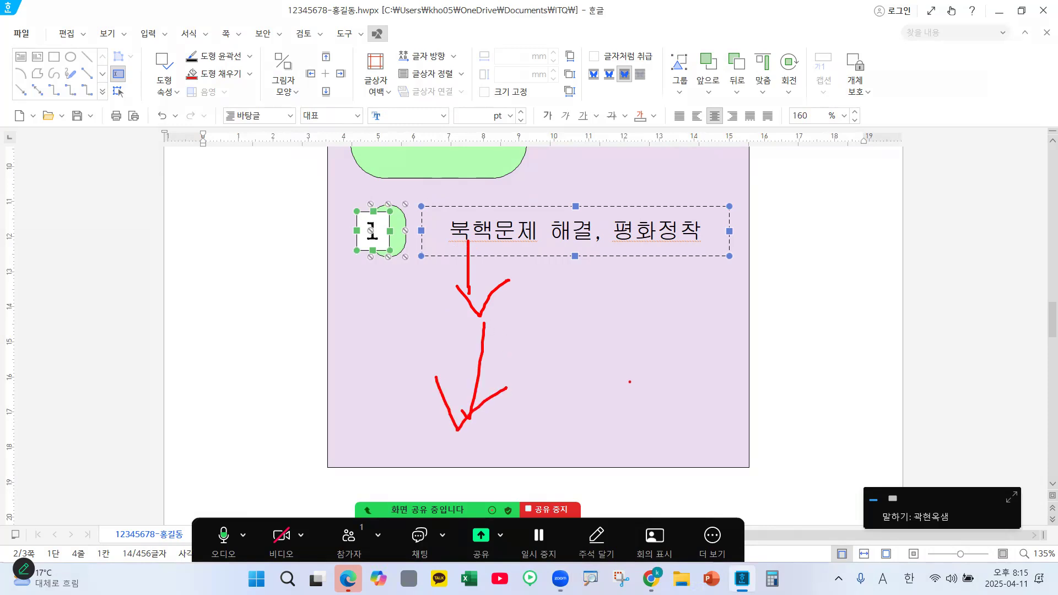
key("Escape")
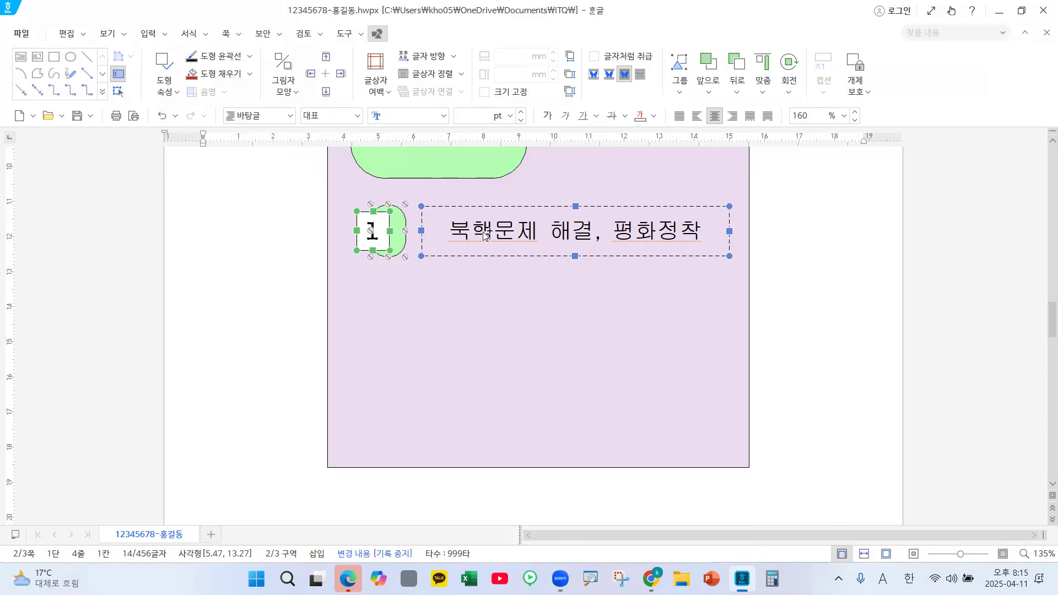
left_click_drag(485, 235, 483, 389)
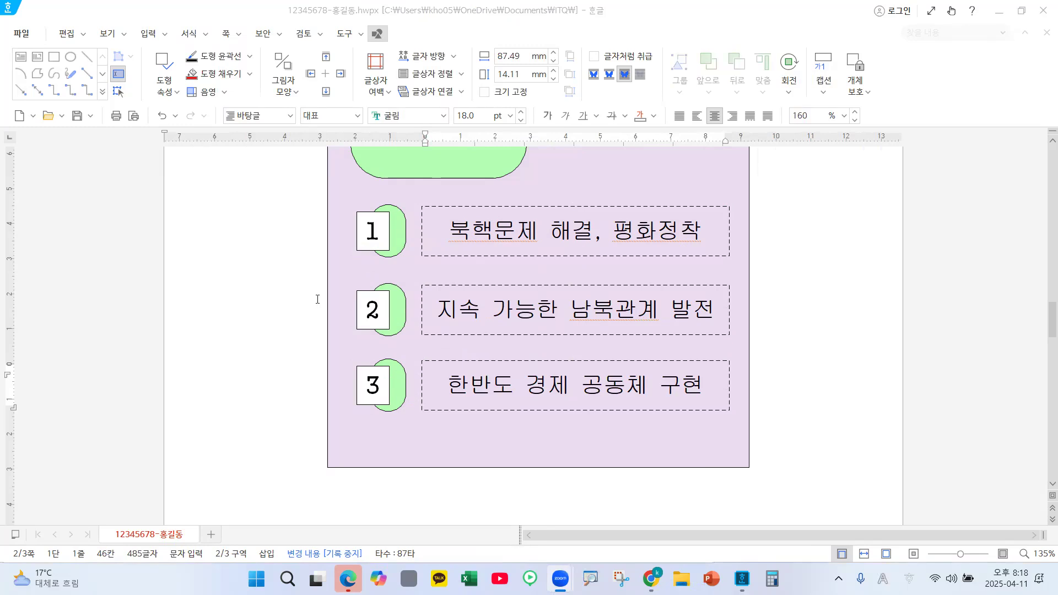
left_click_drag(366, 253, 385, 248)
left_click_drag(374, 289, 373, 314)
left_click_drag(374, 381, 361, 404)
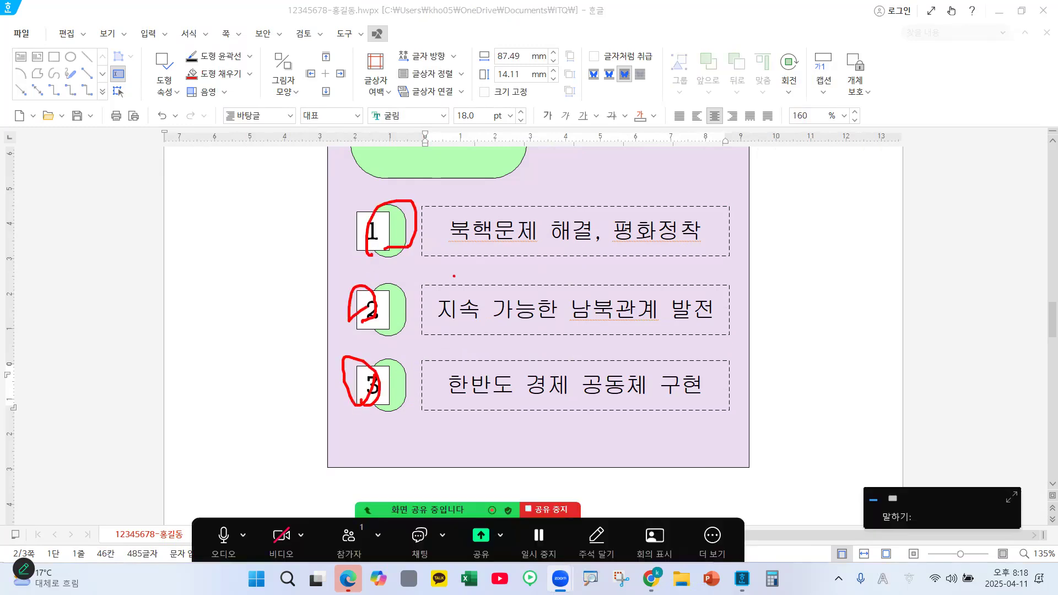
left_click_drag(474, 236, 513, 253)
left_click_drag(485, 302, 509, 331)
left_click_drag(494, 365, 525, 395)
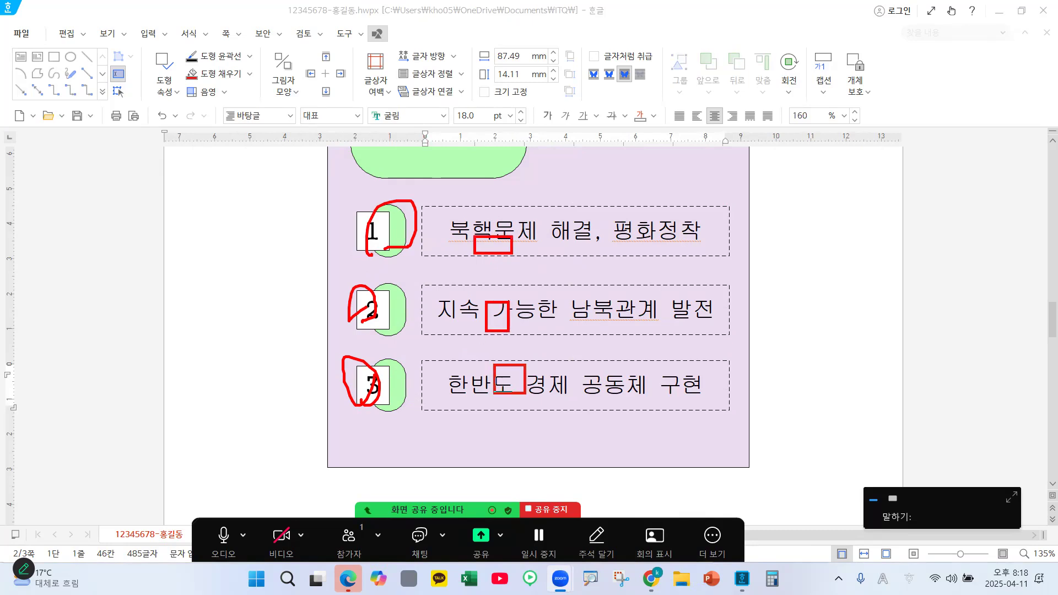
key("Escape")
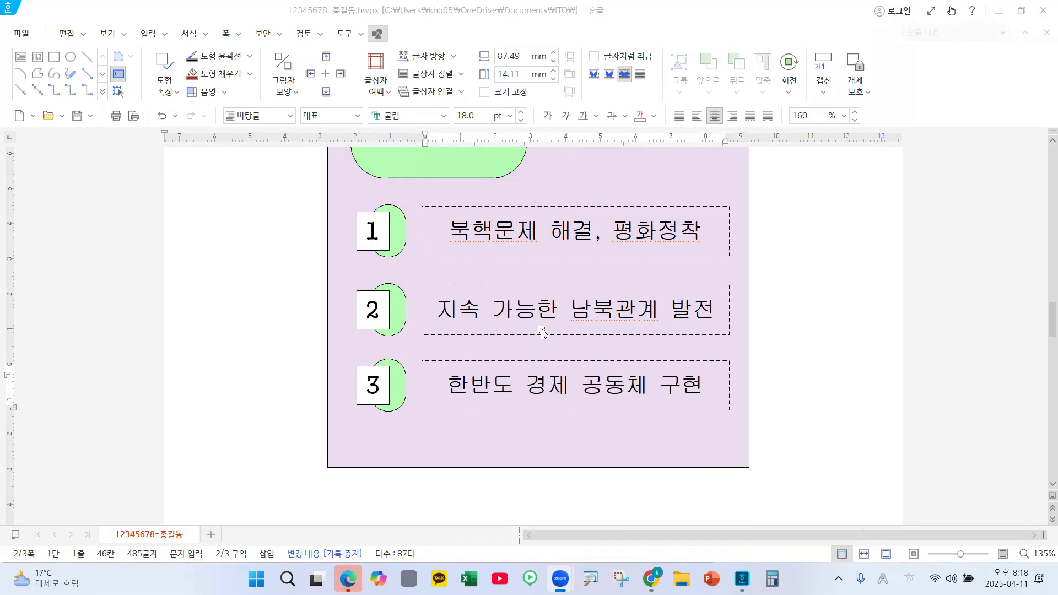
key("ctrl+2")
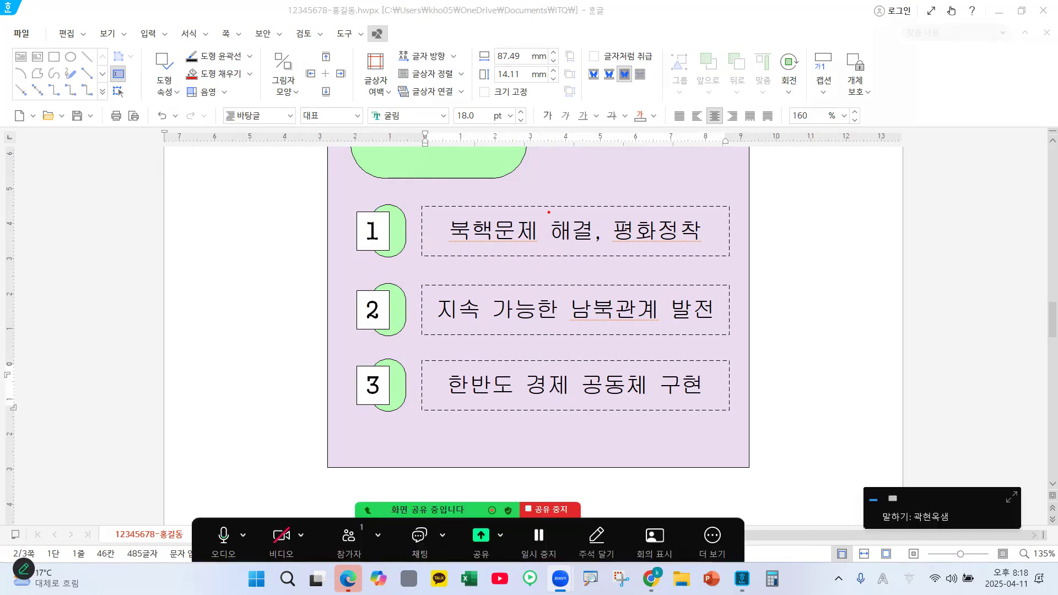
mouse_move(418, 199)
left_mouse_down()
mouse_move(468, 243)
mouse_move(777, 276)
mouse_move(707, 272)
mouse_move(749, 269)
mouse_move(702, 260)
mouse_move(704, 293)
mouse_move(718, 287)
mouse_move(712, 332)
left_mouse_up()
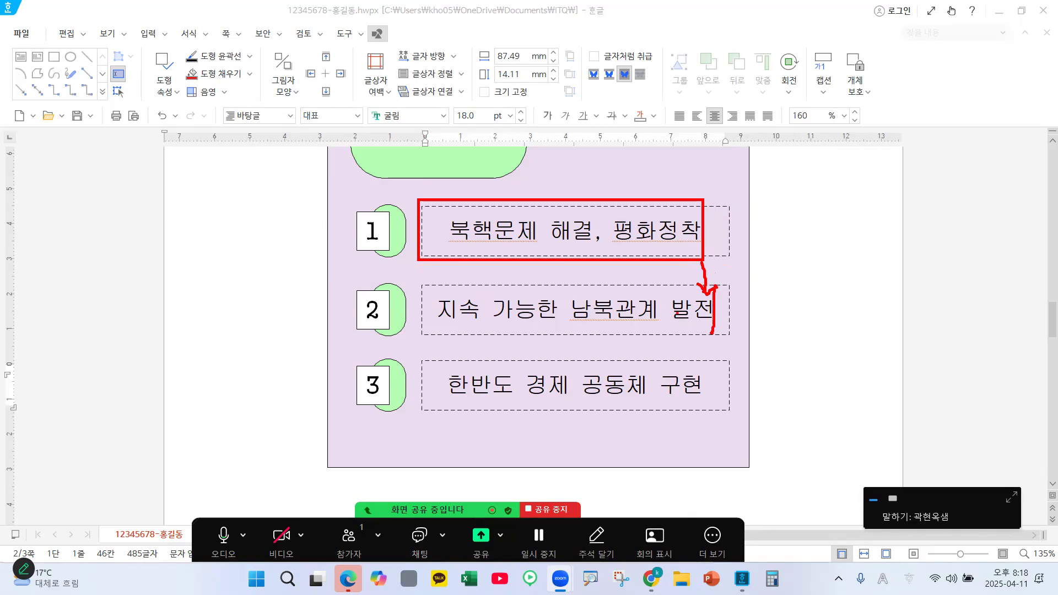
key("Escape")
Narrow each of the three dashed text boxes from its outer edge to about 75 mm wide
left_click(729, 310)
left_click_drag(729, 310, 686, 310)
left_click(710, 255)
left_click_drag(731, 229, 685, 230)
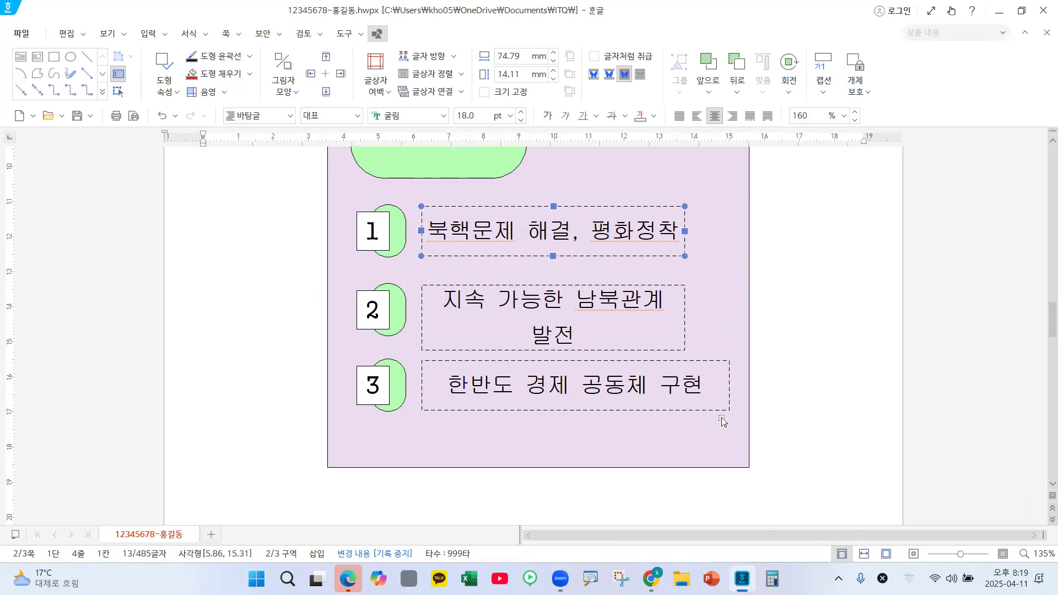
left_click(729, 399)
left_click_drag(730, 385, 685, 384)
left_click(727, 352)
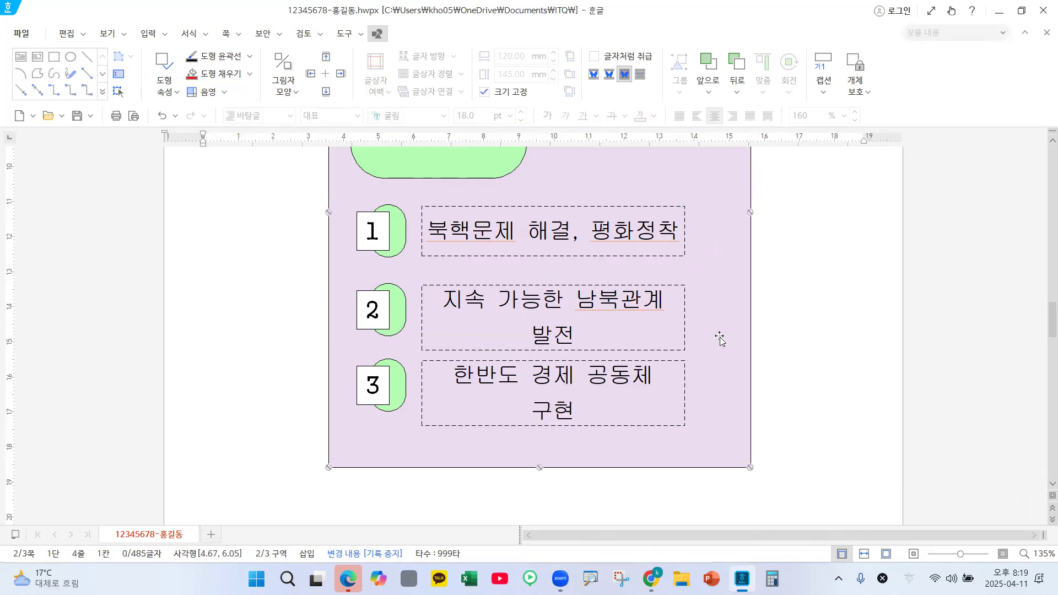
left_click(686, 254)
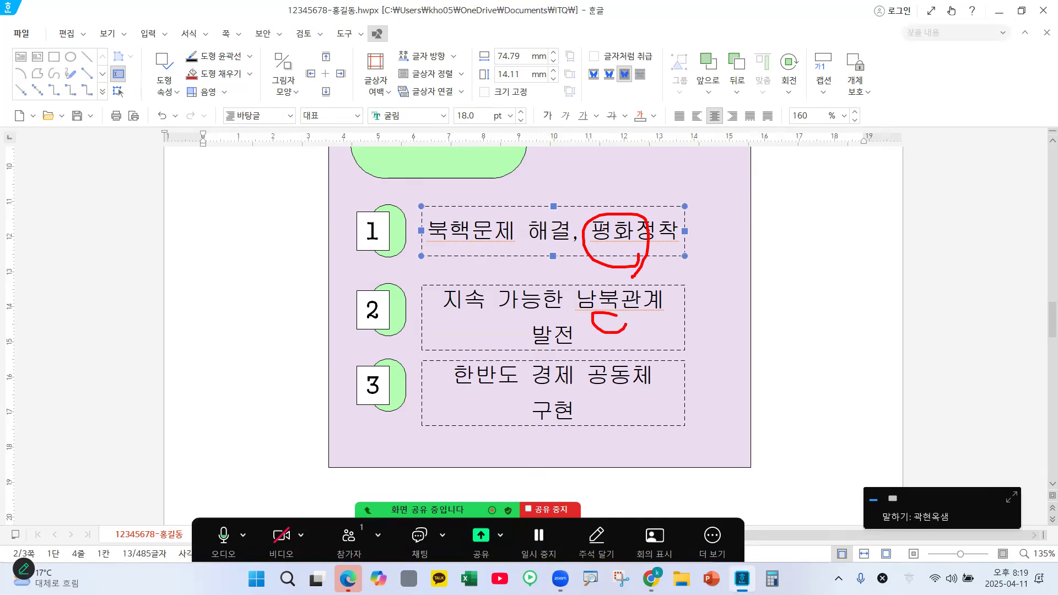
left_click_drag(588, 393, 619, 401)
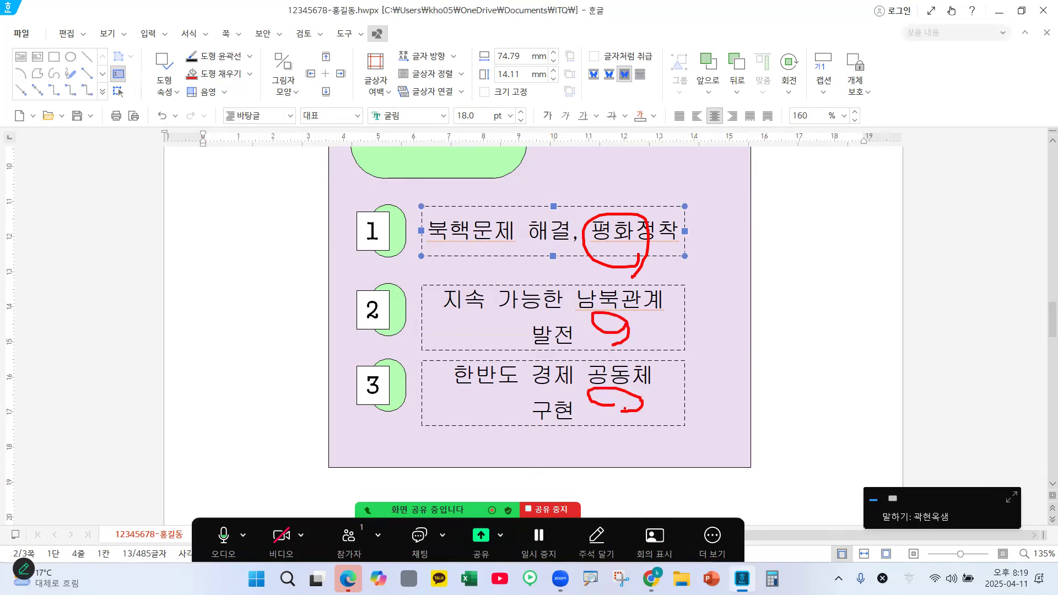
key("Escape")
left_click(640, 319)
Select the three dashed text boxes together and widen them from their outer edge to about 87 mm so each text fits one line
left_click(685, 238)
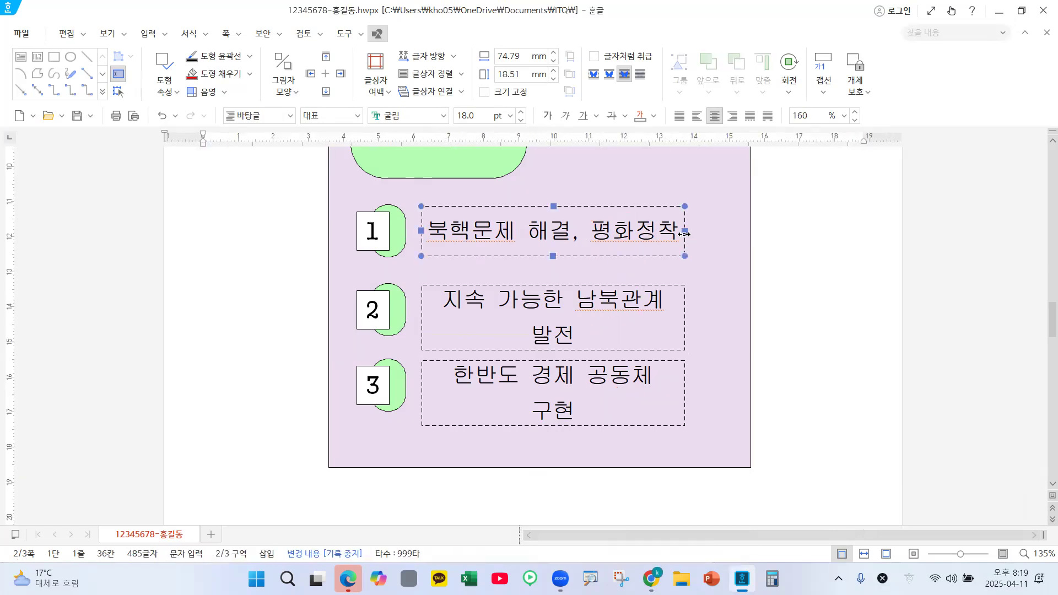
left_click(647, 337, "shift")
left_click(649, 397, "shift")
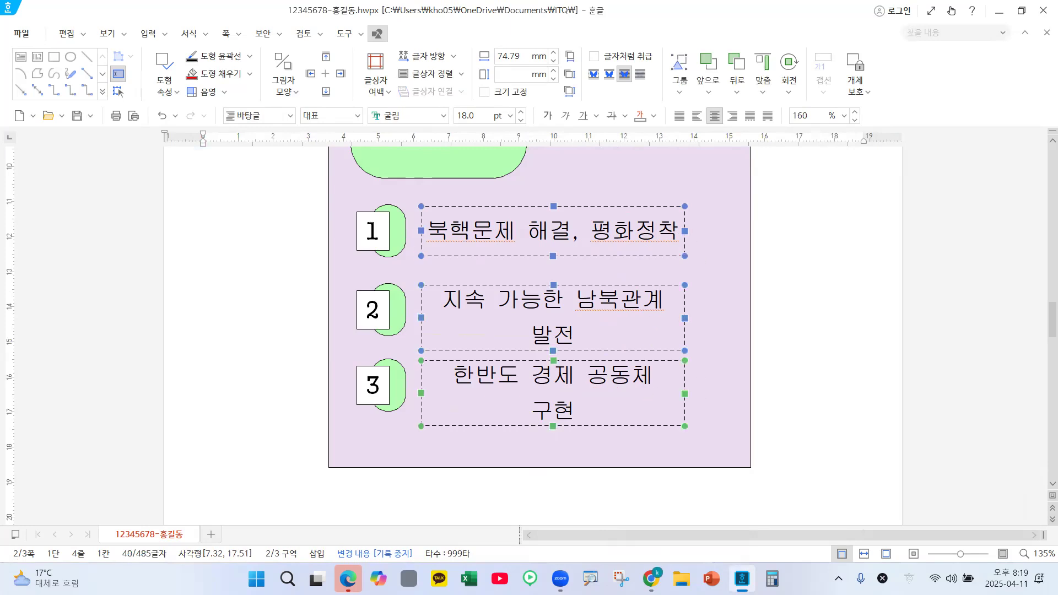
key("ctrl+alt+shift+h")
left_click_drag(802, 5, 811, 21)
left_click_drag(763, 163, 740, 183)
left_click_drag(705, 222, 695, 234)
key("Escape")
left_click_drag(687, 228, 728, 231)
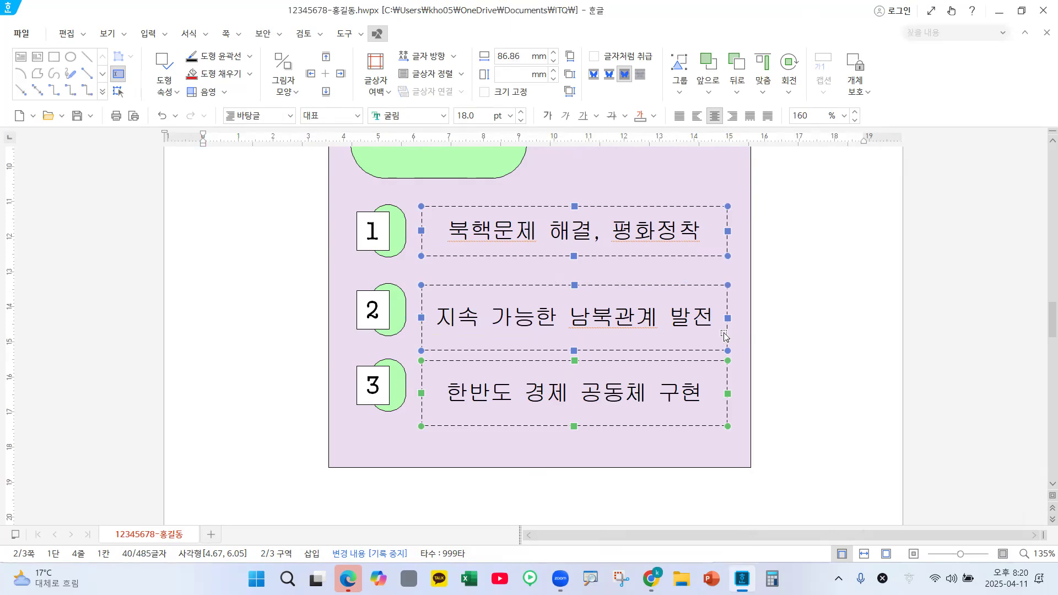
Reduce the height of the second and third dashed text boxes to about 14 mm each from their lower edges
left_click(747, 313)
left_click(646, 350)
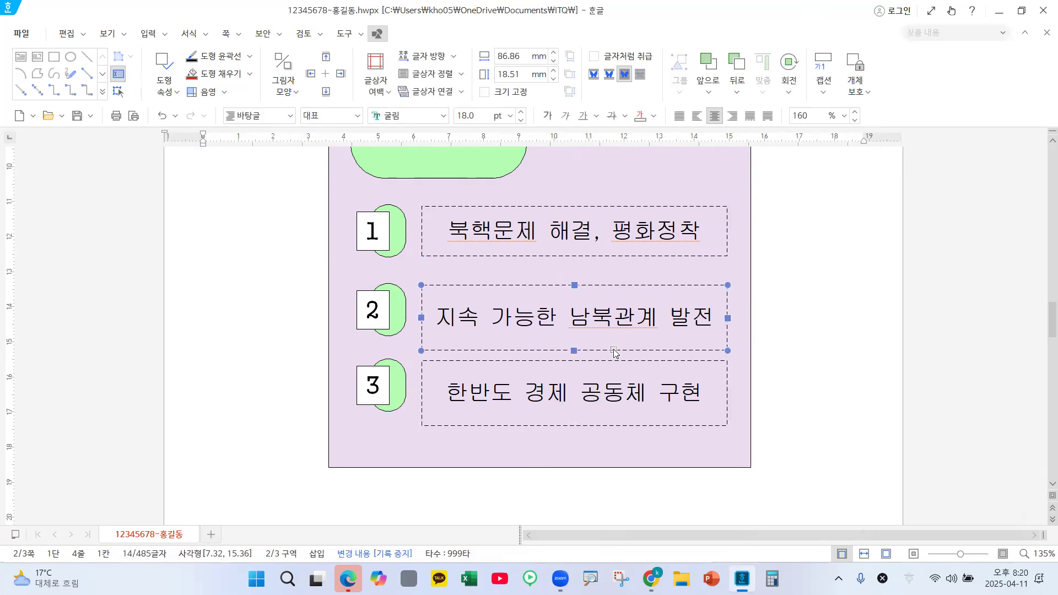
left_click_drag(577, 347, 574, 334)
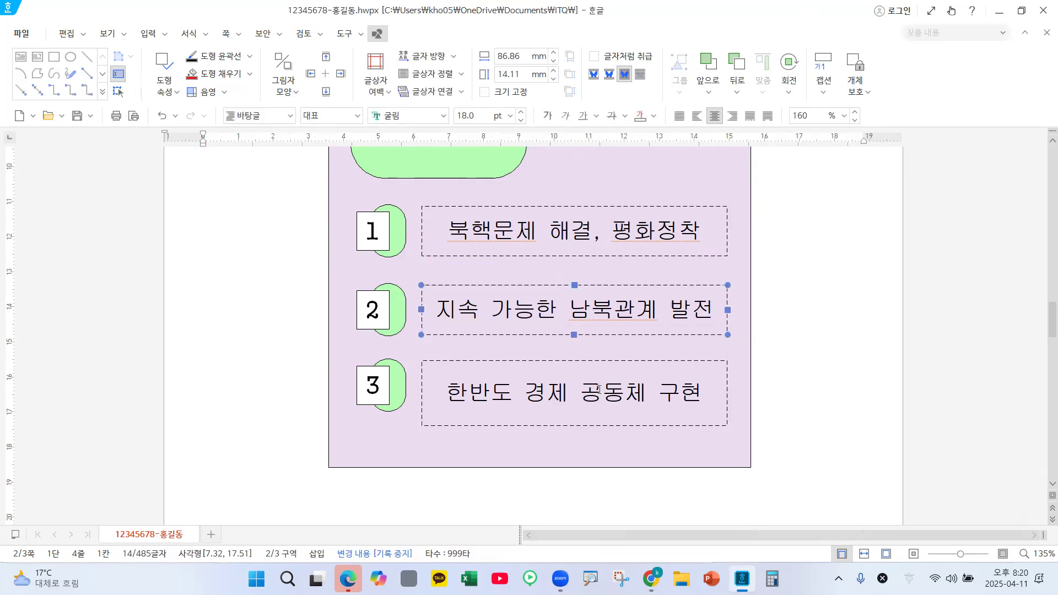
left_click(611, 366)
left_click_drag(573, 426, 573, 410)
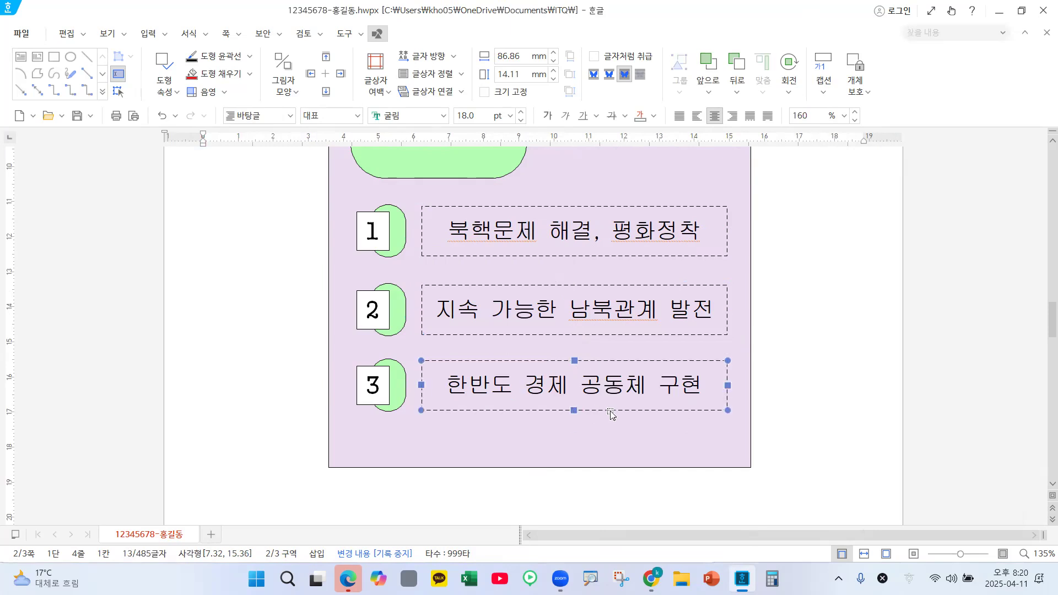
left_click(744, 343)
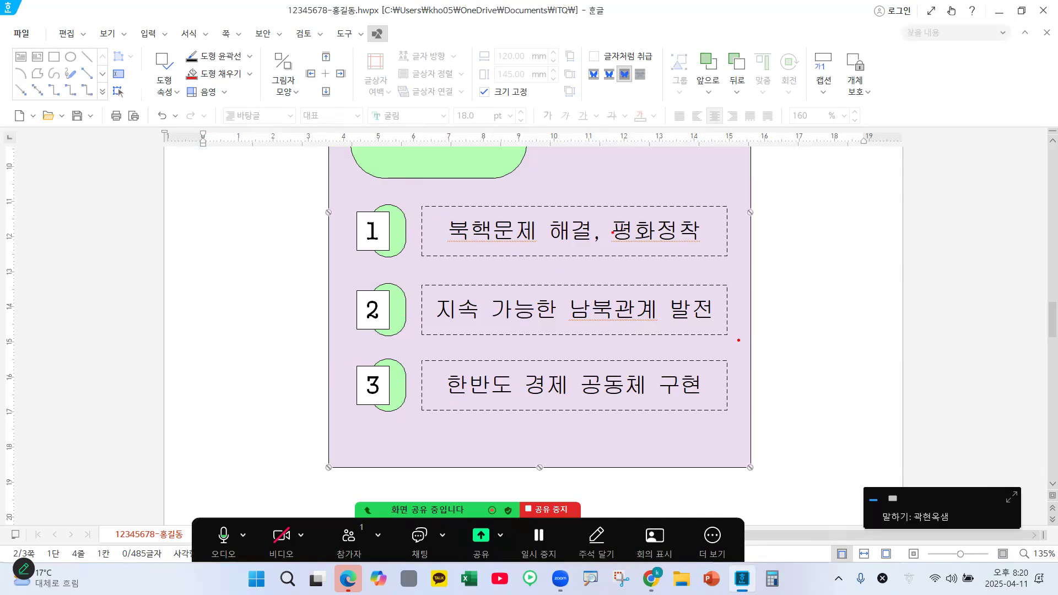
mouse_move(657, 225)
left_mouse_down()
mouse_move(626, 250)
mouse_move(697, 259)
left_mouse_up()
left_click_drag(428, 284, 720, 330)
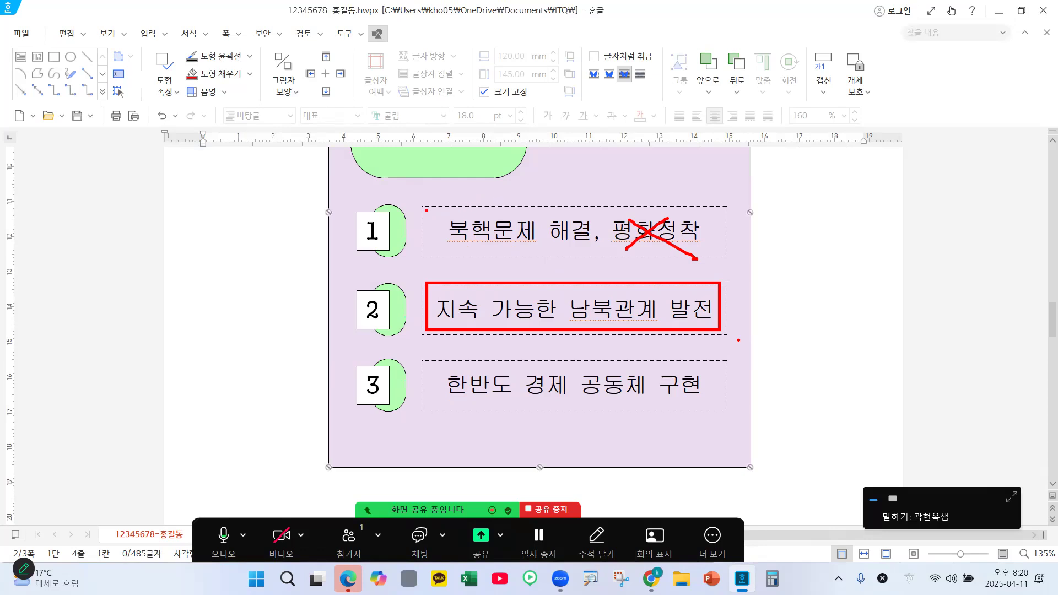
mouse_move(416, 203)
left_mouse_down()
mouse_move(617, 251)
mouse_move(727, 256)
mouse_move(719, 260)
left_mouse_up()
key("Escape")
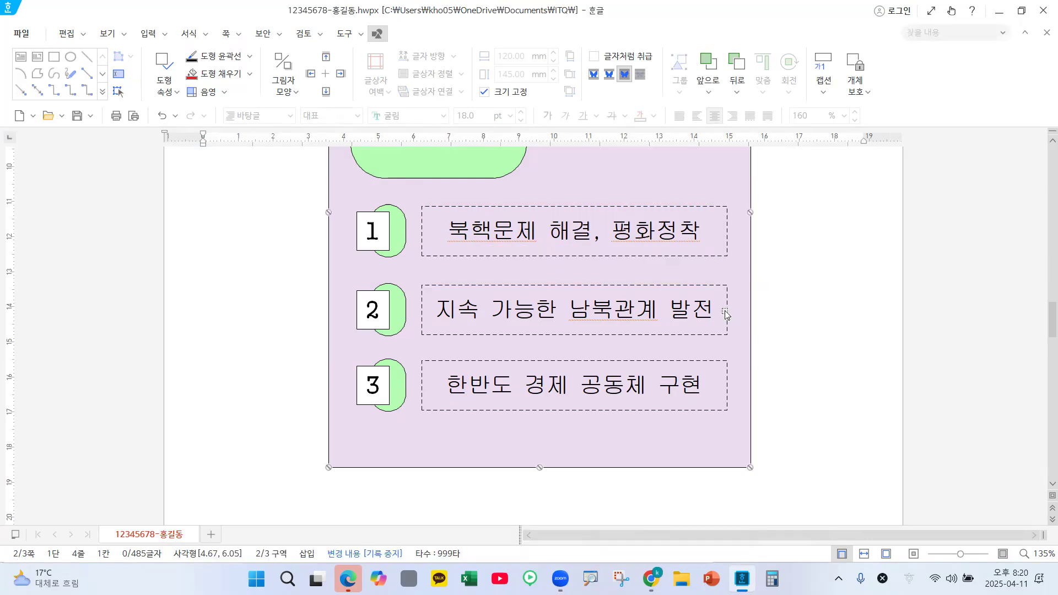
left_click(406, 244)
key("ctrl+2")
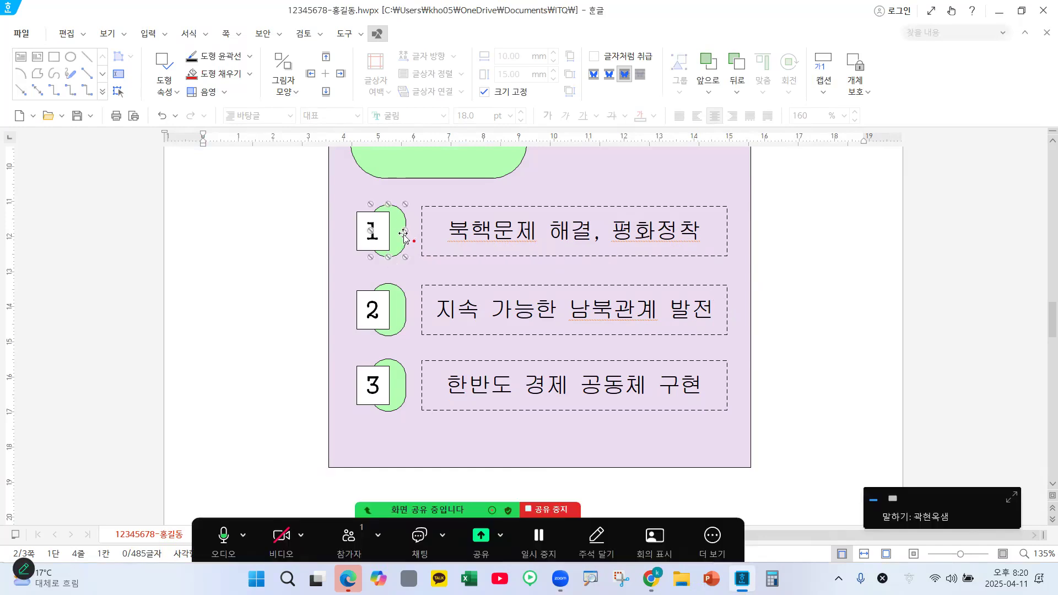
mouse_move(403, 246)
left_mouse_down()
mouse_move(405, 227)
mouse_move(403, 246)
left_mouse_up()
key("Escape")
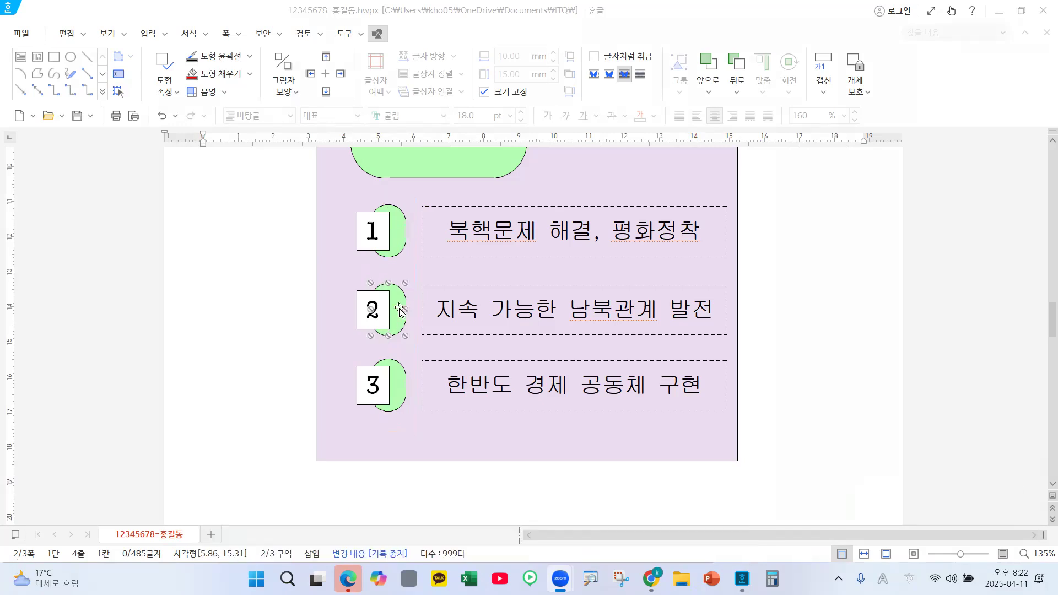
Fill the rounded shape behind number 2 with light yellow and the one behind number 3 with dark purple
left_click(250, 74)
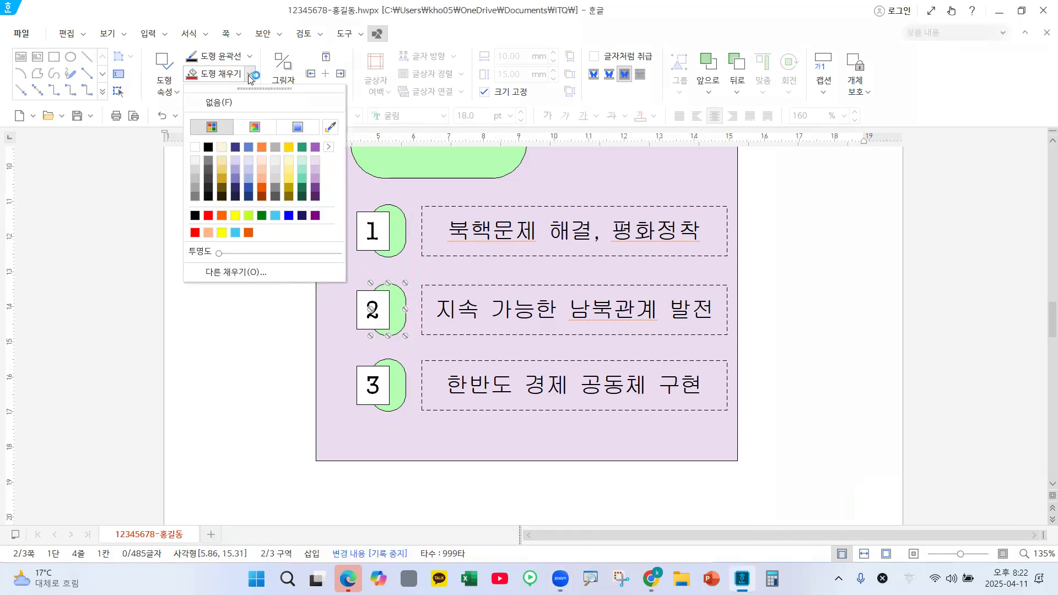
left_click(289, 171)
left_click(400, 400)
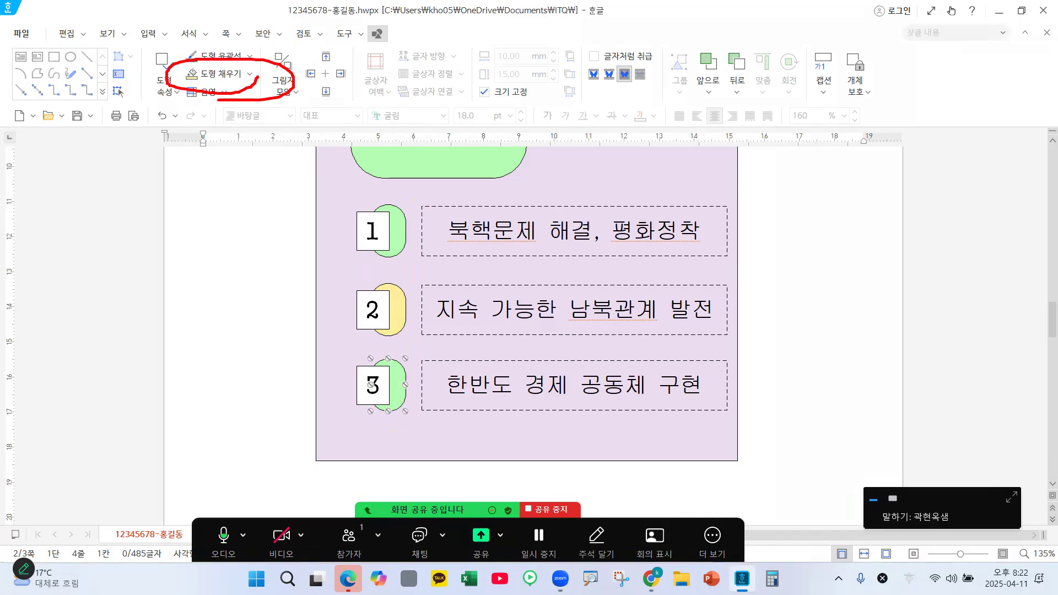
left_click(250, 73)
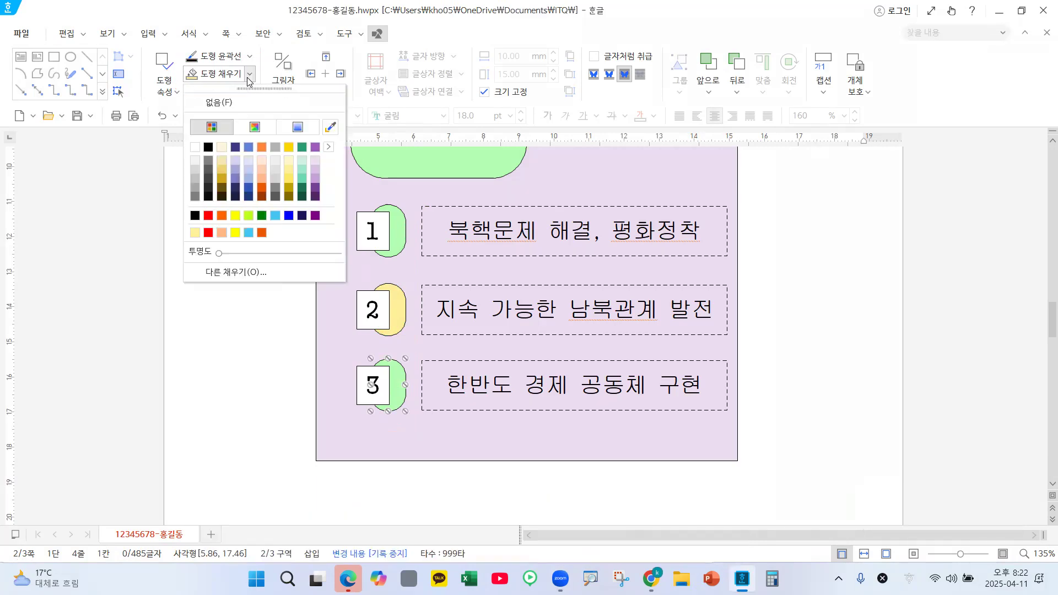
left_click(314, 196)
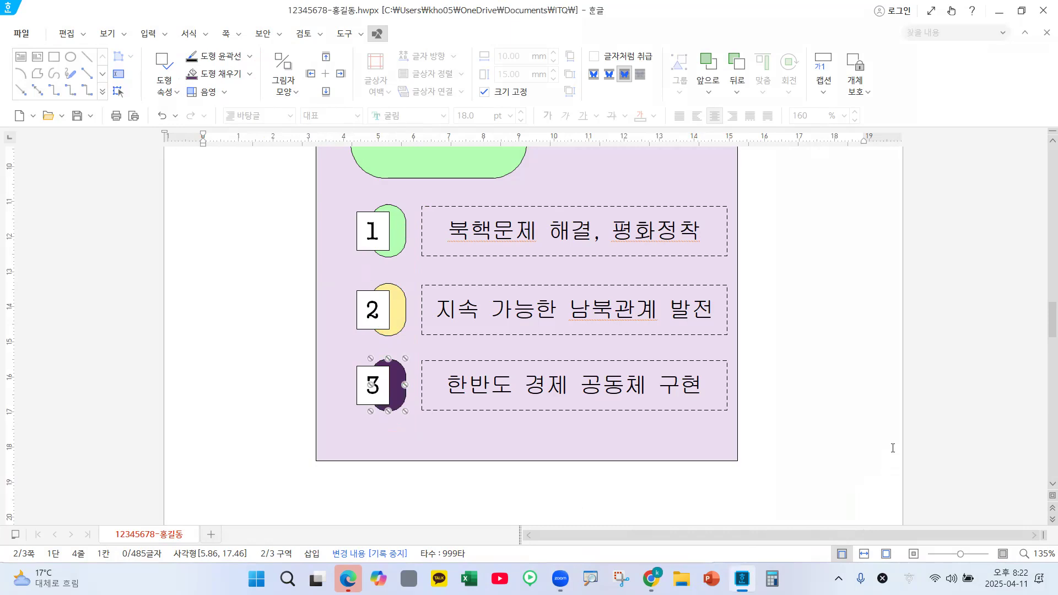
left_click(788, 386)
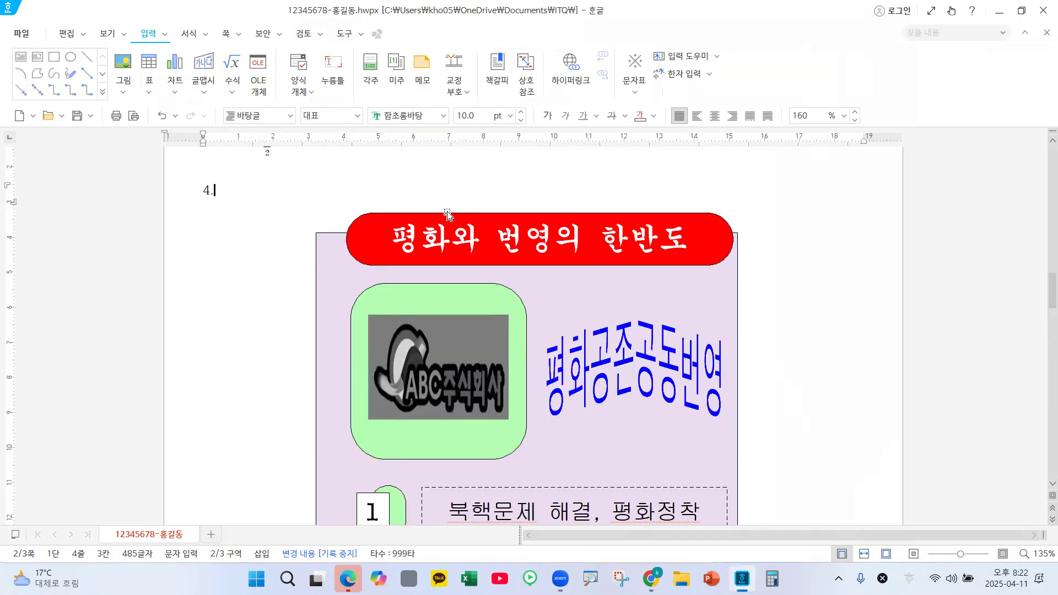
scroll(723, 456, "down", 5)
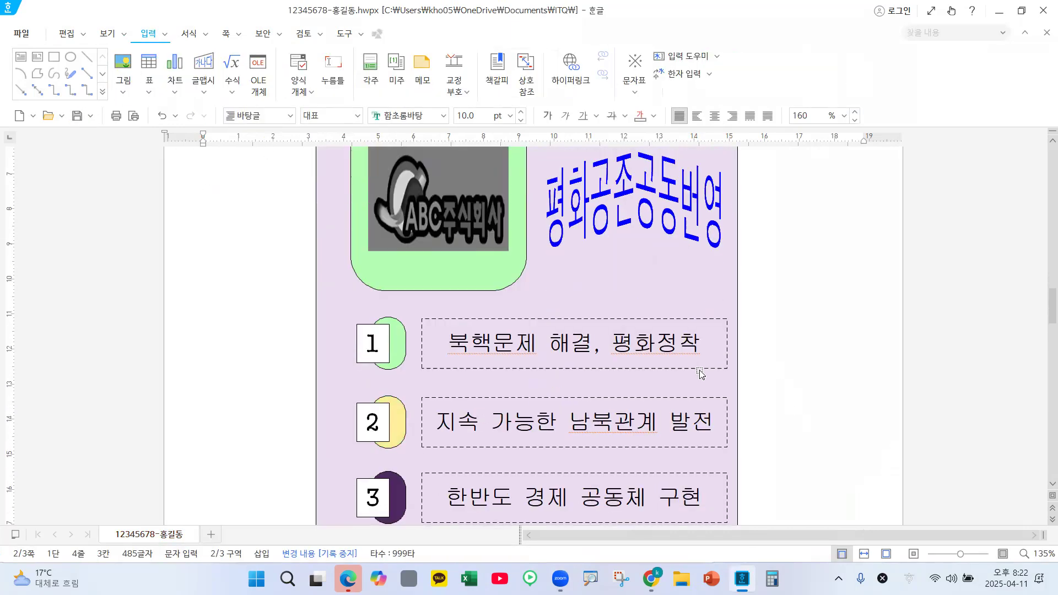